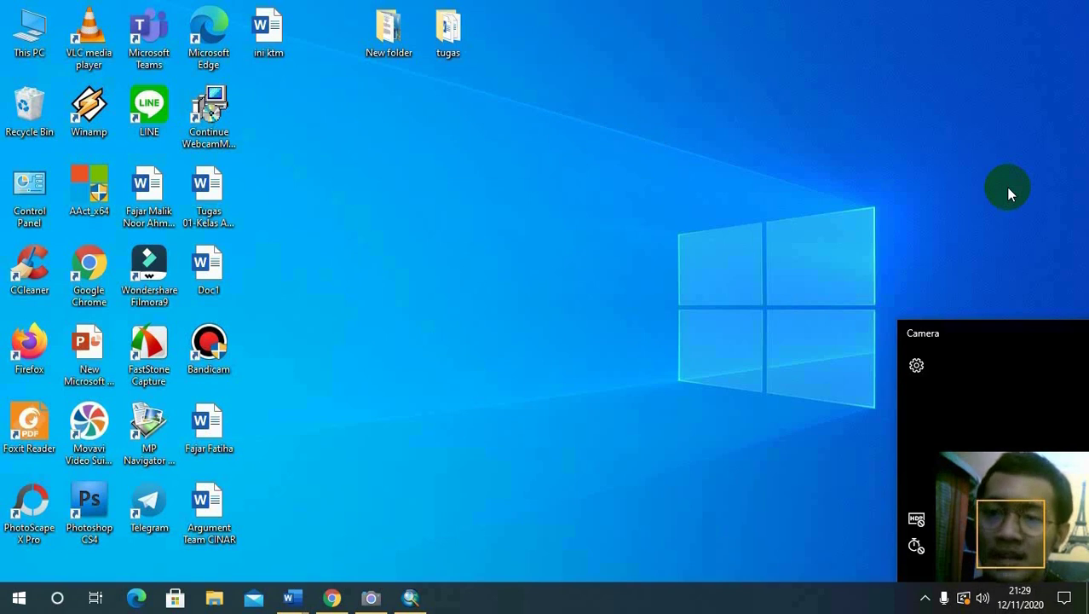
- Switch to ArcMap and widen its window slightly
left_click(976, 439)
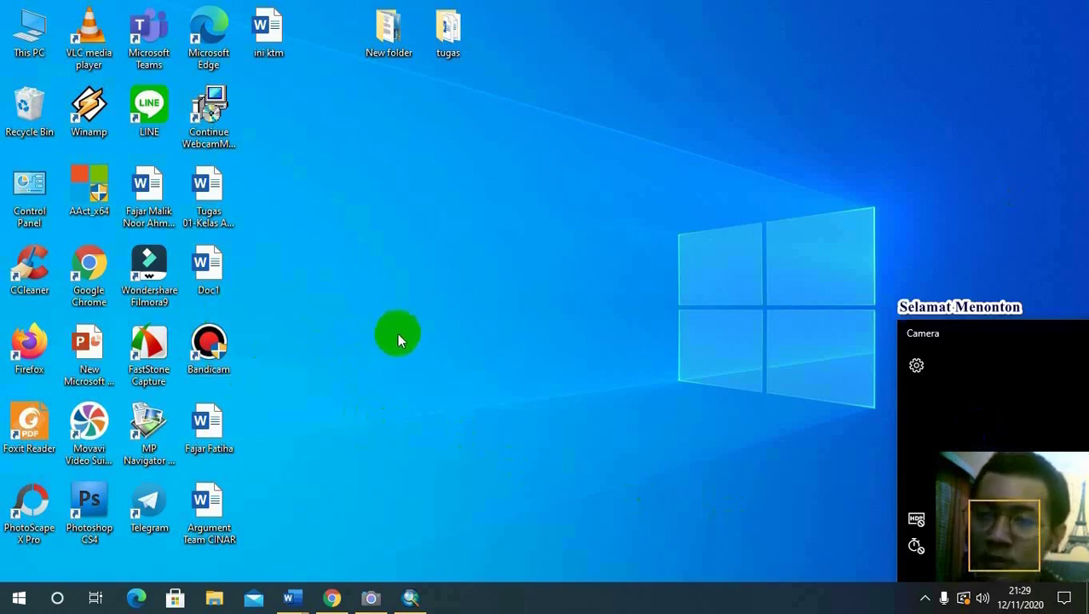
left_click(412, 600)
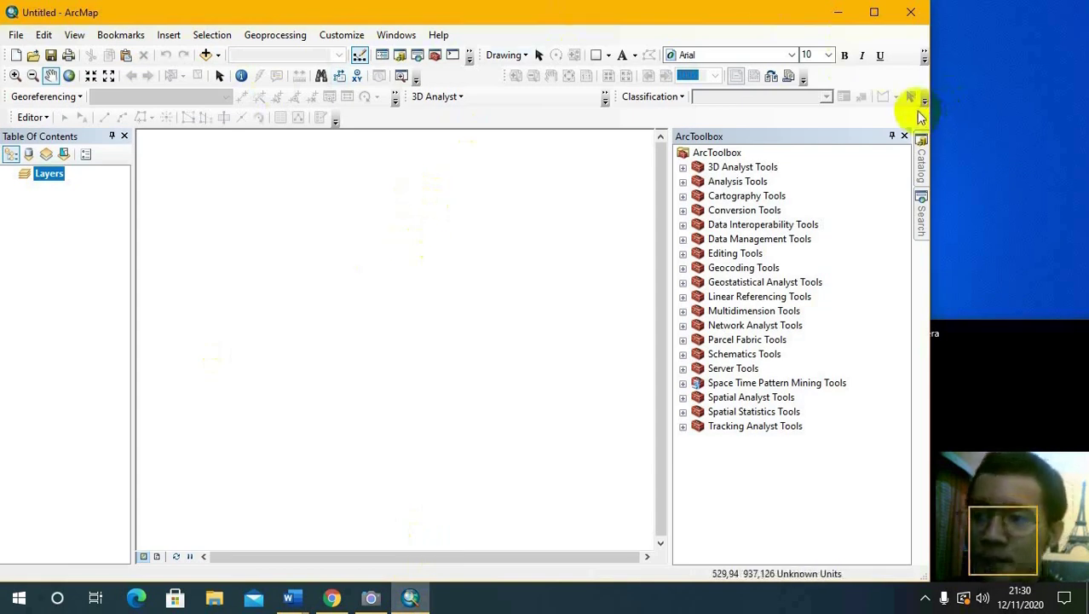
left_click_drag(929, 118, 949, 118)
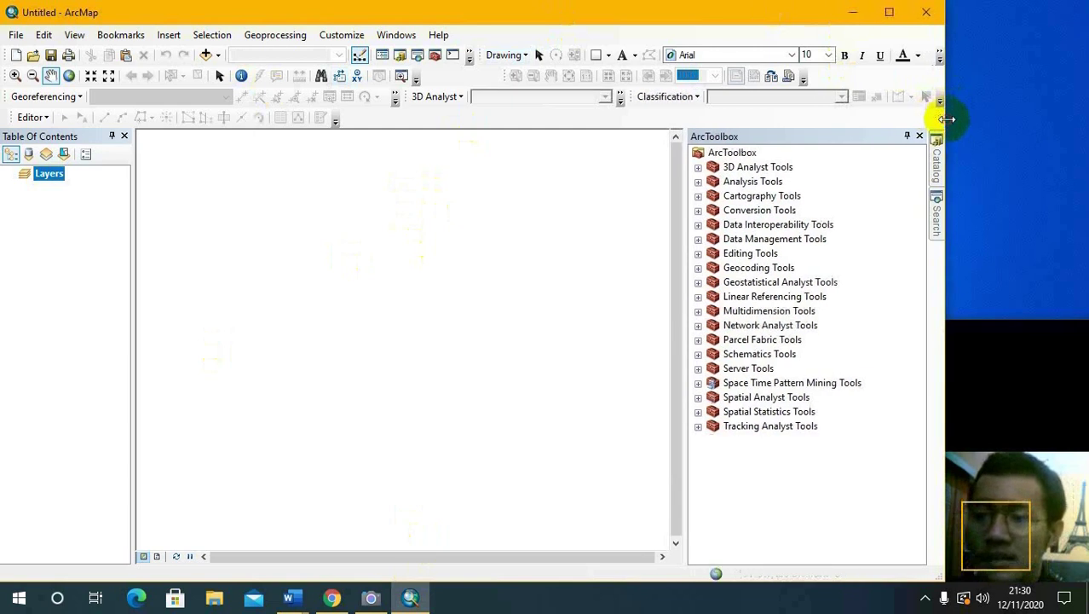
- Start adding data to the Layers data frame
right_click(48, 179)
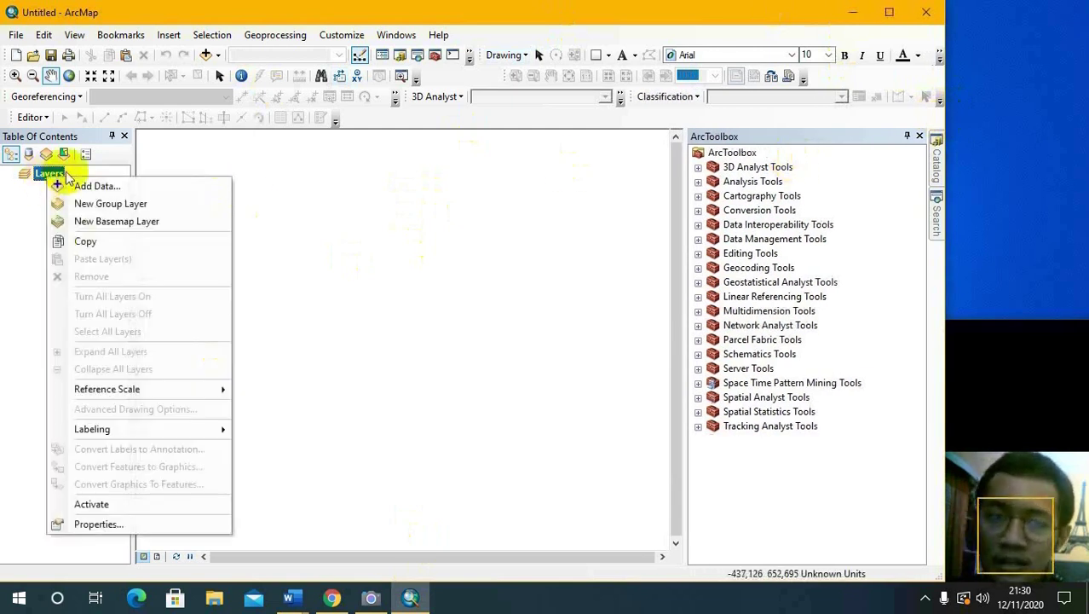
left_click(92, 186)
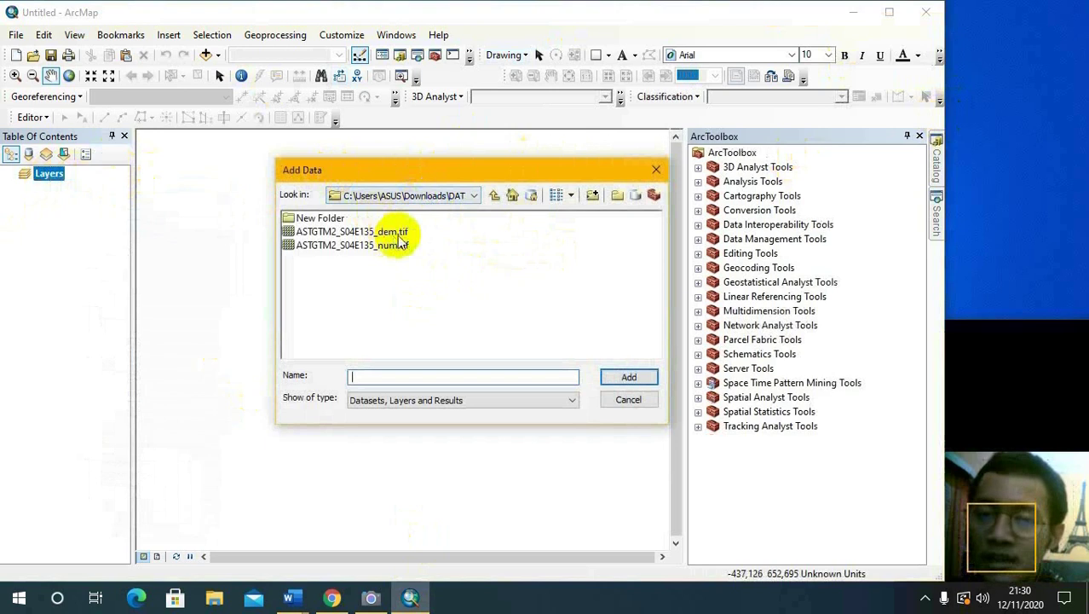
left_click(594, 198)
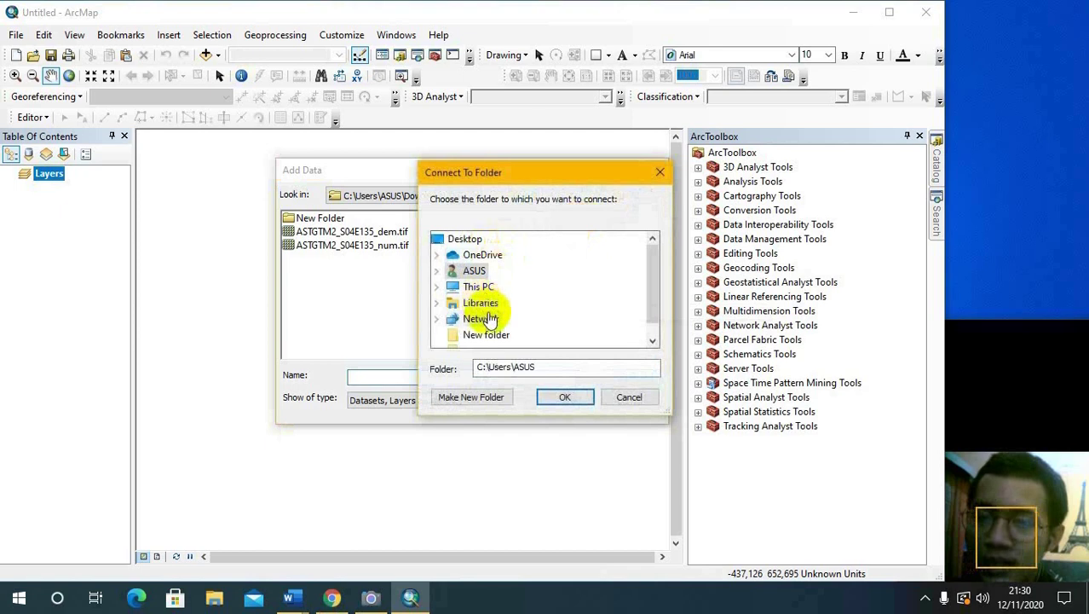
left_click(478, 294)
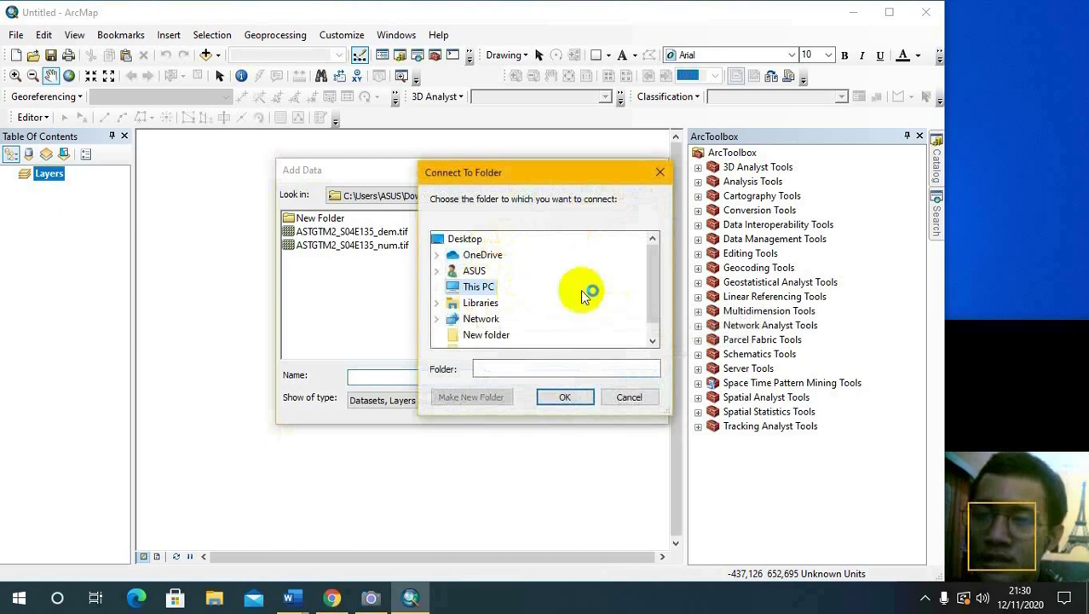
double_click(484, 291)
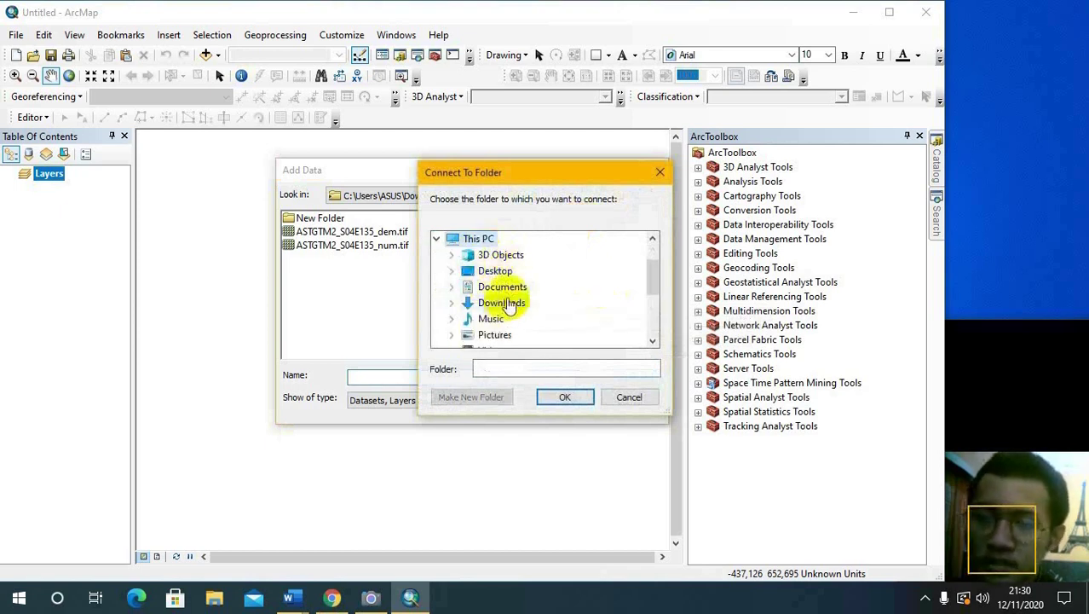
left_click(501, 303)
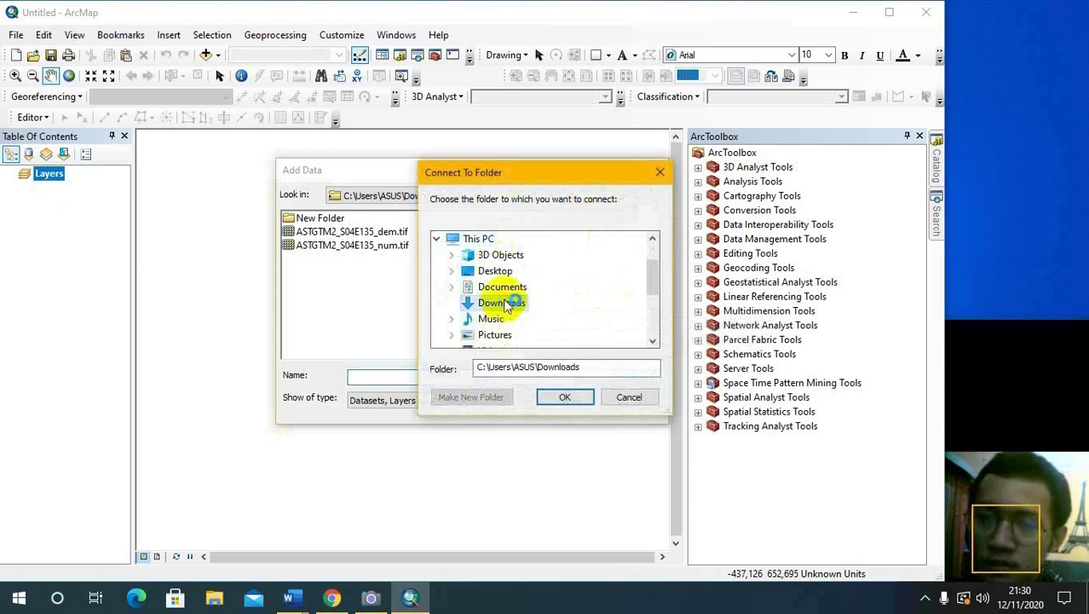
double_click(503, 304)
left_click(554, 298)
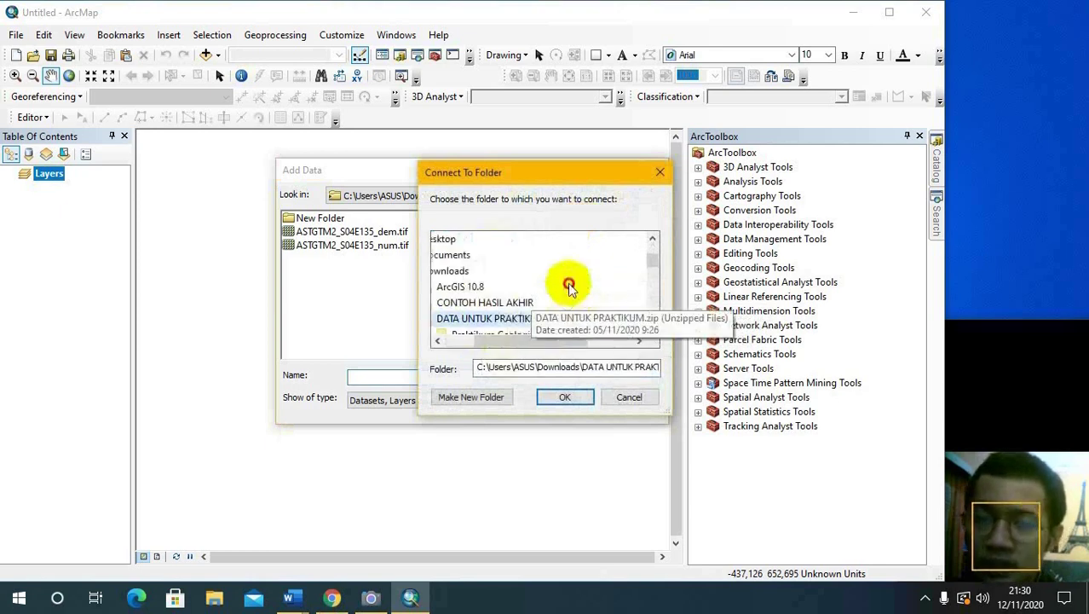
scroll(601, 328, "down", 1)
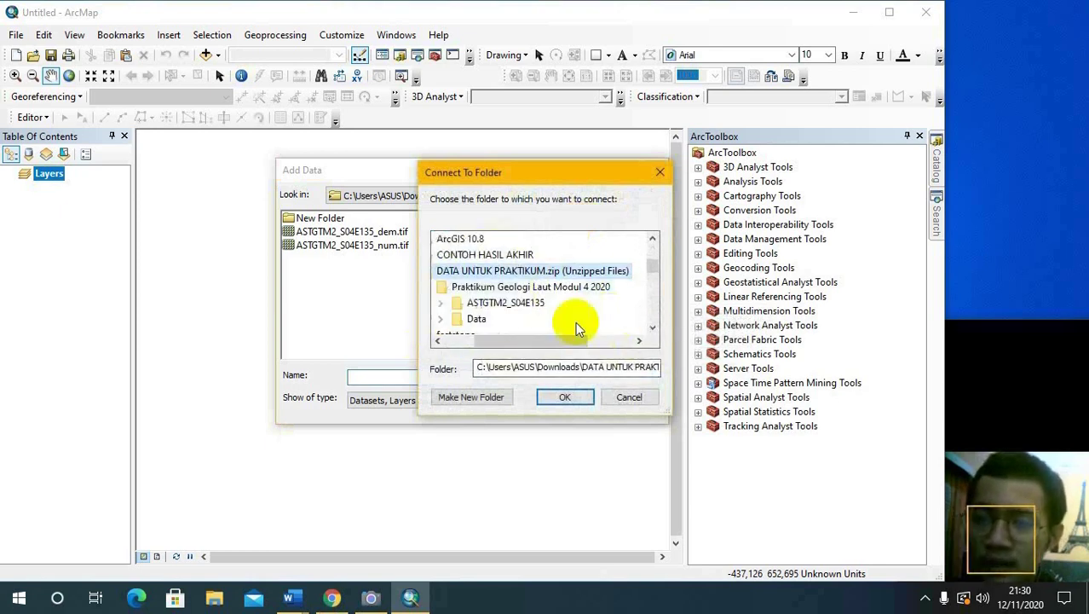
left_click(631, 397)
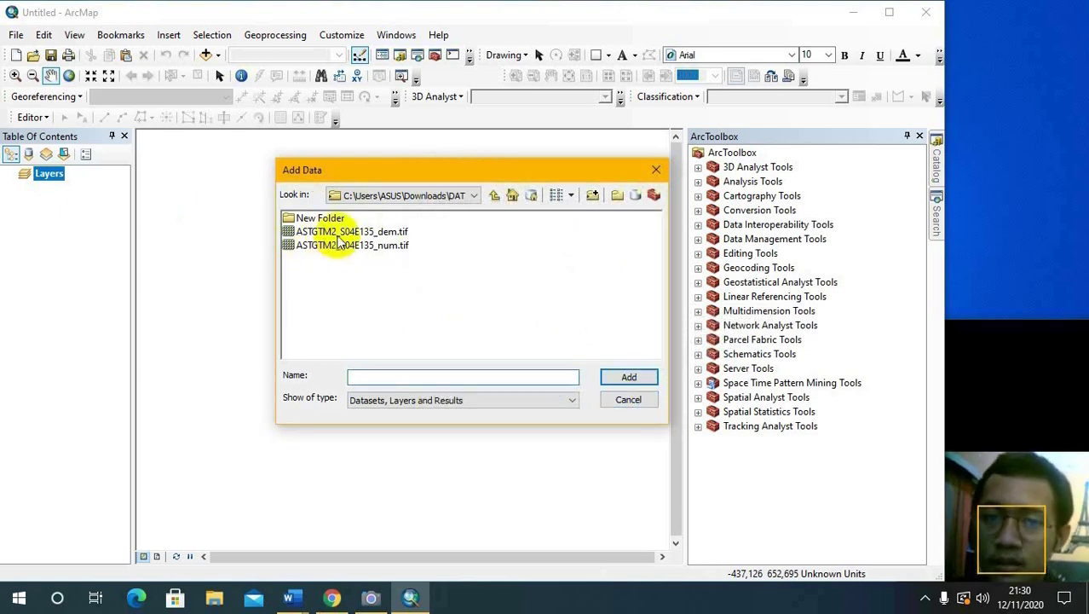
- Add the raster ASTGTM2_S04E135_dem.tif to the map
left_click(388, 234)
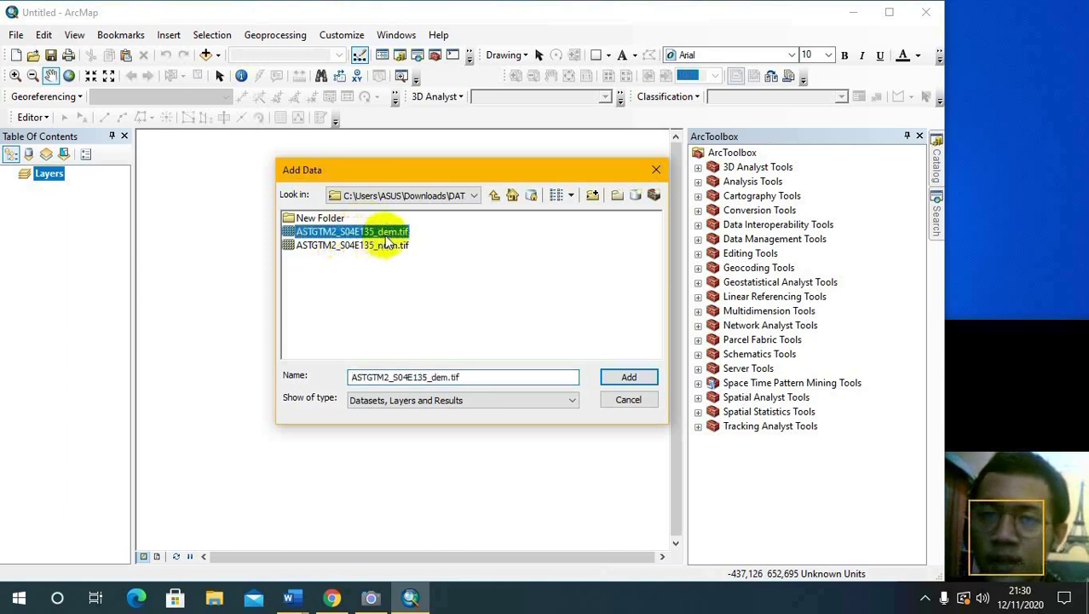
left_click(631, 378)
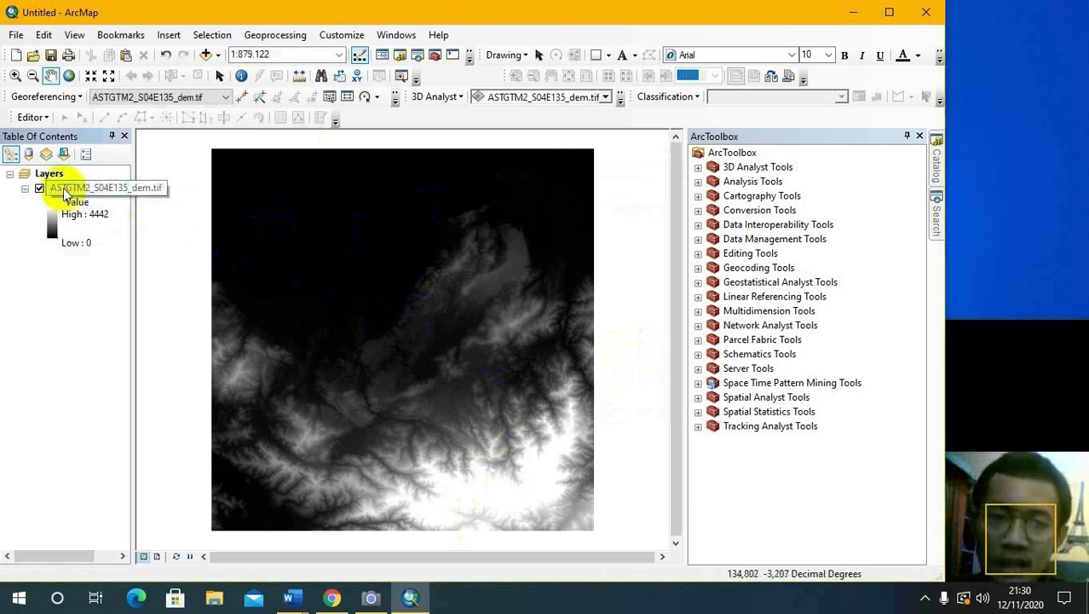
- Set the DEM layer's symbology to Classified with 5 classes
right_click(72, 189)
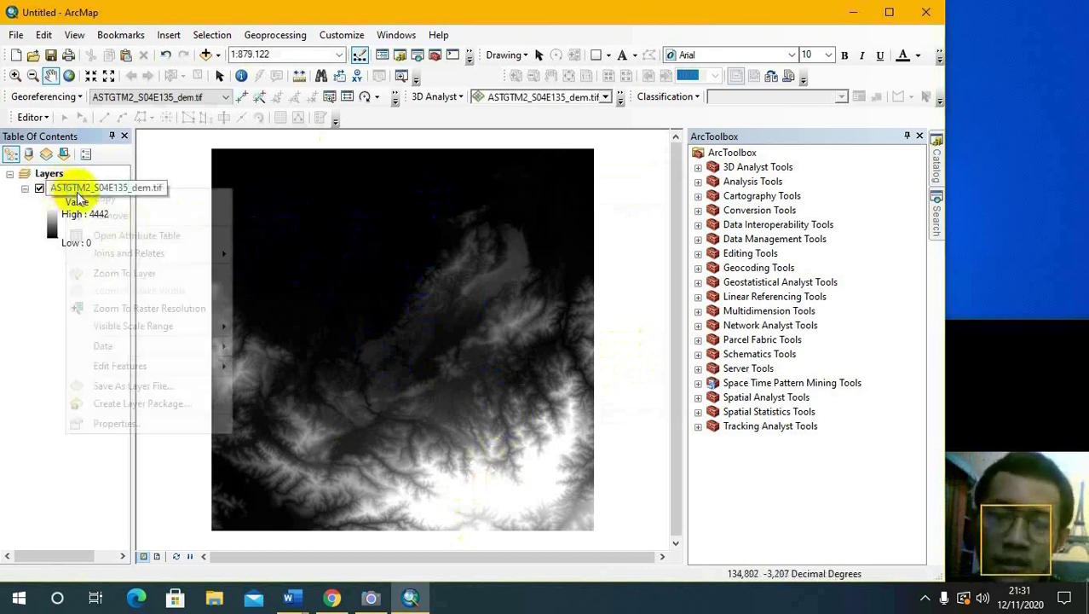
left_click(126, 424)
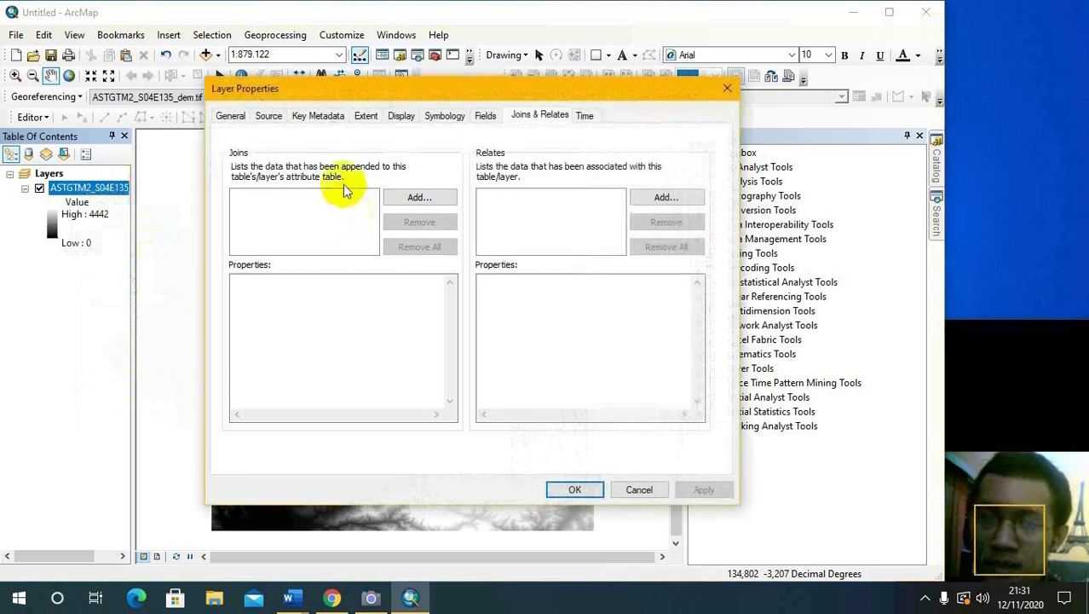
left_click(438, 117)
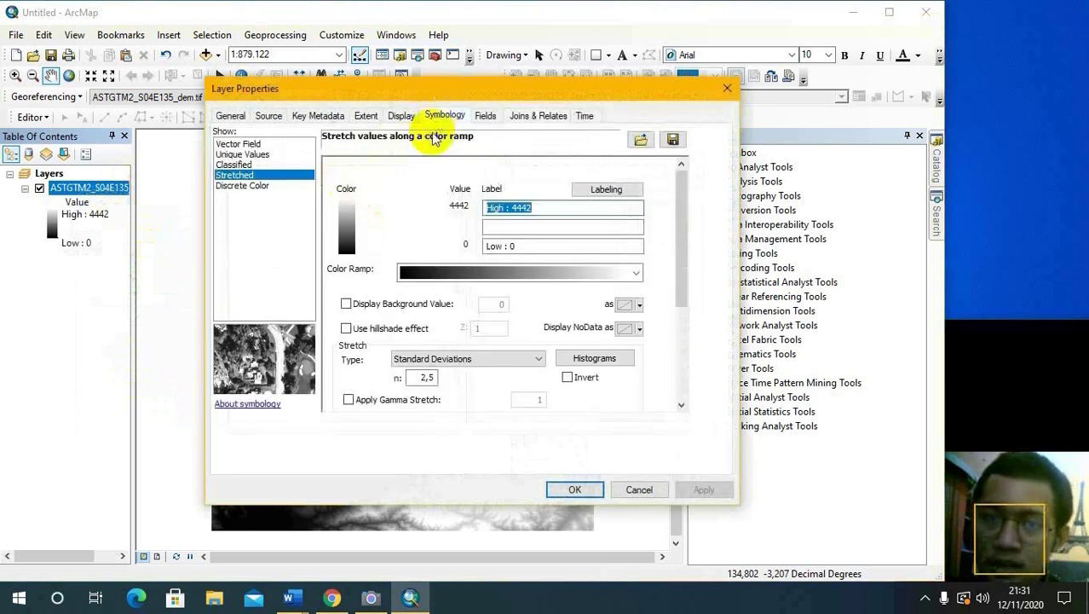
left_click(238, 165)
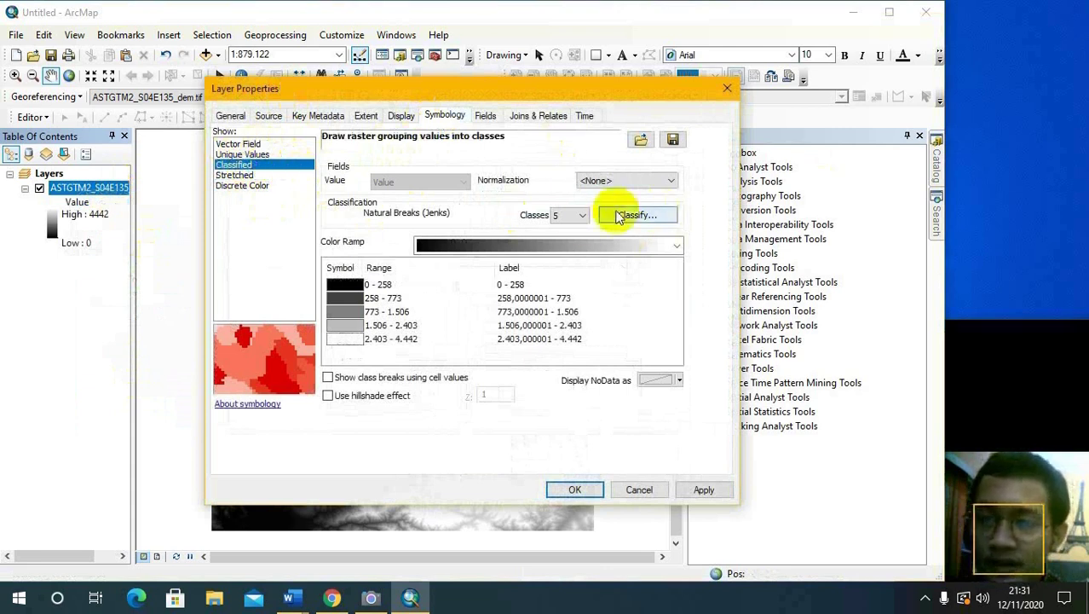
left_click(582, 215)
left_click(561, 230)
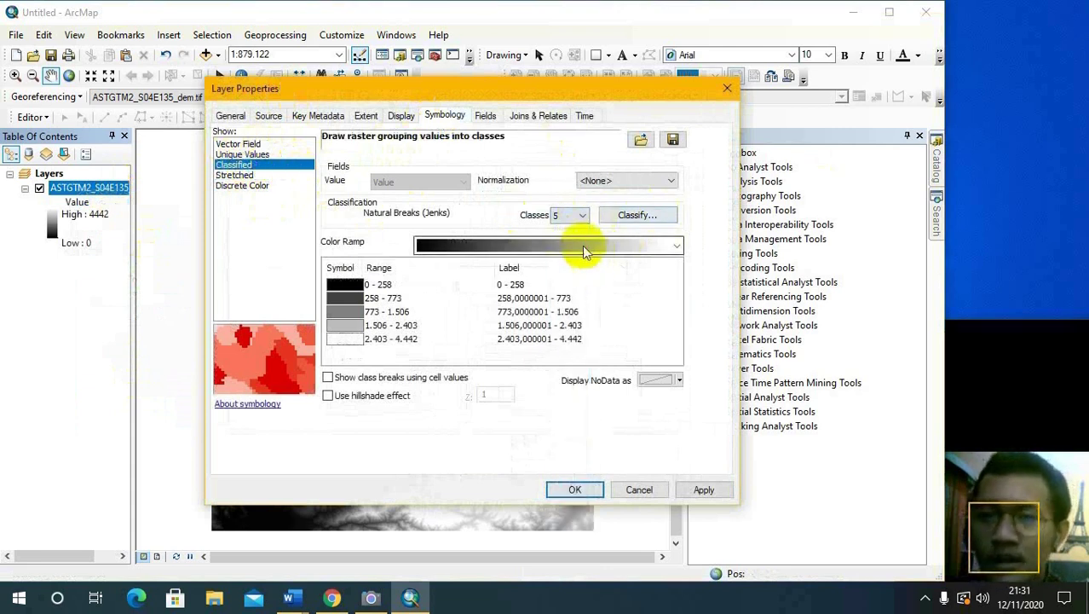
- Assign the green-yellow-red color ramp to the DEM classes and apply the layer properties
left_click(571, 246)
left_click_drag(676, 183, 671, 317)
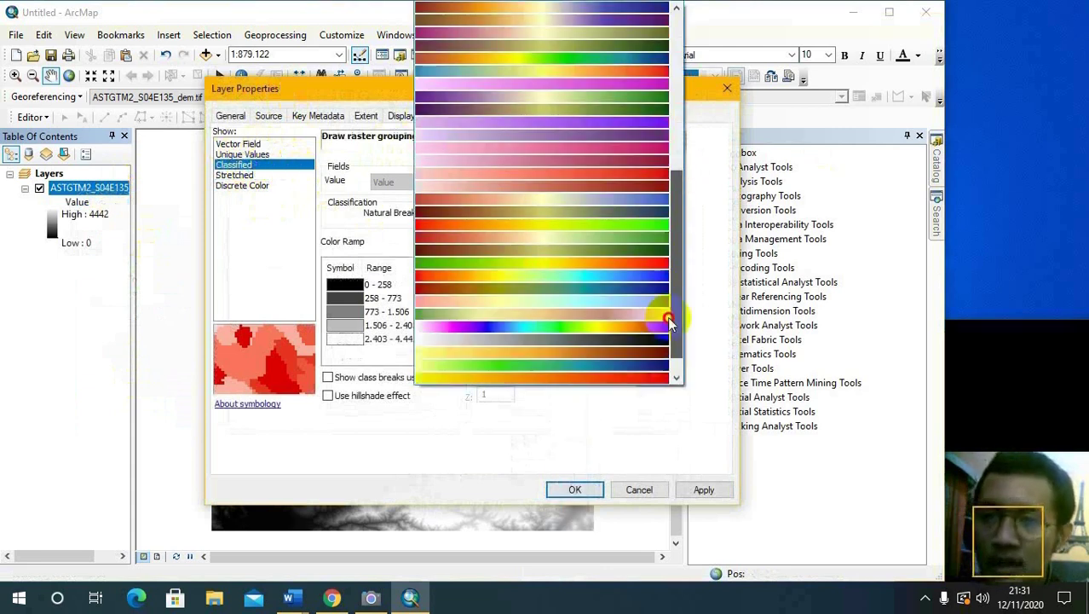
left_click(494, 241)
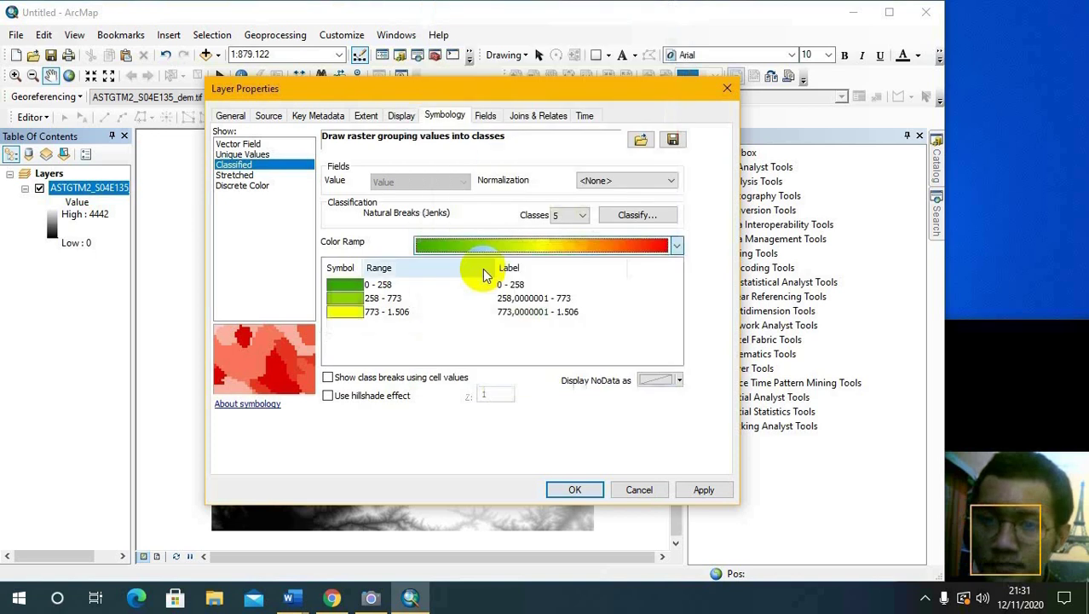
left_click(704, 490)
left_click(575, 490)
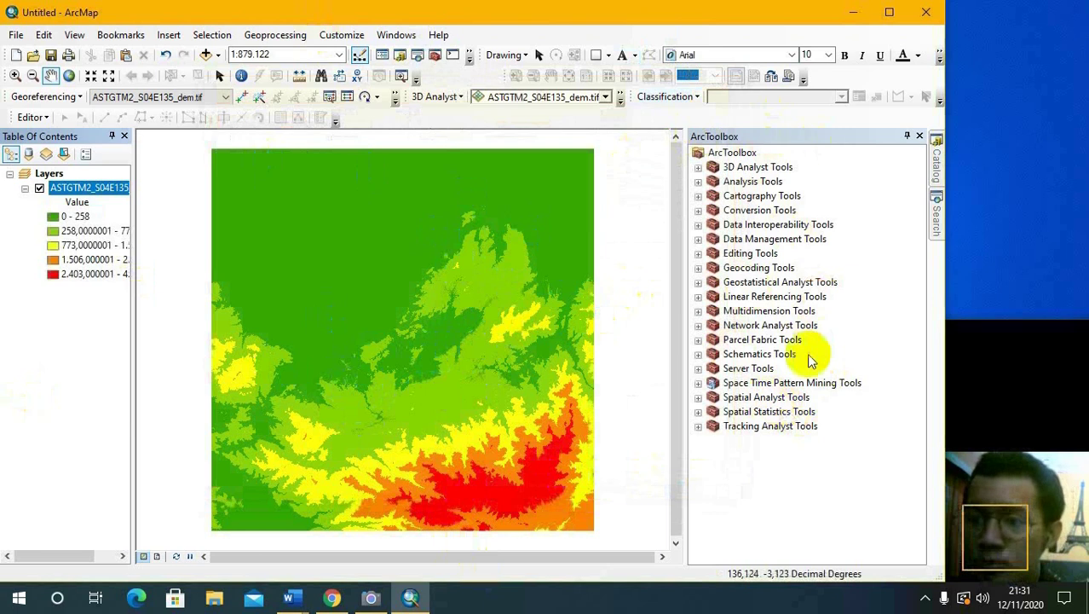
- Run the Spatial Analyst Surface tool Hillshade with ASTGTM2_S04E135_dem.tif as input raster, keeping the default output and lighting settings
double_click(783, 399)
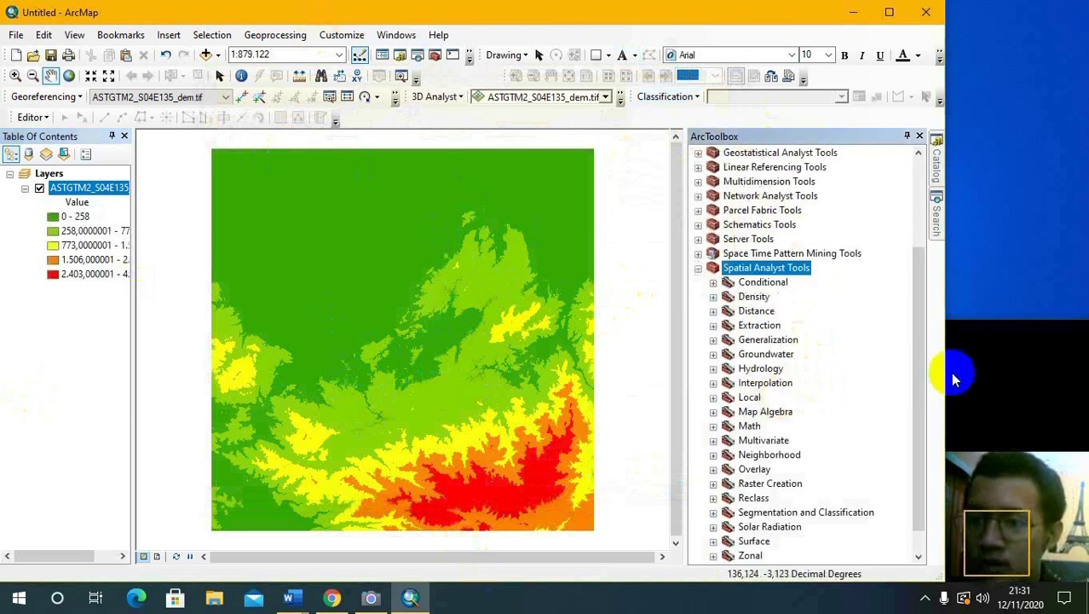
scroll(912, 381, "down", 1)
double_click(753, 511)
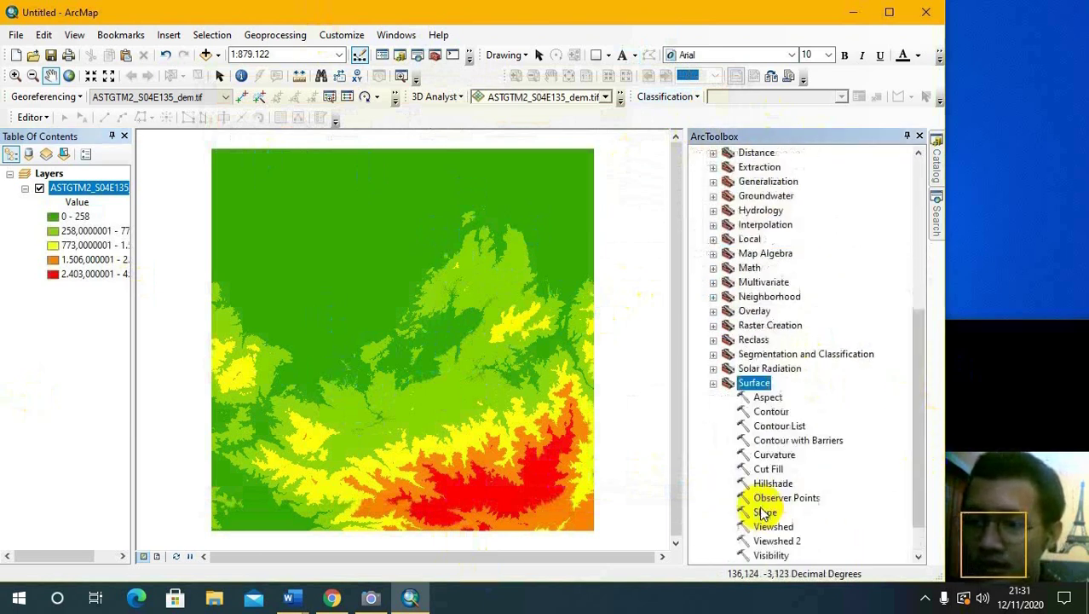
scroll(833, 473, "down", 1)
left_click(773, 440)
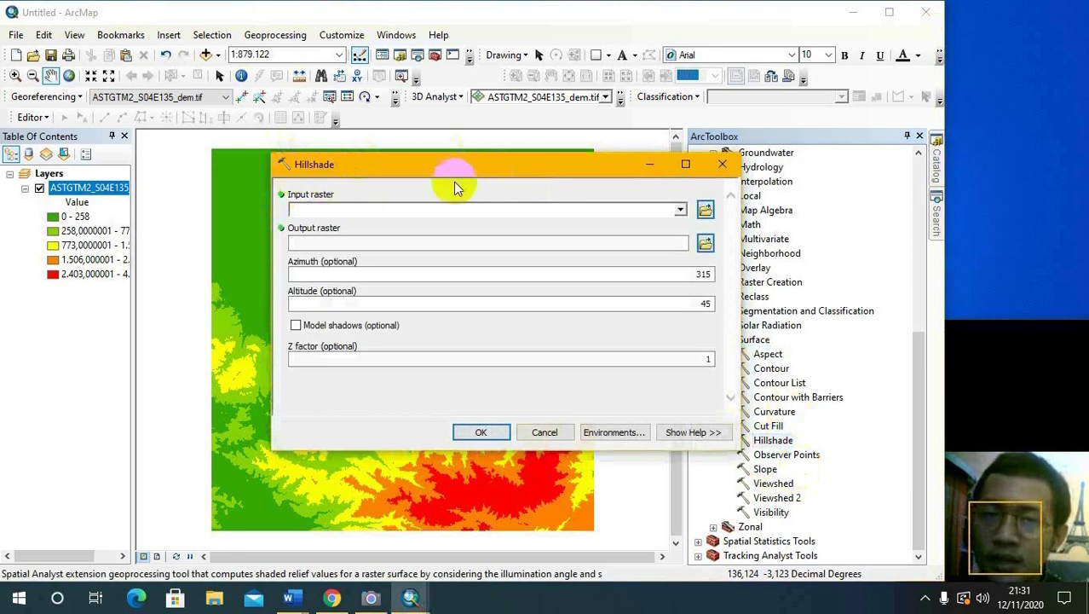
left_click(705, 211)
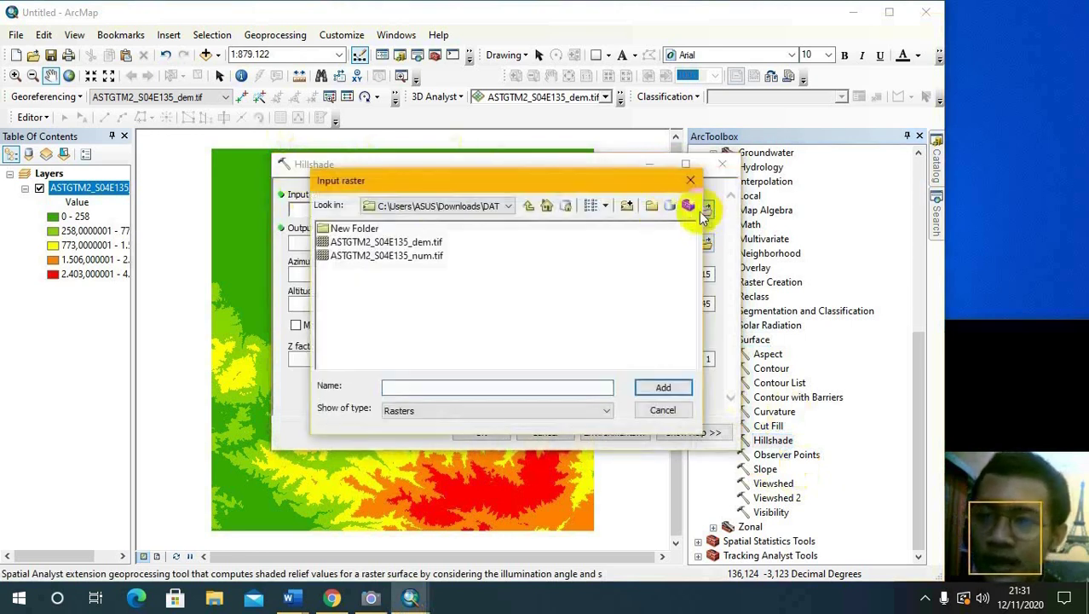
double_click(401, 245)
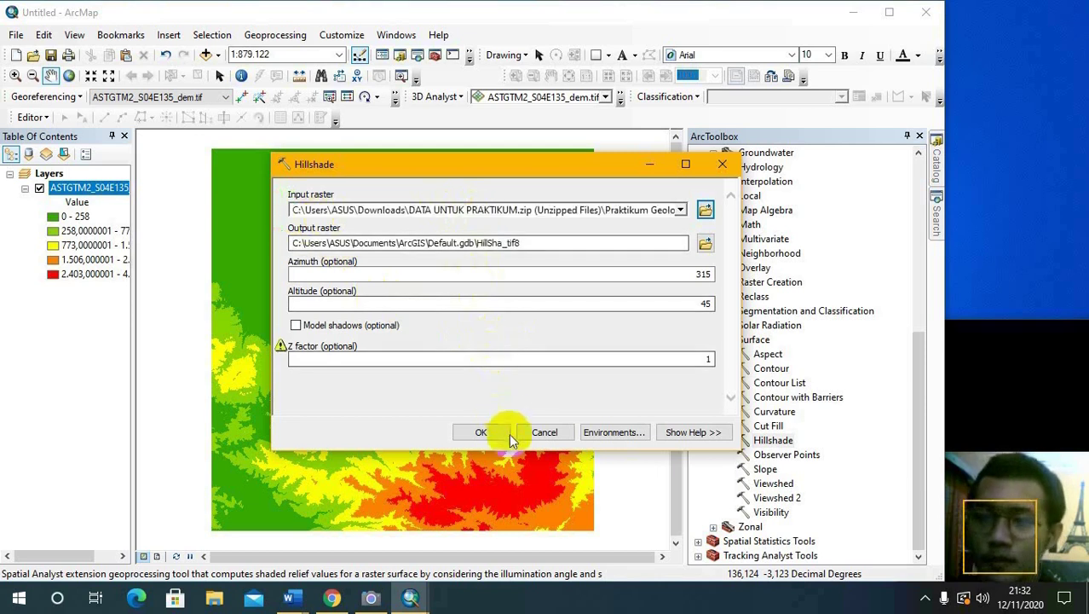
left_click(481, 434)
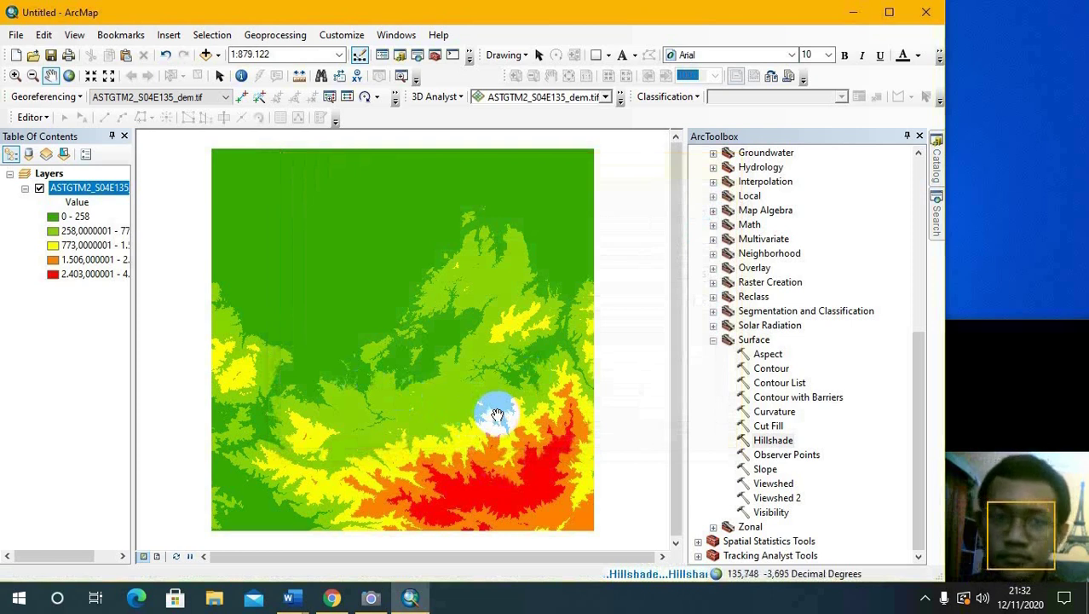
- Widen the table of contents and move the ASTGTM2_S04E135_dem.tif layer above the hillshade layer
left_click_drag(138, 292, 160, 303)
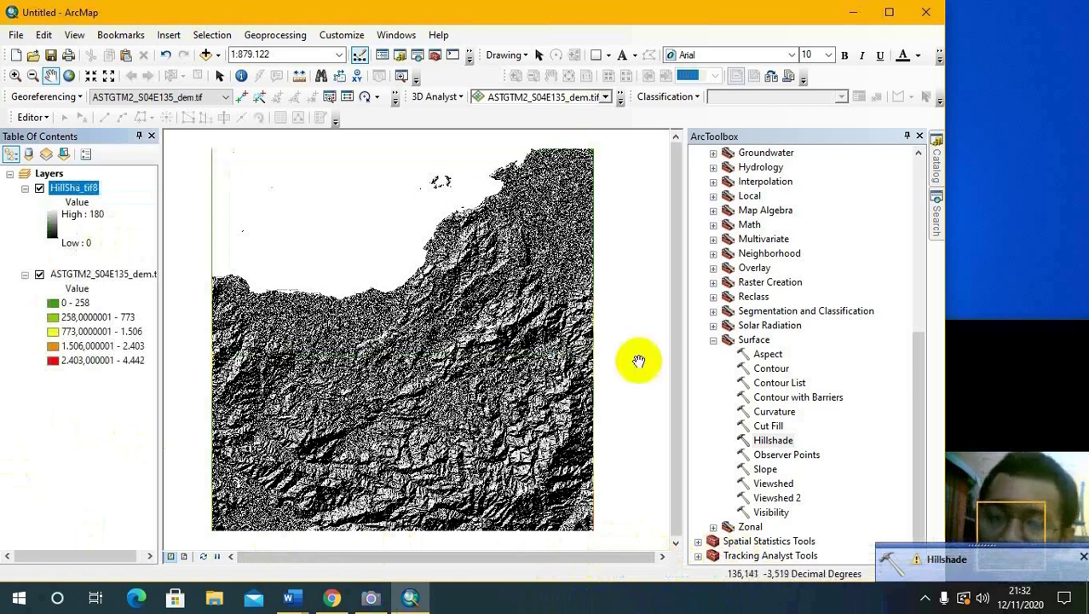
left_click(536, 280)
left_click(514, 352)
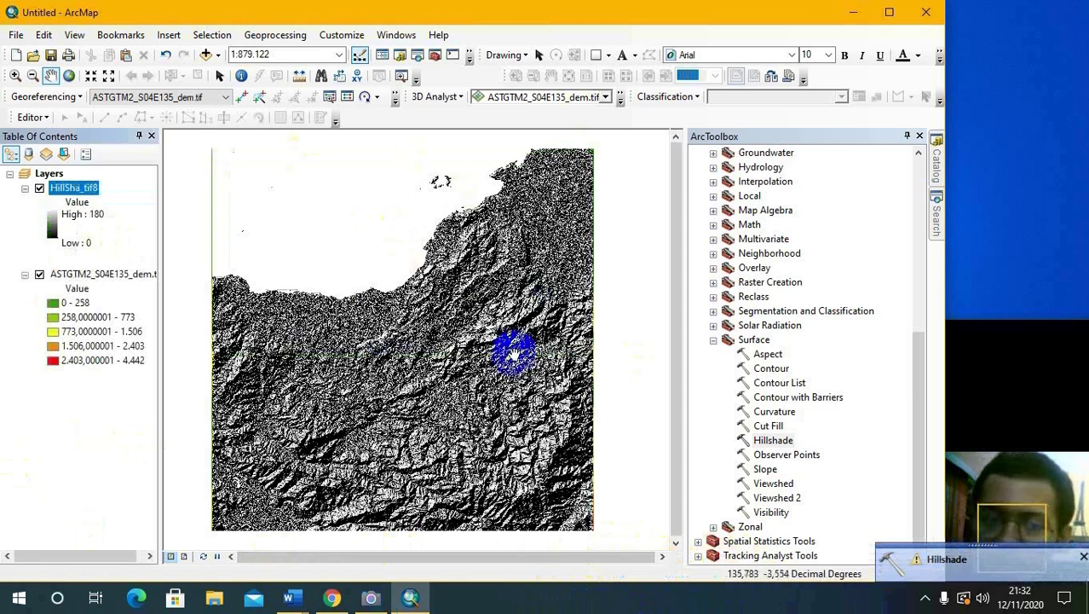
left_click(428, 379)
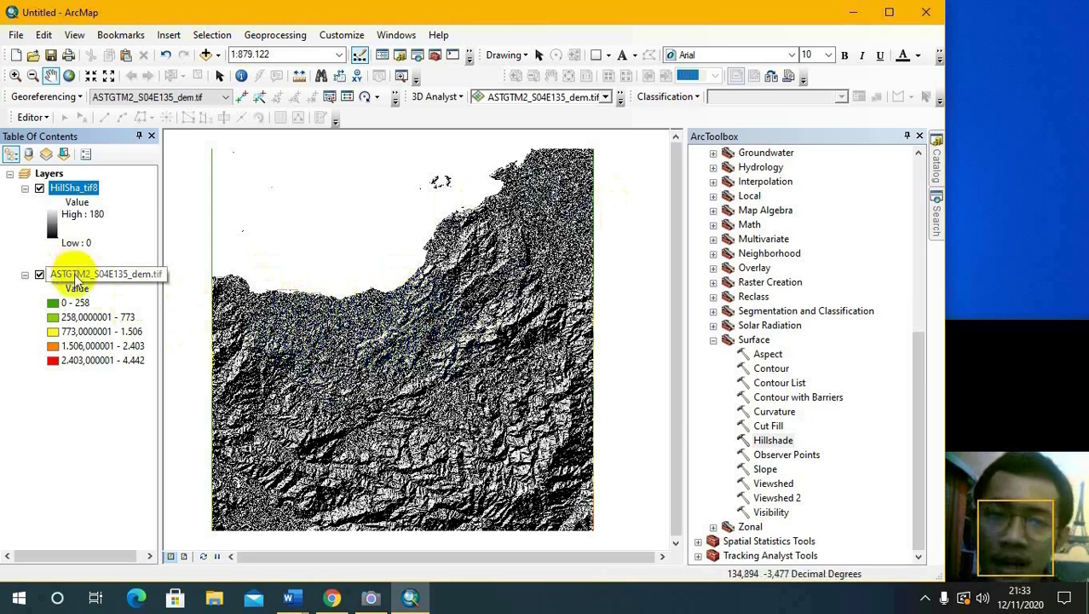
left_click_drag(72, 277, 73, 176)
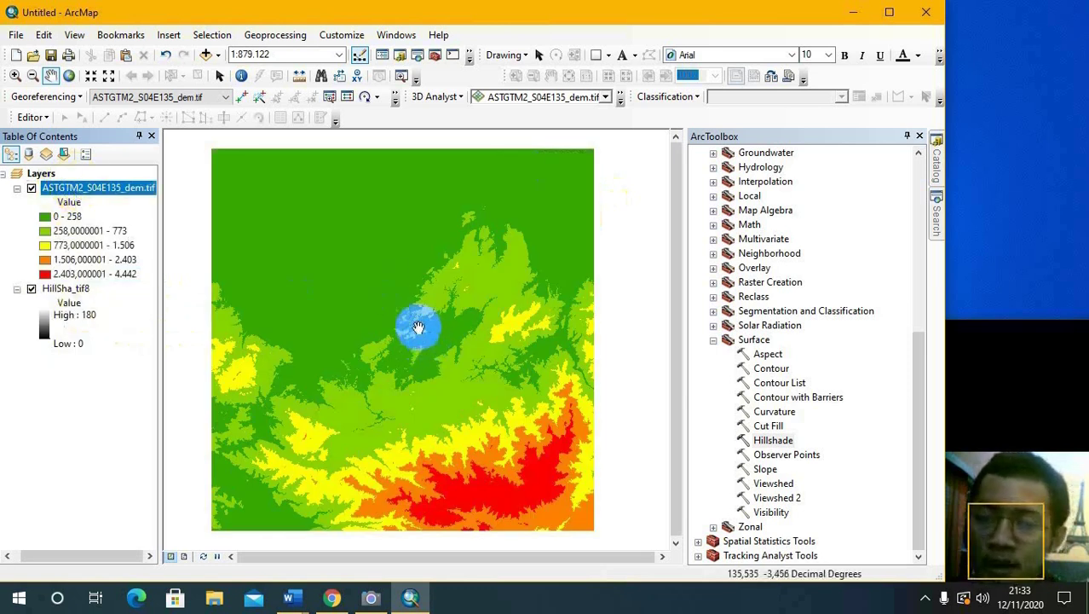
- Set the display transparency of the ASTGTM2_S04E135_dem.tif layer to 45%
right_click(87, 196)
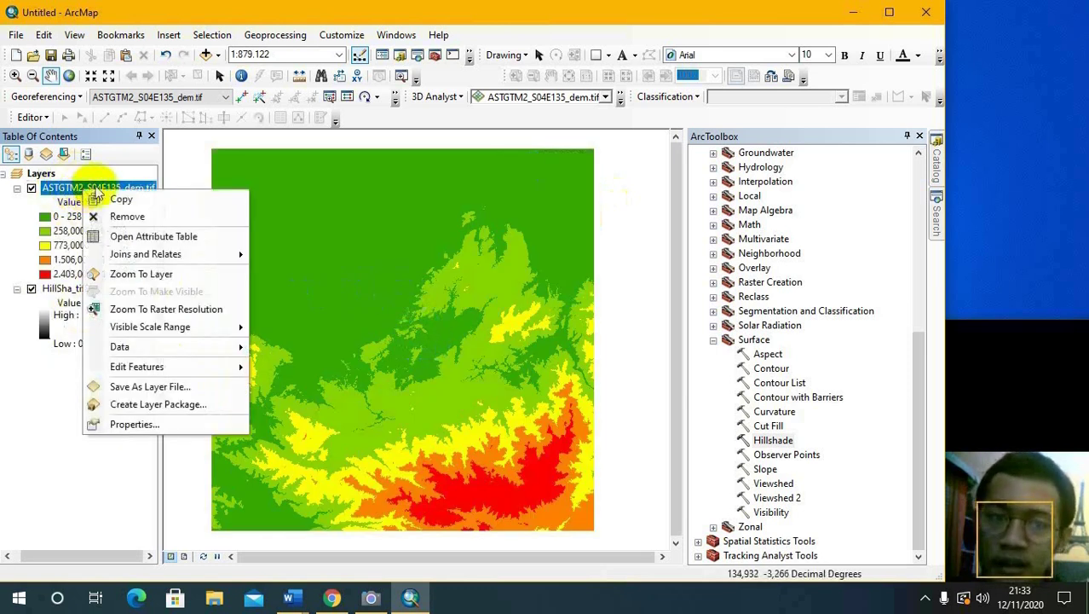
left_click(128, 424)
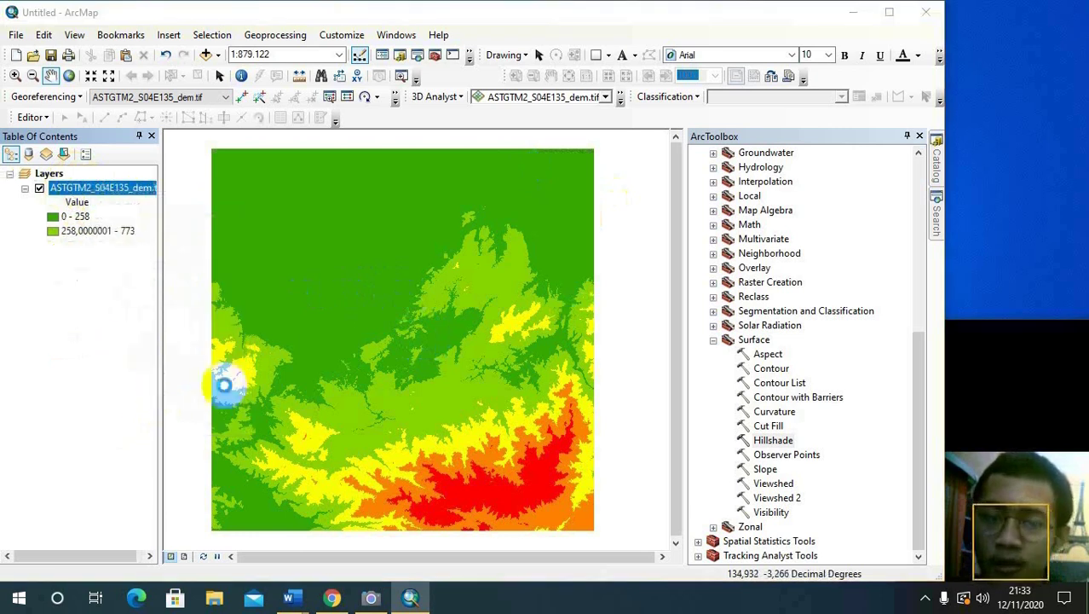
left_click(402, 120)
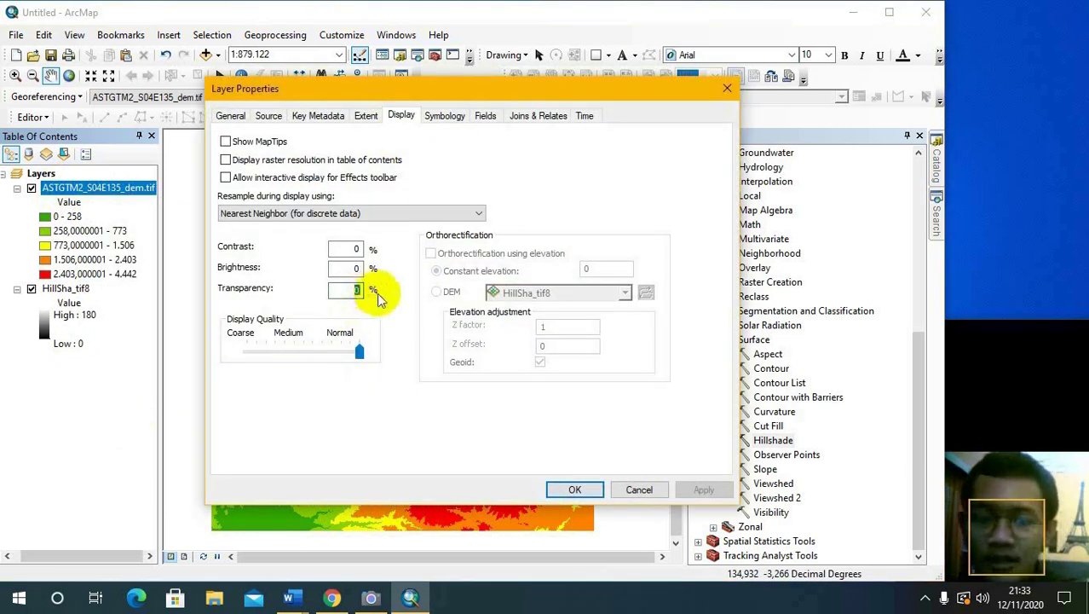
type("45")
left_click(583, 490)
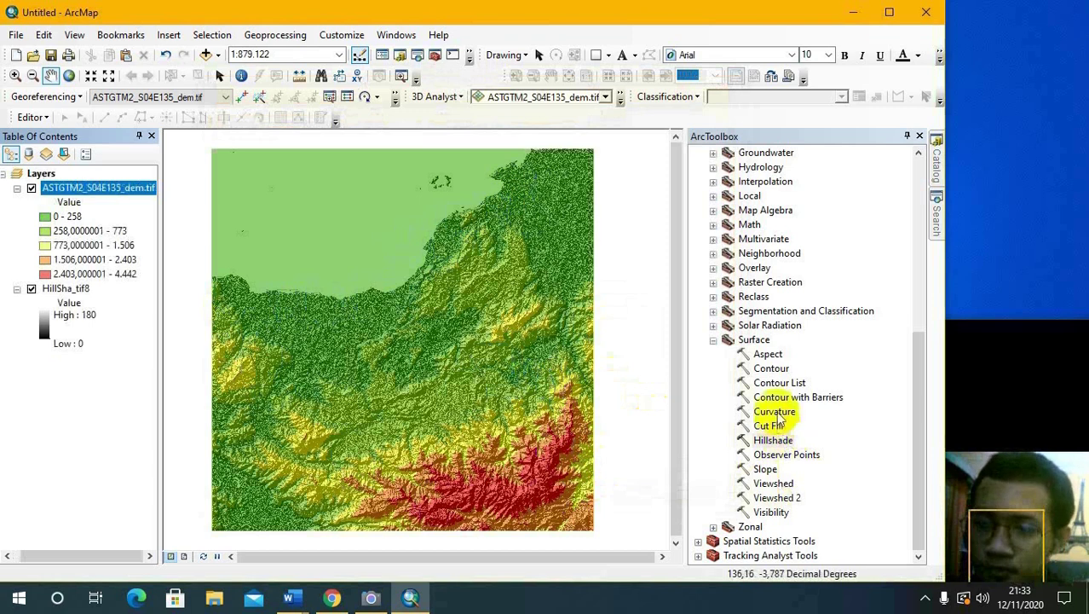
- Run the Spatial Analyst Contour tool on ASTGTM2_S04E135_dem.tif with a contour interval of 444, keeping the default output and other settings
double_click(767, 369)
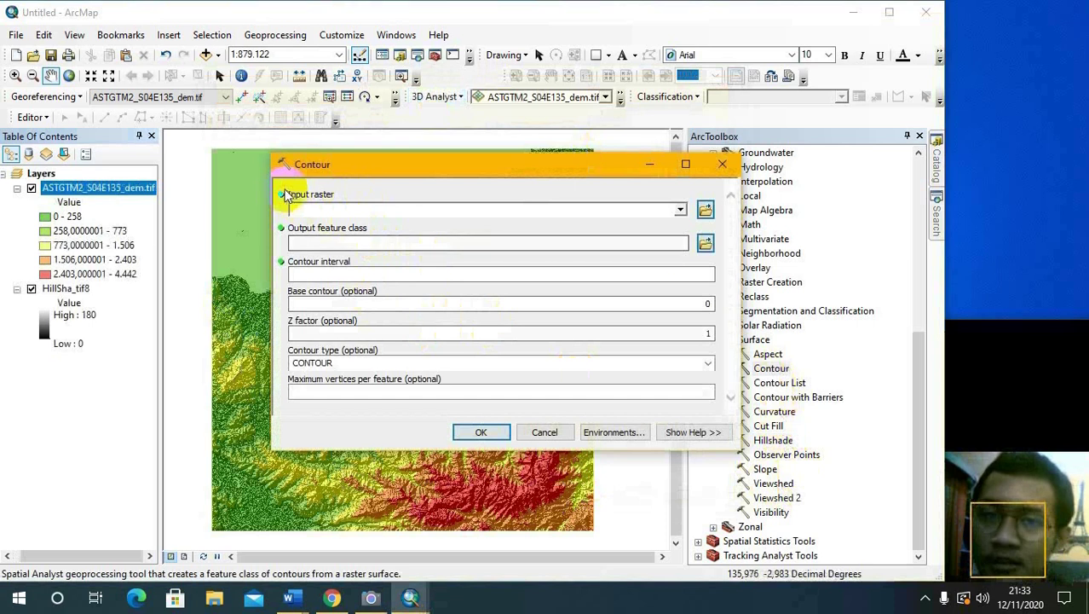
left_click(705, 209)
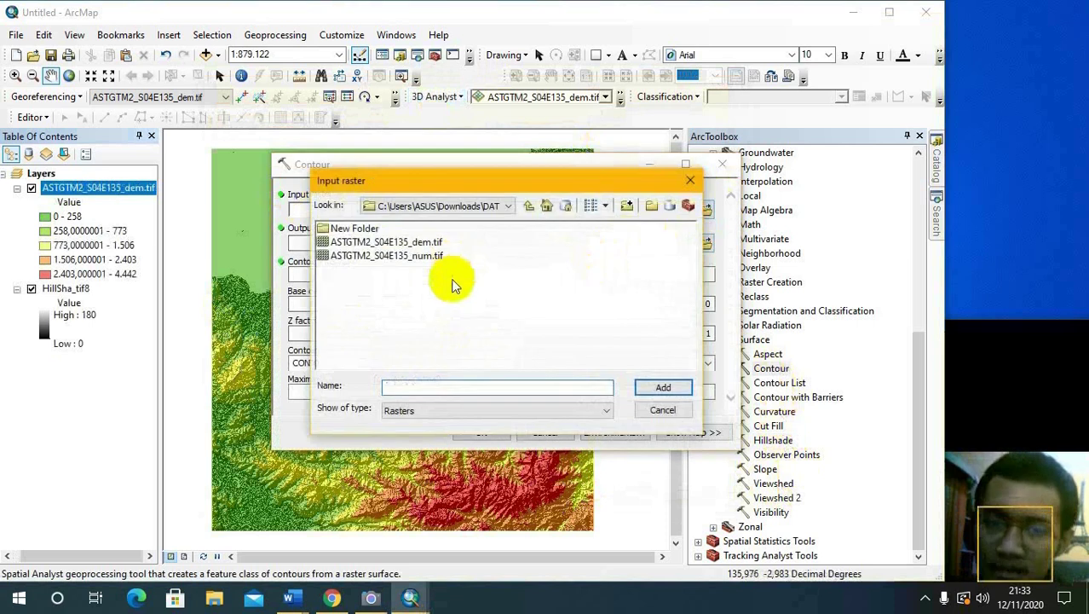
left_click(383, 243)
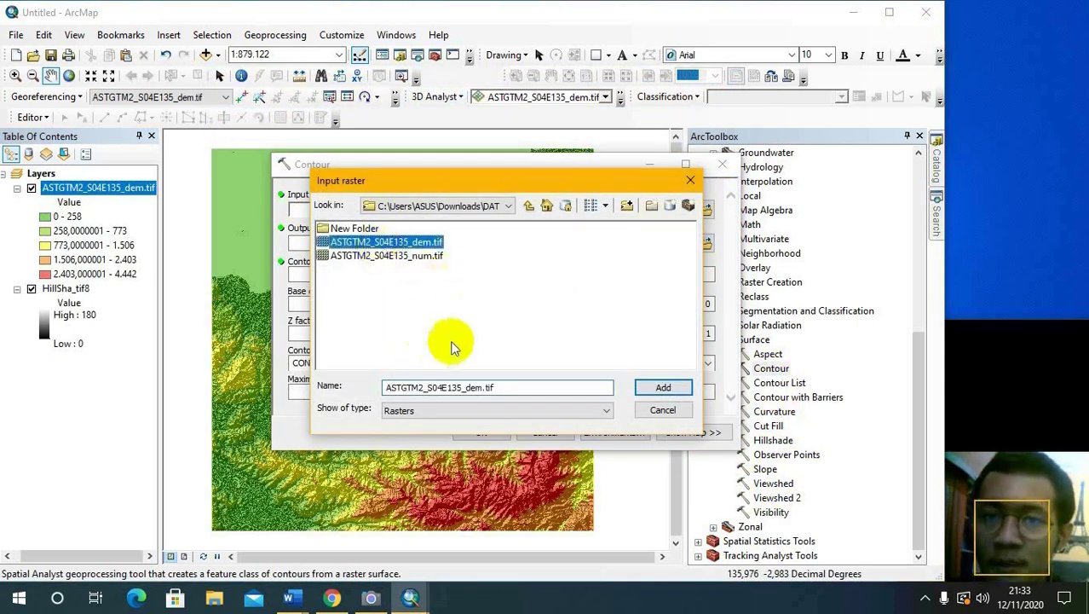
left_click(661, 389)
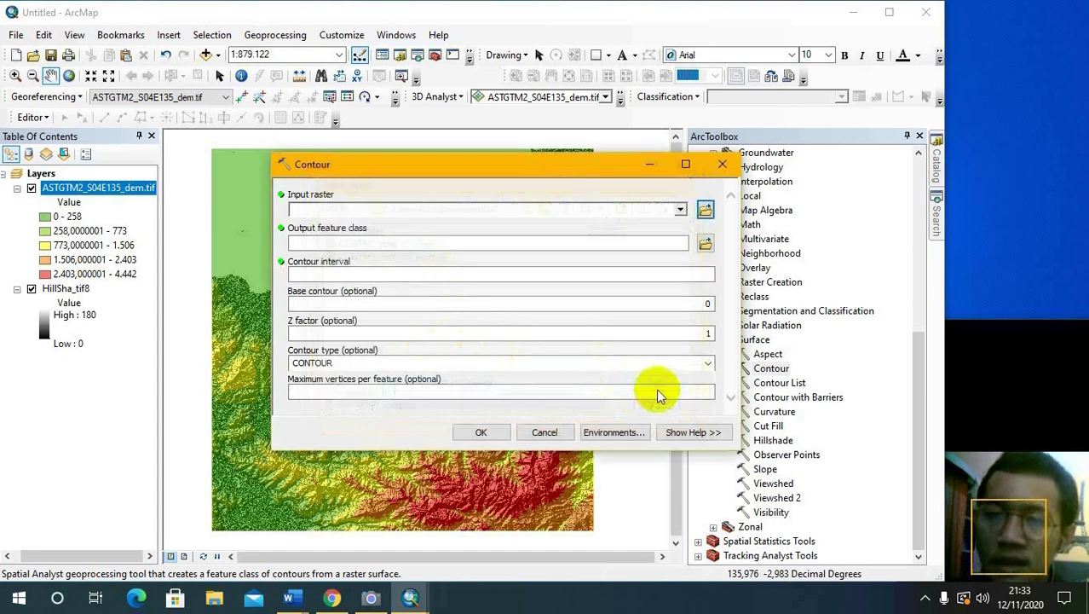
left_click(358, 274)
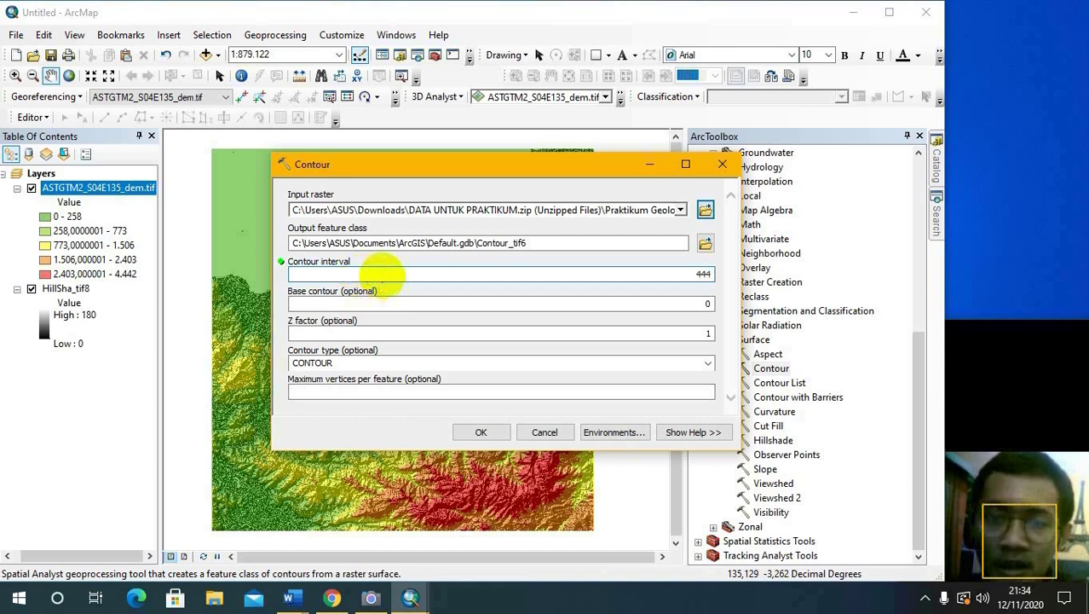
left_click(480, 434)
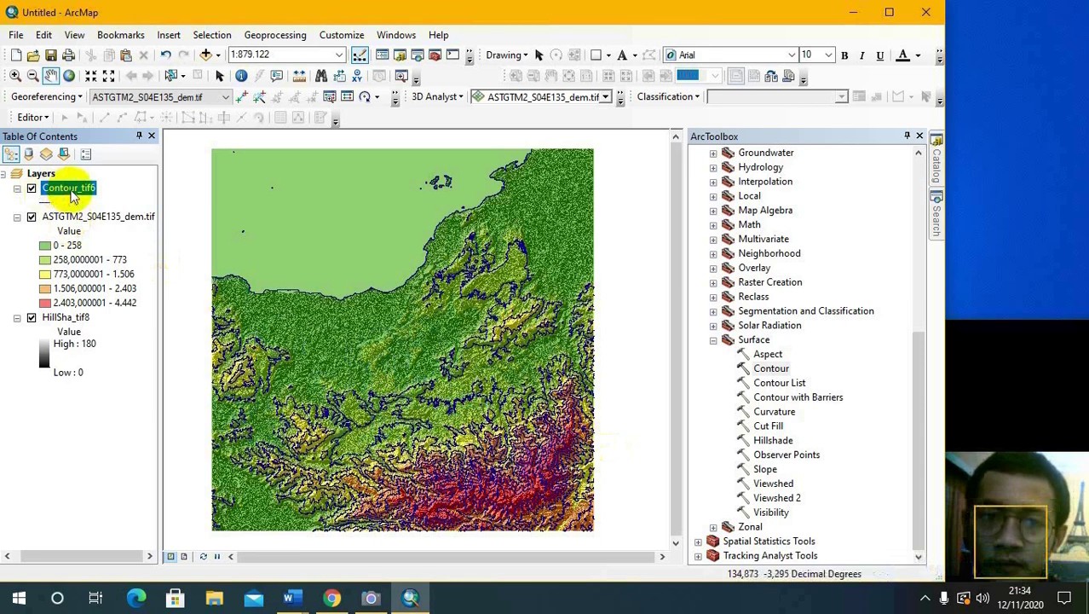
- Symbolize the Contour_tif6 layer by unique values of the Contour field, adding all values, excluding all other values, and applying the symbology
right_click(72, 195)
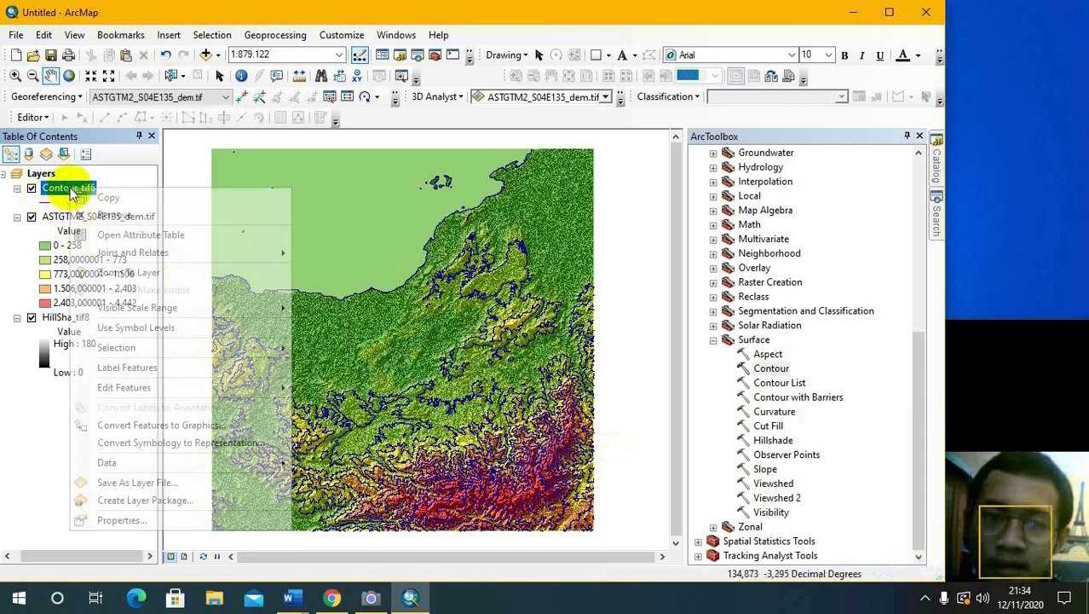
left_click(133, 520)
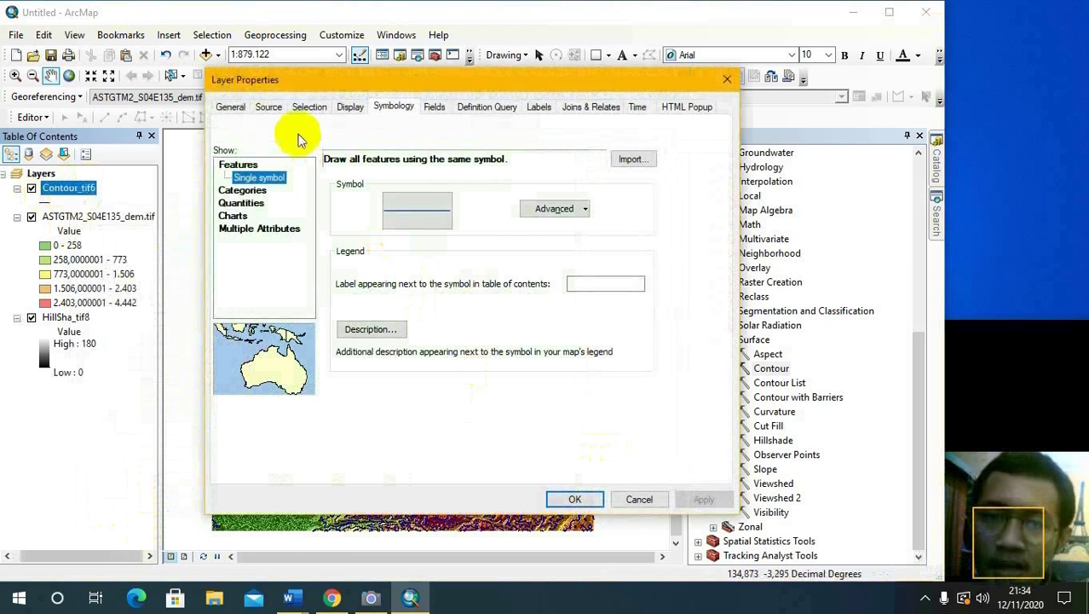
left_click(245, 190)
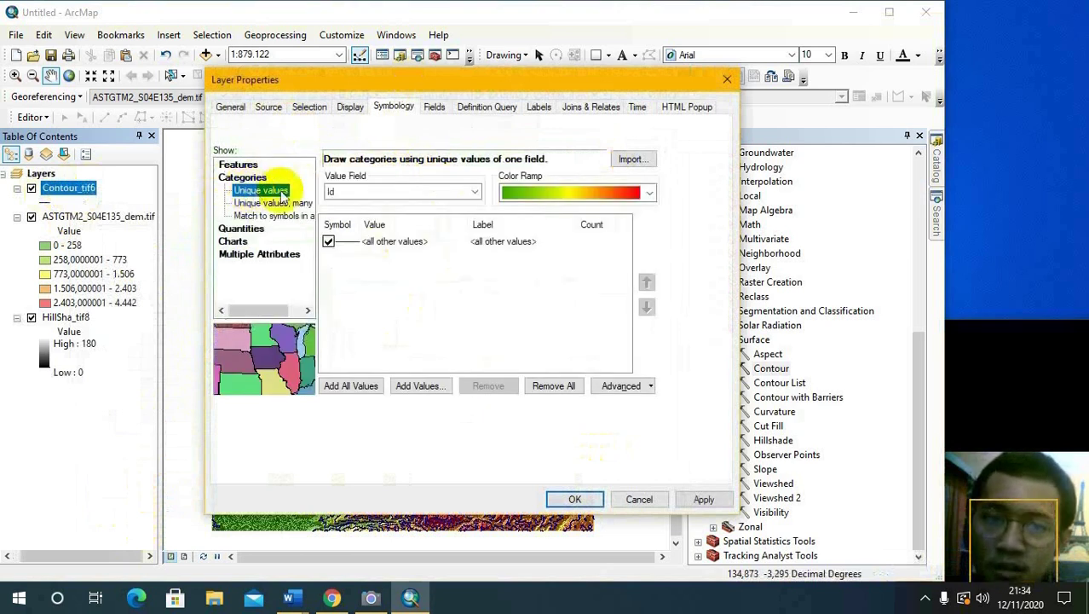
left_click(401, 191)
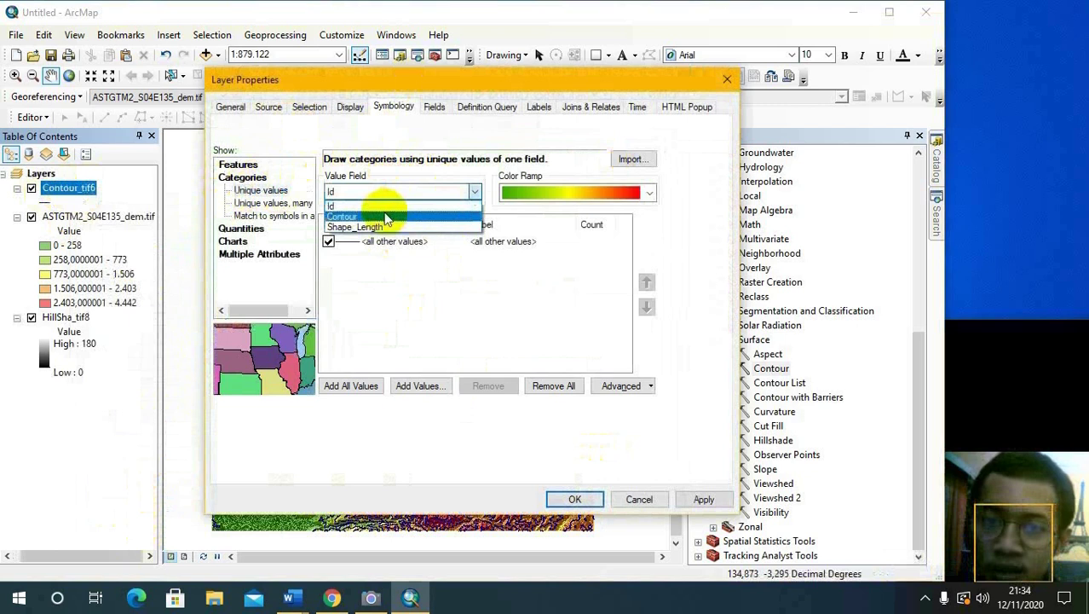
left_click(375, 223)
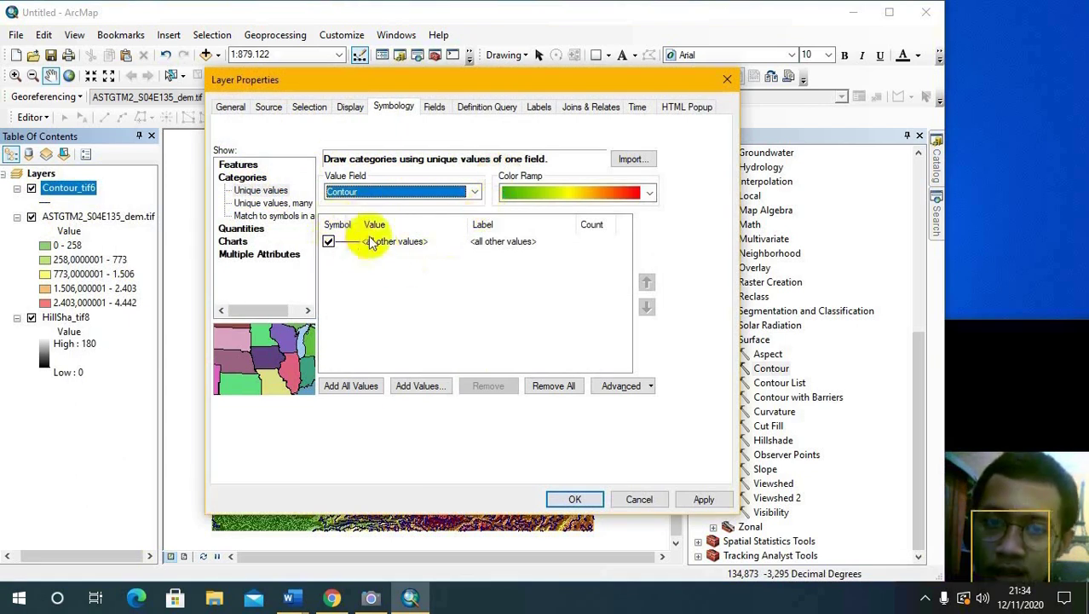
left_click(328, 242)
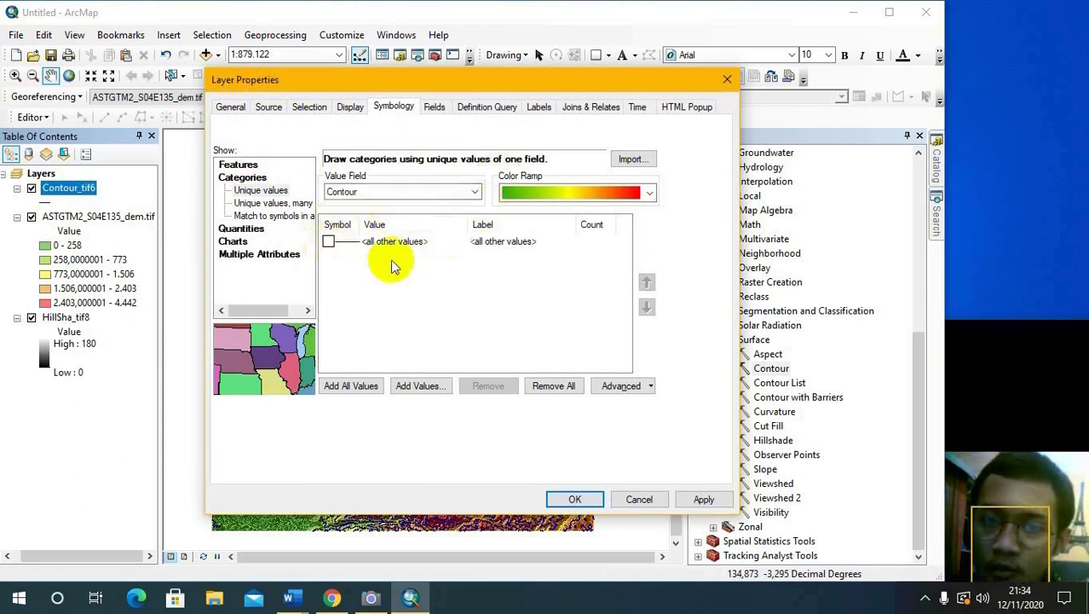
left_click(341, 385)
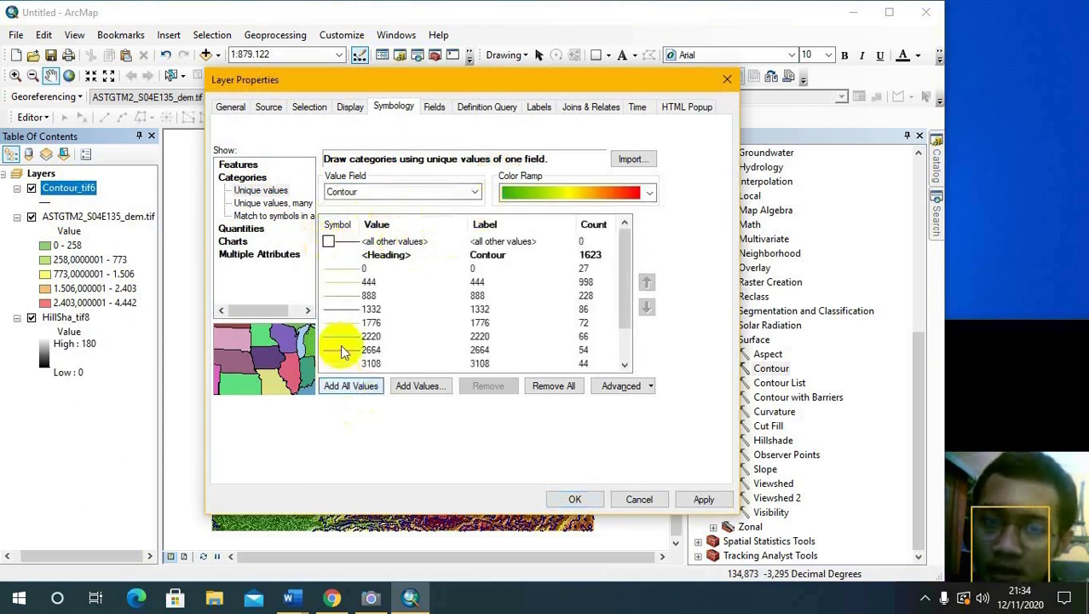
left_click(704, 499)
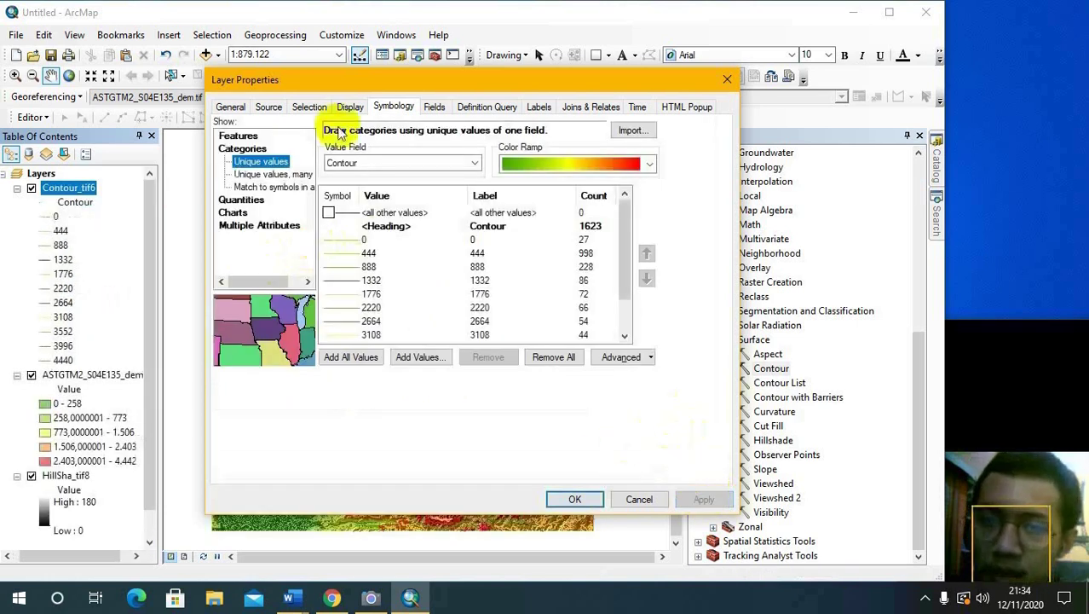
- Turn on labels for the contour layer and use the Contour field as the label field
left_click(540, 109)
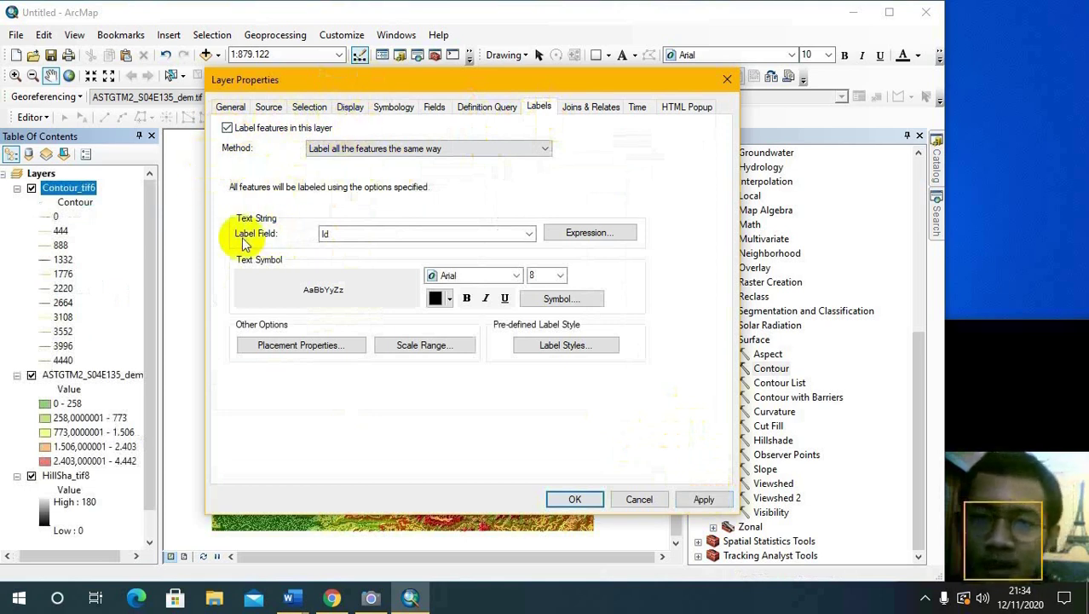
left_click(370, 235)
left_click(370, 271)
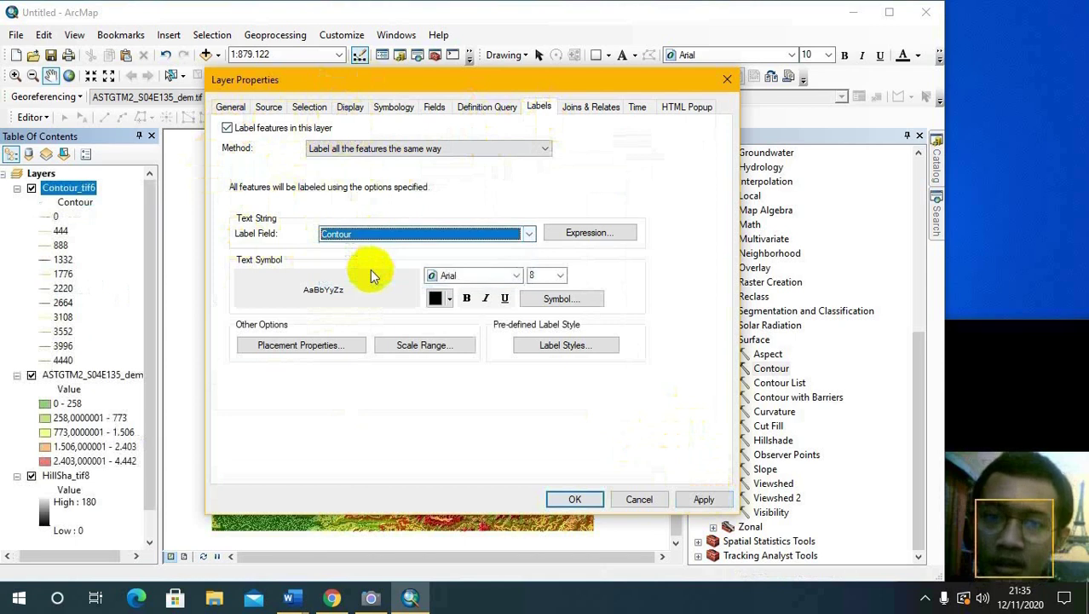
- Format the contour labels in Times New Roman at size 6 and accept the layer properties
left_click(490, 283)
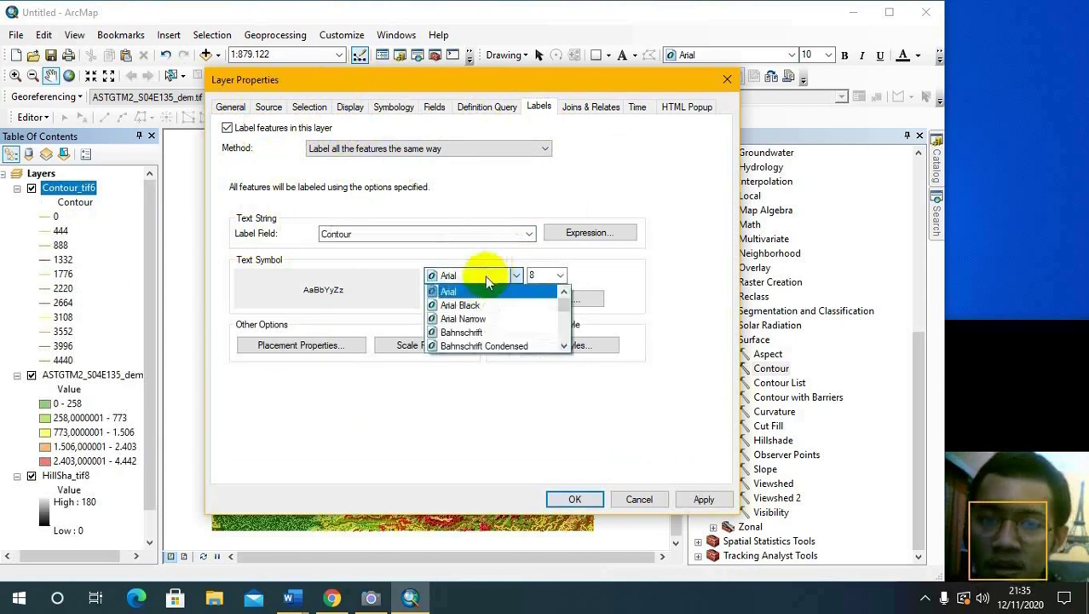
key("t")
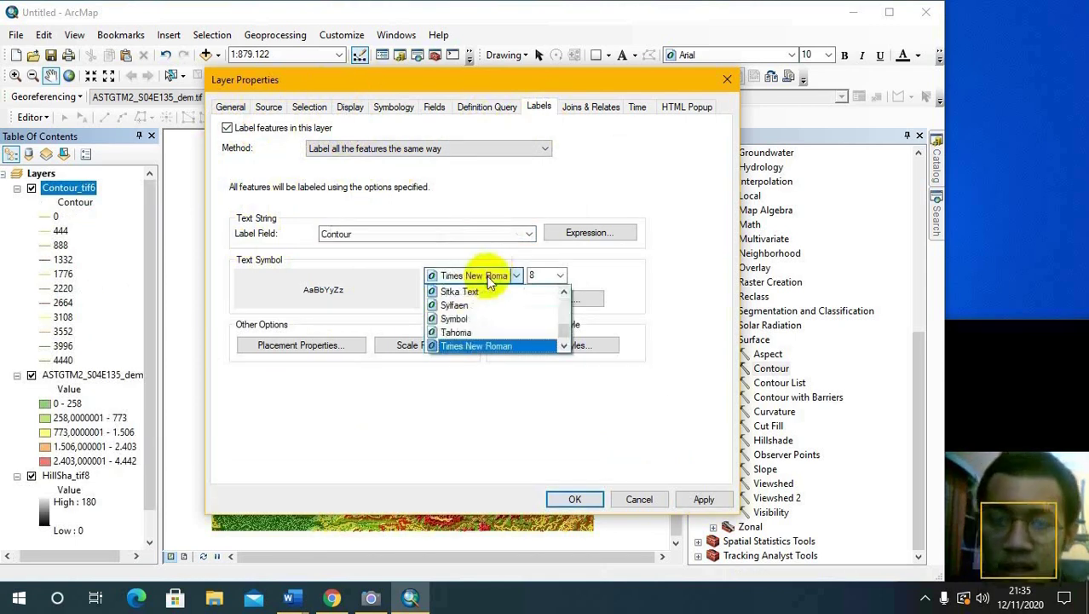
left_click(487, 346)
left_click(561, 275)
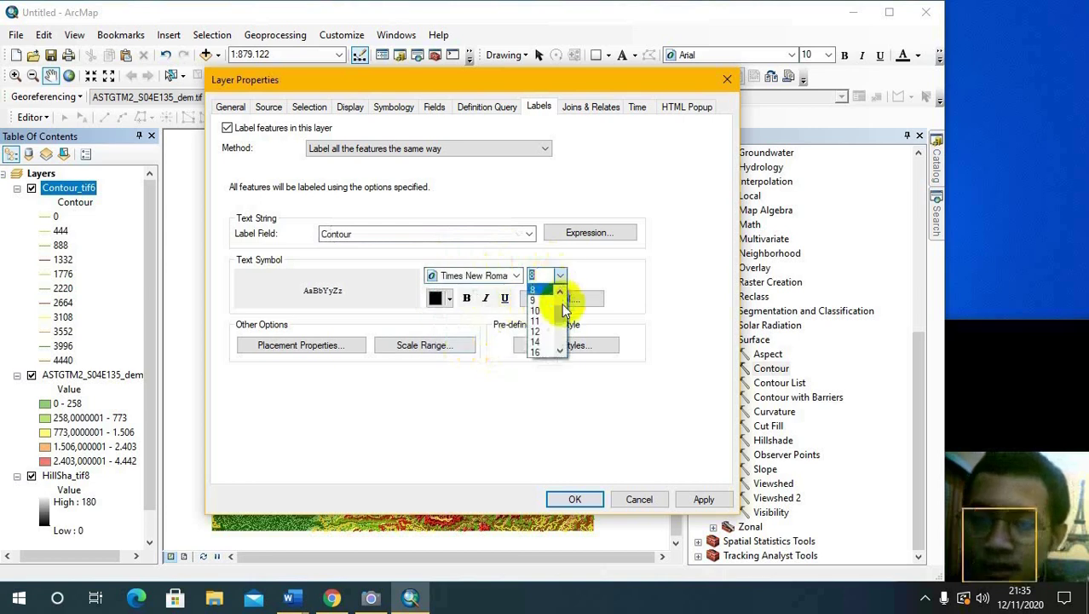
left_click(552, 305)
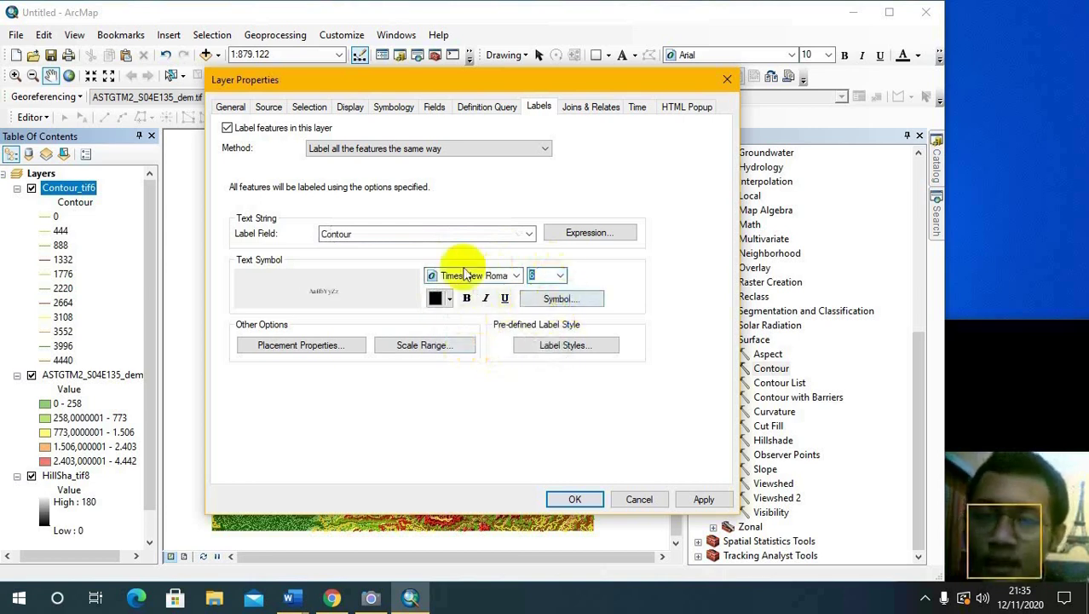
left_click(579, 495)
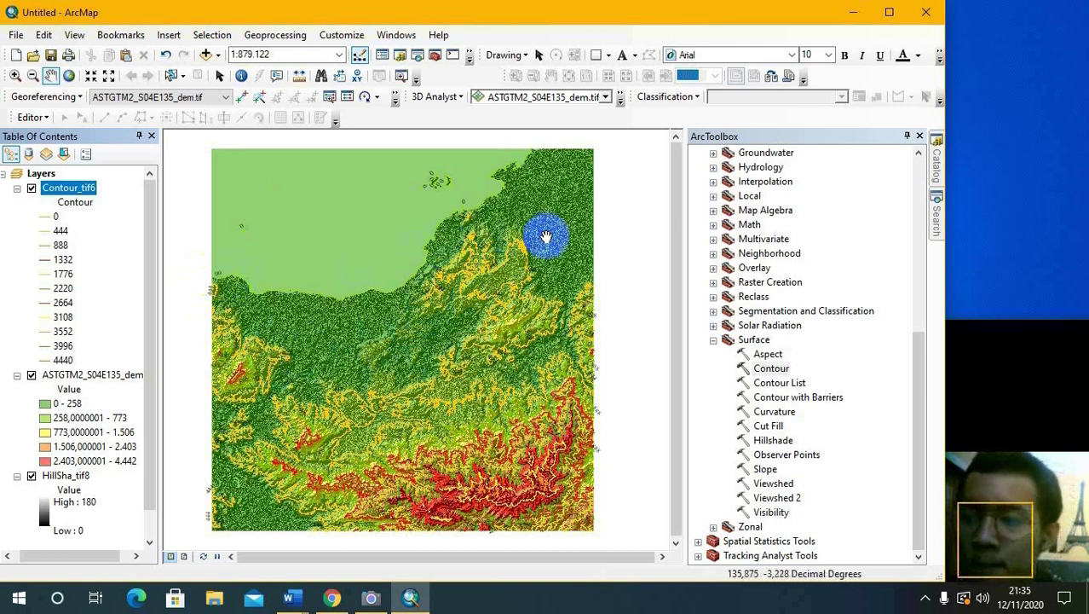
left_click(178, 318)
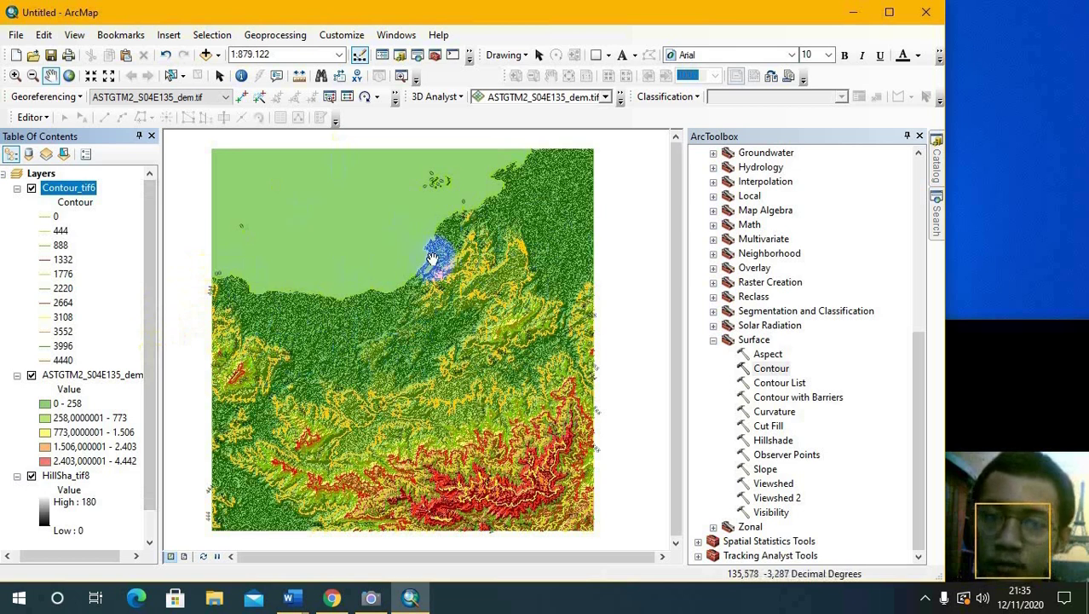
left_click(625, 236)
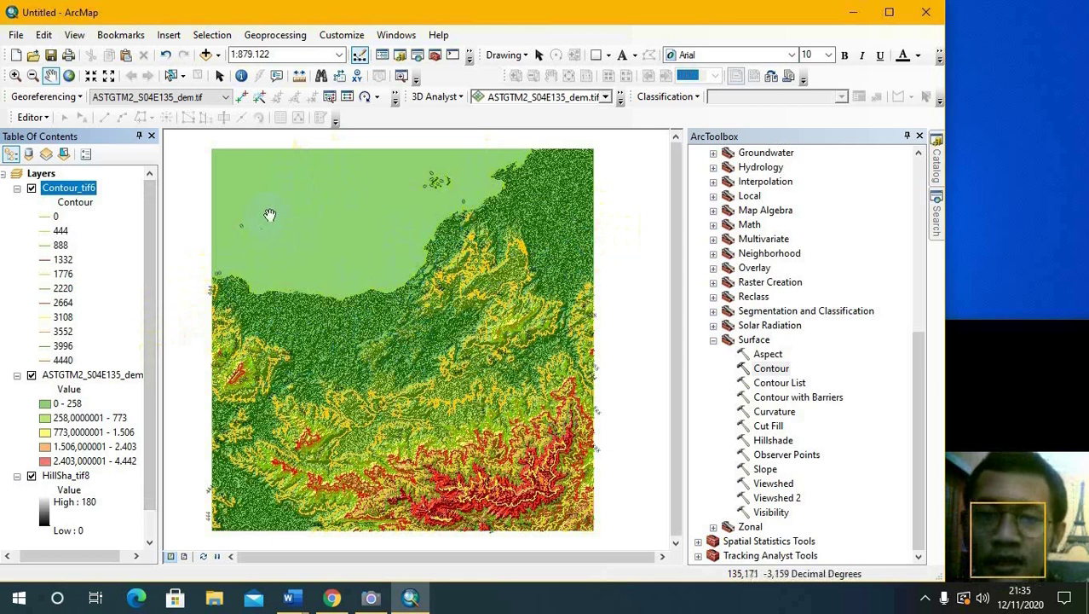
- Switch the map to layout view and change the page orientation to landscape in the print setup, without printing
left_click(80, 41)
left_click(97, 69)
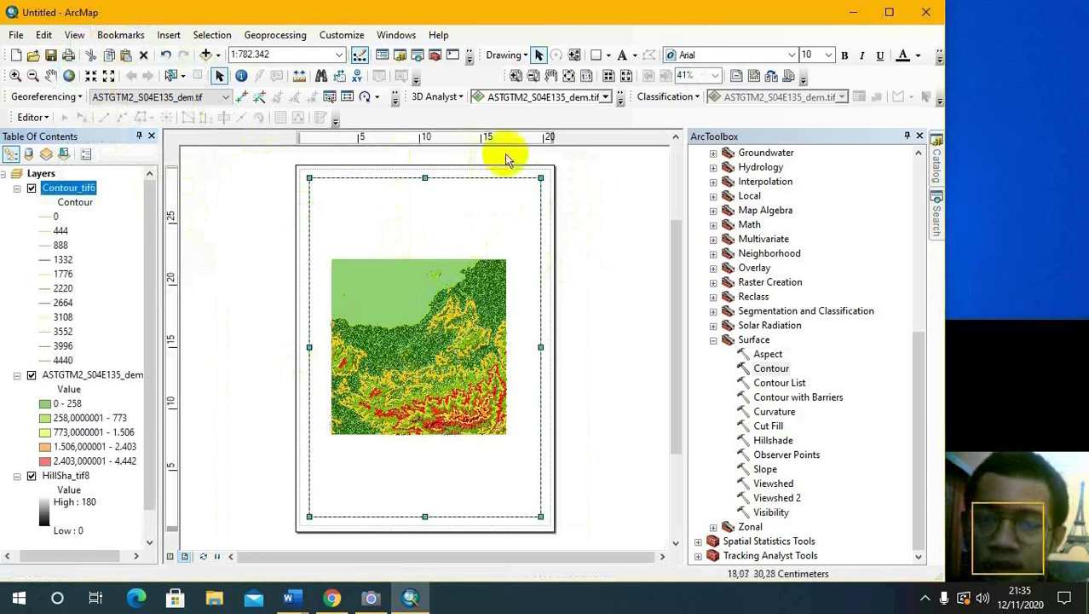
left_click(69, 55)
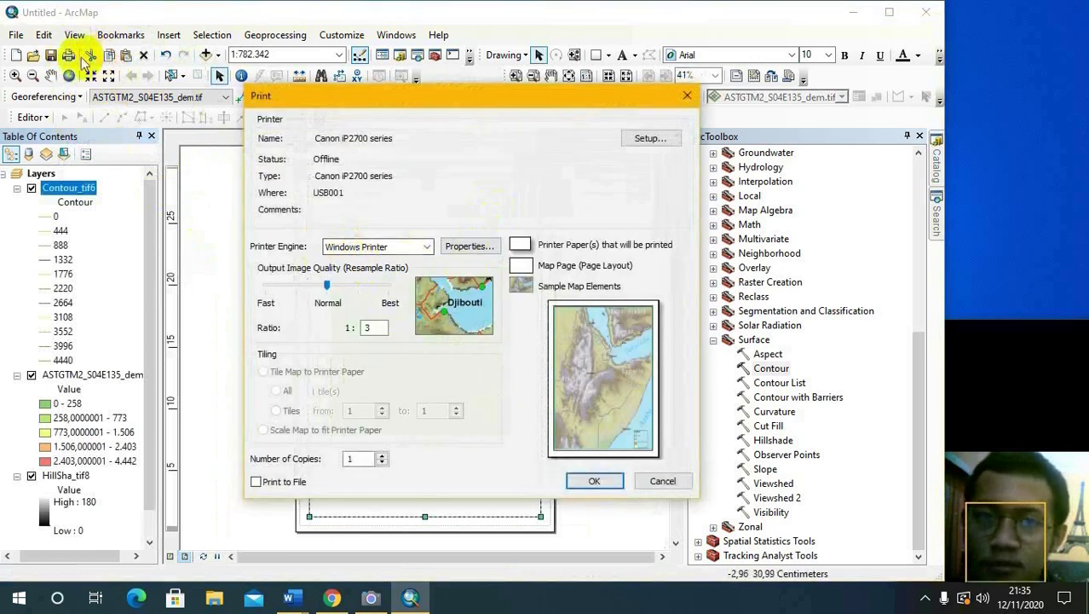
left_click(649, 139)
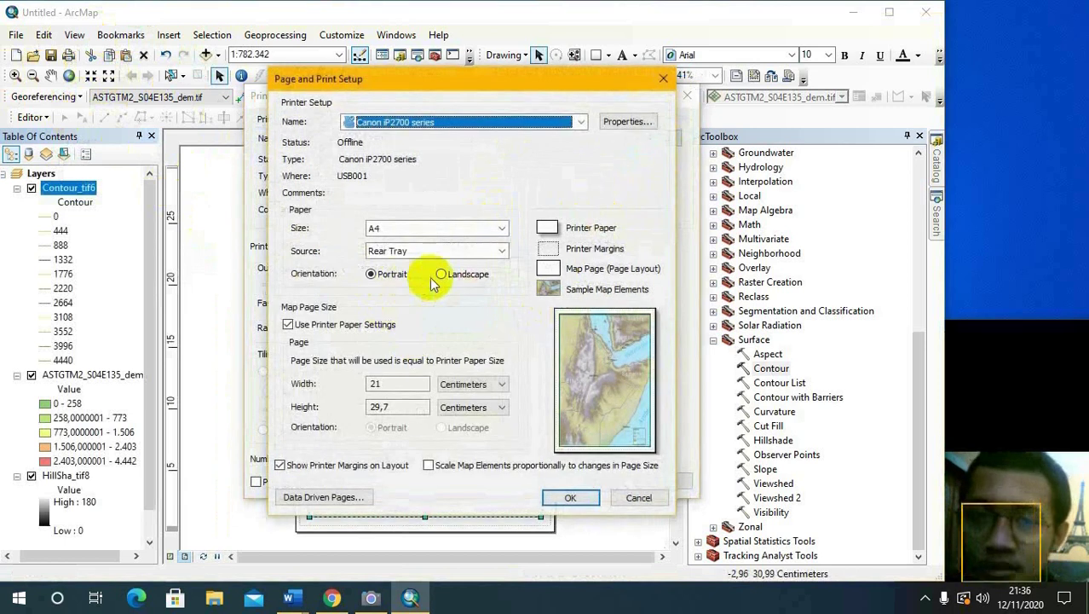
left_click(440, 276)
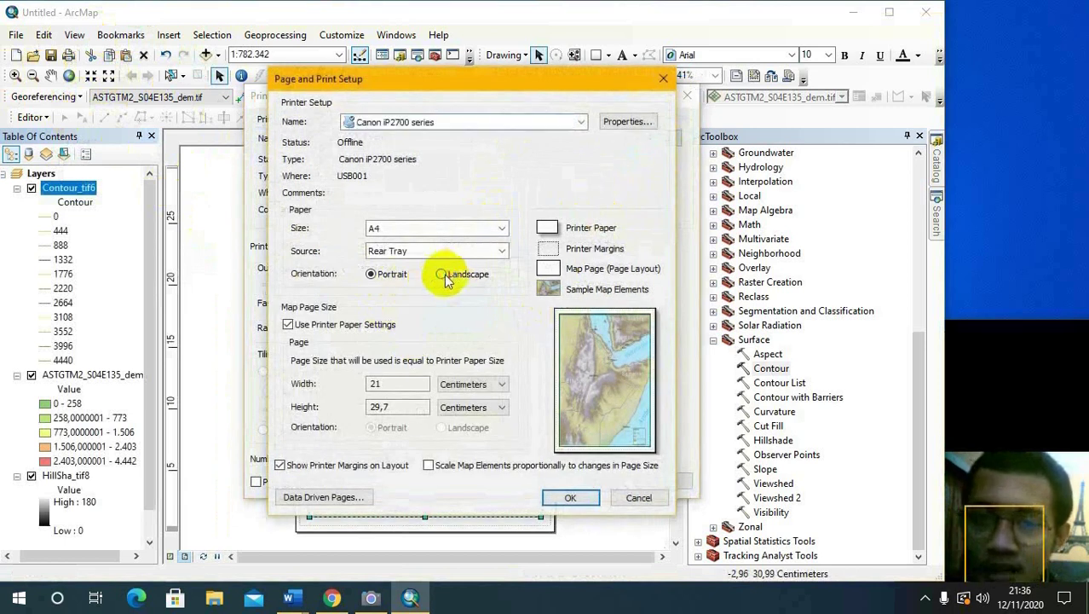
left_click(572, 497)
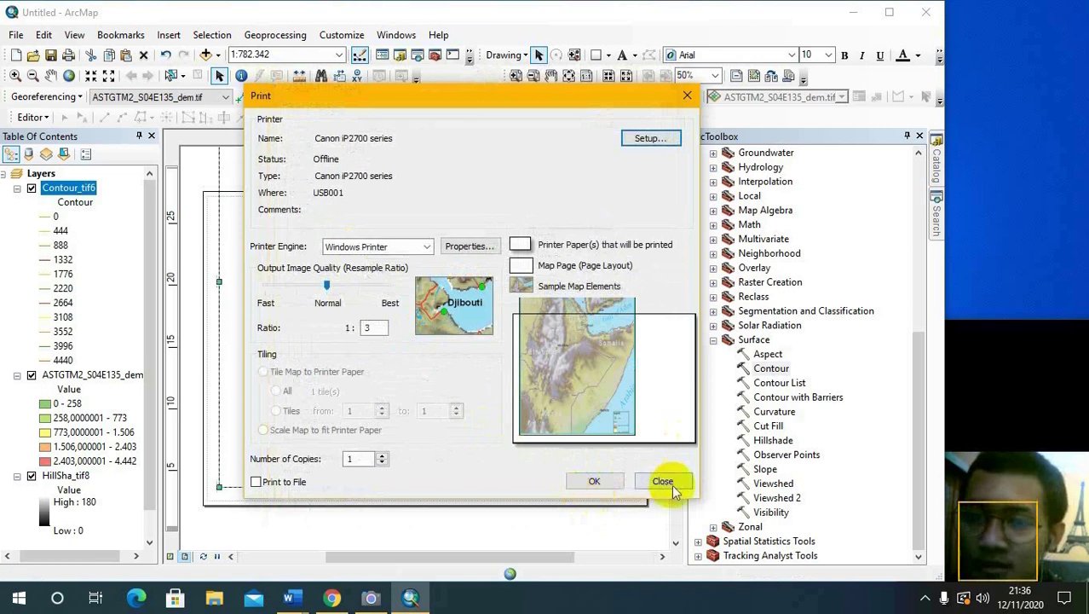
left_click(664, 483)
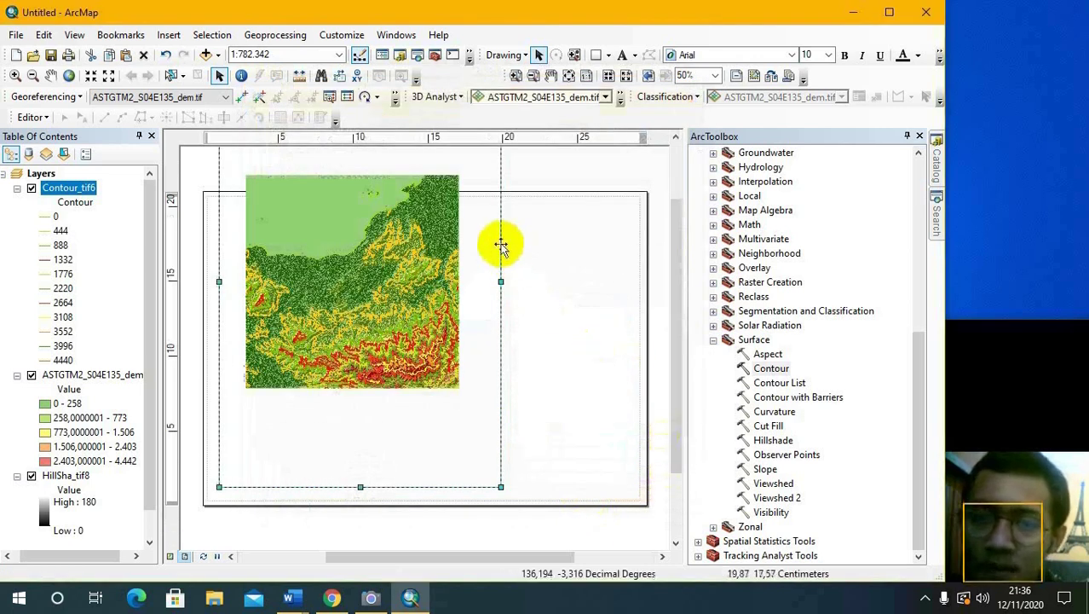
- Reposition the map's data frame and reduce its height and width to fit inside the landscape page
left_click_drag(497, 243, 501, 298)
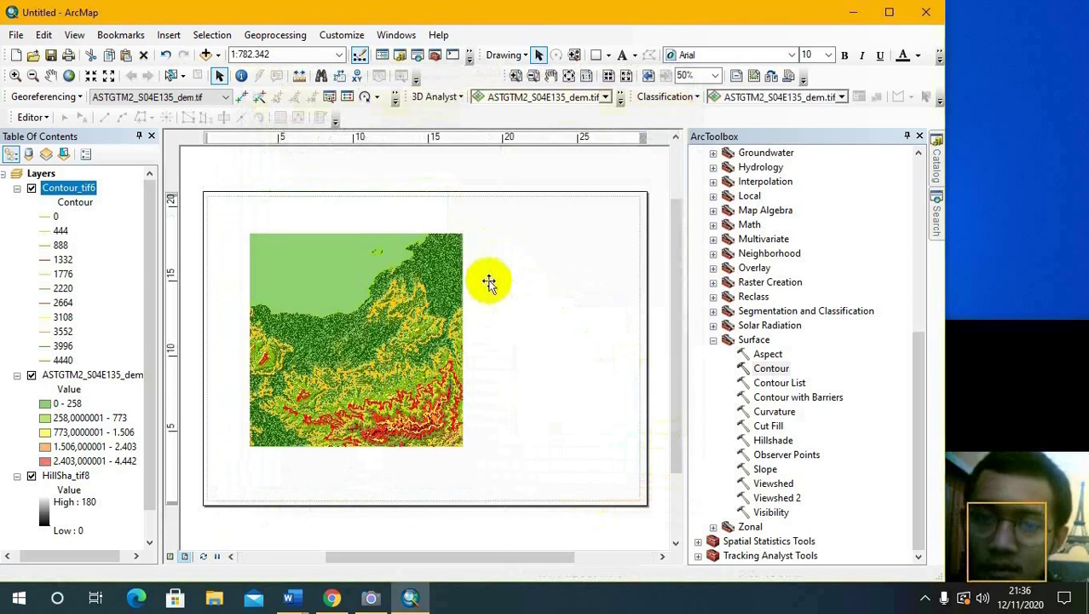
left_click_drag(505, 544, 474, 465)
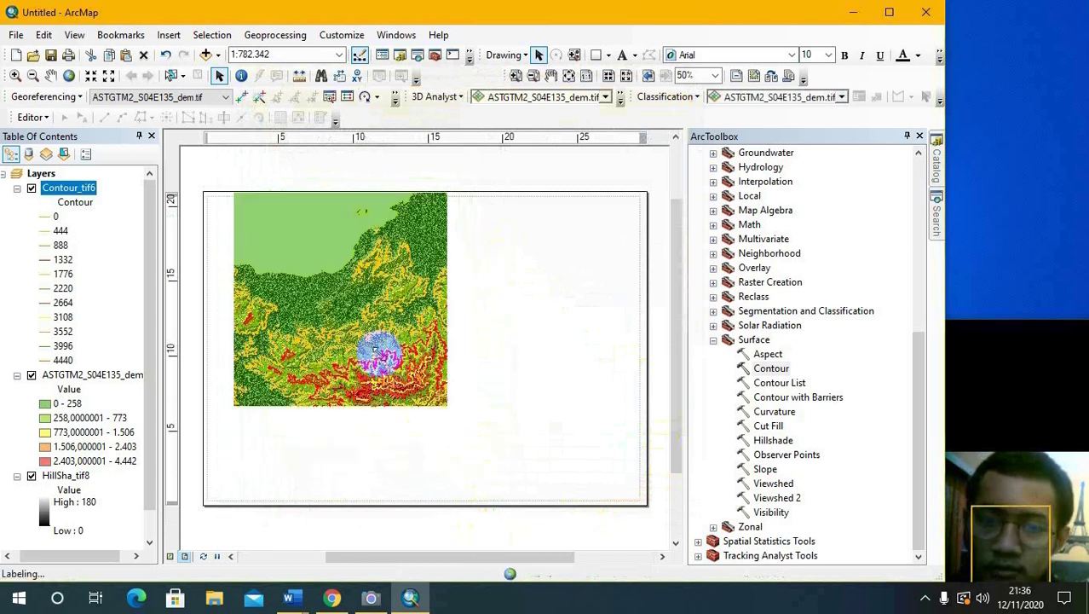
left_click_drag(381, 326, 413, 390)
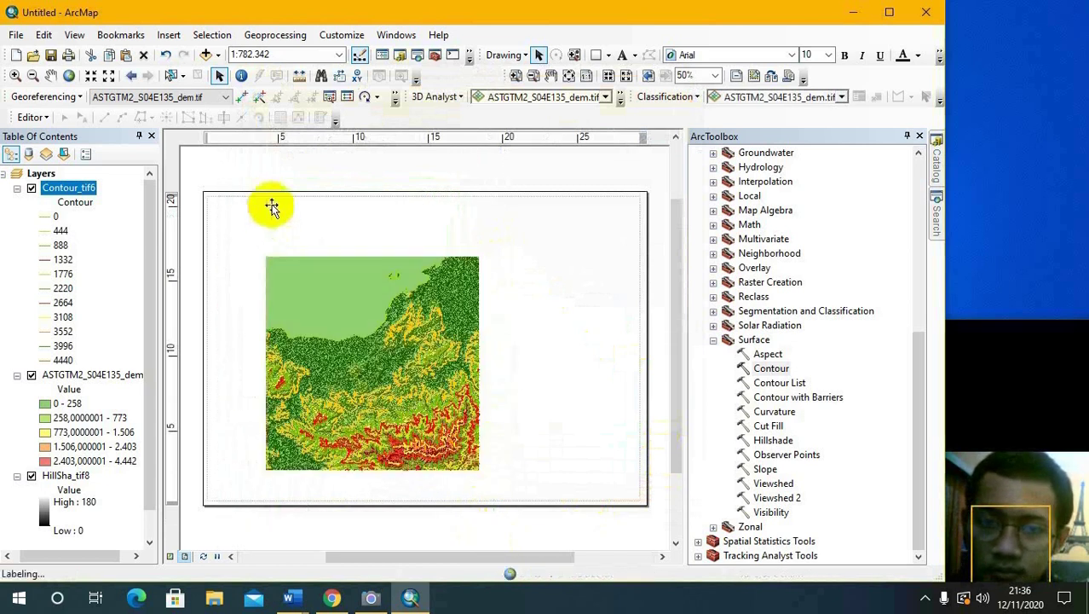
left_click_drag(380, 199, 372, 245)
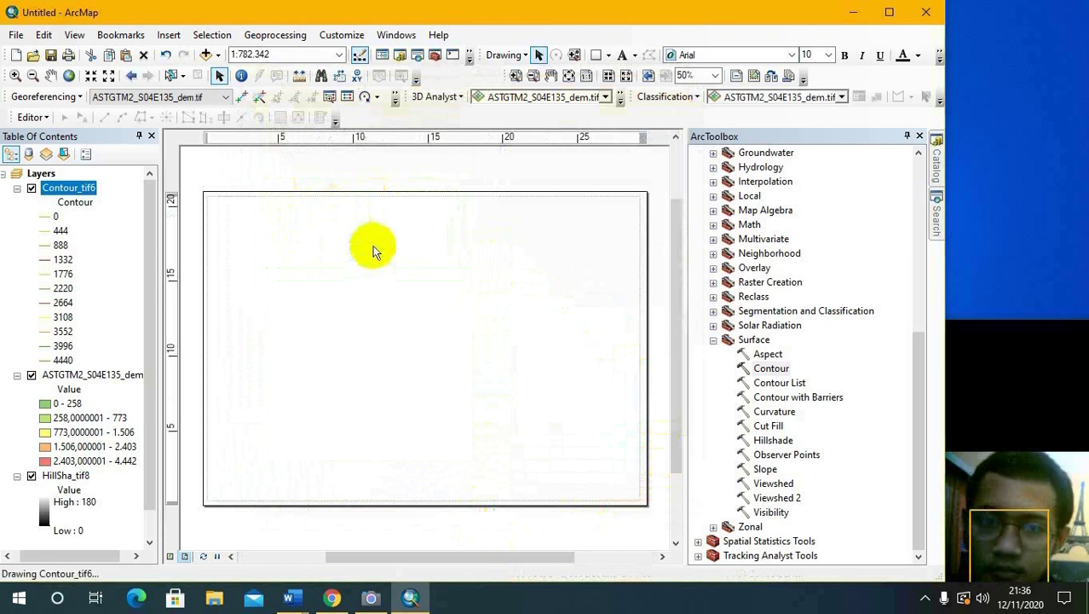
left_click(392, 369)
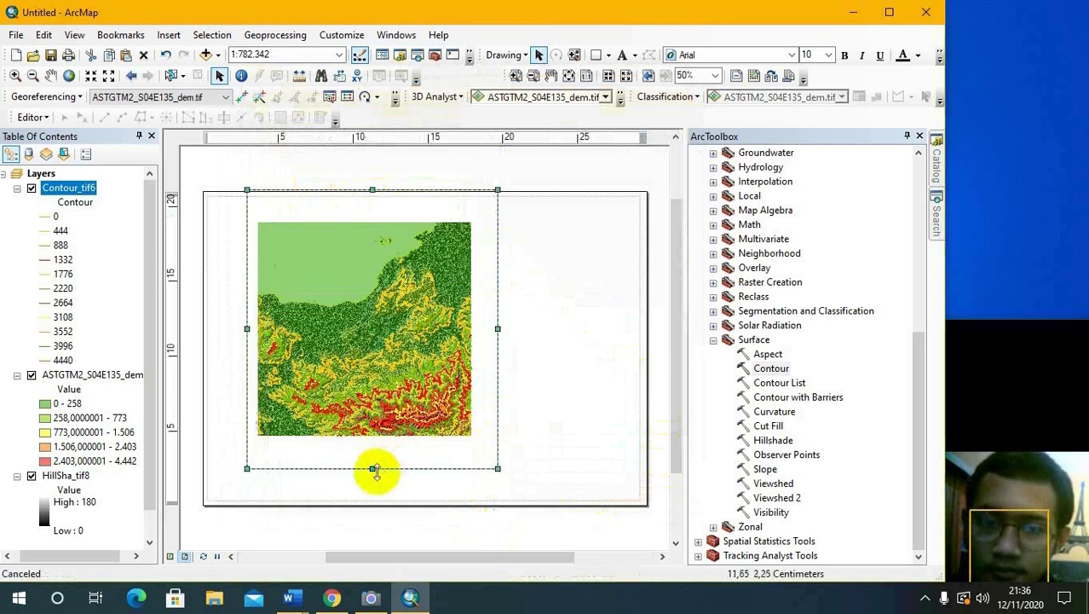
left_click_drag(376, 469, 376, 443)
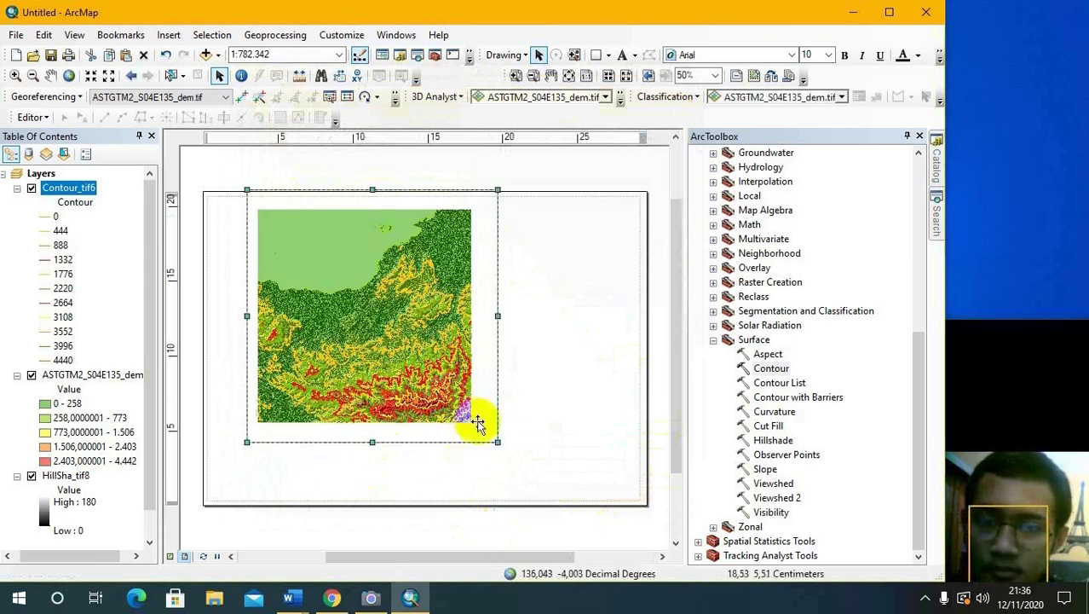
left_click_drag(497, 442, 477, 433)
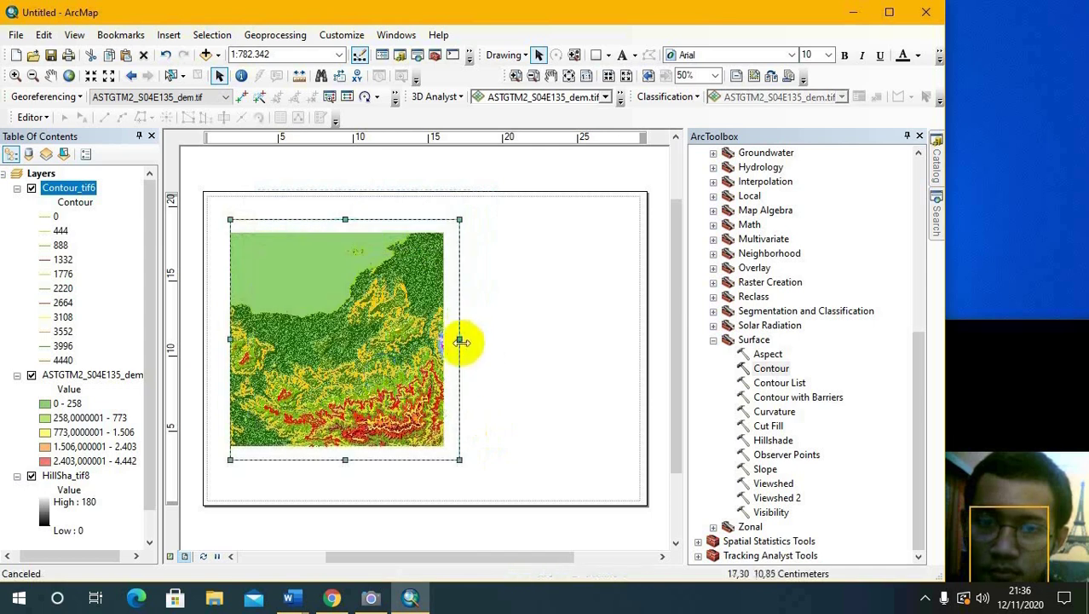
- Enlarge the data frame to nearly the full page height and place it on the left part of the page
left_click_drag(219, 199, 221, 204)
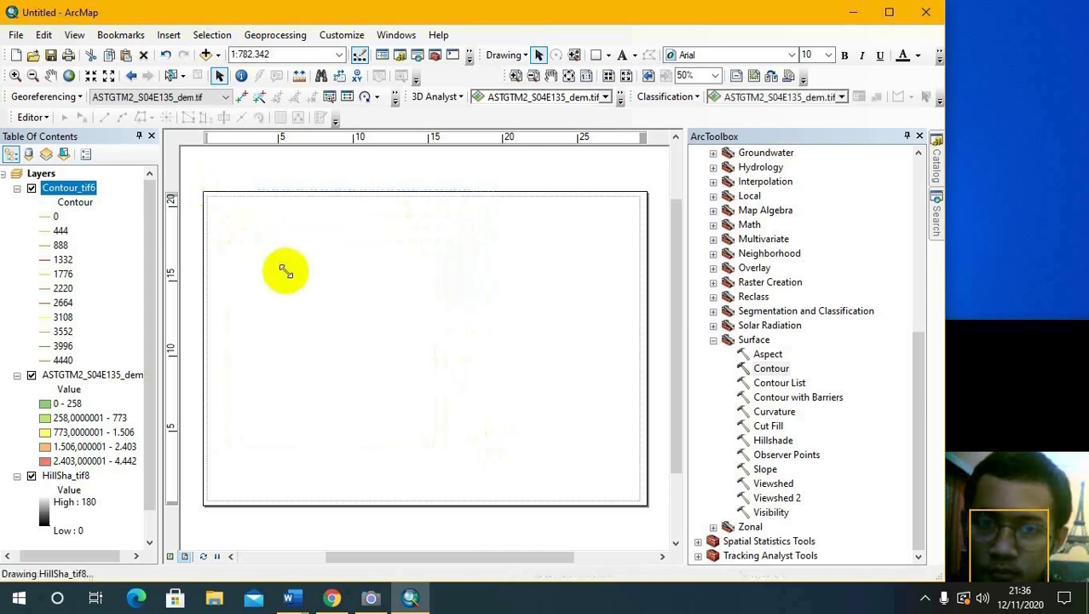
left_click_drag(333, 356, 333, 362)
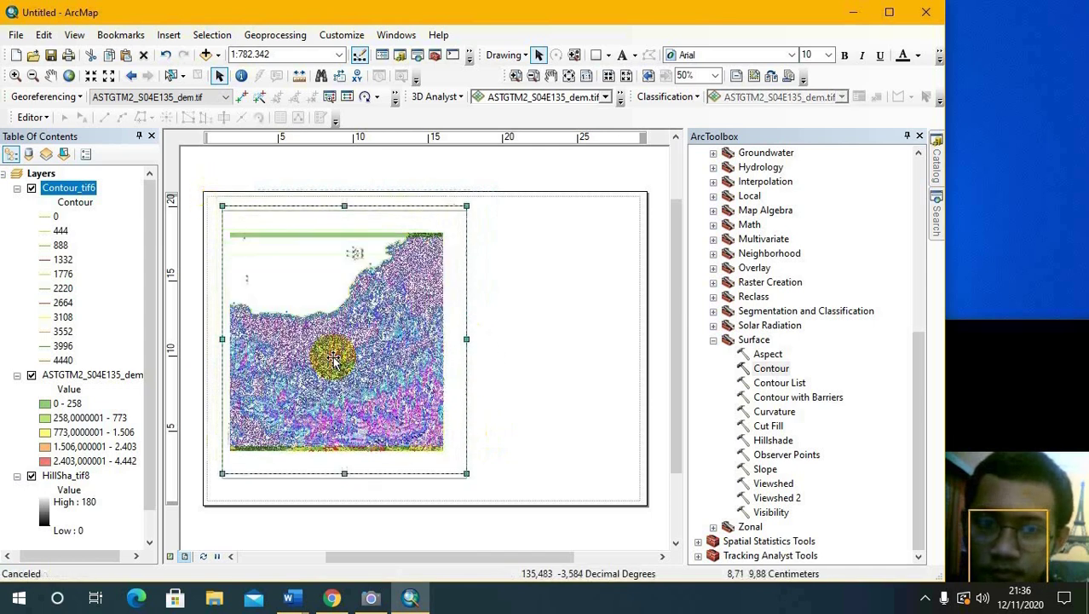
left_click_drag(467, 477, 481, 497)
left_click(372, 403)
left_click_drag(372, 402, 360, 394)
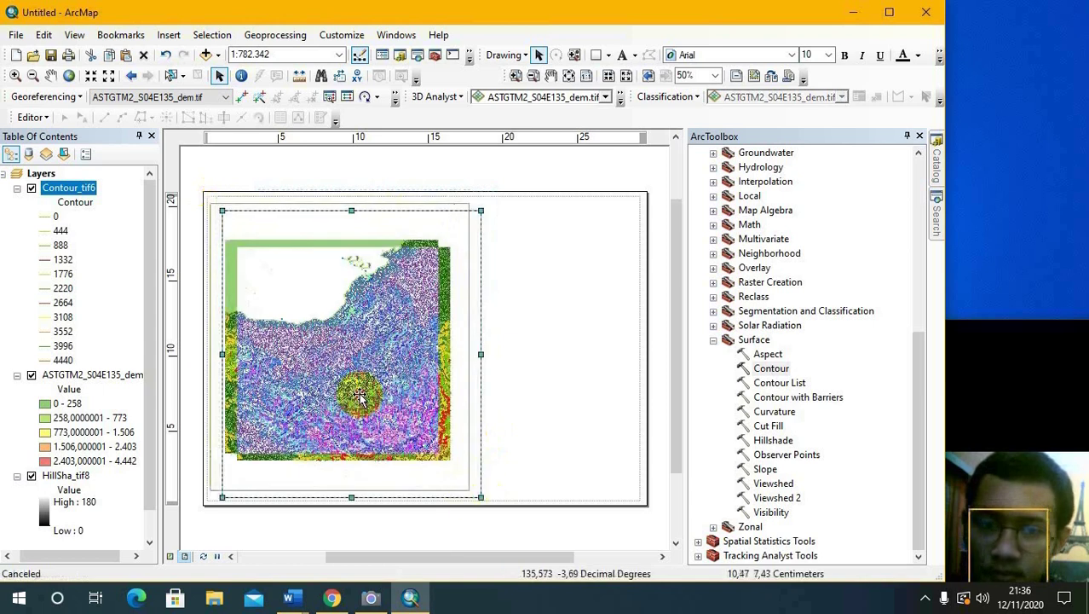
left_click_drag(210, 202, 201, 179)
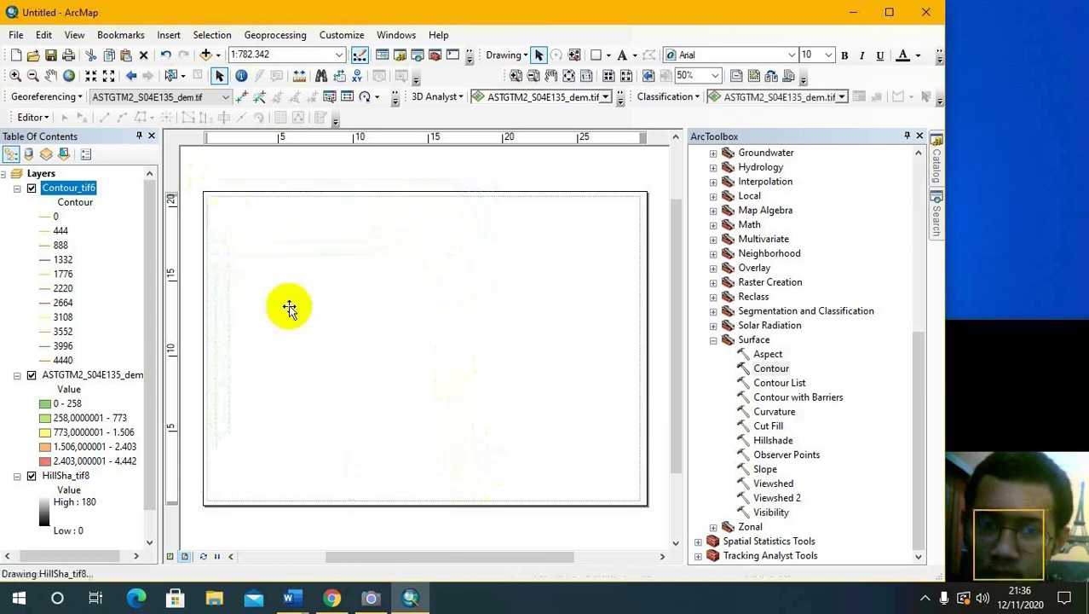
left_click_drag(305, 344, 324, 356)
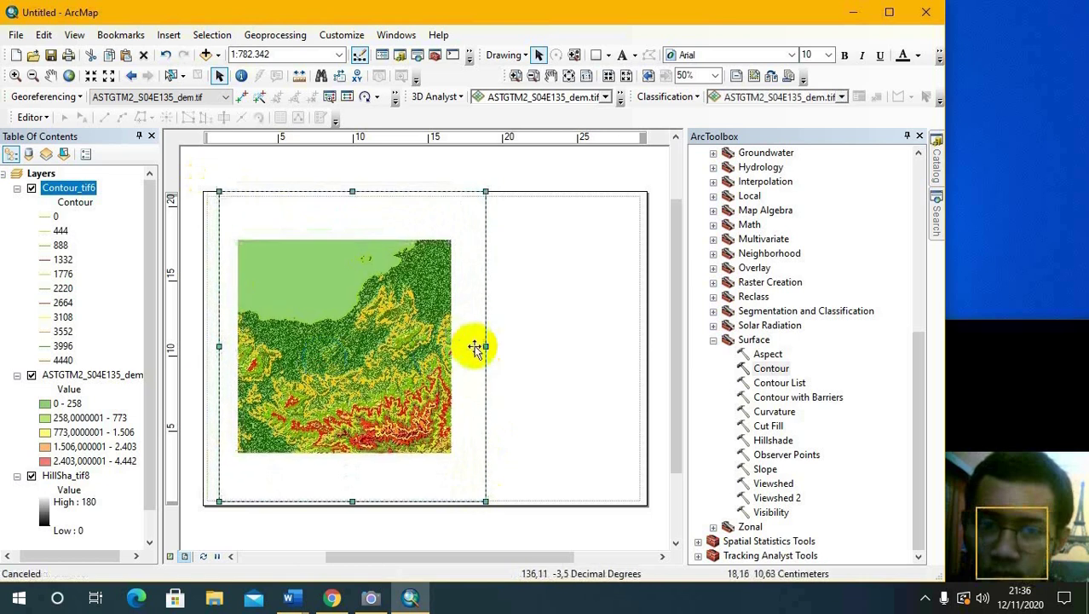
- Narrow the data frame, lower its top edge and nudge it to sit evenly within the page's left margins
left_click_drag(487, 347, 474, 346)
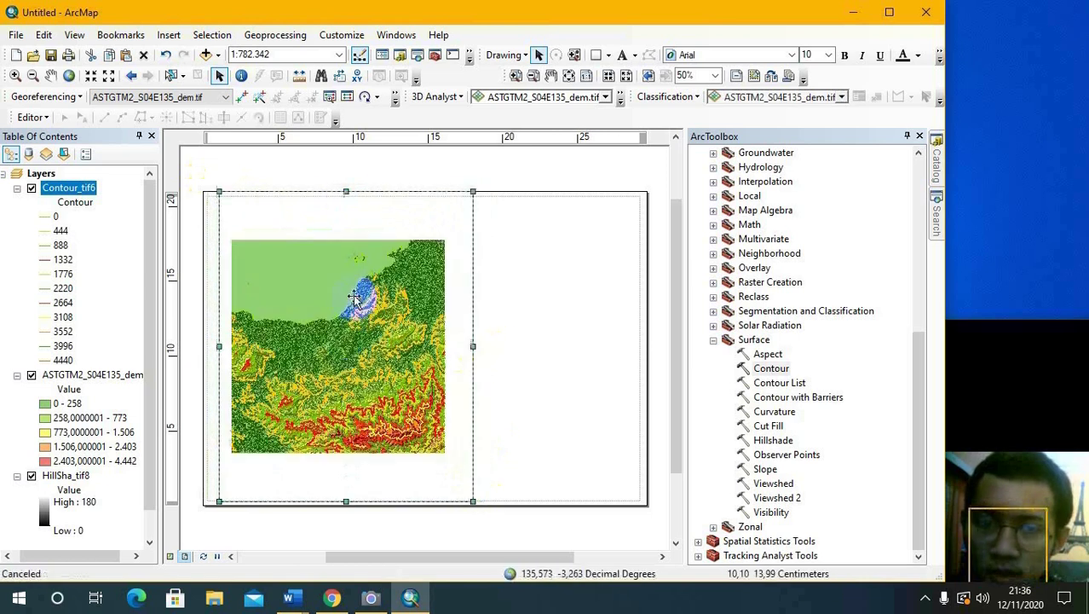
mouse_move(346, 194)
left_mouse_down()
mouse_move(341, 215)
mouse_move(345, 207)
left_mouse_up()
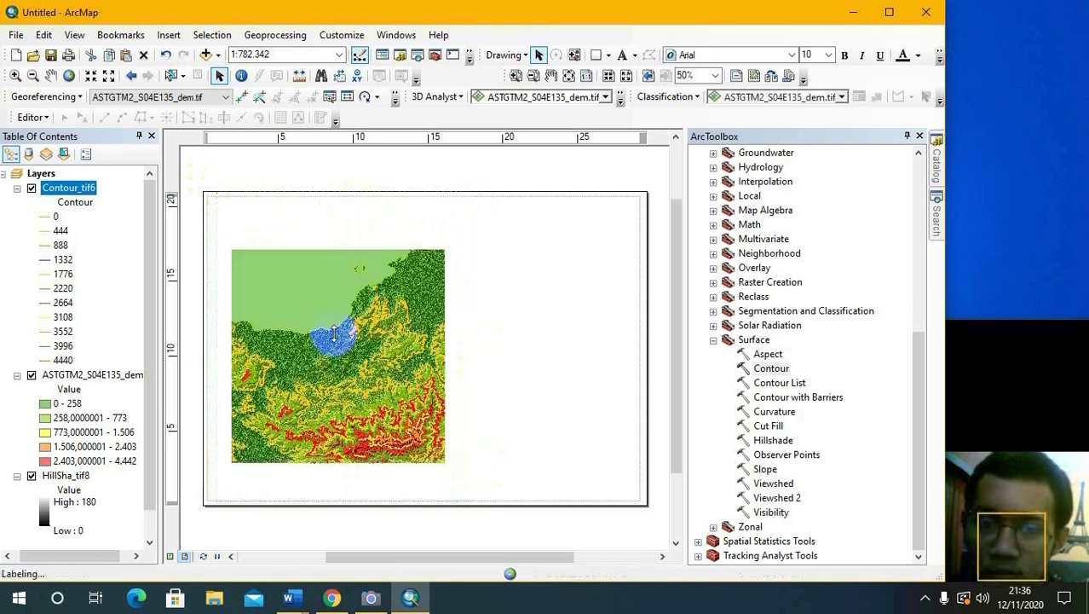
left_click_drag(370, 312, 322, 326)
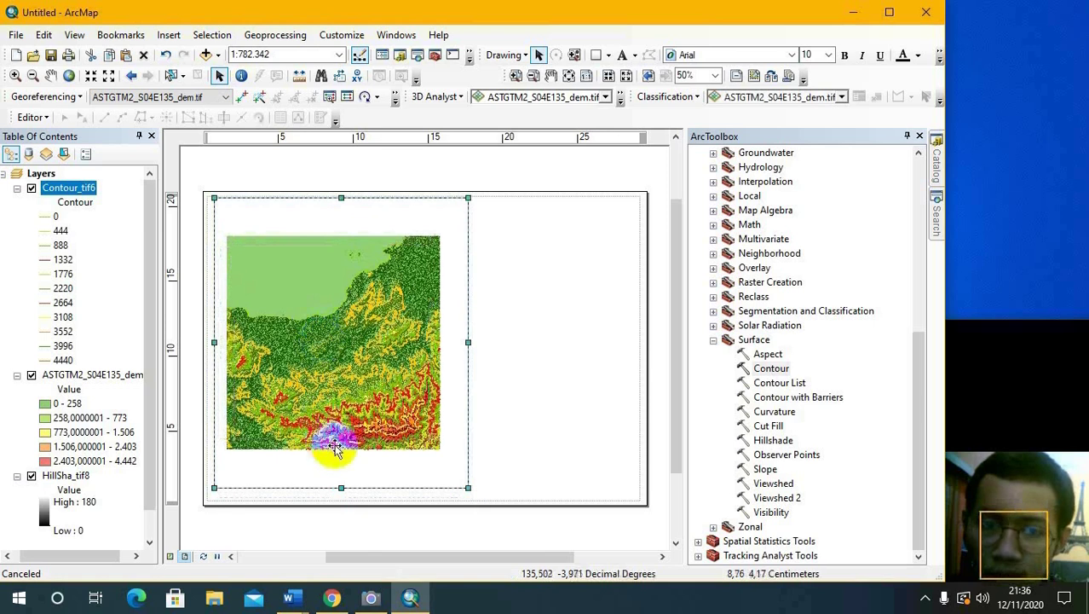
left_click_drag(327, 454, 324, 450)
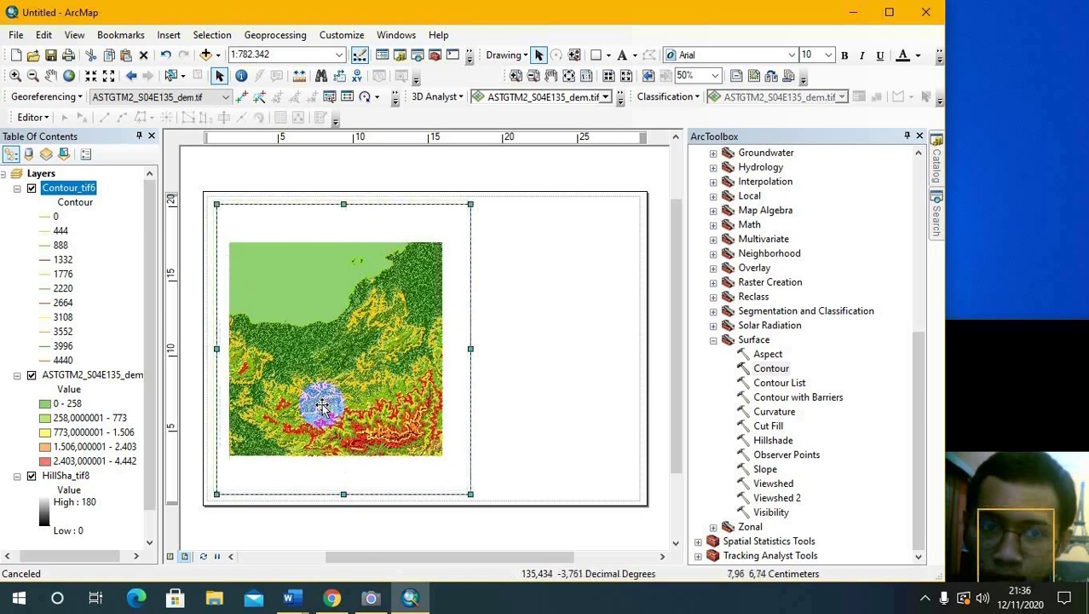
left_click_drag(325, 410, 326, 408)
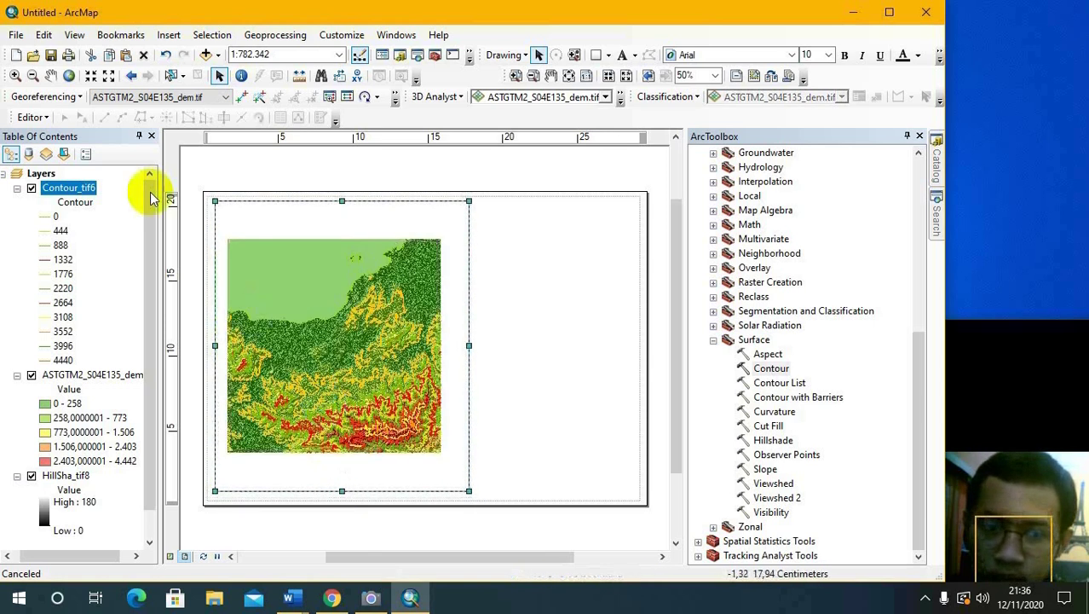
- Zoom the map in to a scale of 1:500,000 and nudge the data frame's position on the page
left_click(89, 76)
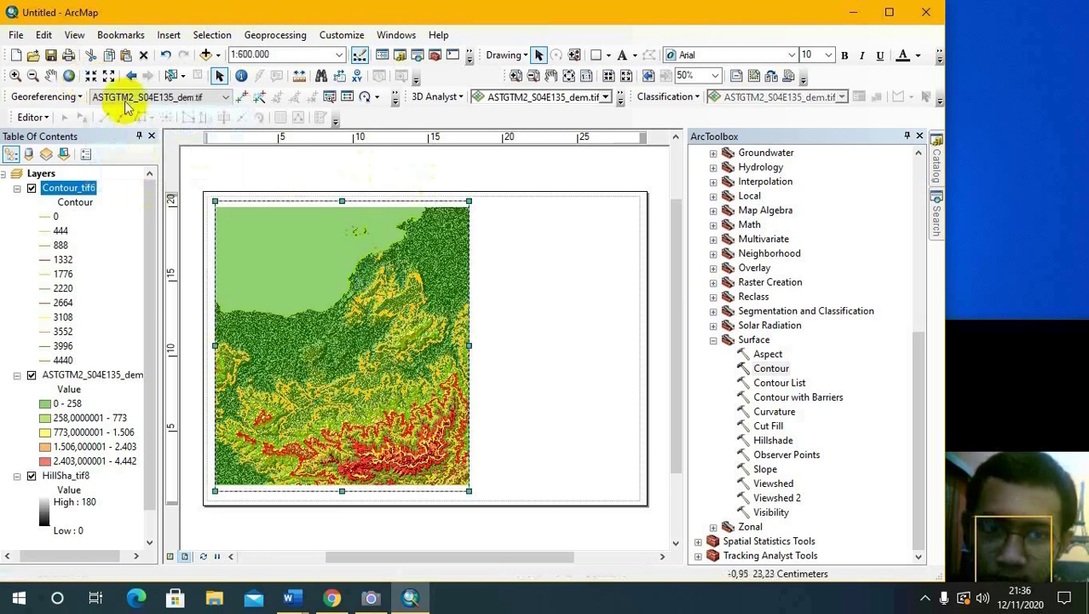
left_click(93, 76)
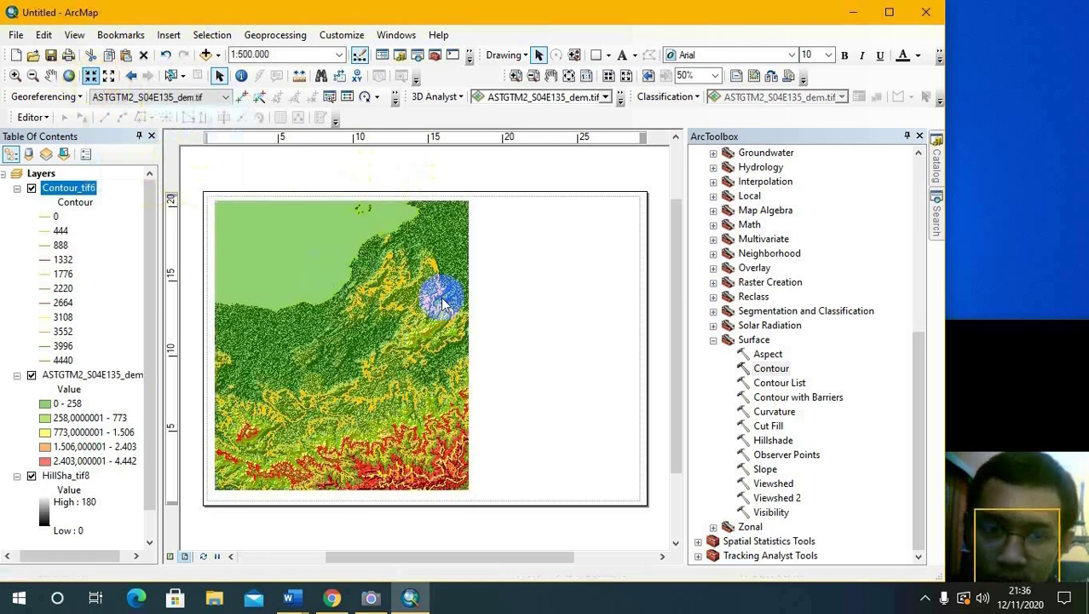
left_click(392, 307)
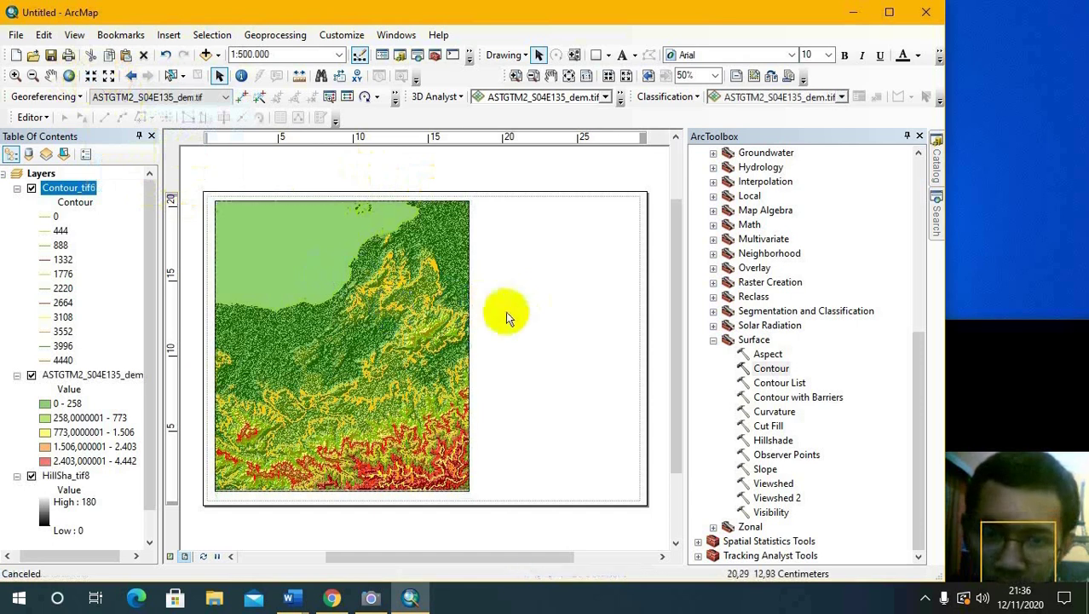
left_click(375, 328)
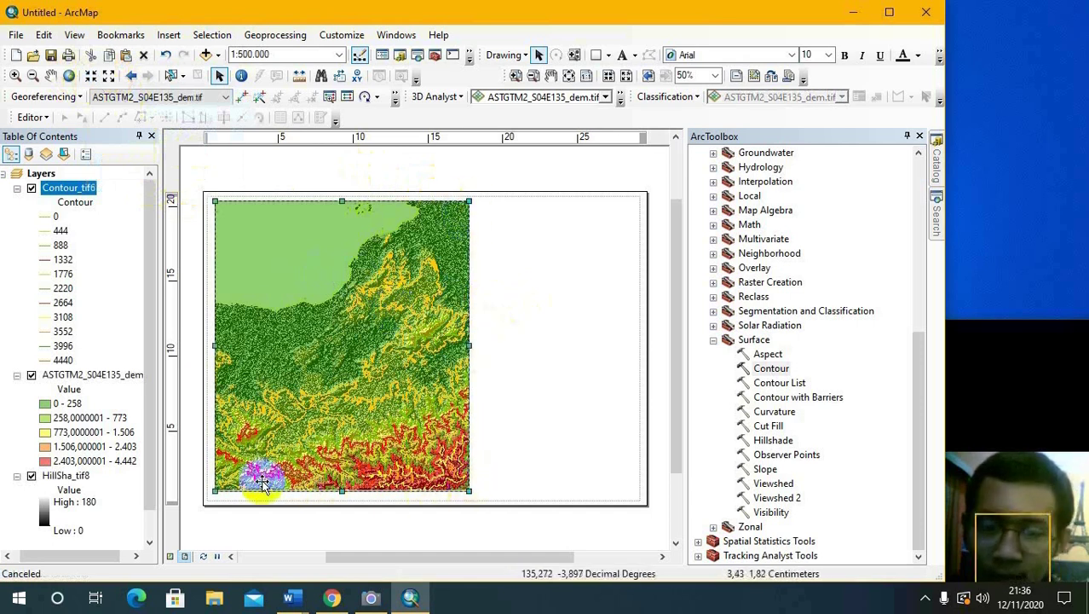
left_click(311, 304)
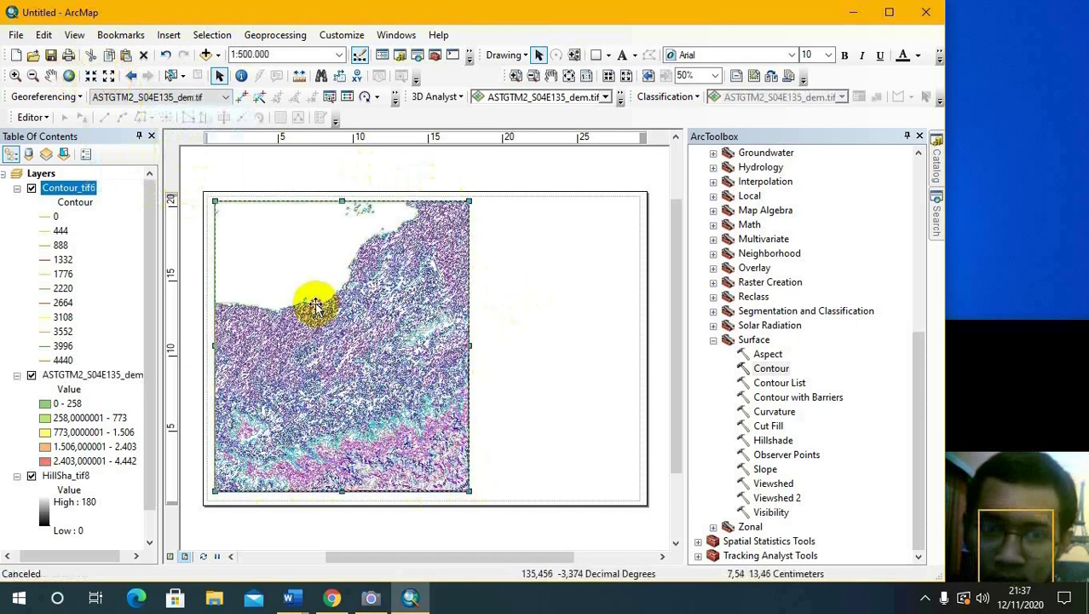
left_click(377, 309)
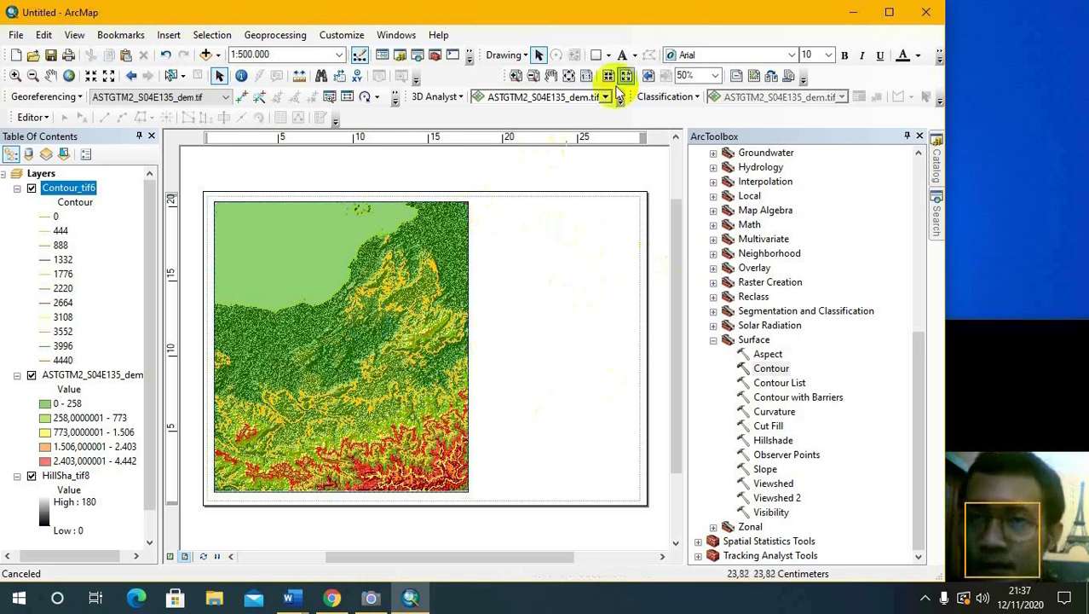
- Draw a rectangle about 10.8 by 19.4 cm on the page's empty right side, then narrow it from its left edge
left_click(600, 55)
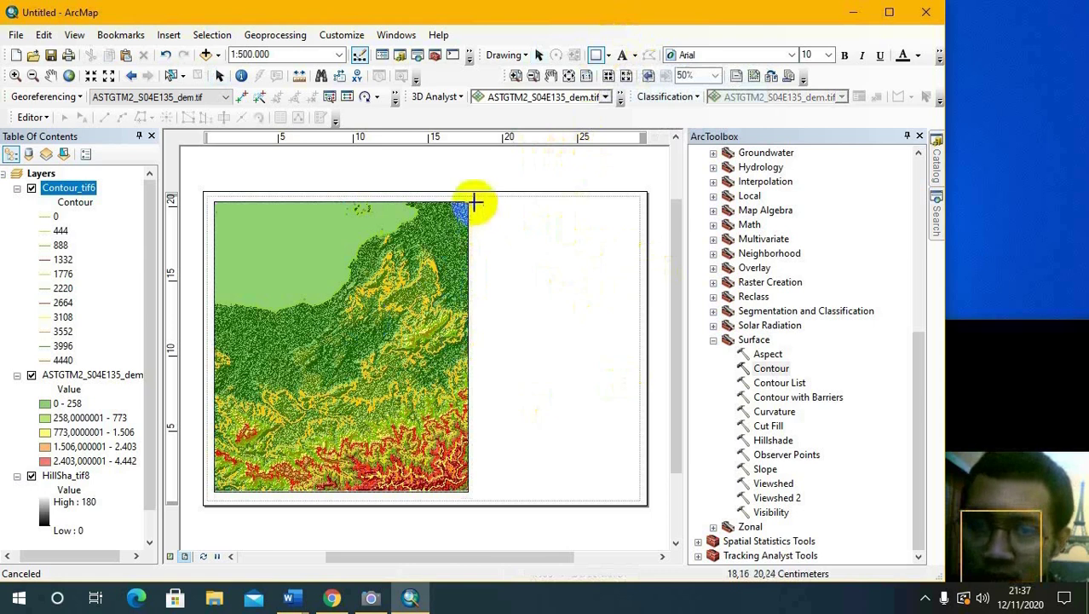
mouse_move(472, 201)
left_mouse_down()
mouse_move(550, 258)
mouse_move(629, 393)
mouse_move(636, 492)
left_mouse_up()
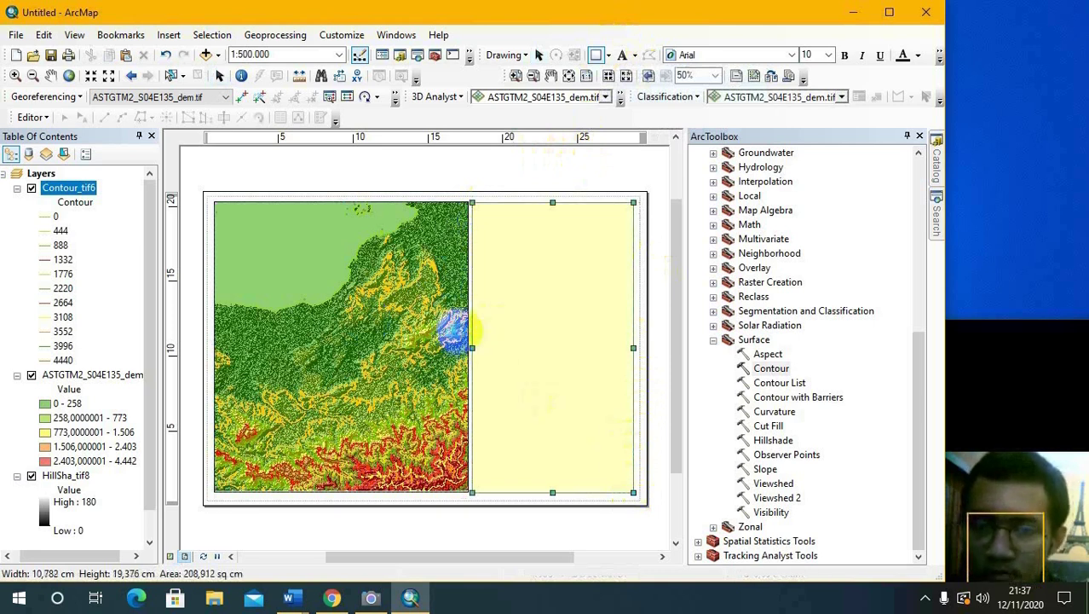
left_click(477, 354)
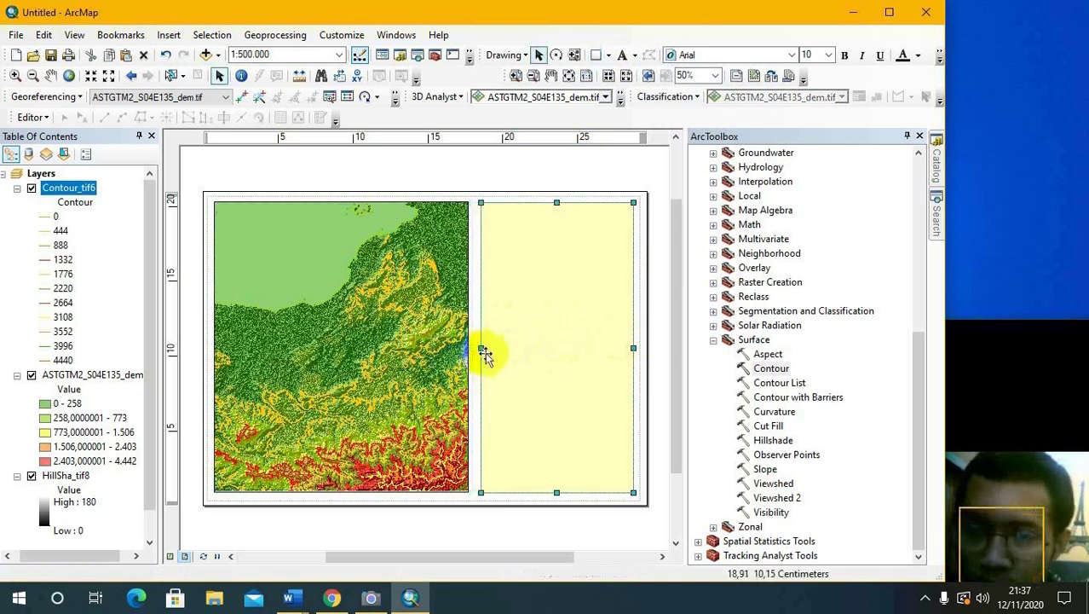
- Widen the data frame to the right and narrow the rectangle further from its left edge, leaving a small gap between them
left_click(471, 350)
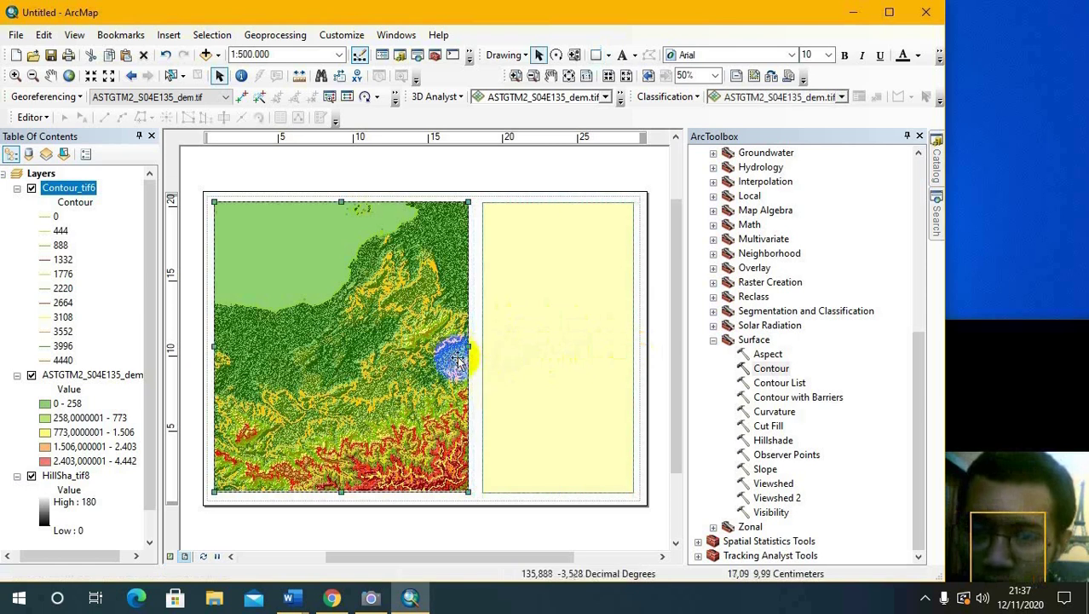
left_click_drag(468, 347, 474, 347)
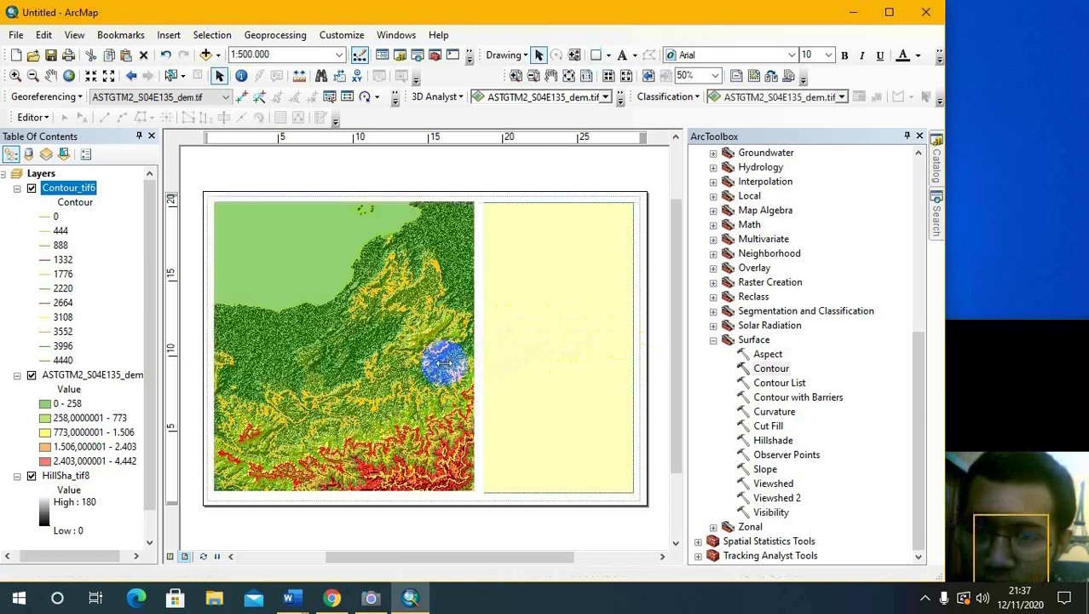
left_click(499, 350)
left_click_drag(488, 349, 479, 348)
left_click(475, 346)
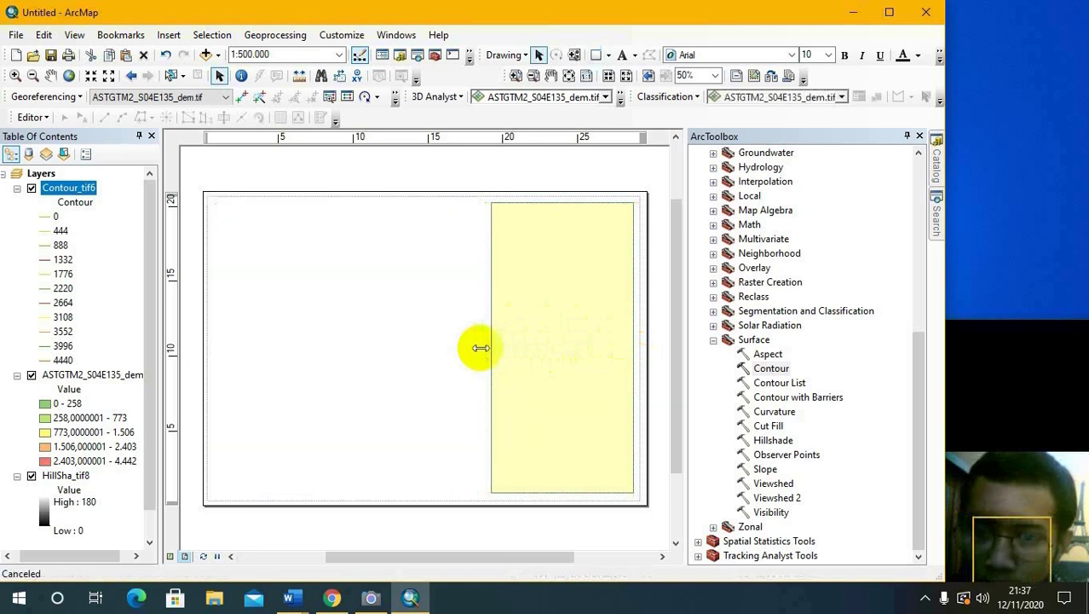
left_click(437, 362)
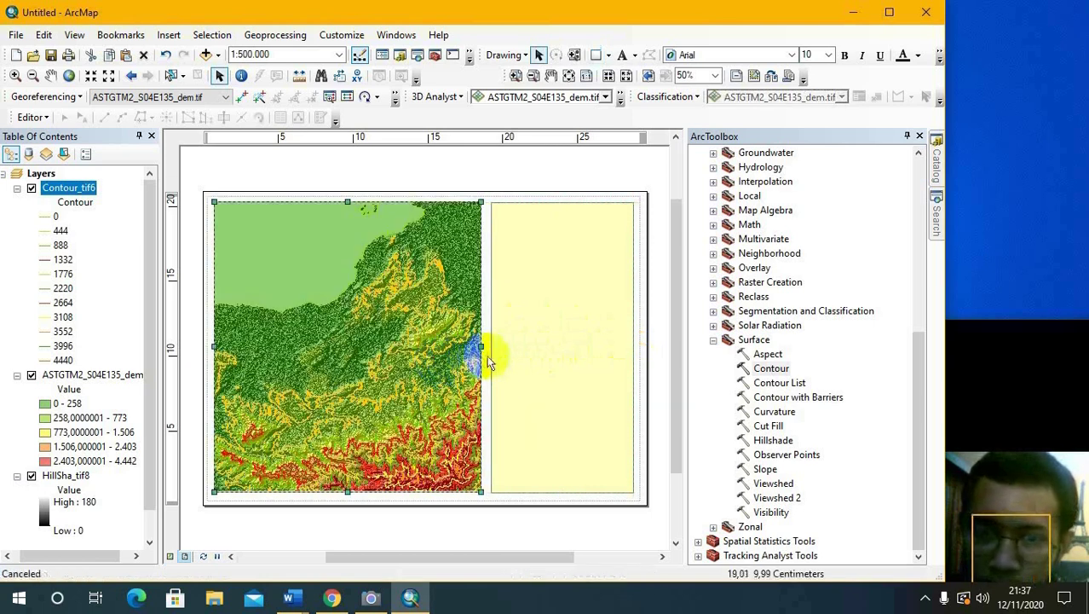
- Give the side panel rectangle a white fill and a black outline
left_click(565, 354)
right_click(537, 242)
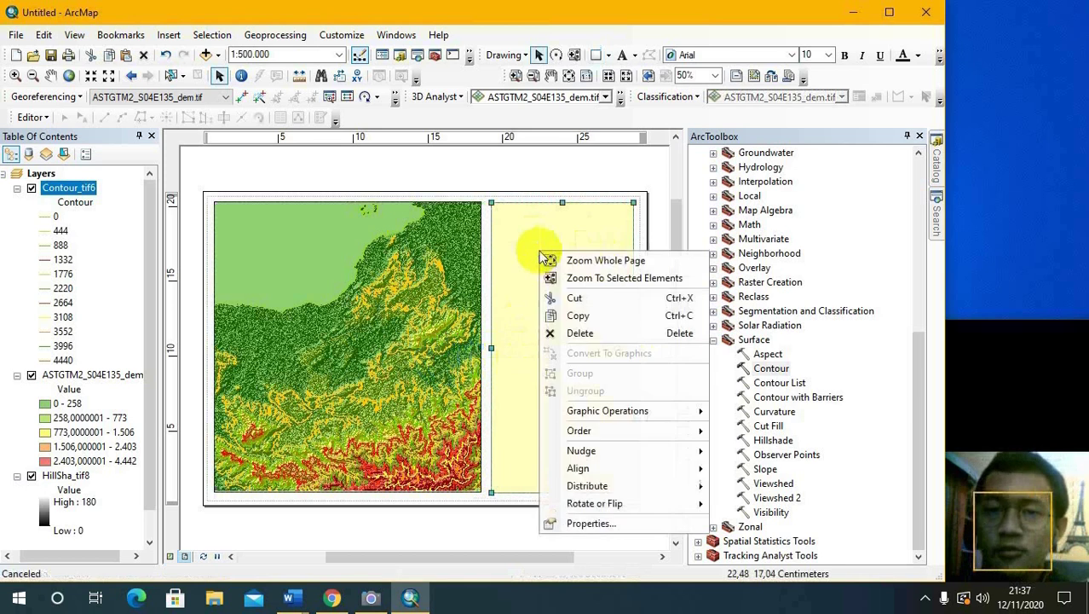
left_click(534, 253)
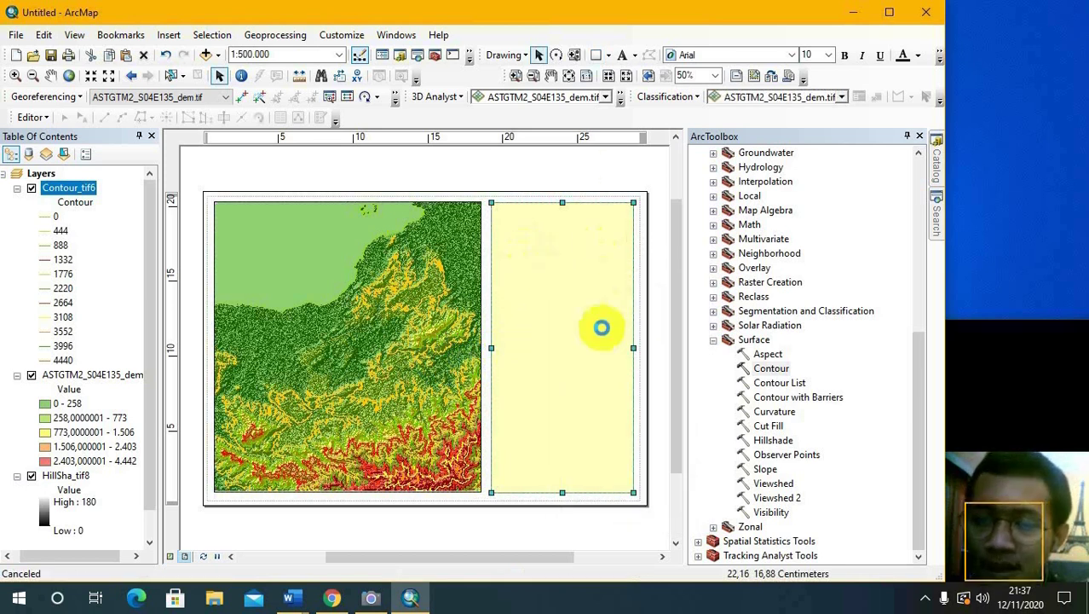
double_click(588, 332)
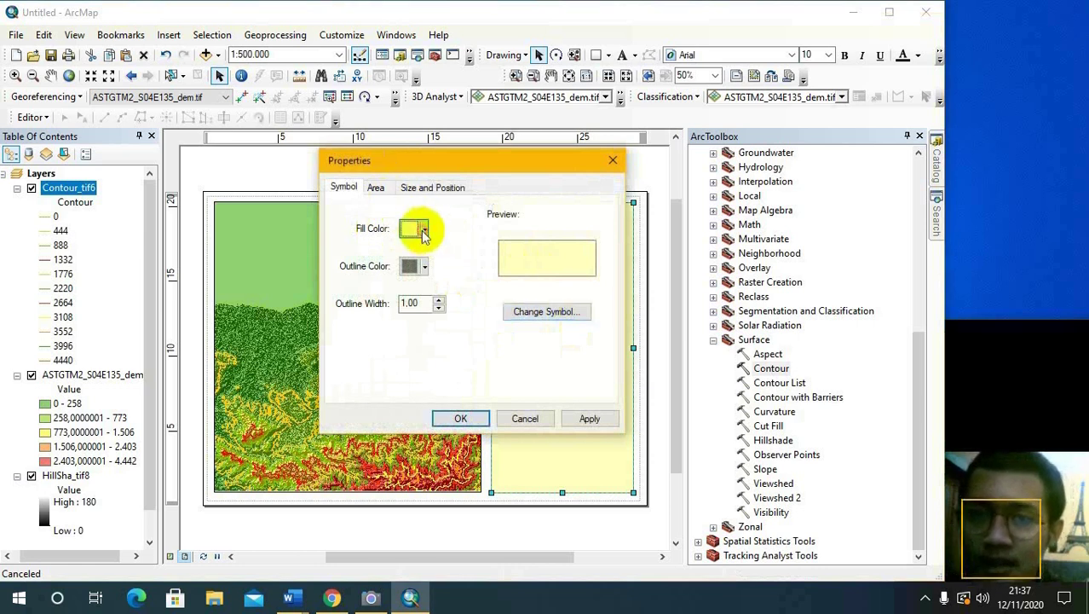
left_click(424, 230)
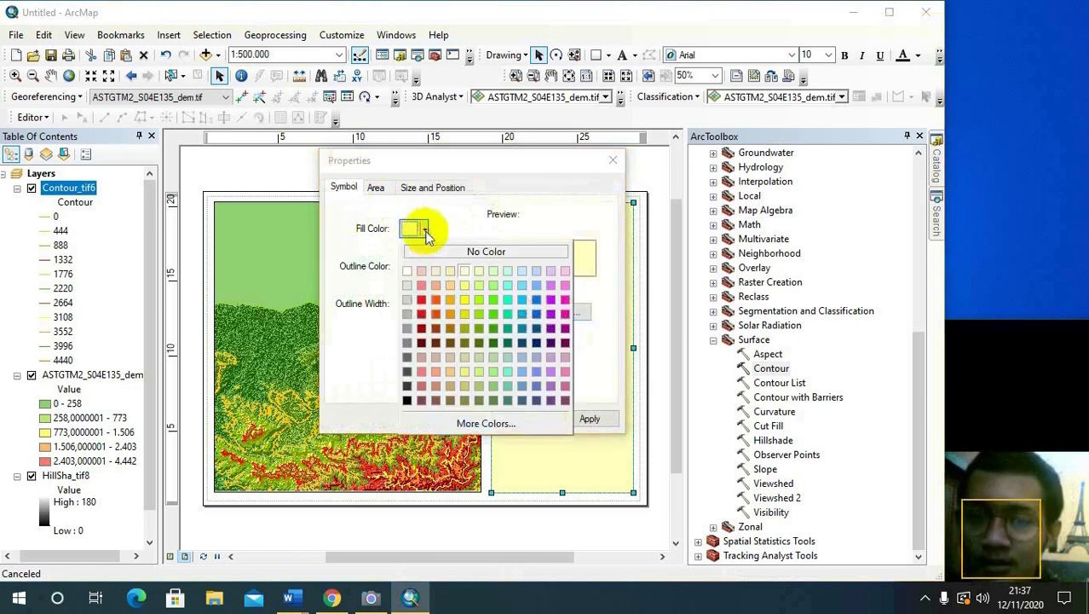
left_click(412, 280)
left_click(427, 268)
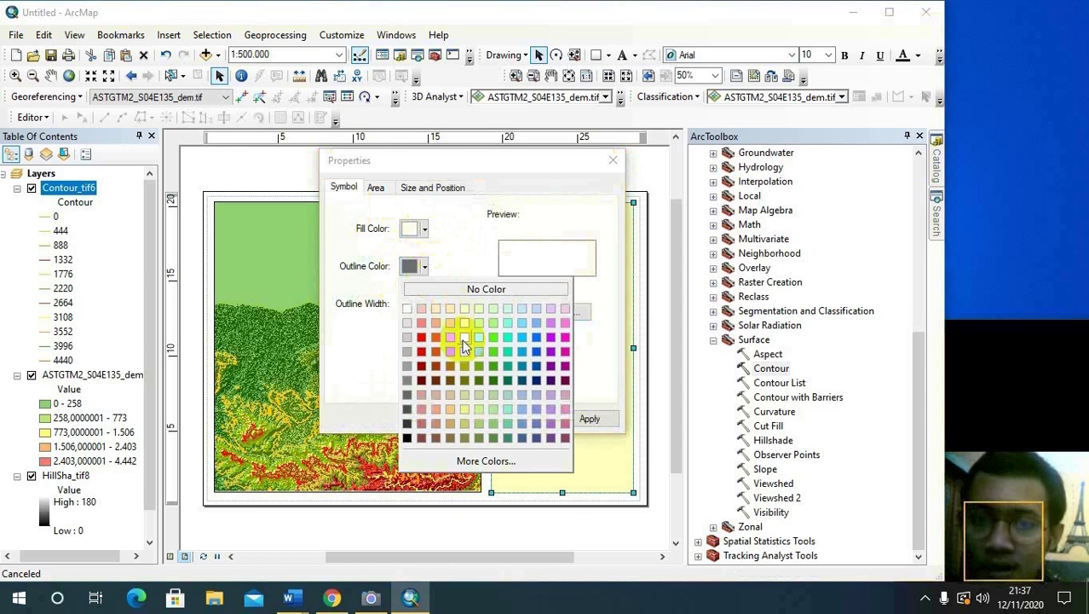
left_click(418, 437)
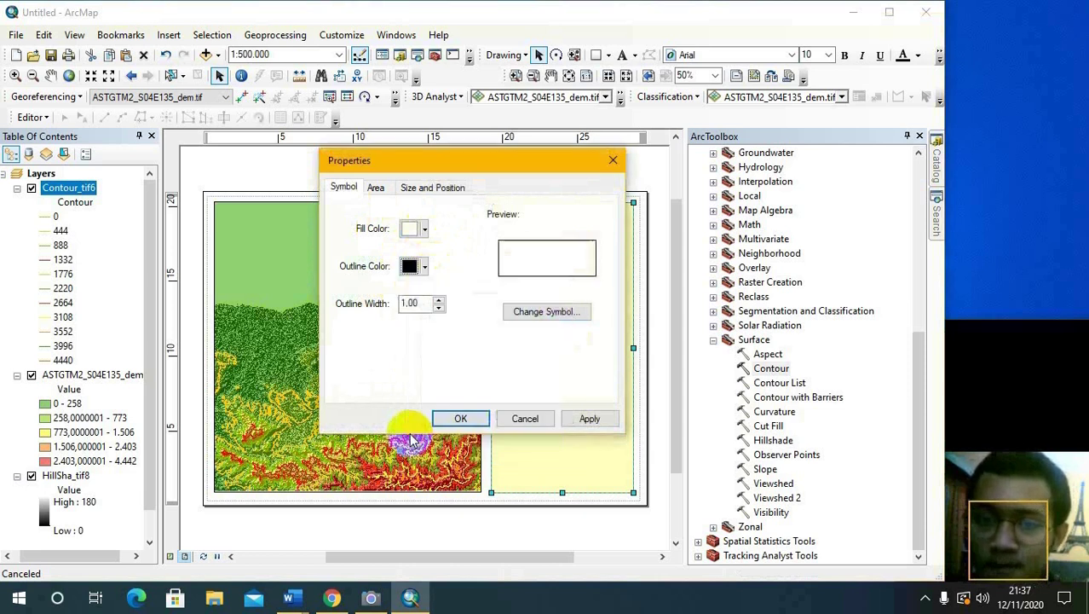
left_click(456, 418)
left_click(645, 322)
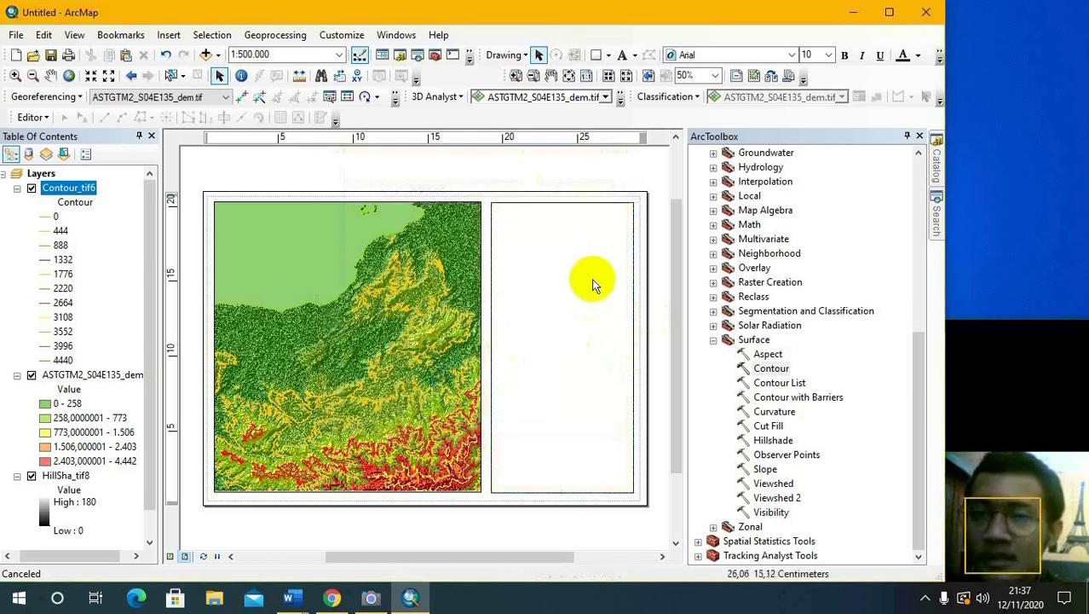
left_click(541, 217)
left_click(608, 170)
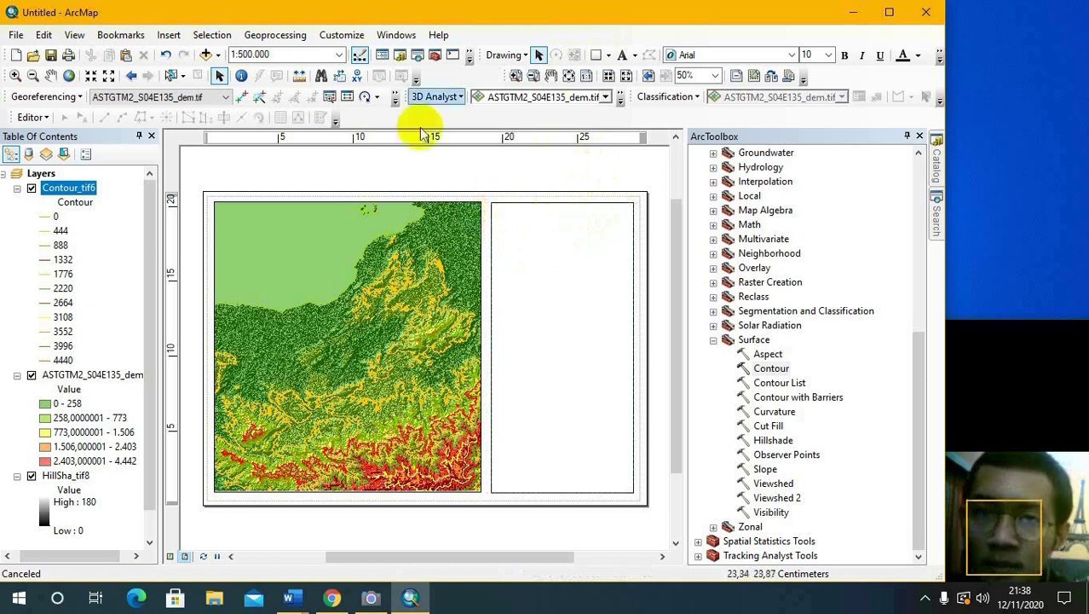
- Insert a text element on the side panel reading "PETA TOPOGRAFI" and "PROVINSI PAPUA" on two lines
left_click(171, 35)
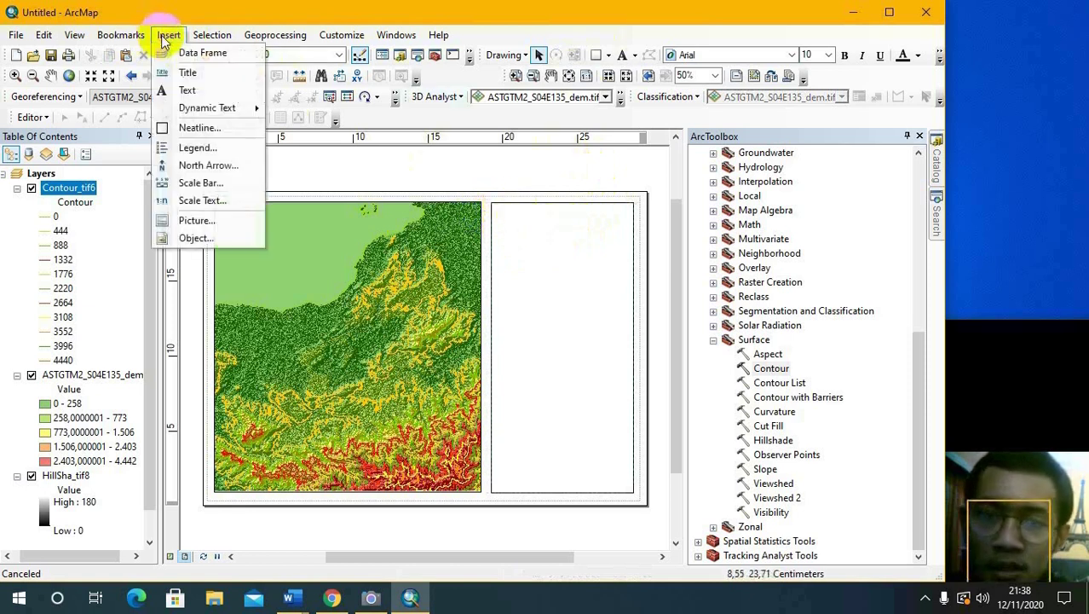
left_click(202, 92)
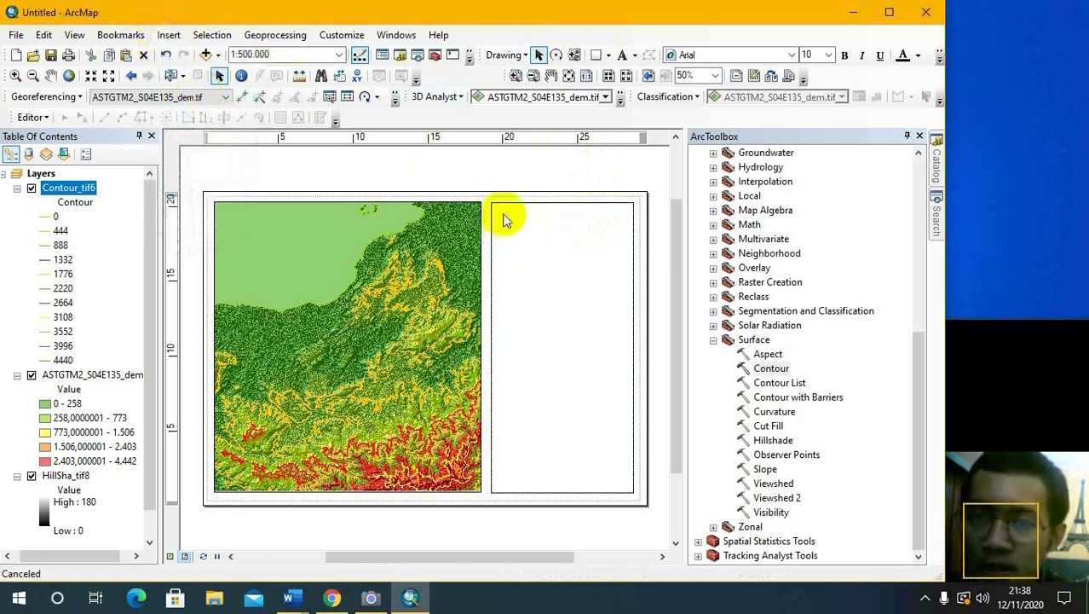
left_click(432, 358)
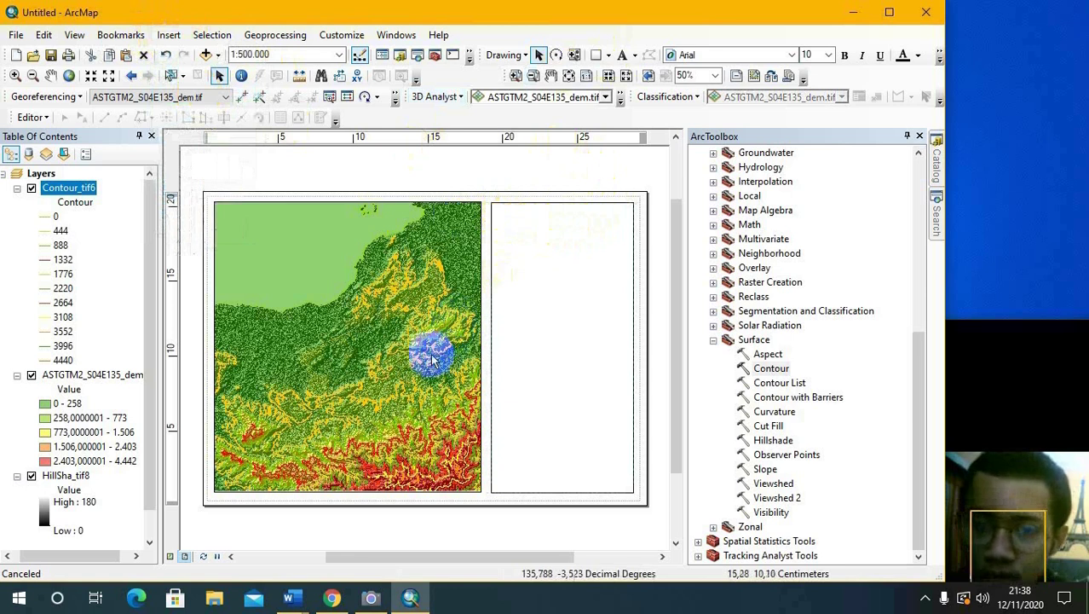
left_click(423, 348)
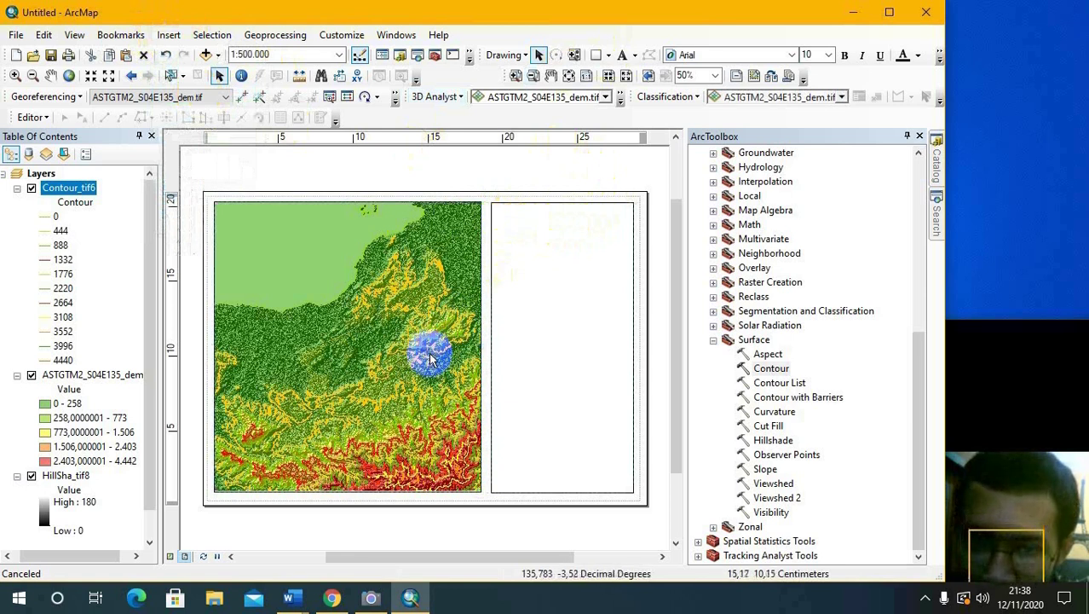
double_click(560, 230)
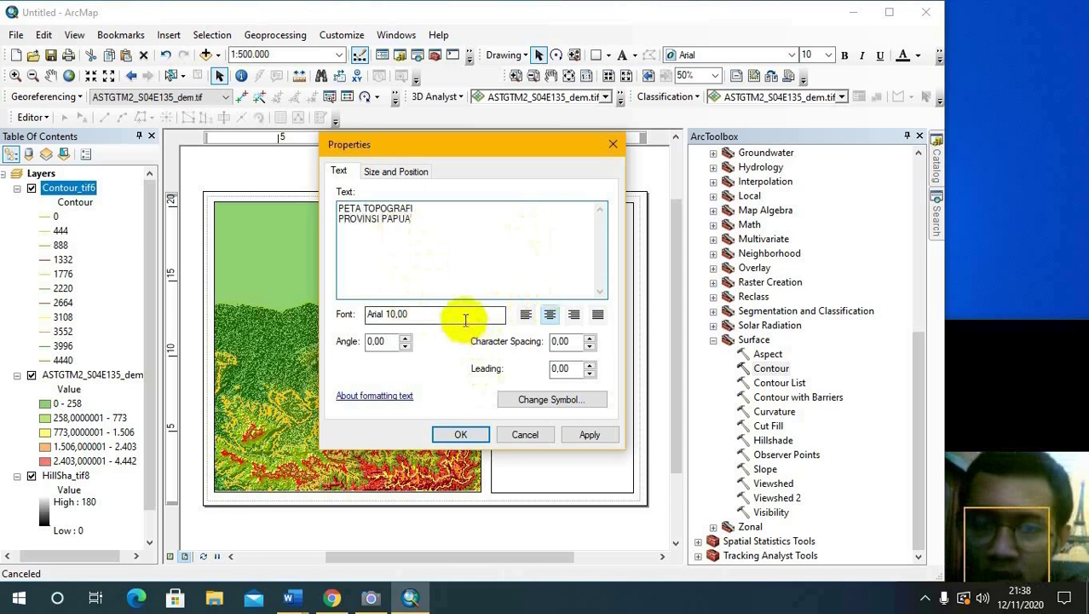
- Format the map title text as bold Times New Roman, size 12
left_click(536, 401)
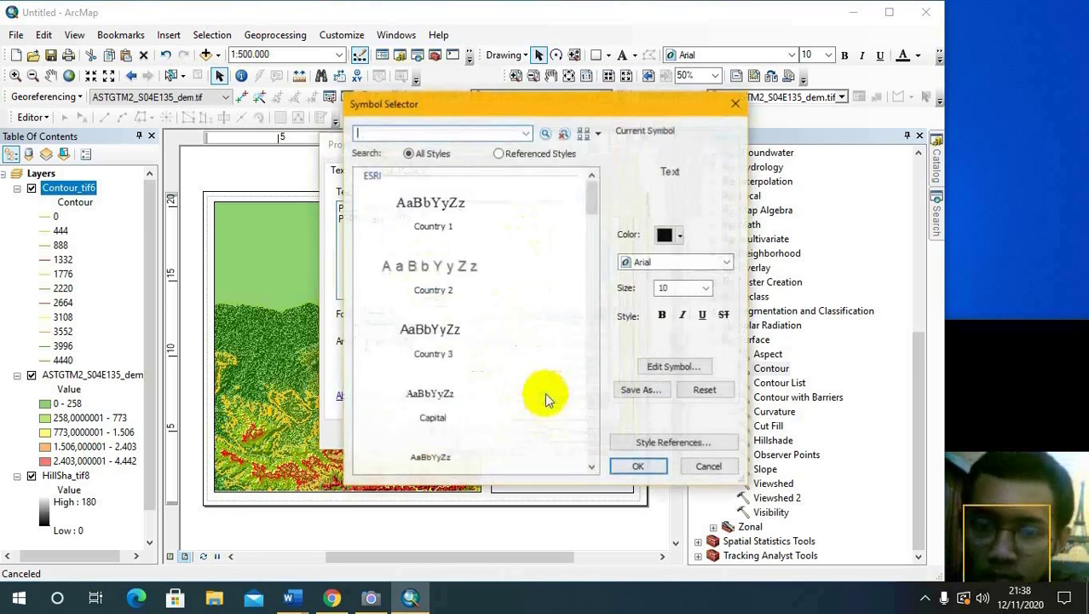
left_click(667, 265)
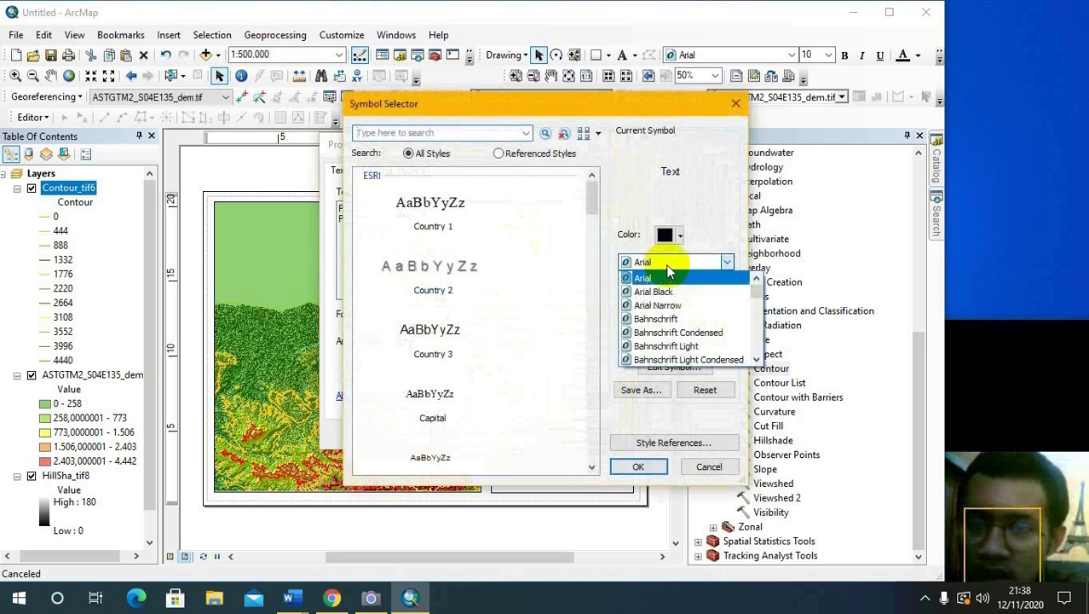
scroll(669, 290, "down", 20)
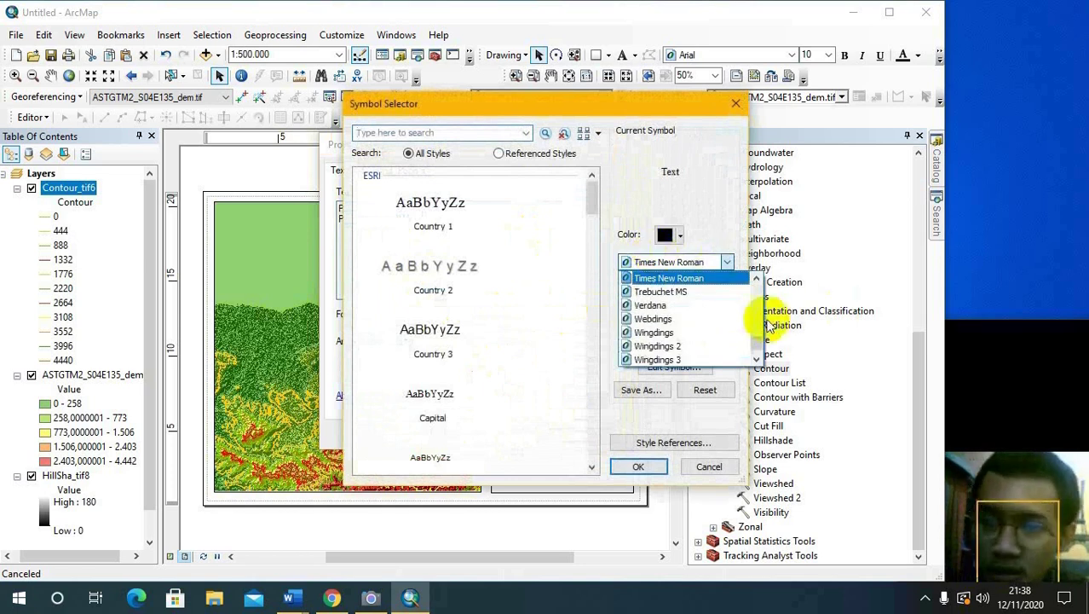
left_click(682, 279)
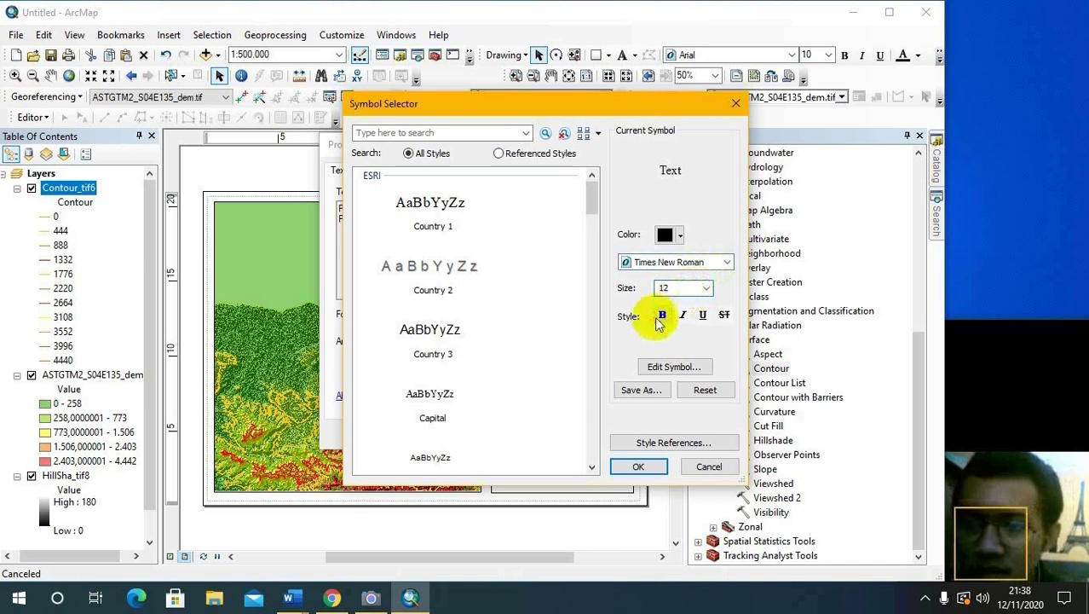
left_click(629, 471)
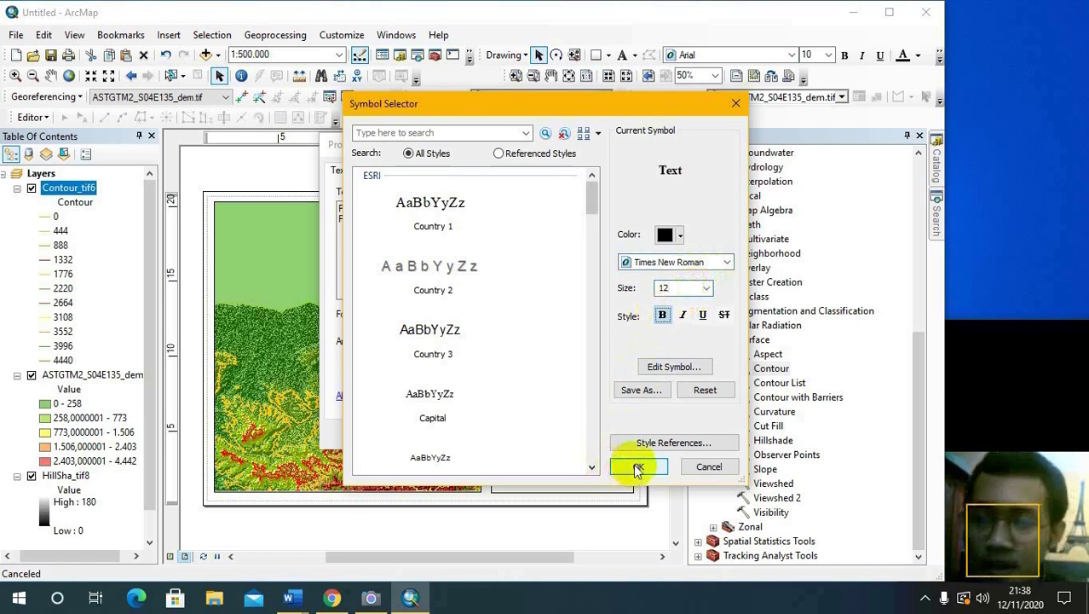
left_click(462, 433)
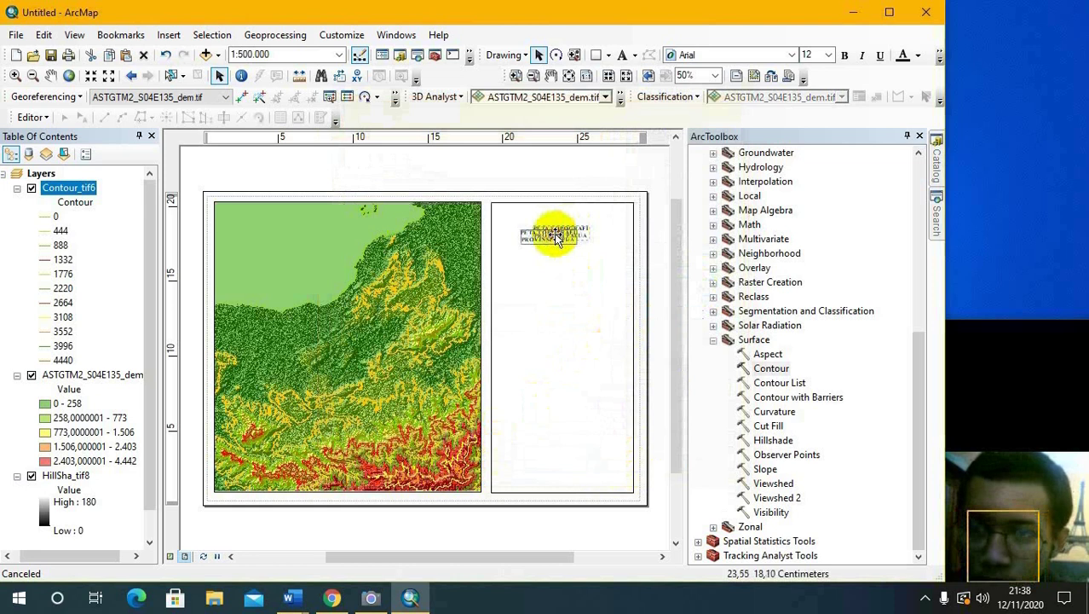
- Move the title to the top centre of the side panel and enlarge its font size to 16
left_click(572, 233)
left_click_drag(564, 236, 573, 226)
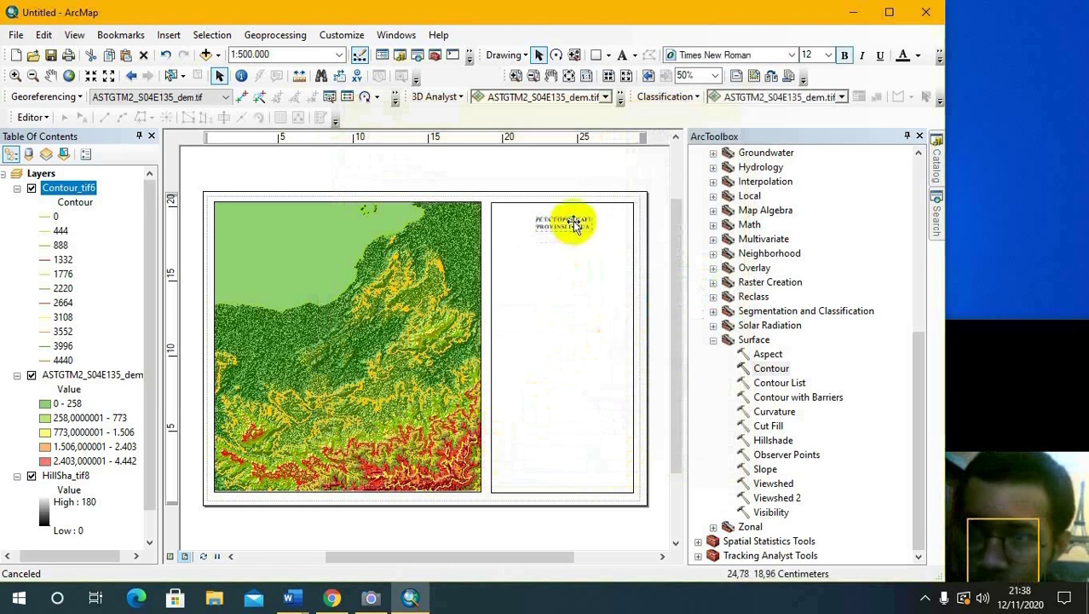
left_click(827, 56)
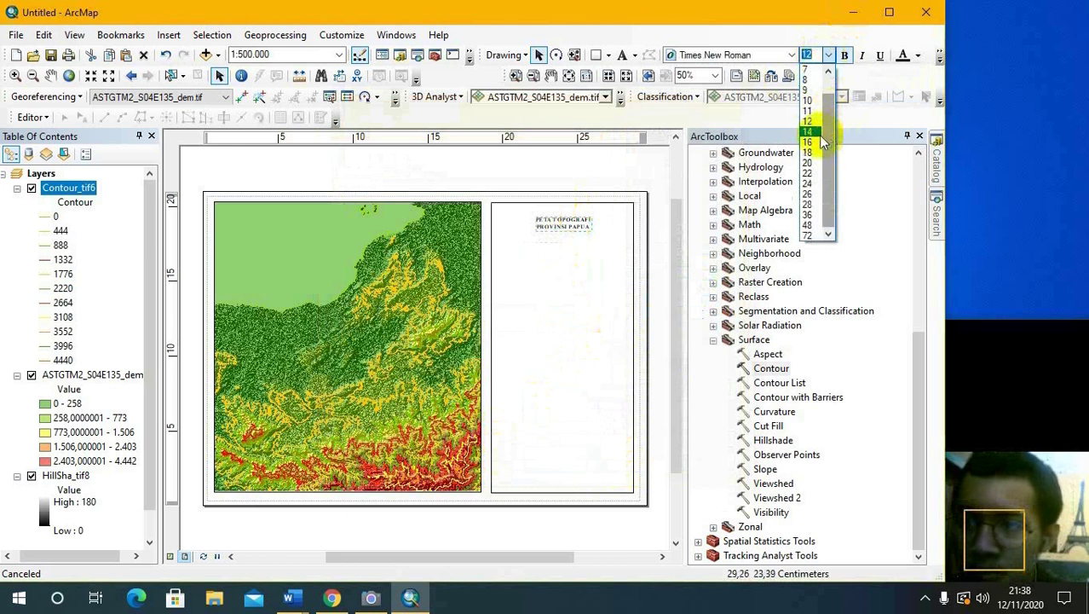
left_click(823, 142)
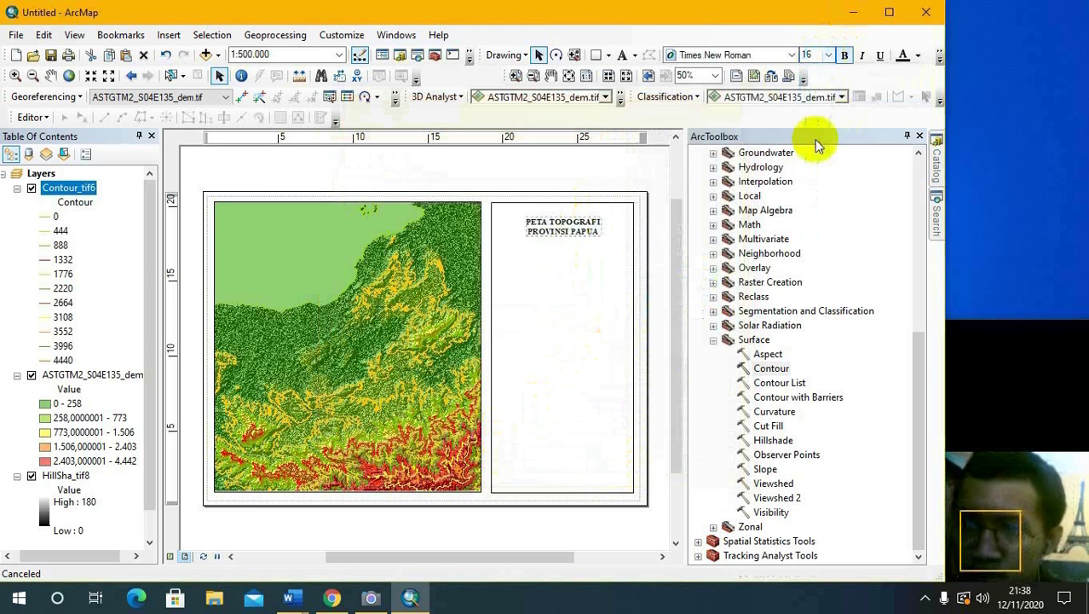
left_click(576, 236)
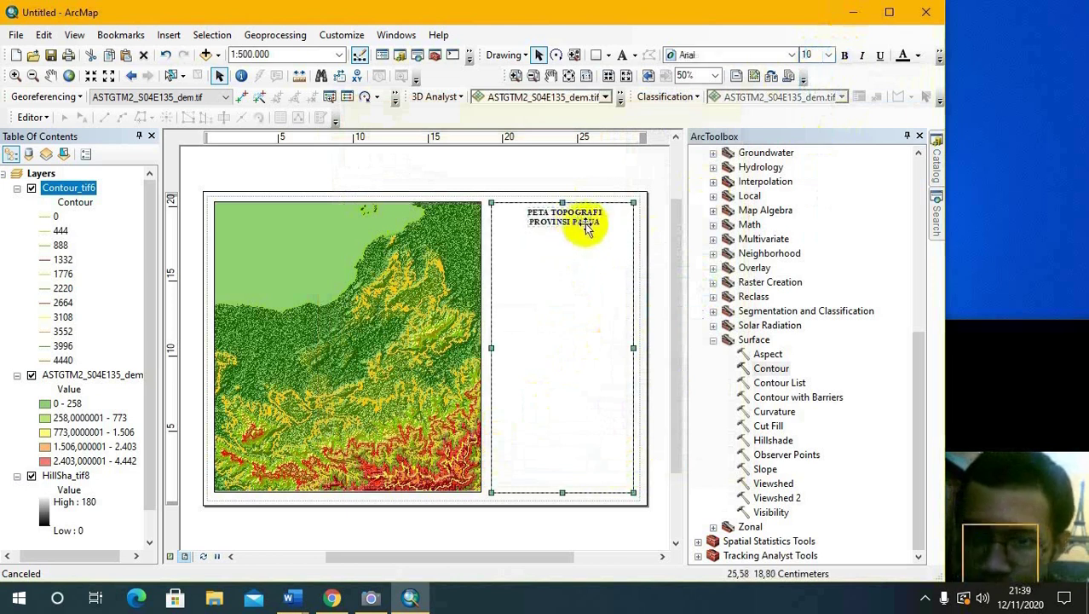
left_click(578, 224)
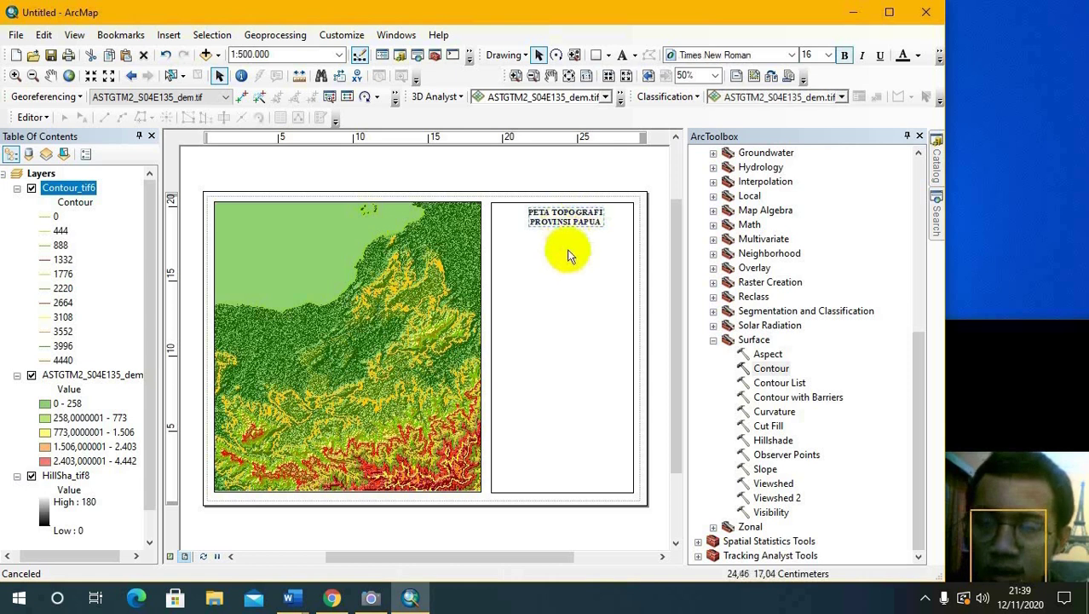
right_click(567, 253)
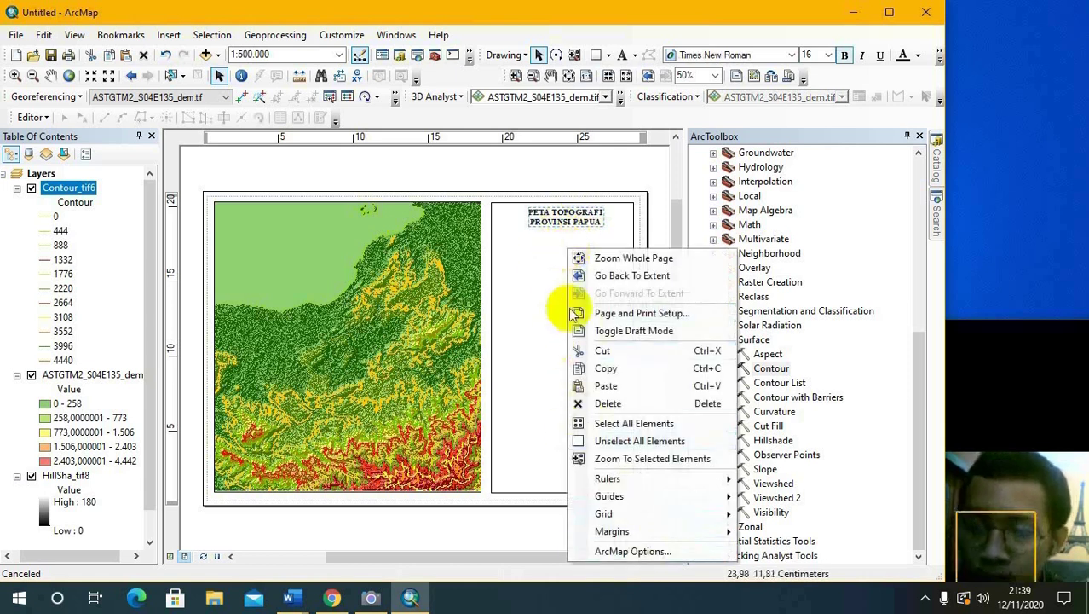
left_click(522, 243)
- Insert the "logo undip" picture, move it onto the side panel and shrink it to a small emblem below the title
left_click(169, 35)
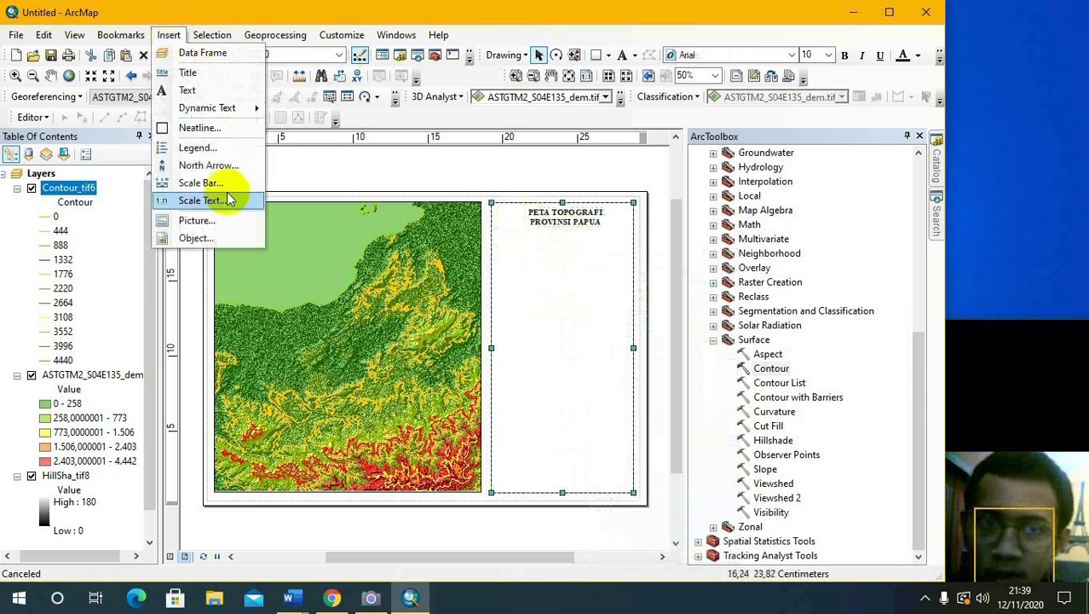
left_click(198, 220)
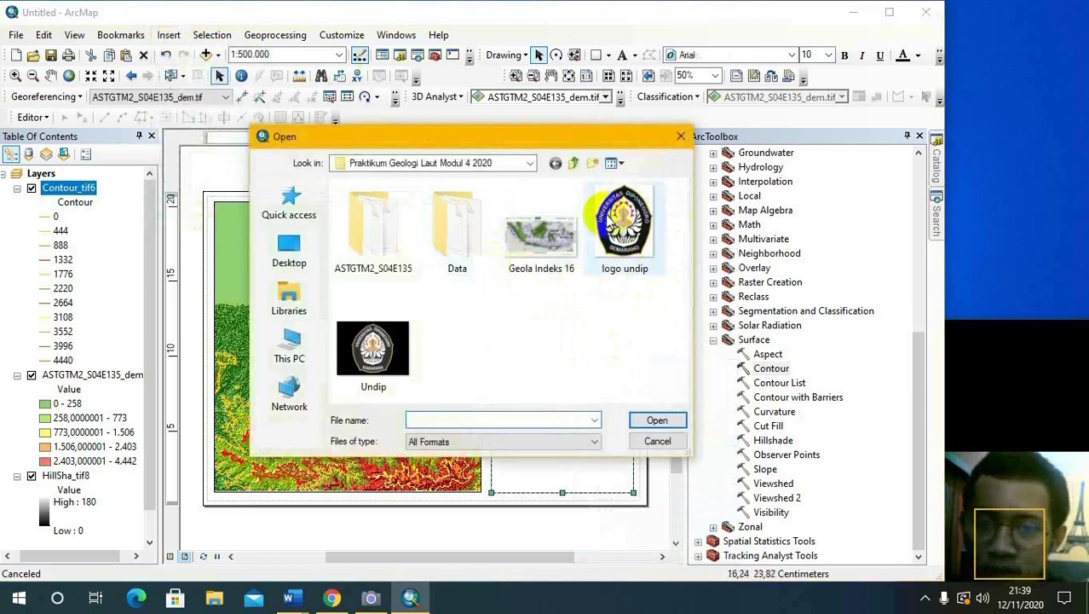
left_click(628, 241)
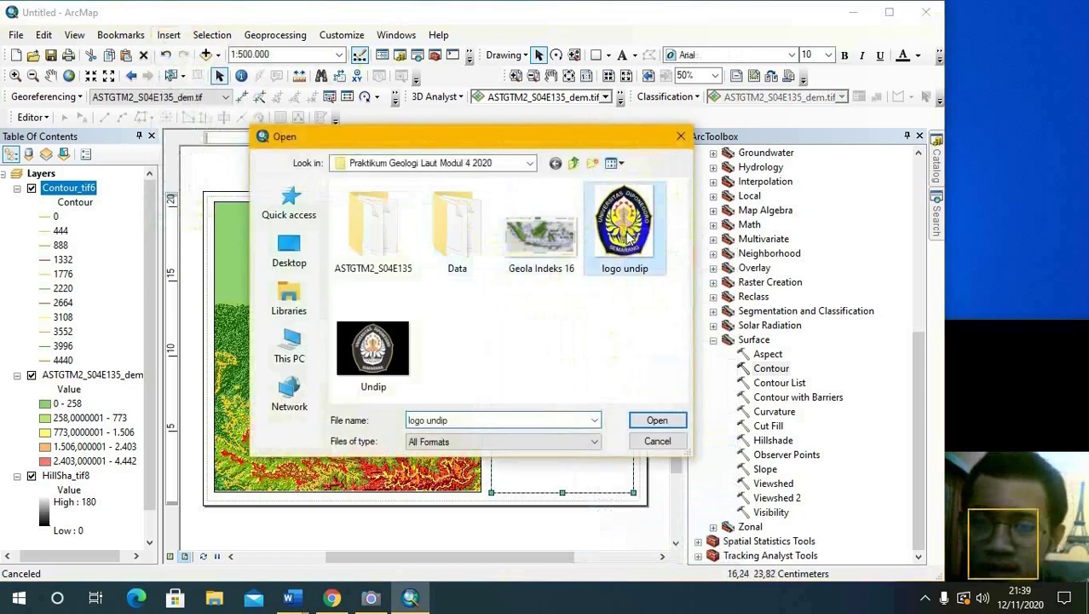
left_click(656, 421)
left_click_drag(425, 386, 556, 383)
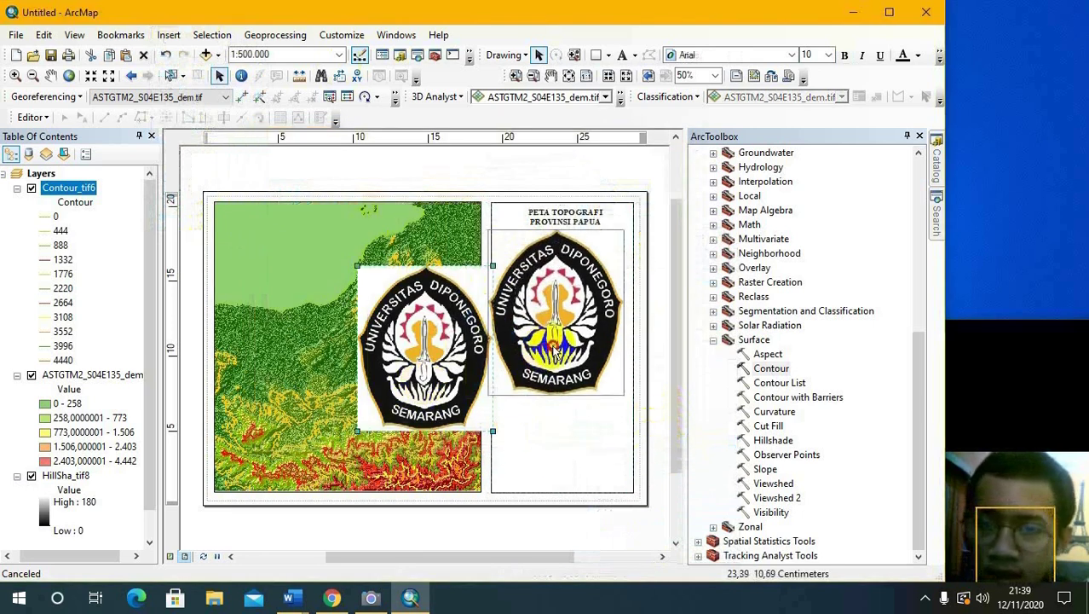
left_click_drag(638, 444, 578, 269)
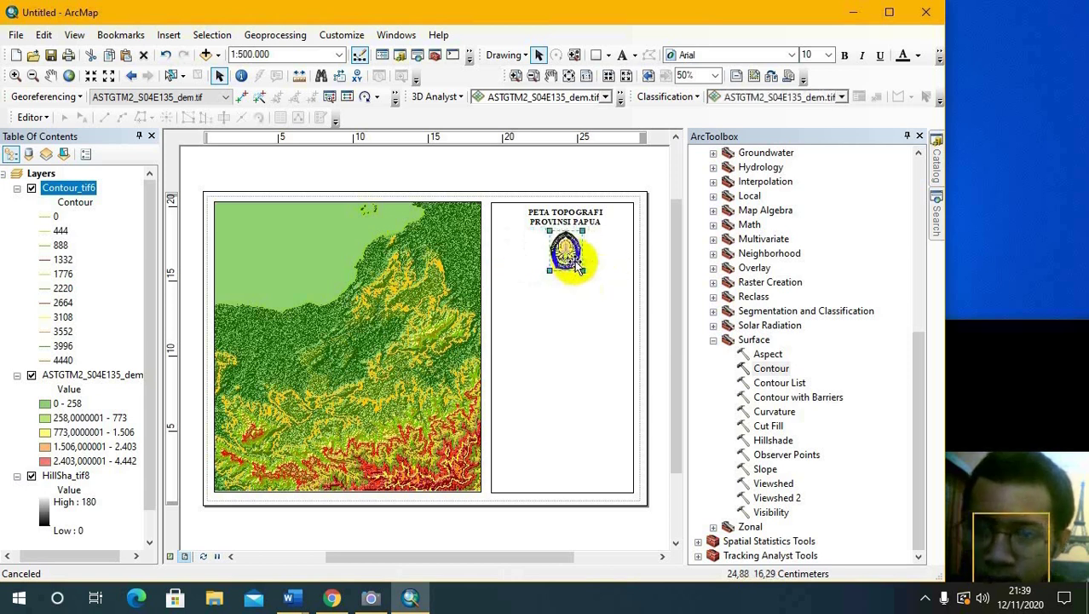
- Nudge the university logo so it sits centred just beneath the title
left_click(597, 263)
left_click_drag(568, 254, 564, 254)
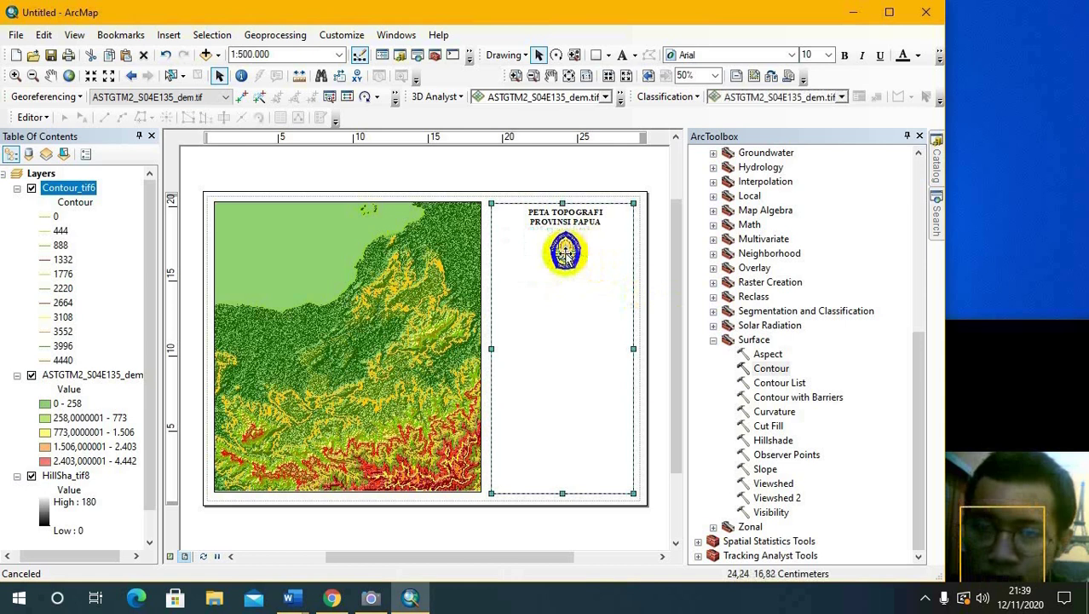
left_click(573, 250)
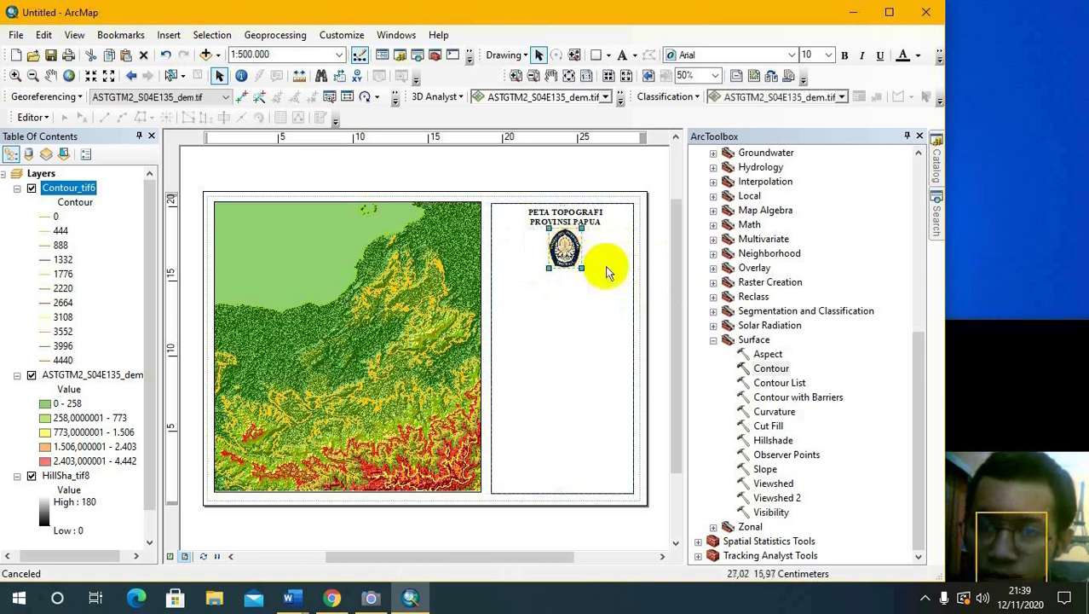
left_click(642, 266)
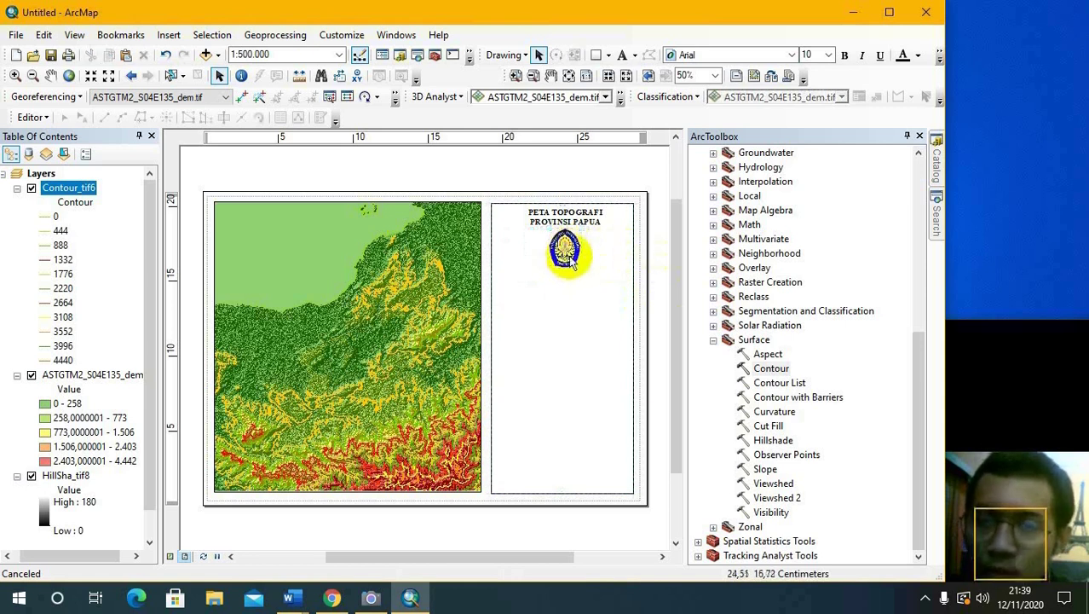
- Start a new scale bar for the layout in the Alternating Scale Bar 2 style
left_click(164, 39)
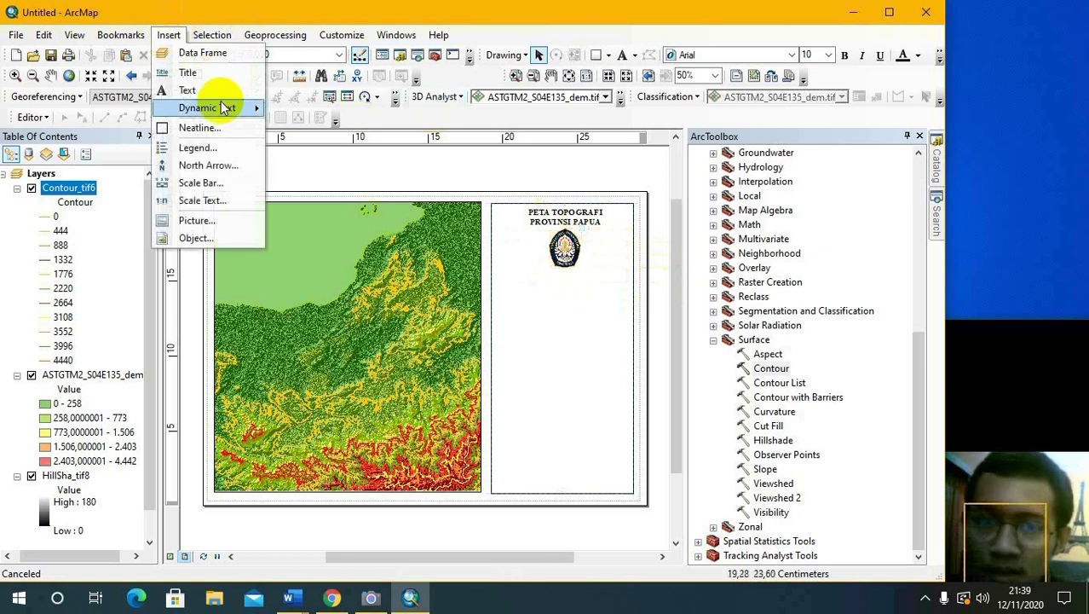
left_click(215, 182)
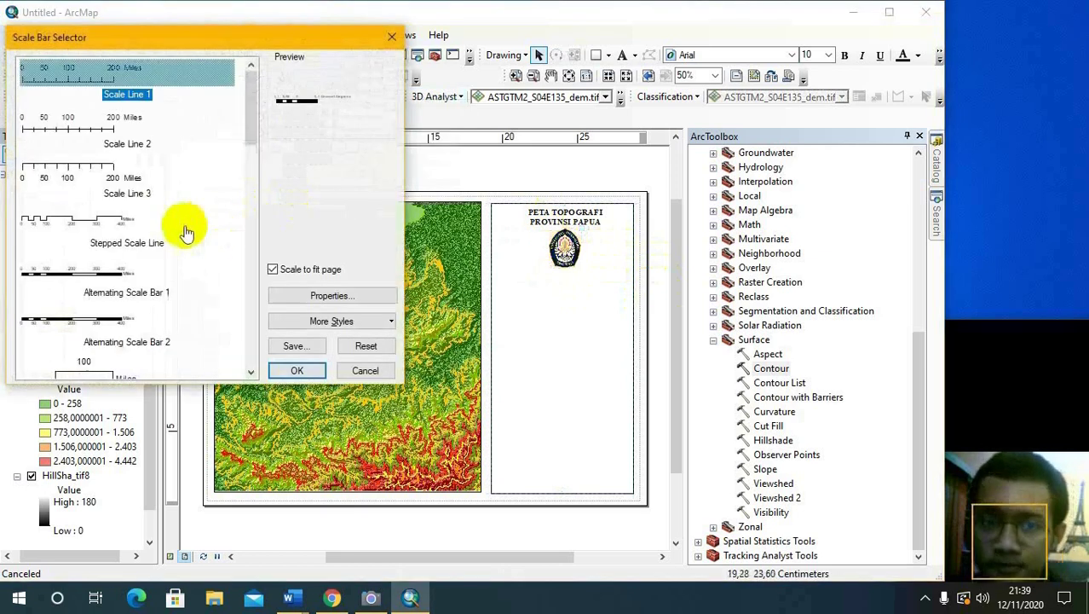
left_click_drag(253, 122, 263, 140)
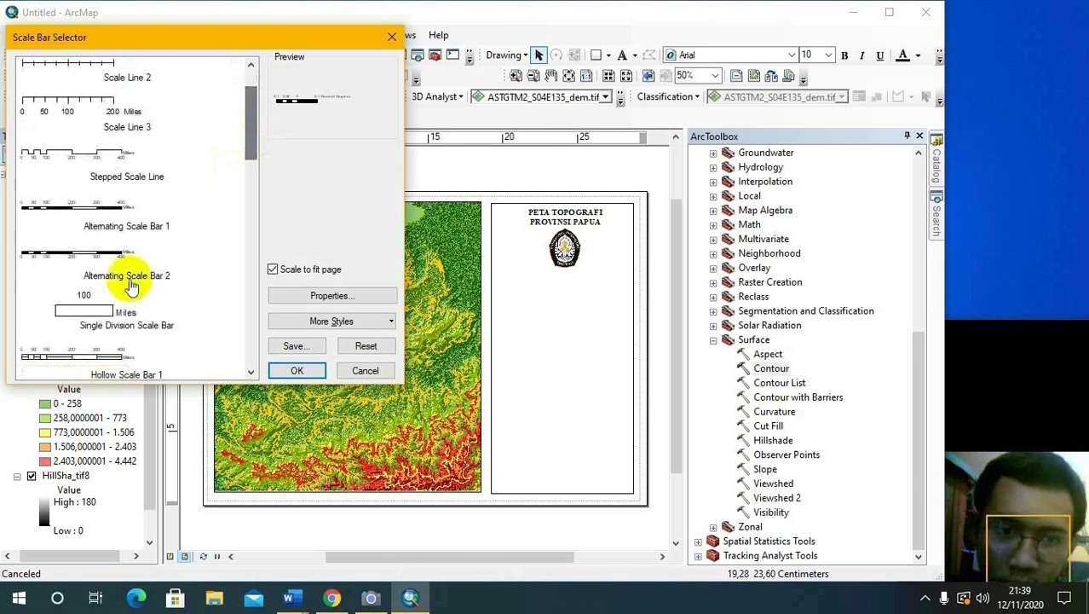
left_click(127, 277)
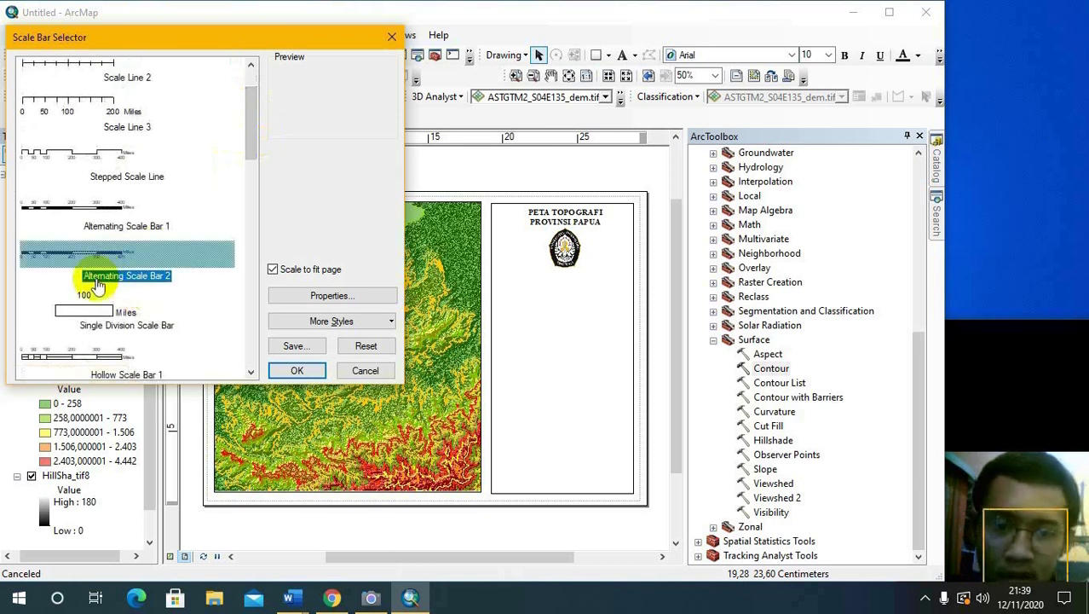
- Set the scale bar's division units to Kilometers and its label position to below center
left_click(345, 293)
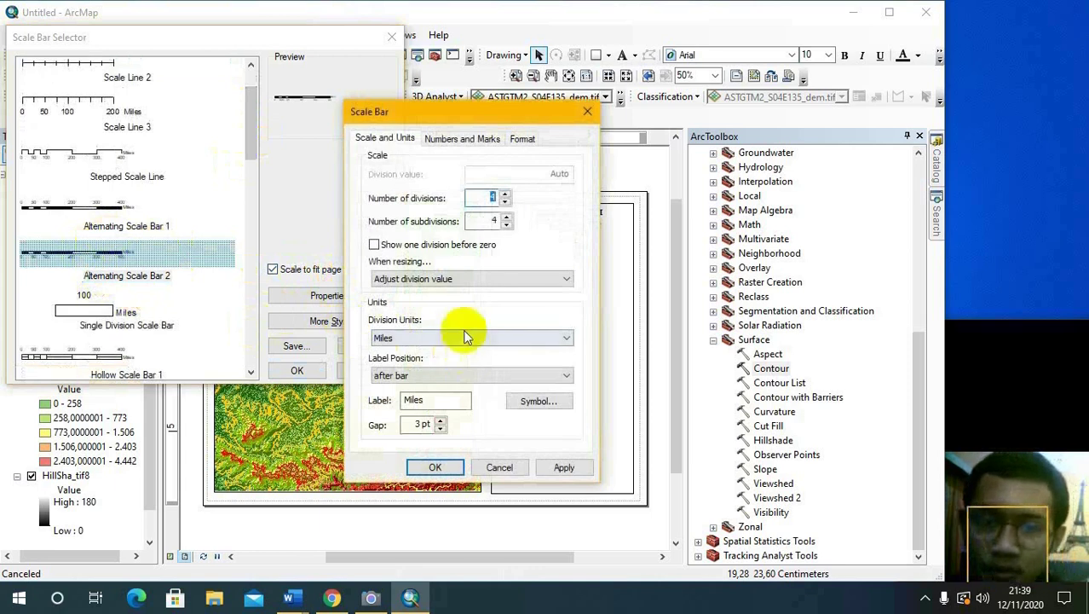
left_click(443, 338)
left_click(440, 339)
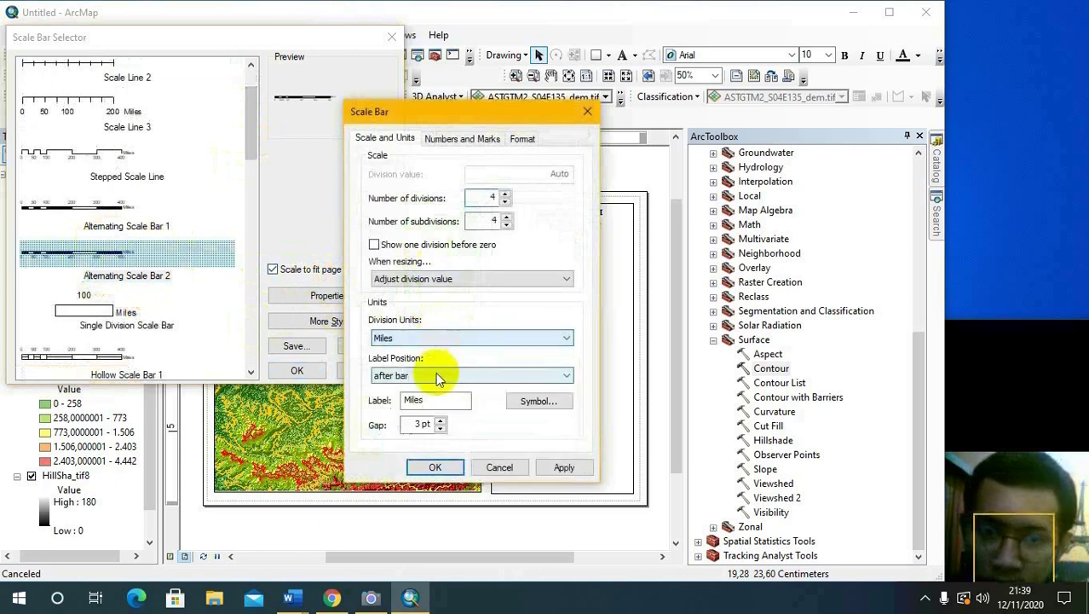
left_click(452, 338)
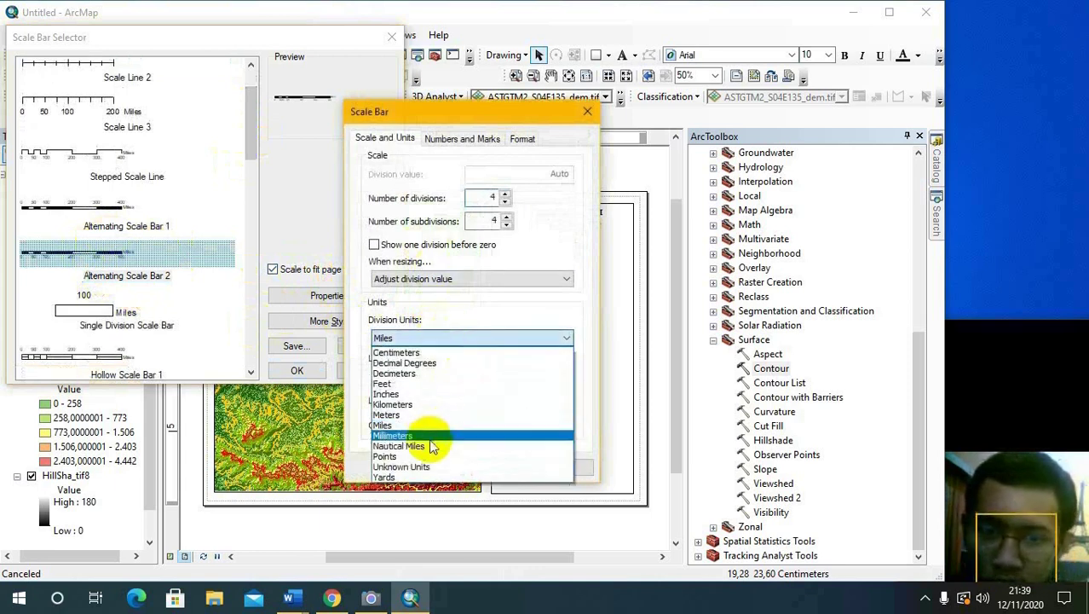
left_click(423, 408)
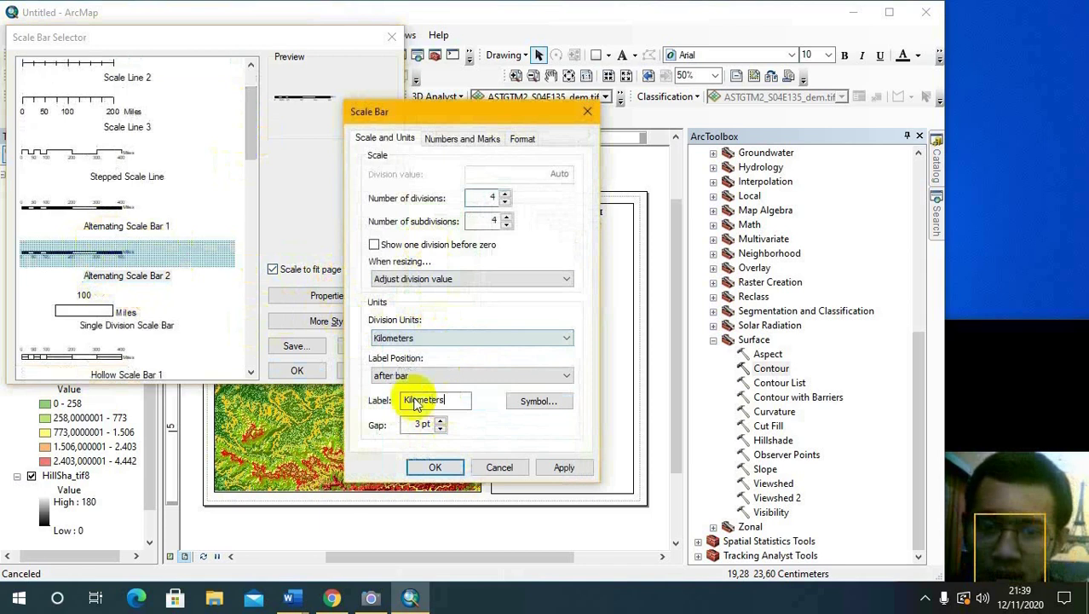
left_click(435, 375)
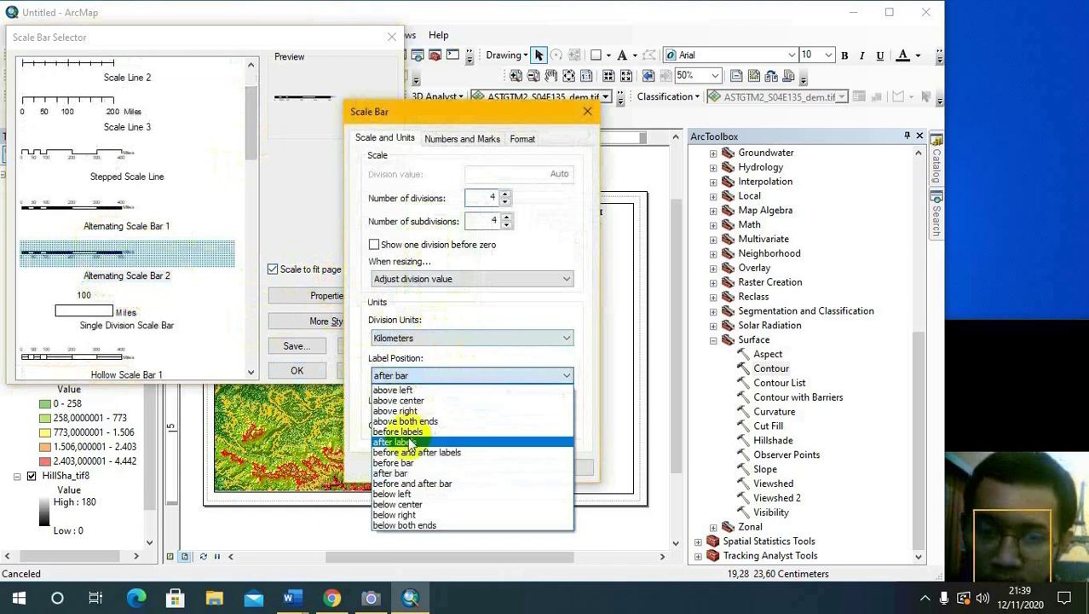
left_click(426, 512)
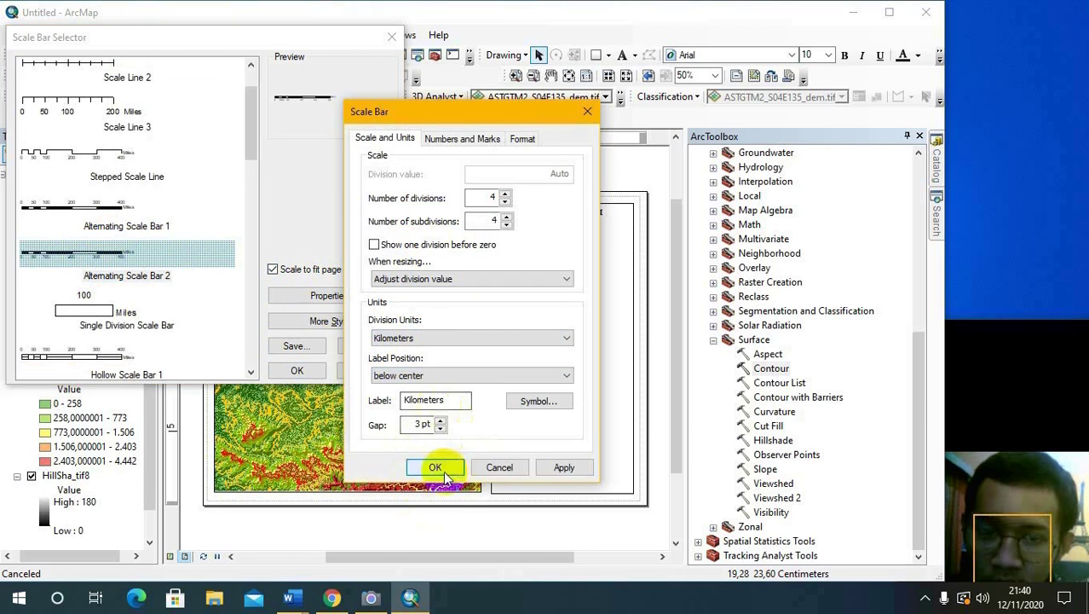
left_click(434, 138)
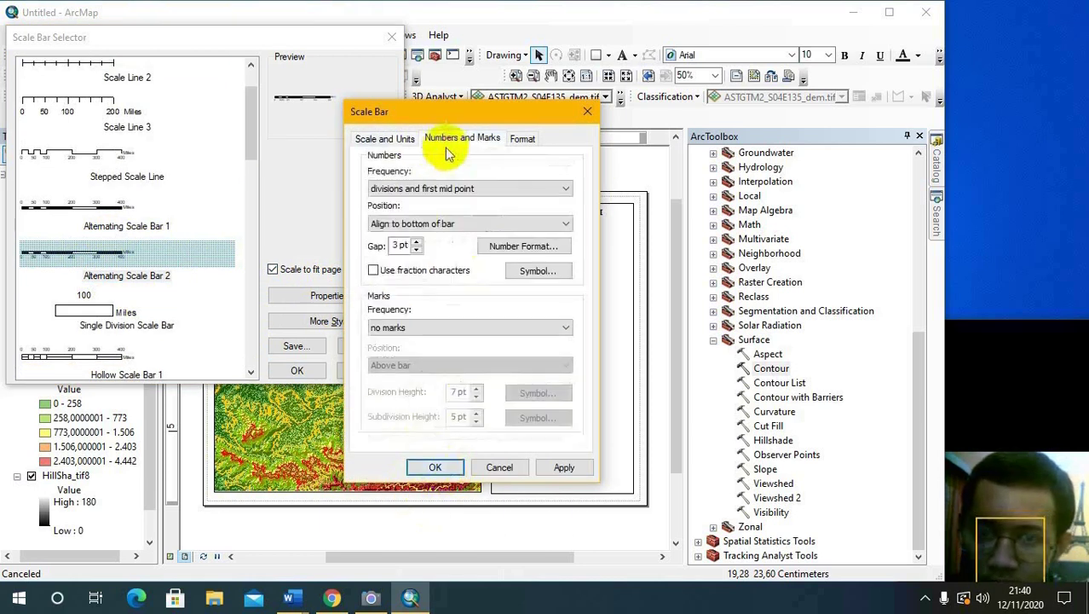
left_click(407, 139)
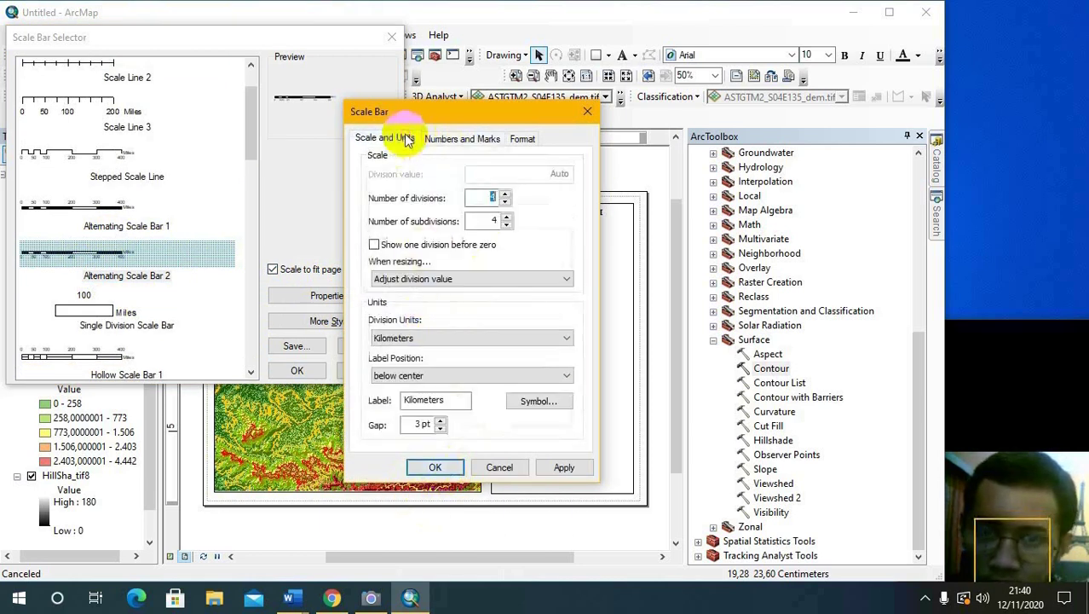
- Add the configured scale bar to the layout and move it into the side panel just below the logo
left_click(436, 468)
left_click(290, 369)
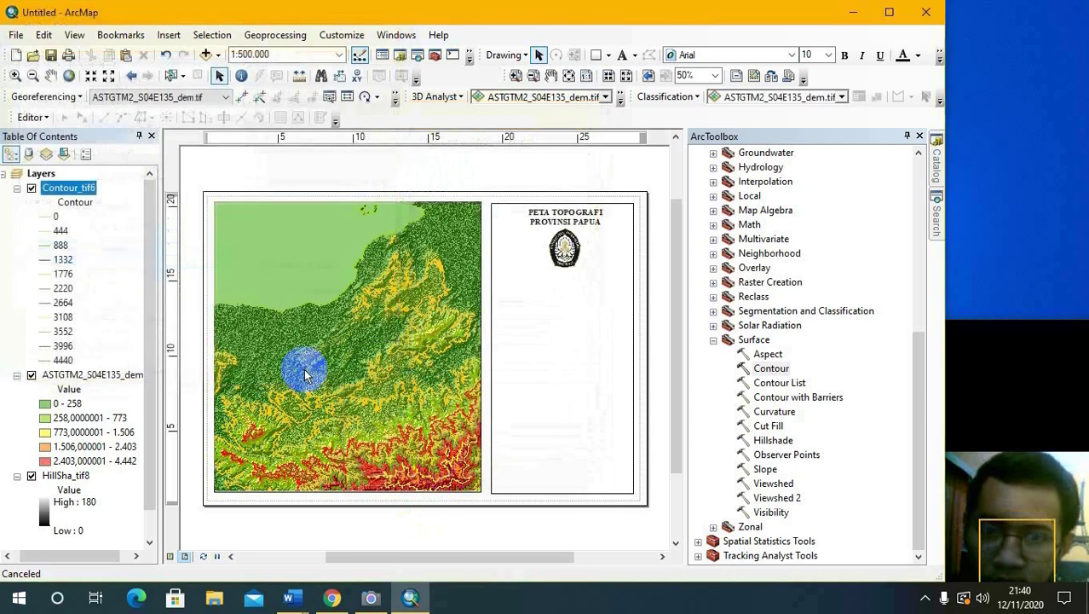
left_click(440, 343)
left_click_drag(440, 343, 592, 283)
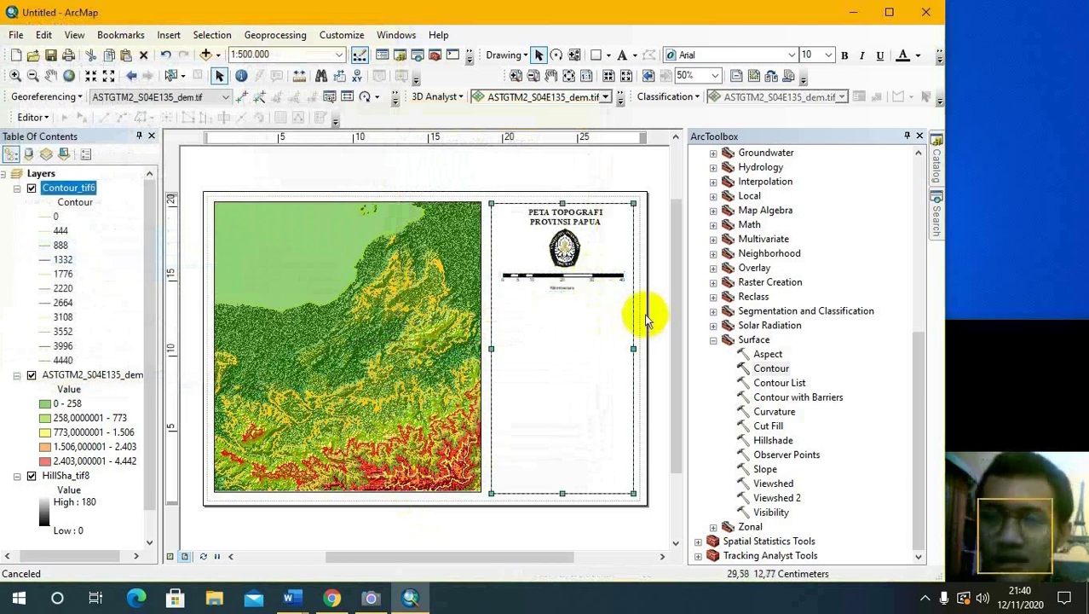
- Insert the text "Insert peta :" in the side panel below the scale bar
left_click(173, 34)
left_click(200, 92)
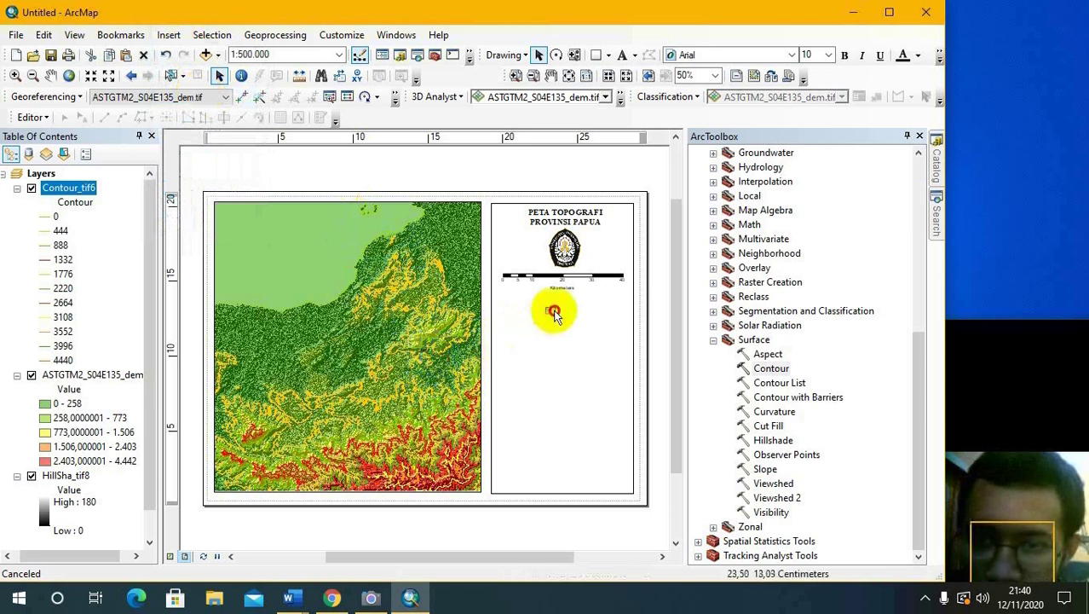
left_click(550, 309)
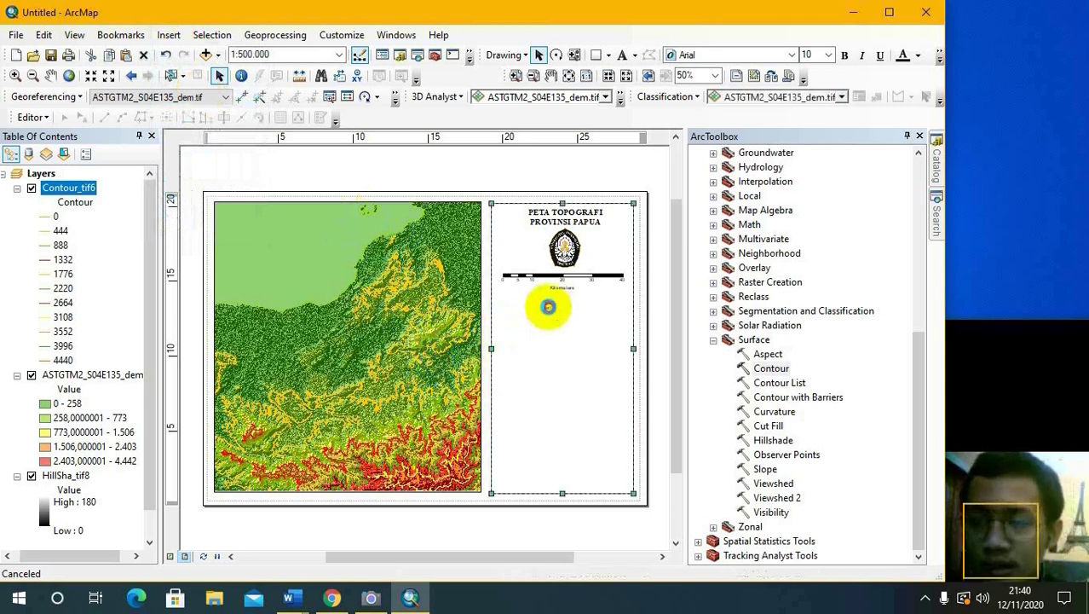
double_click(551, 308)
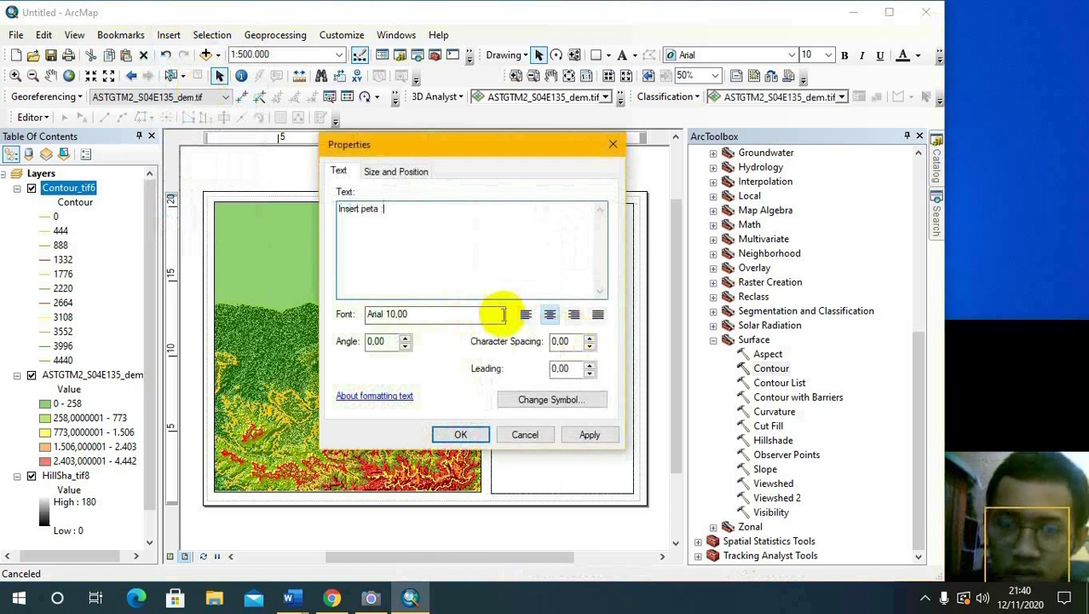
left_click(460, 435)
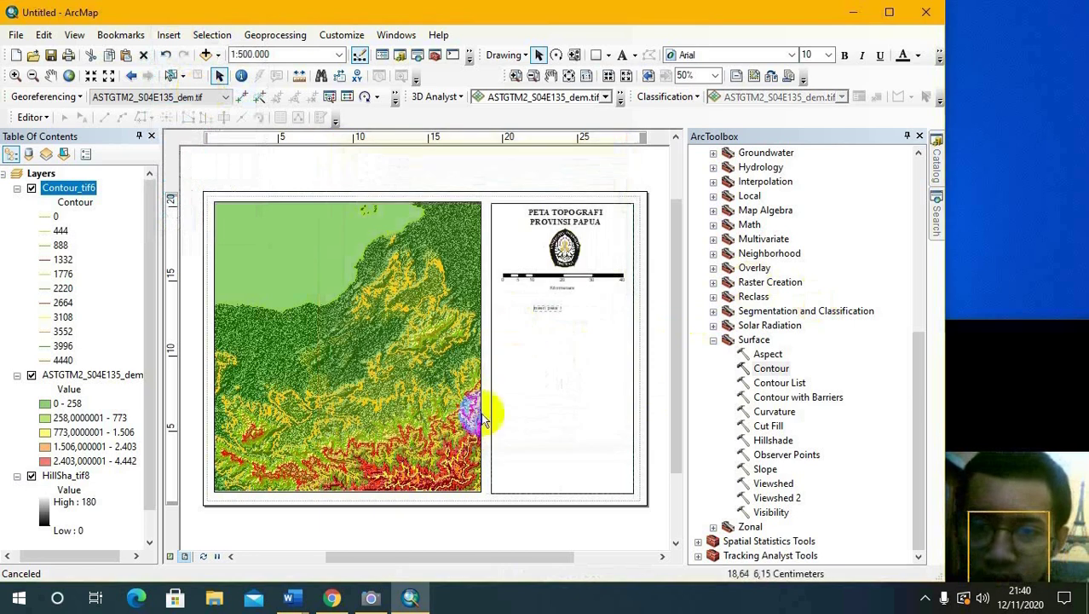
- Try to change the font of the "Insert peta :" text to Times New Roman
double_click(546, 309)
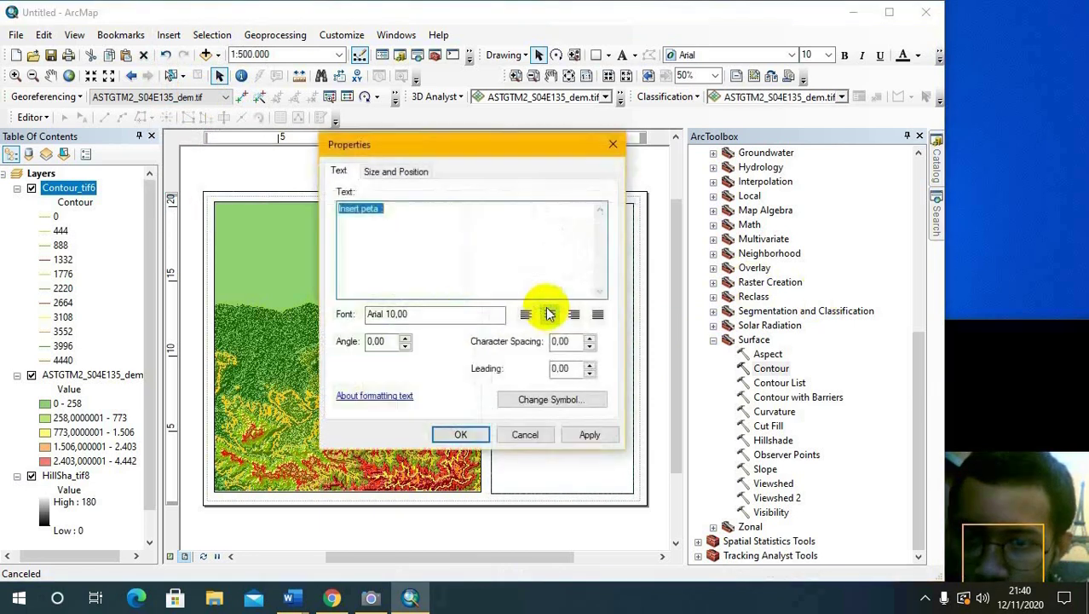
left_click(525, 399)
left_click(674, 262)
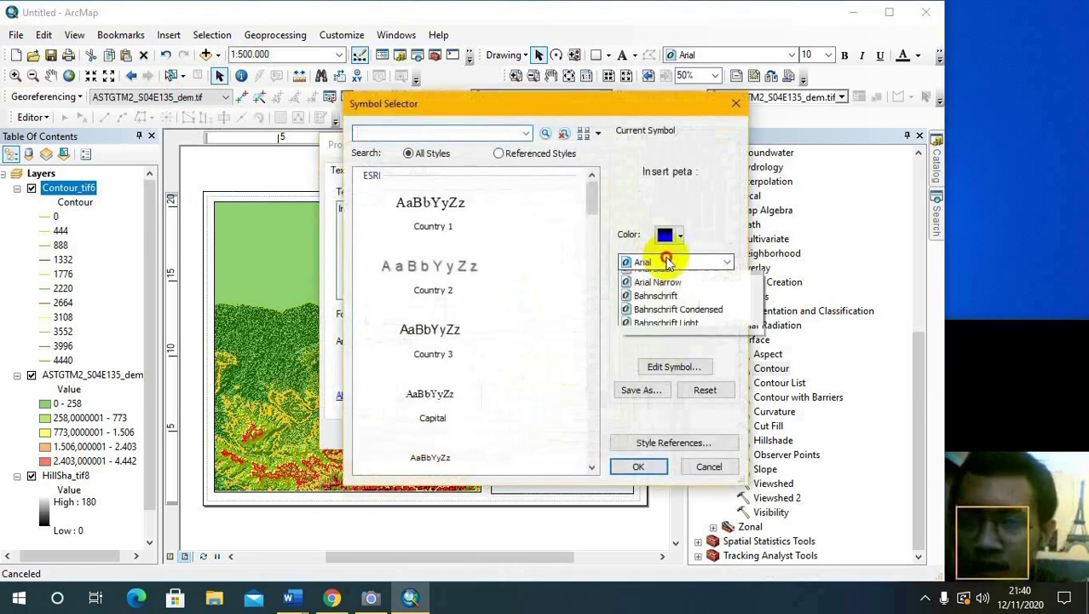
left_click(674, 265)
type("Times New Roman")
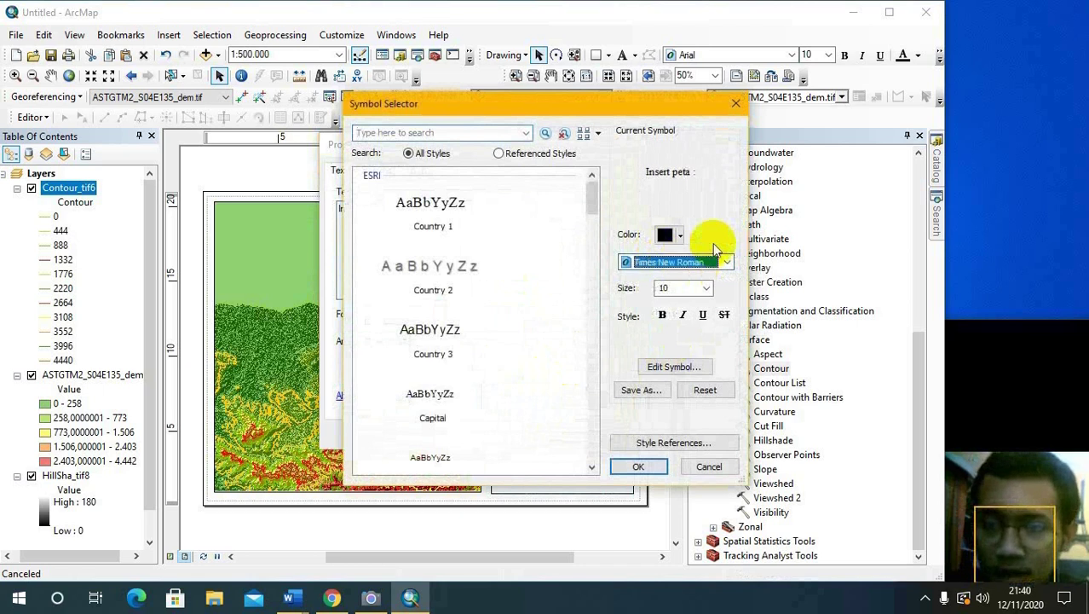
key("Return")
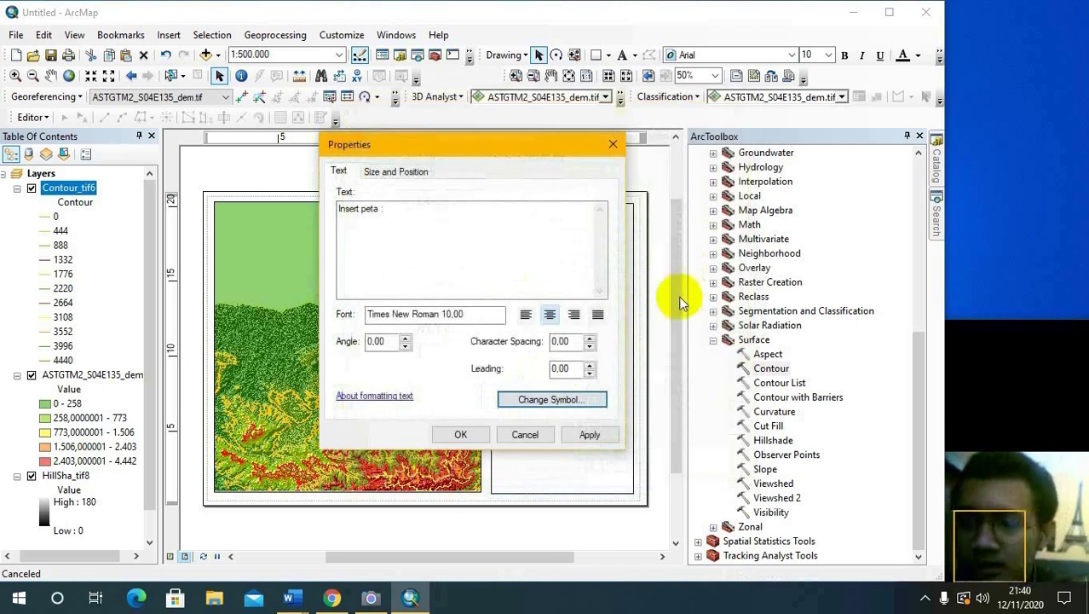
- Make the "Insert peta :" text bold and set its font size to 12
left_click(551, 399)
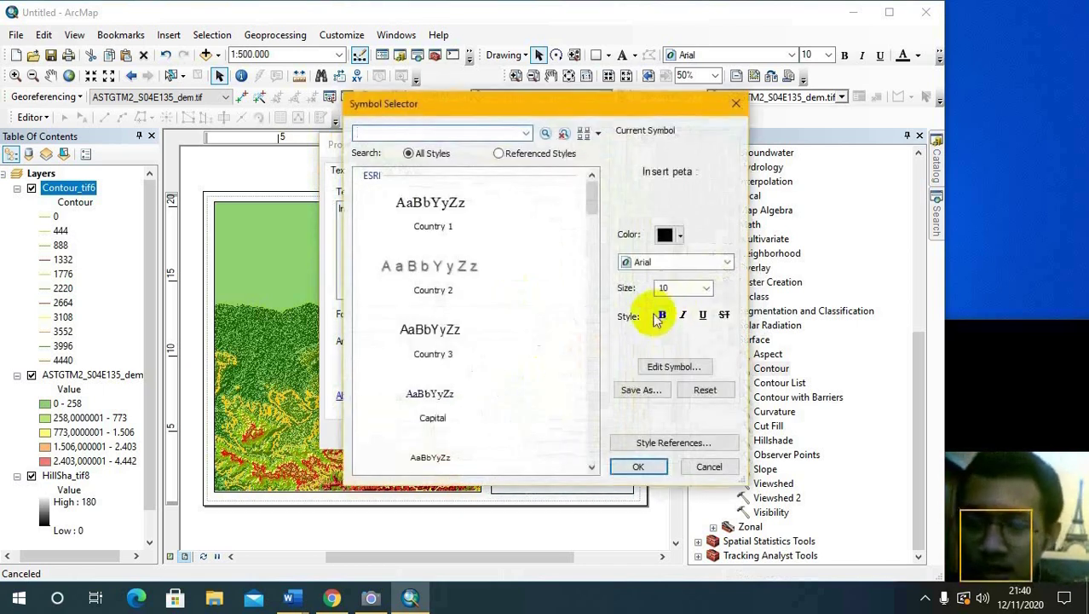
double_click(679, 289)
type("12")
left_click(663, 314)
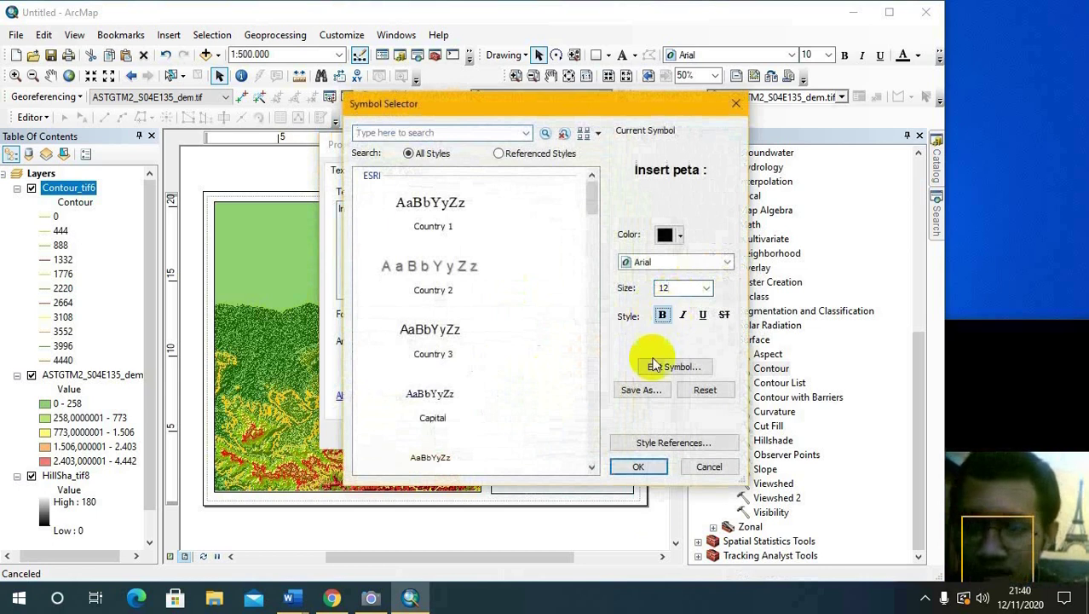
left_click(637, 470)
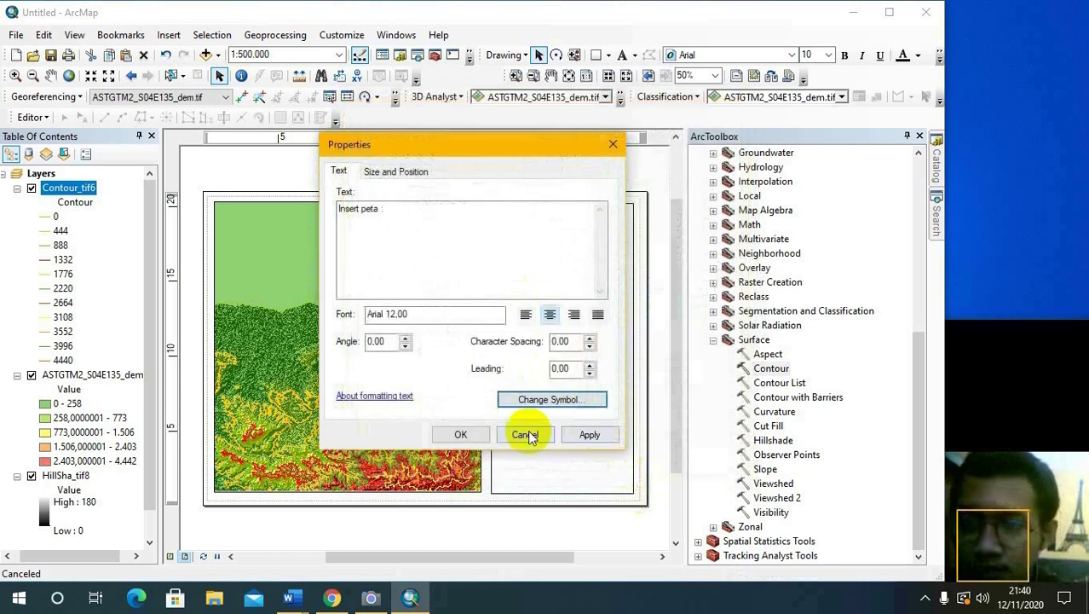
left_click(465, 431)
- Move the "Insert peta :" text to the side panel's left edge, just below the scale bar, and deselect it
left_click_drag(550, 312, 524, 305)
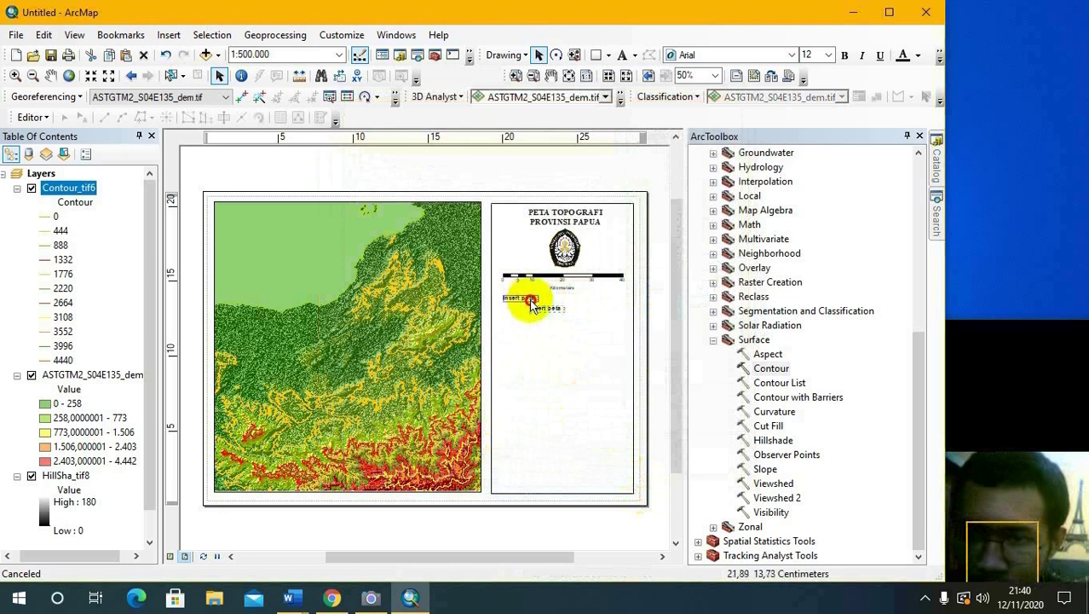
left_click_drag(530, 300, 531, 300)
left_click(599, 322)
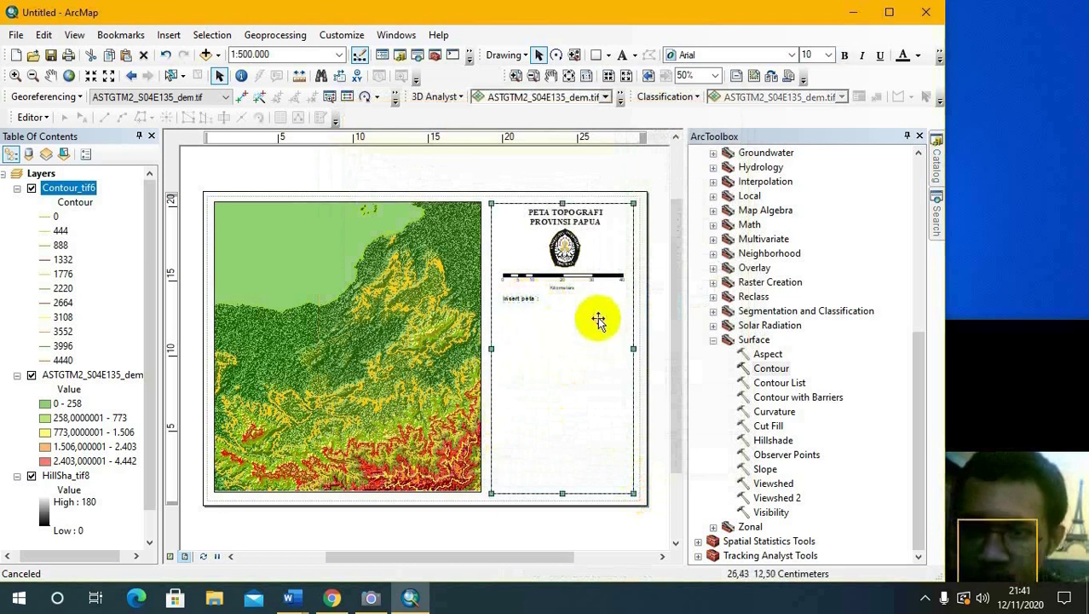
left_click(663, 341)
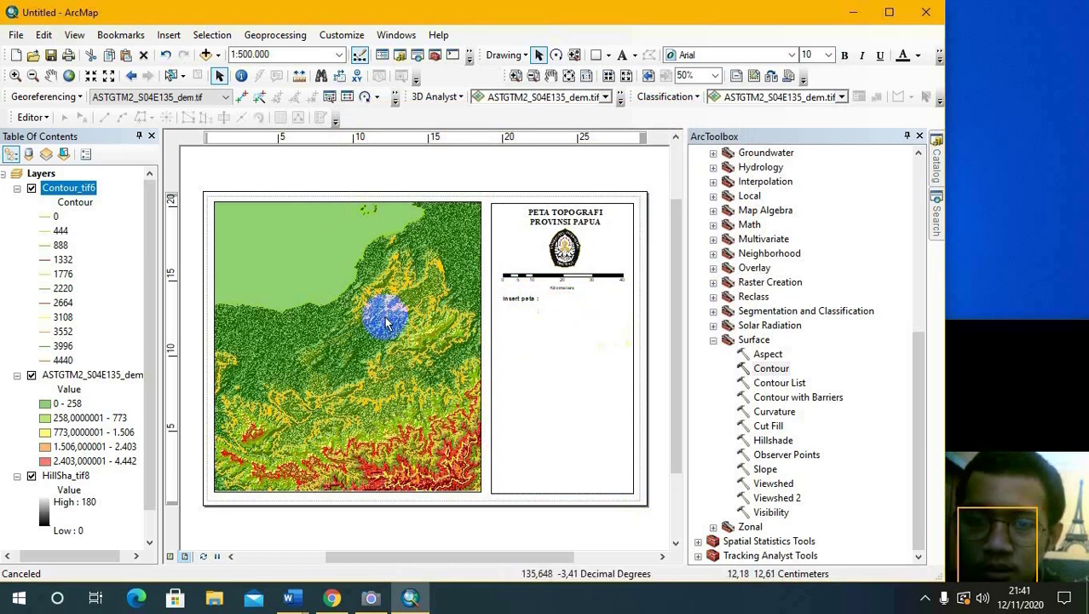
- Start a new legend that includes only the ASTGTM2_S04E135_dem.tif layer
left_click(169, 36)
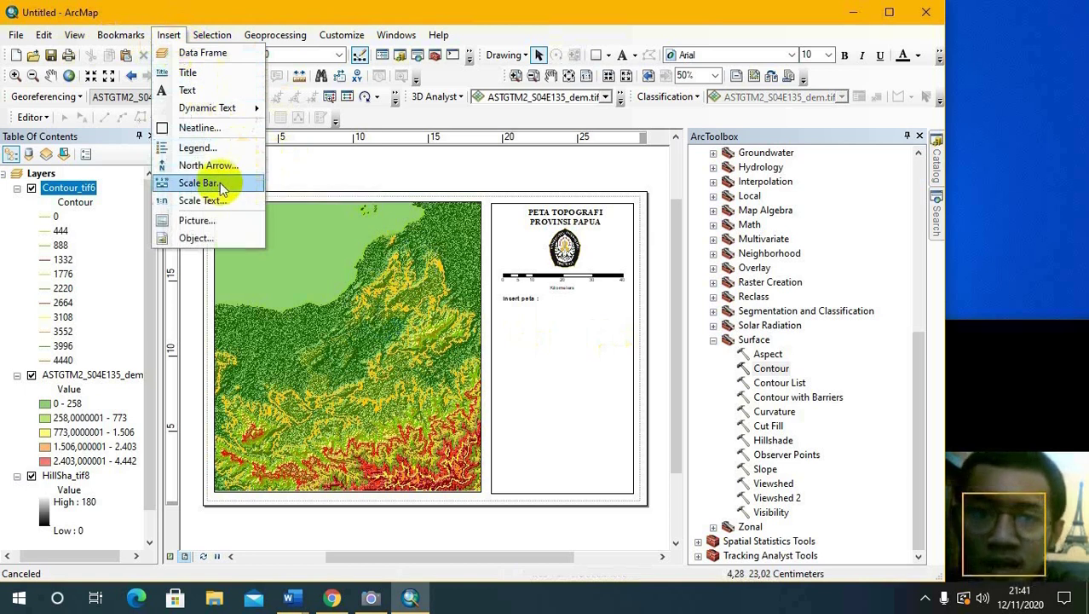
left_click(209, 147)
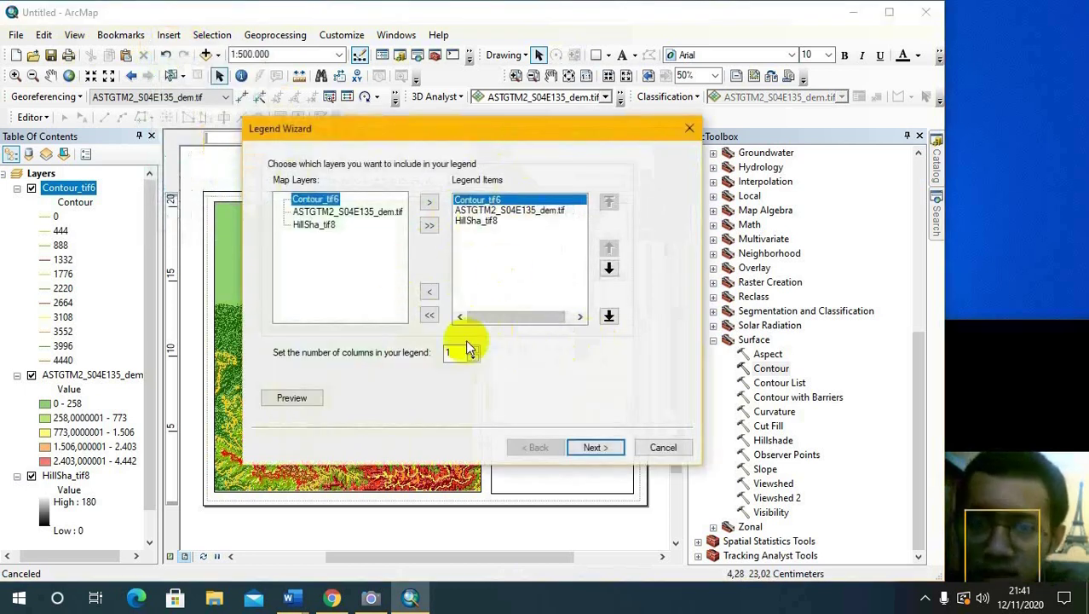
left_click(429, 316)
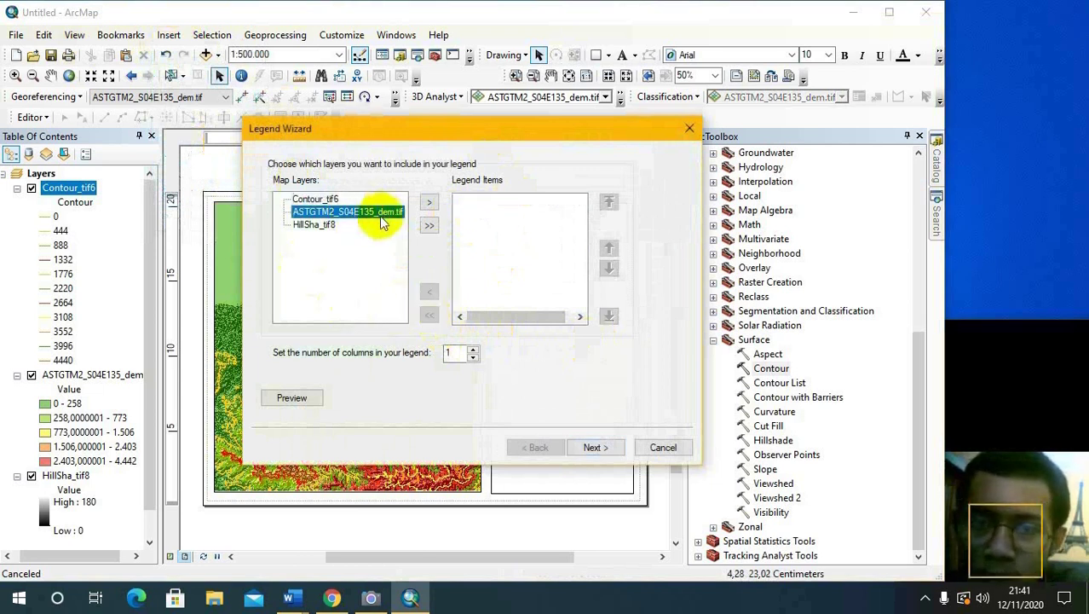
left_click(431, 201)
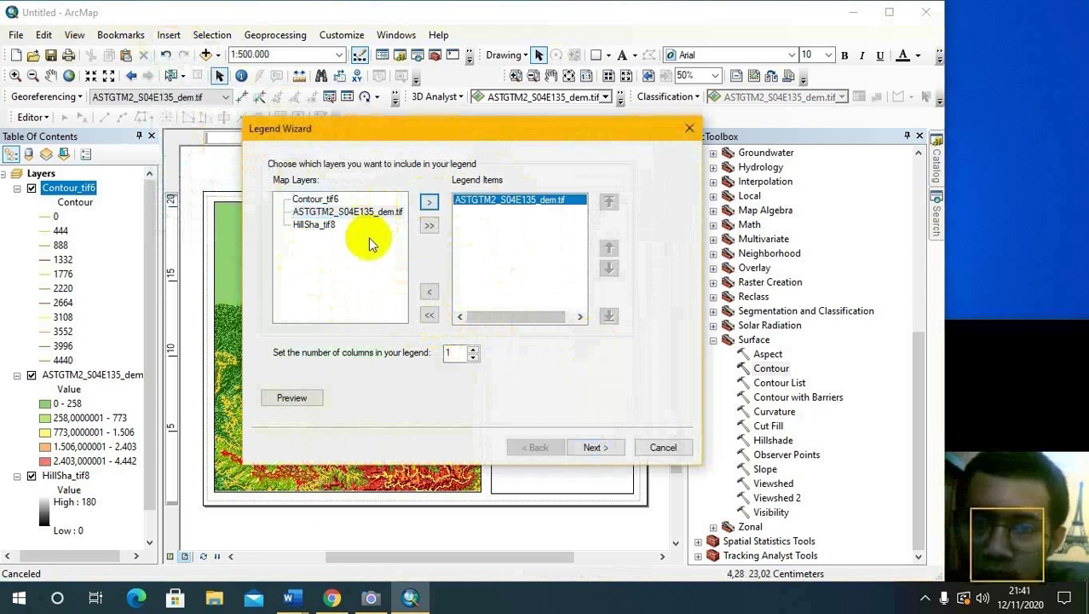
- Replace the default legend title with "Keterangan :"
left_click(597, 447)
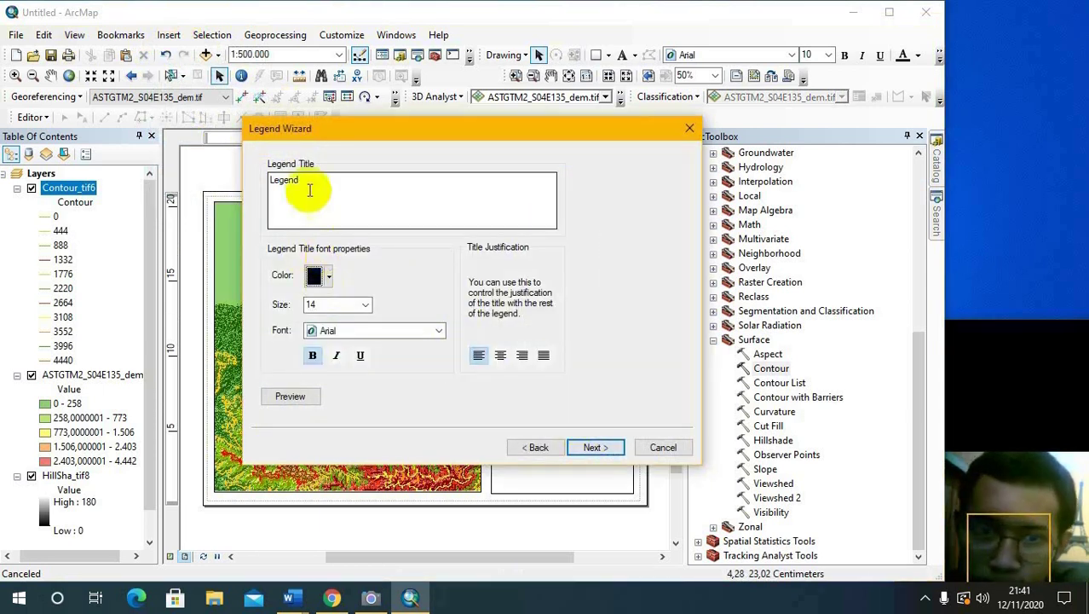
left_click_drag(310, 186, 247, 175)
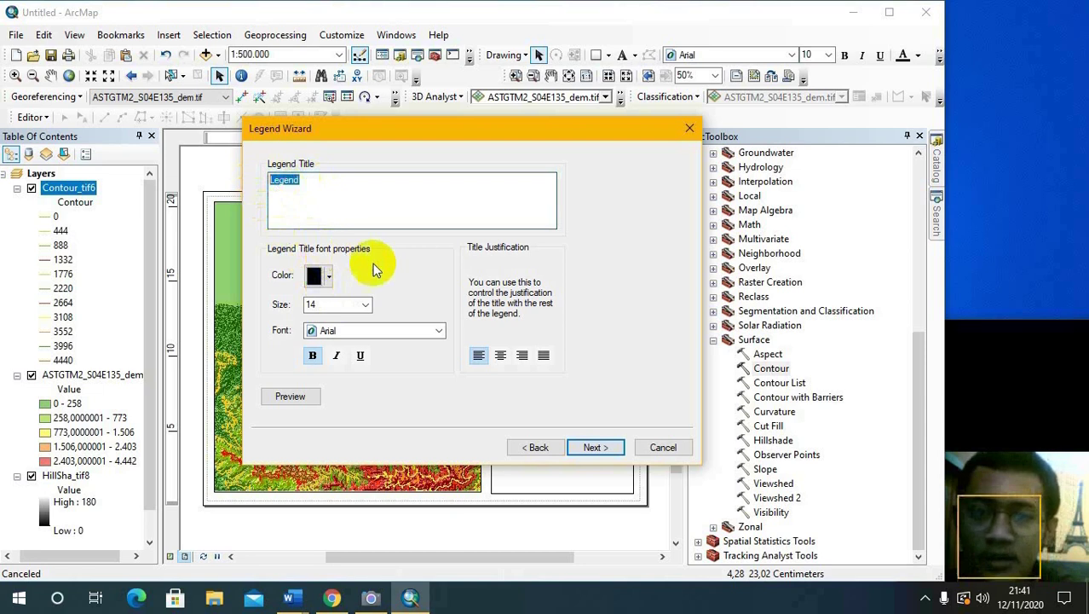
type("Keterangan :")
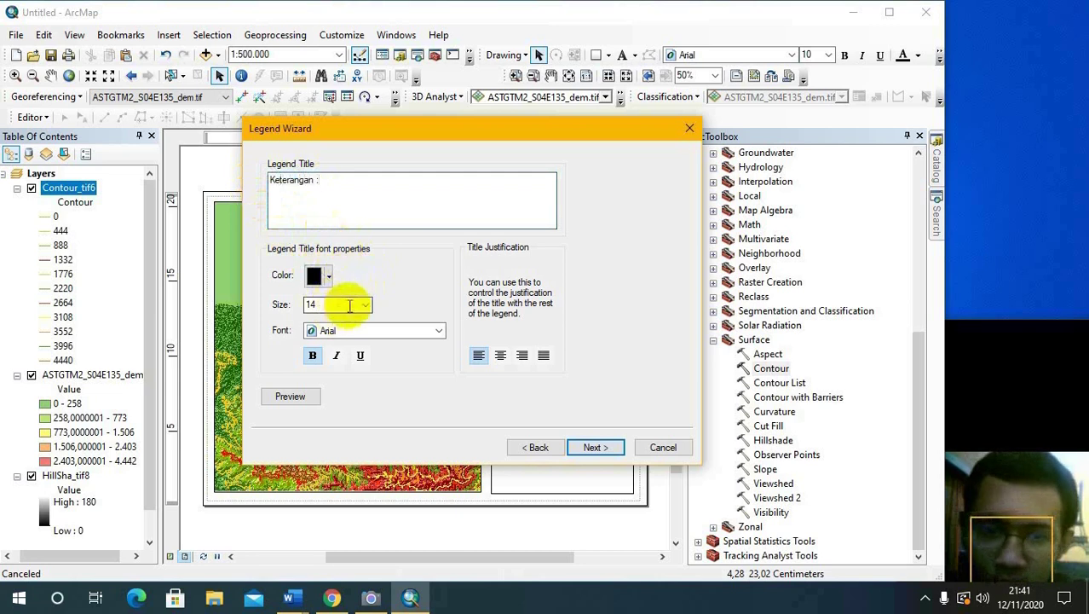
- Set the legend title font to bold Times New Roman and finish the legend with the default frame, patch and spacing settings
left_click(365, 334)
type("ti")
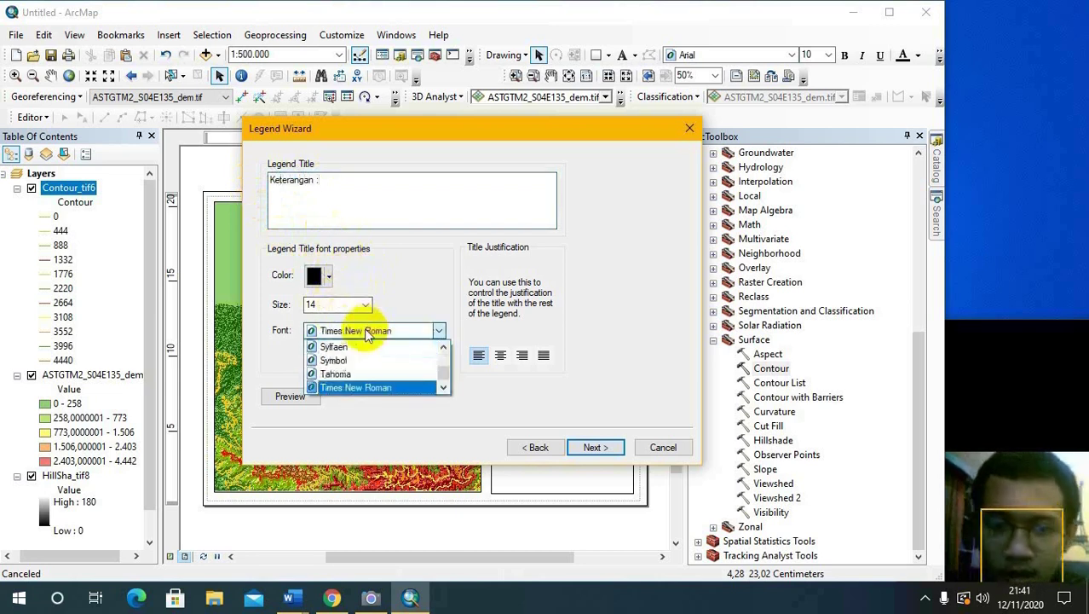
left_click(356, 388)
left_click(312, 356)
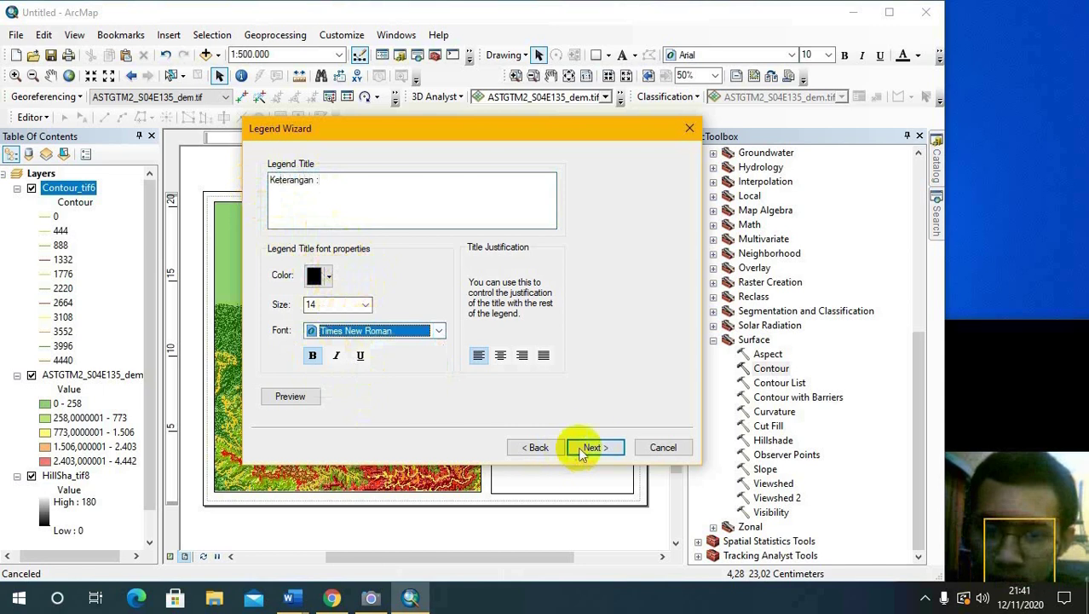
left_click(582, 450)
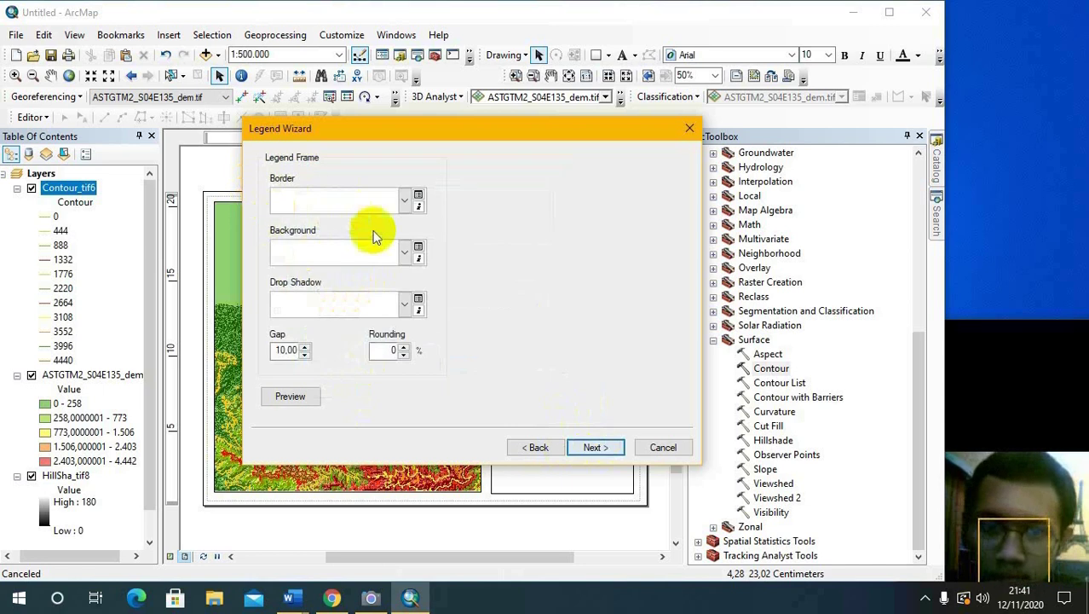
left_click(597, 447)
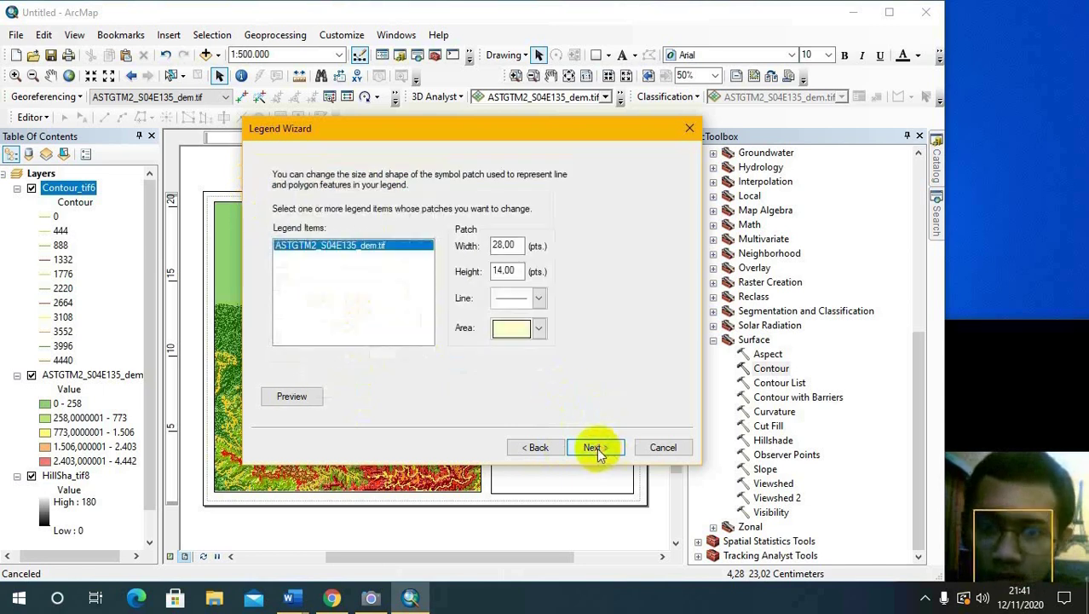
left_click(597, 447)
left_click(597, 447)
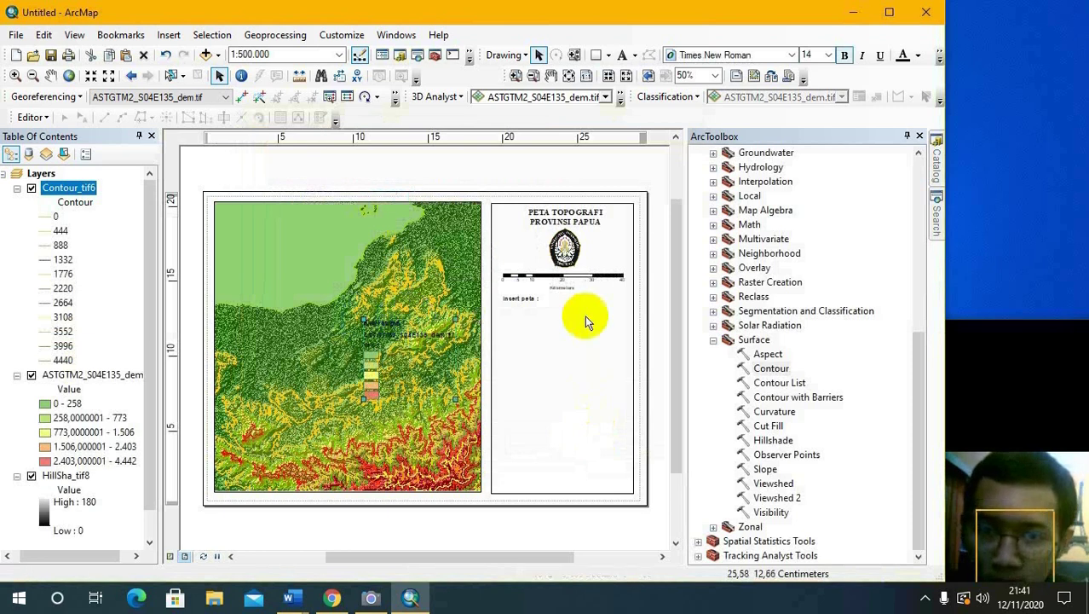
- Move the legend into the side panel just below the scale bar, and place the "Insert peta :" text beneath the legend
left_click_drag(413, 329, 565, 323)
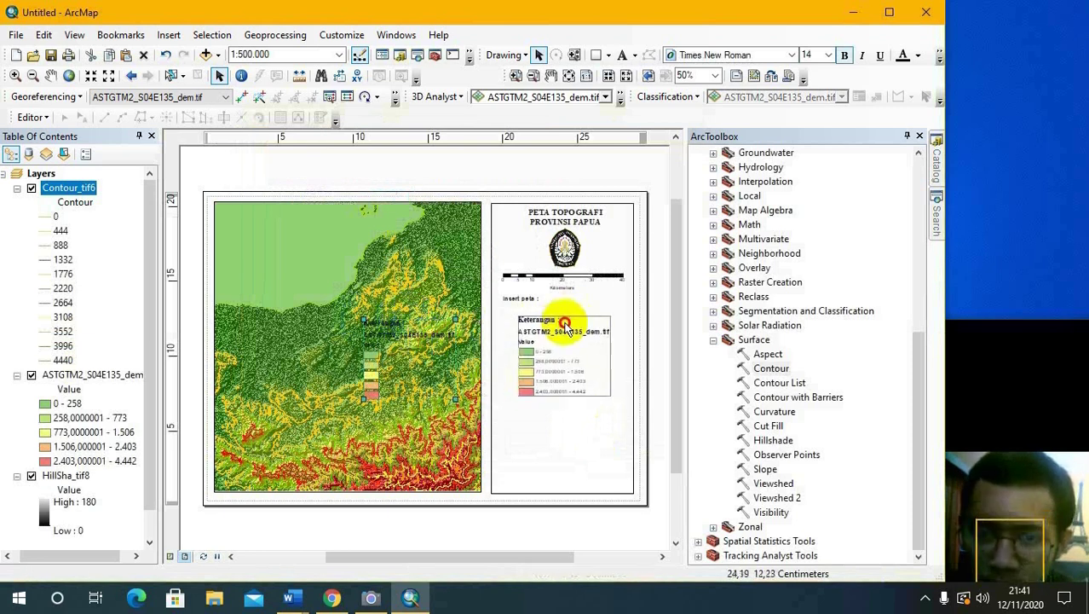
left_click(516, 300)
key("ctrl+c")
key("ctrl+v")
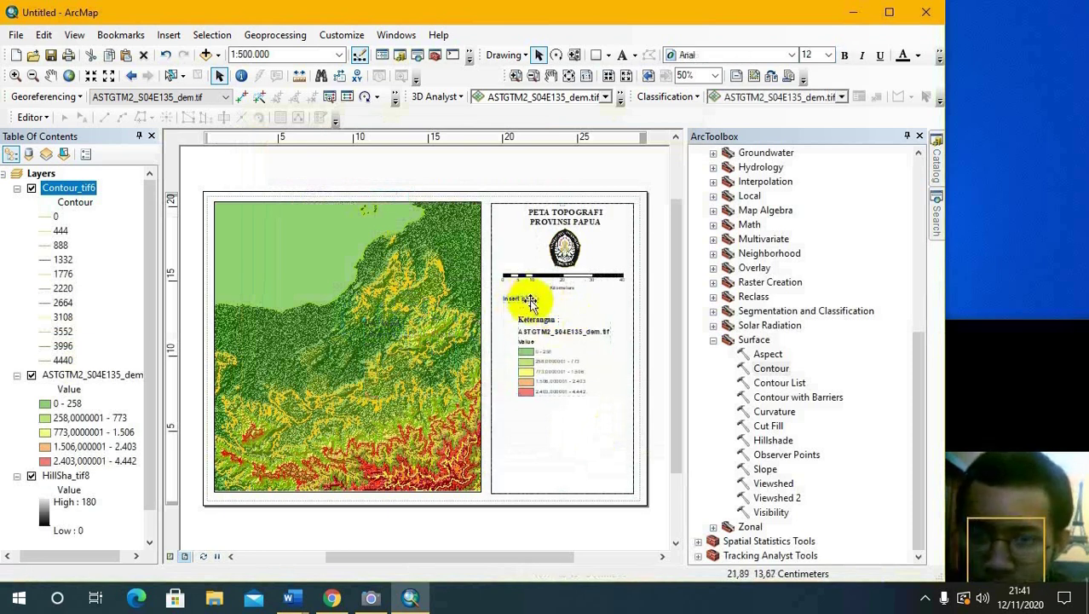
left_click_drag(520, 298, 533, 416)
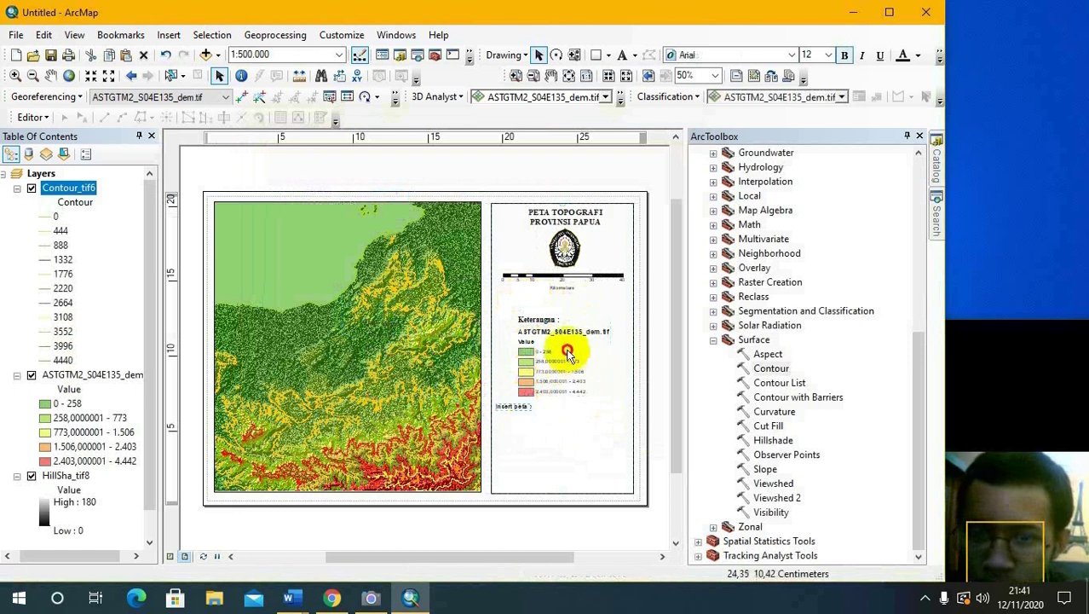
left_click_drag(560, 329, 547, 304)
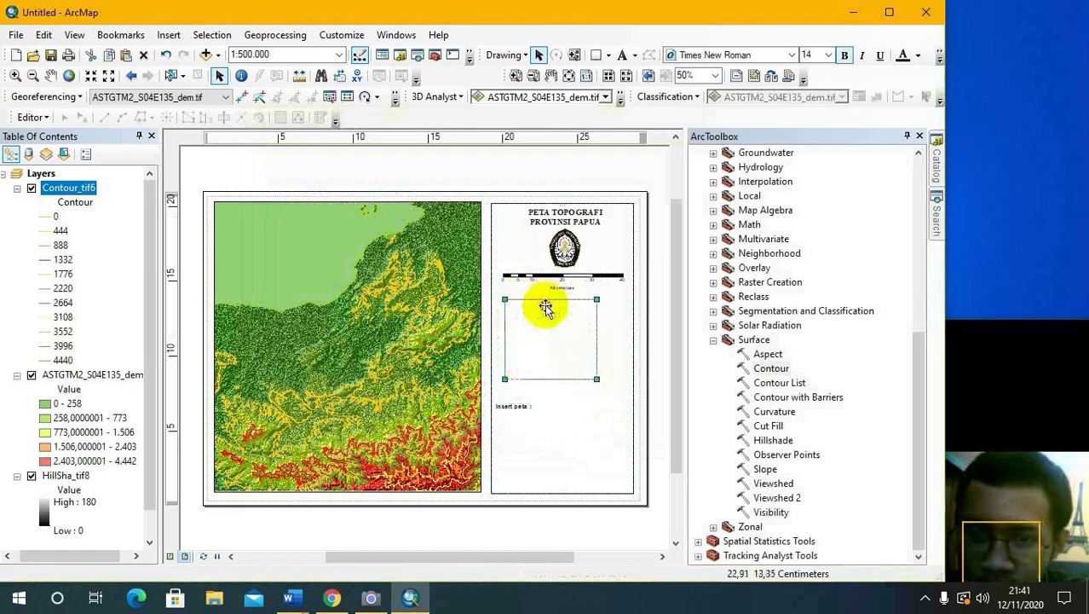
- Convert the legend to graphics and ungroup it into separate elements
right_click(535, 335)
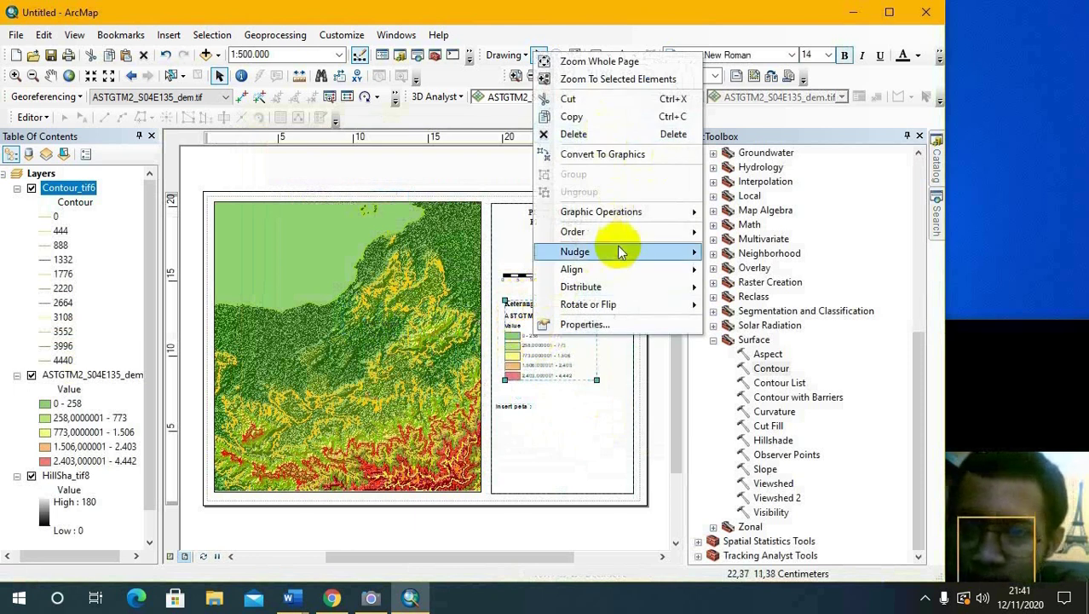
left_click(634, 155)
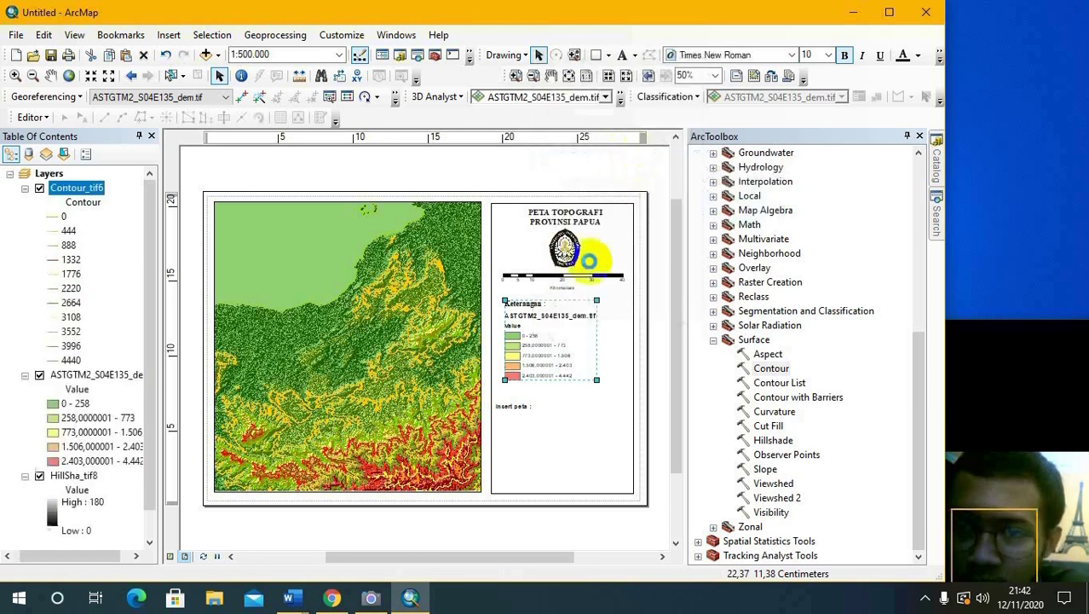
right_click(553, 351)
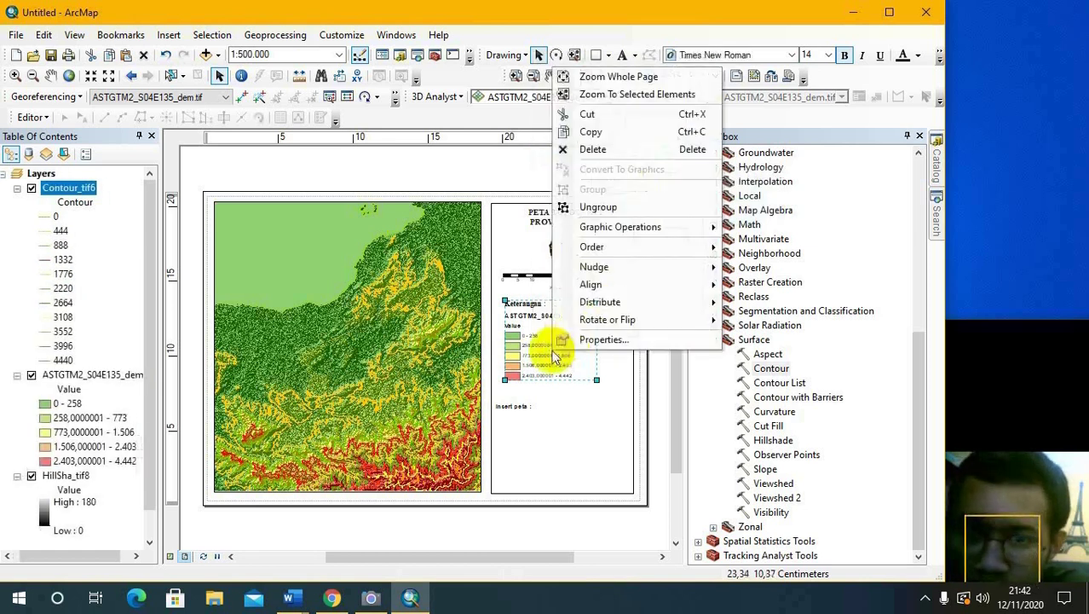
left_click(634, 207)
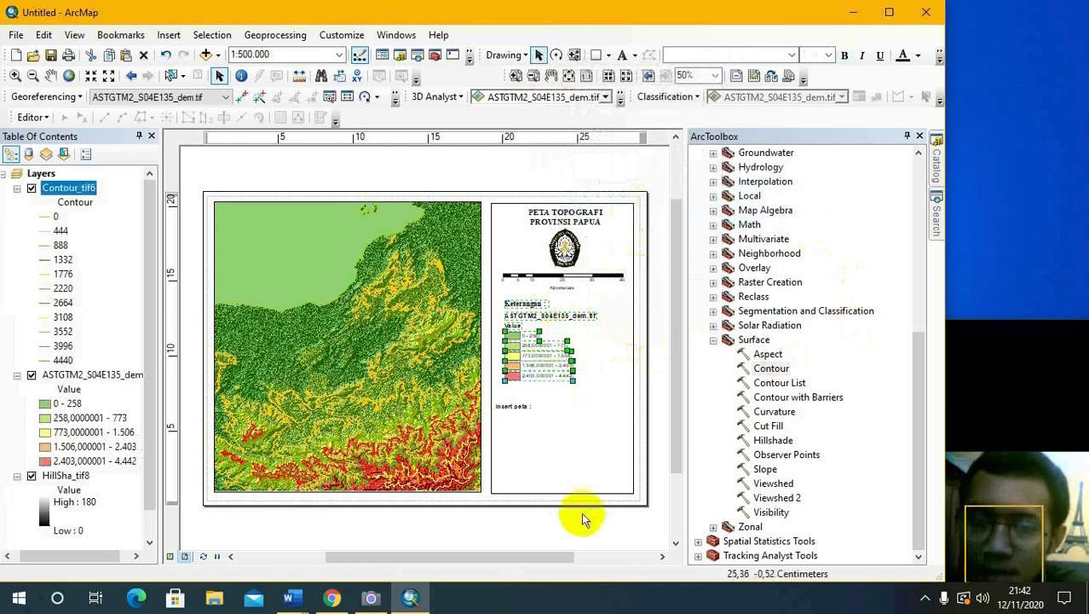
left_click(616, 341)
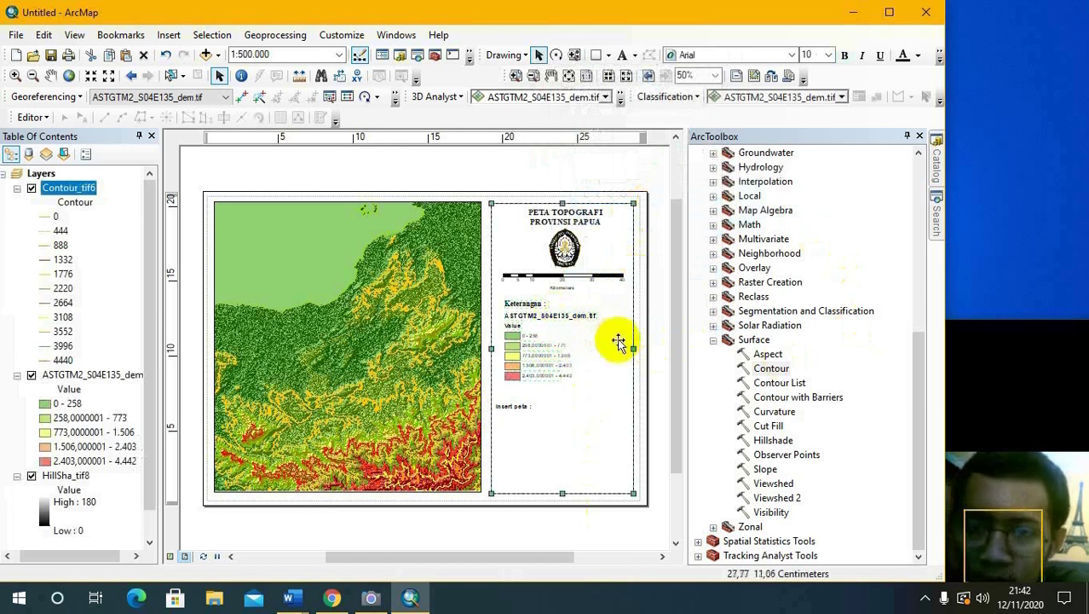
- Delete the ASTGTM2_S04E135_dem.tif layer name and the "Value" heading from the ungrouped legend
left_click(532, 317)
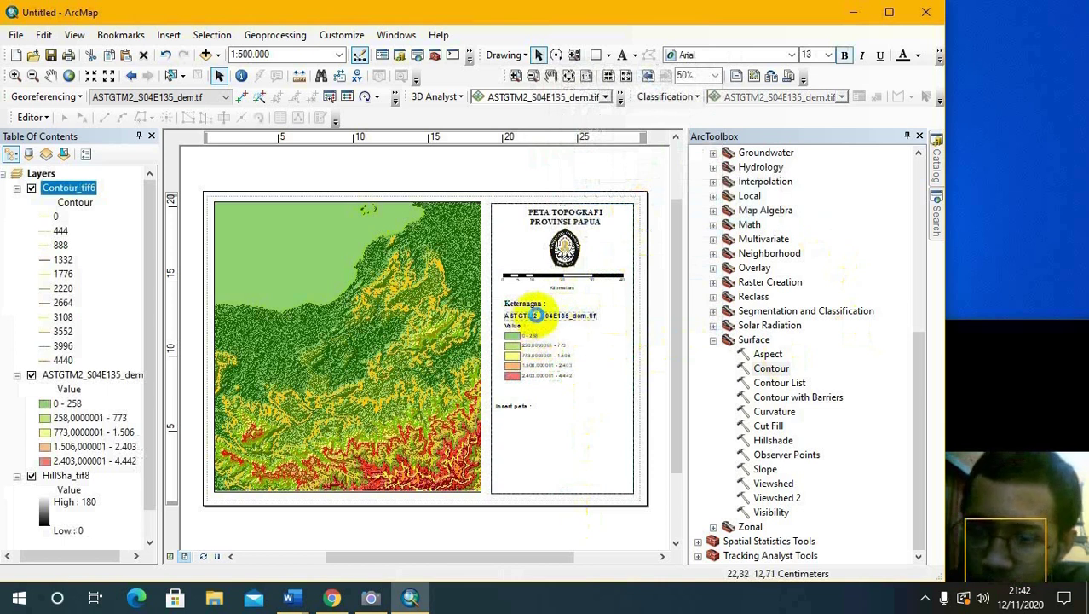
key("Delete")
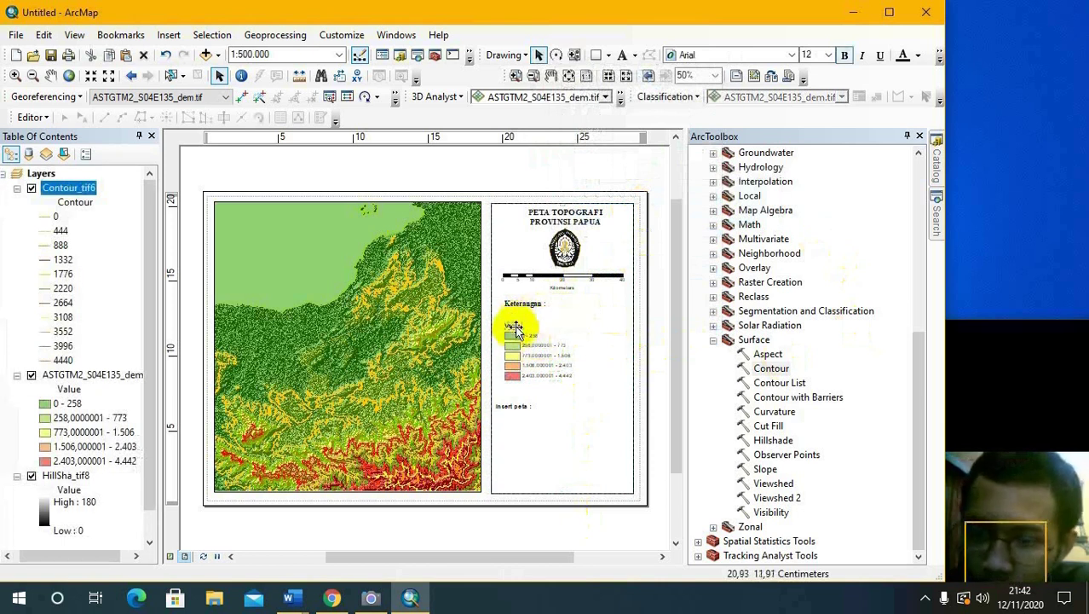
key("Delete")
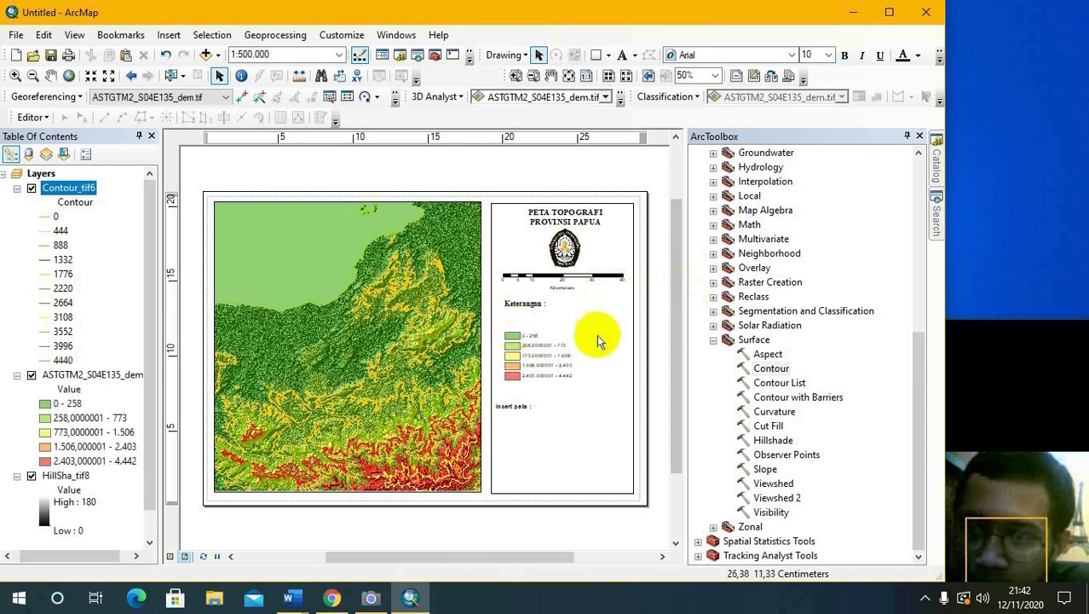
- Try to move the legend's class entries together up to just below the "Keterangan :" title
left_click(540, 375)
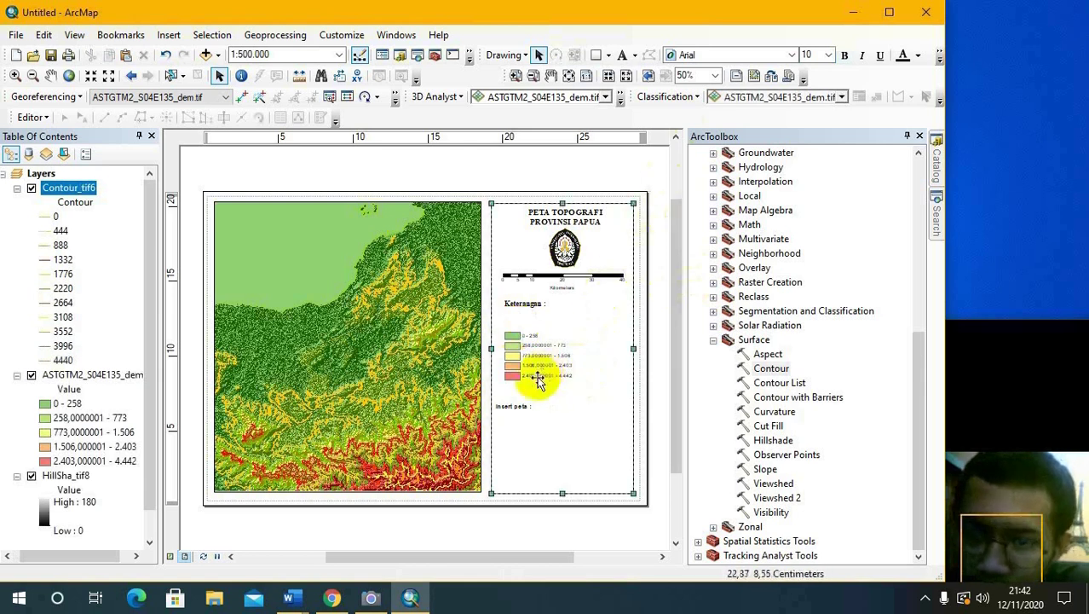
left_click(513, 348)
left_click(512, 337)
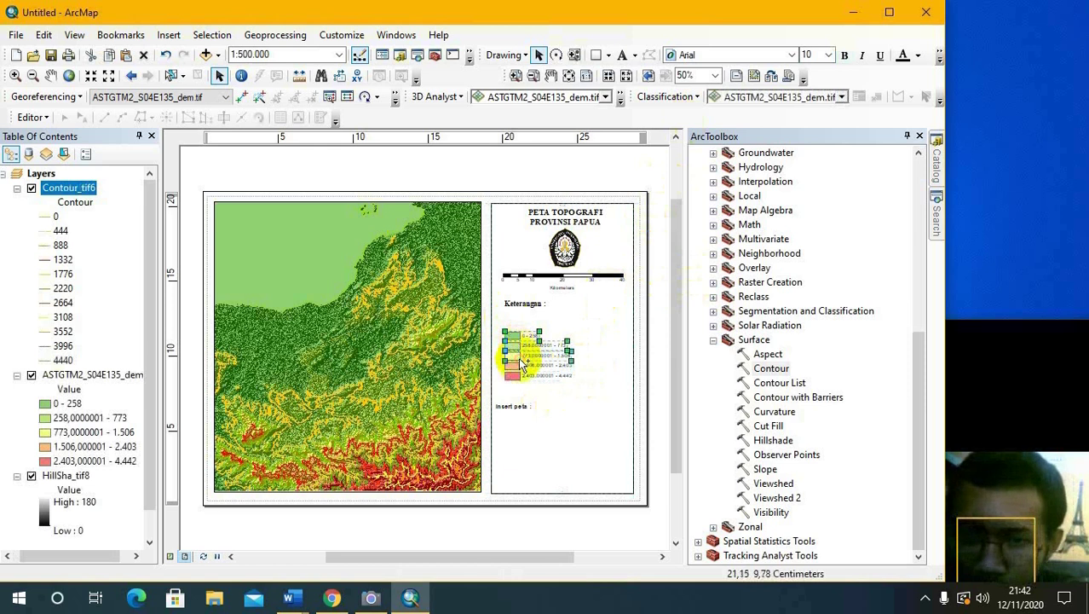
left_click_drag(515, 364, 515, 346)
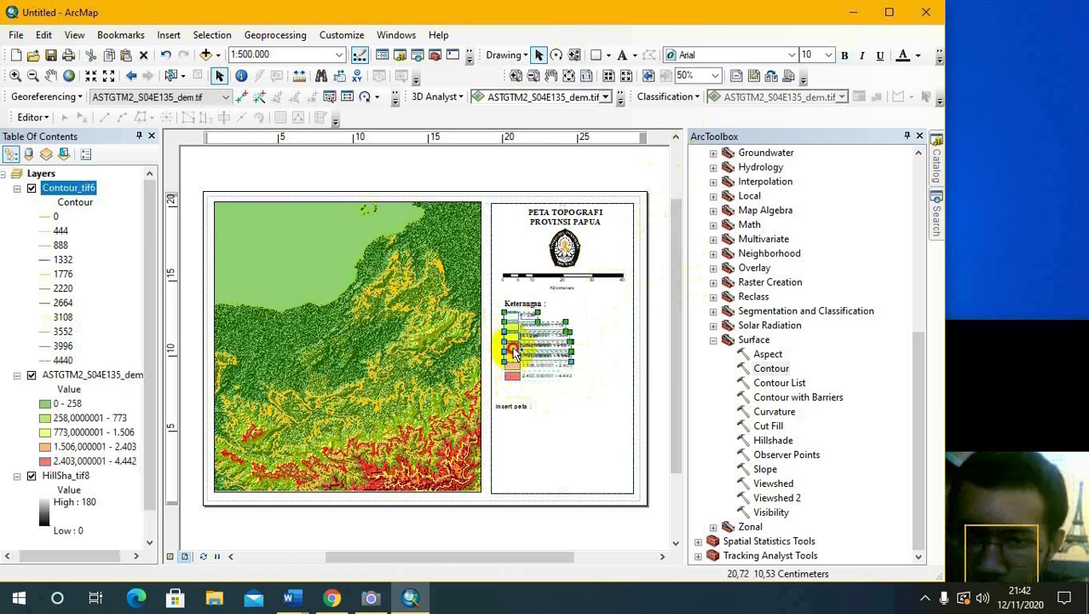
left_click(515, 349)
left_click_drag(515, 349, 514, 345)
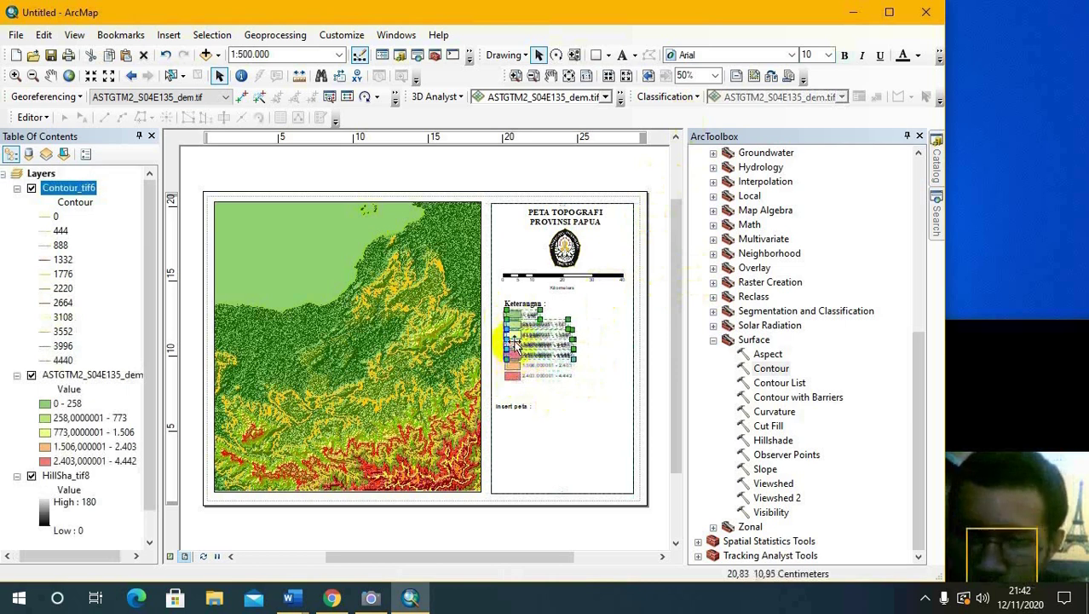
right_click(515, 346)
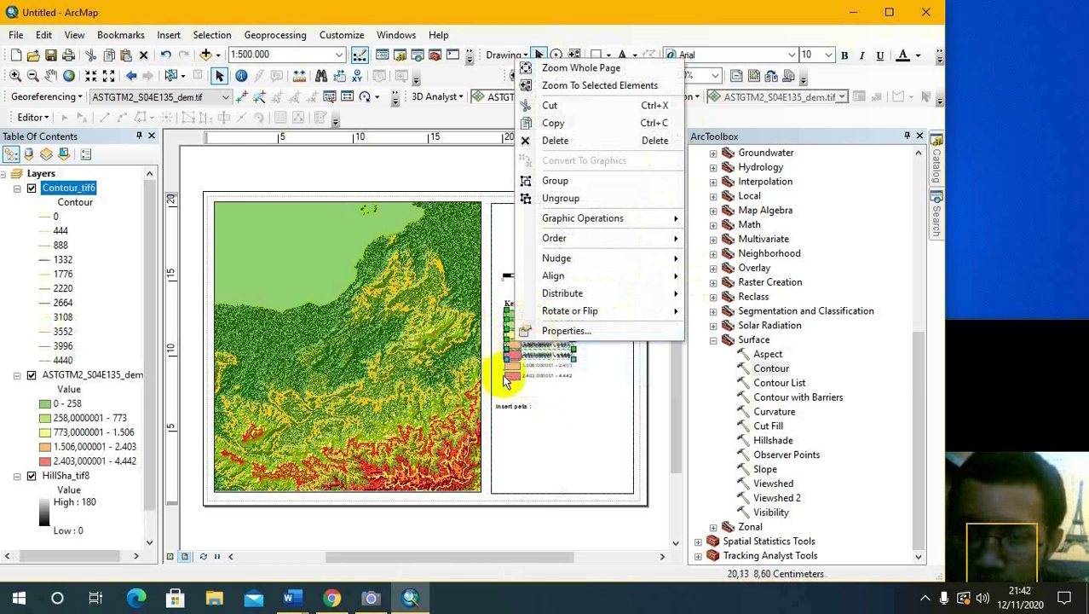
- Try to clean up the duplicated legend by deleting the leftover orange and red class entries at its lower end
left_click(510, 382)
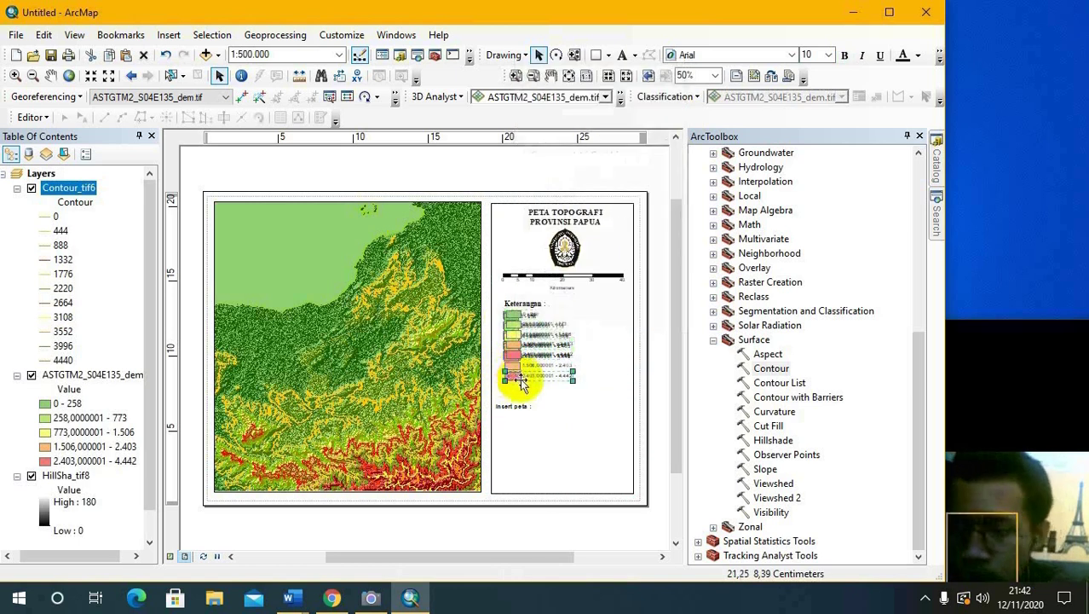
key("Delete")
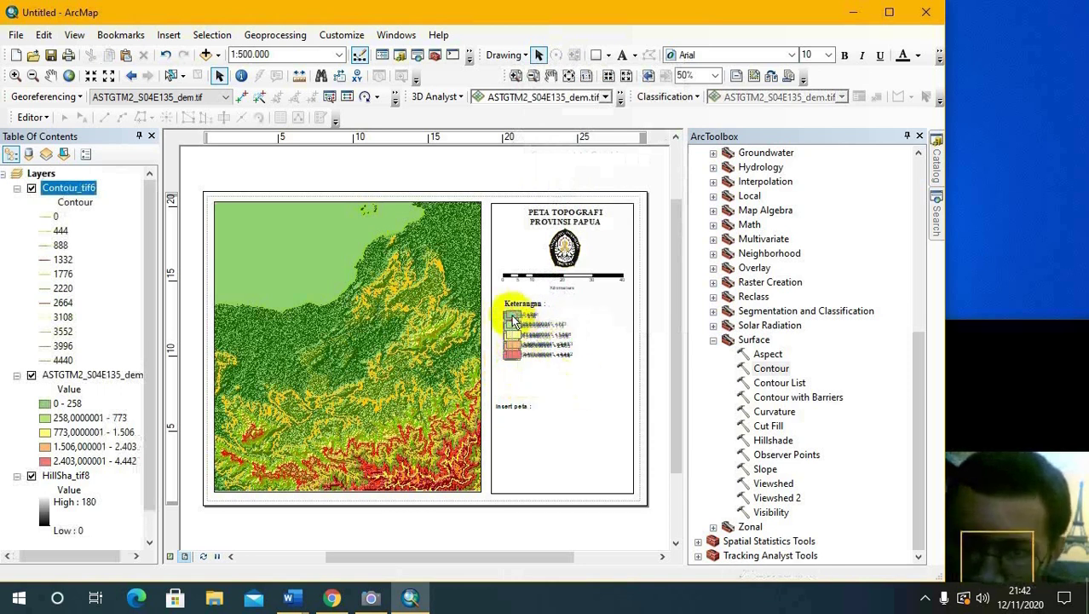
double_click(521, 356)
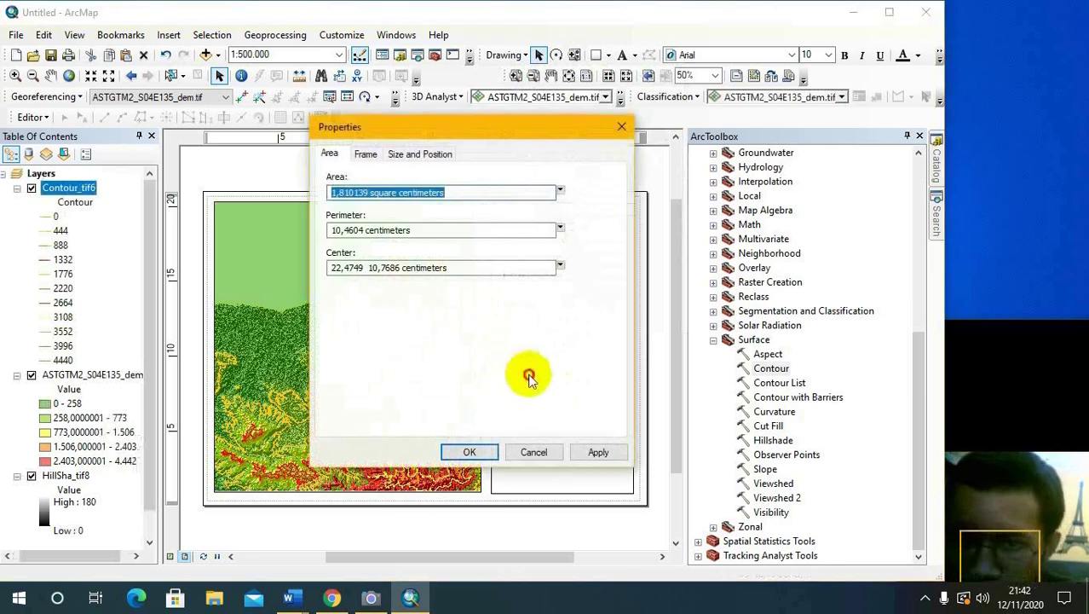
left_click(618, 128)
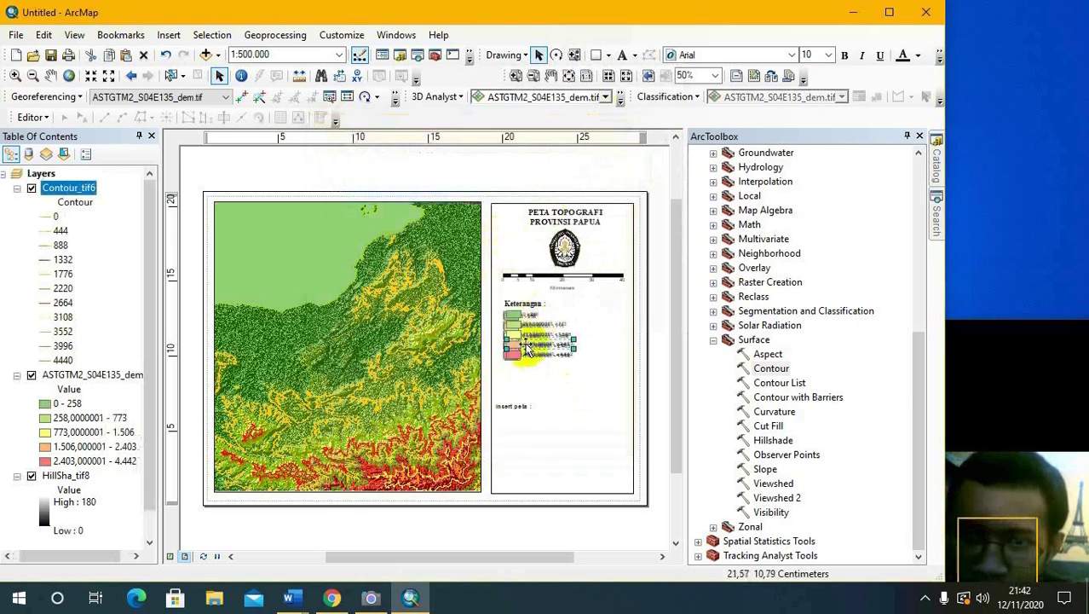
- Undo the moves and deletions of the class entries, keeping the "Value" heading deleted
left_click(164, 56)
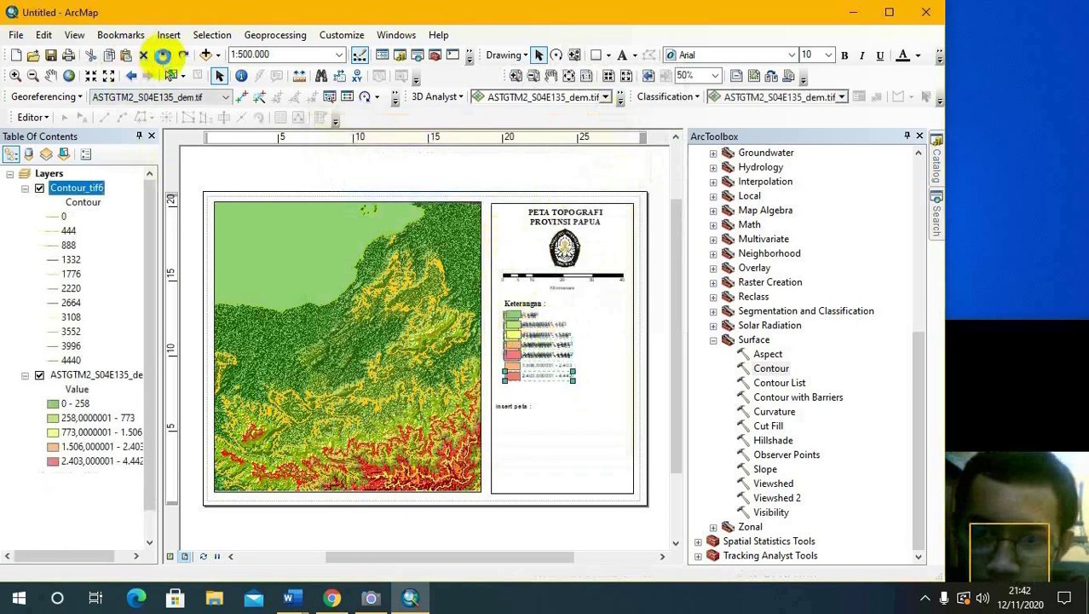
left_click(164, 56)
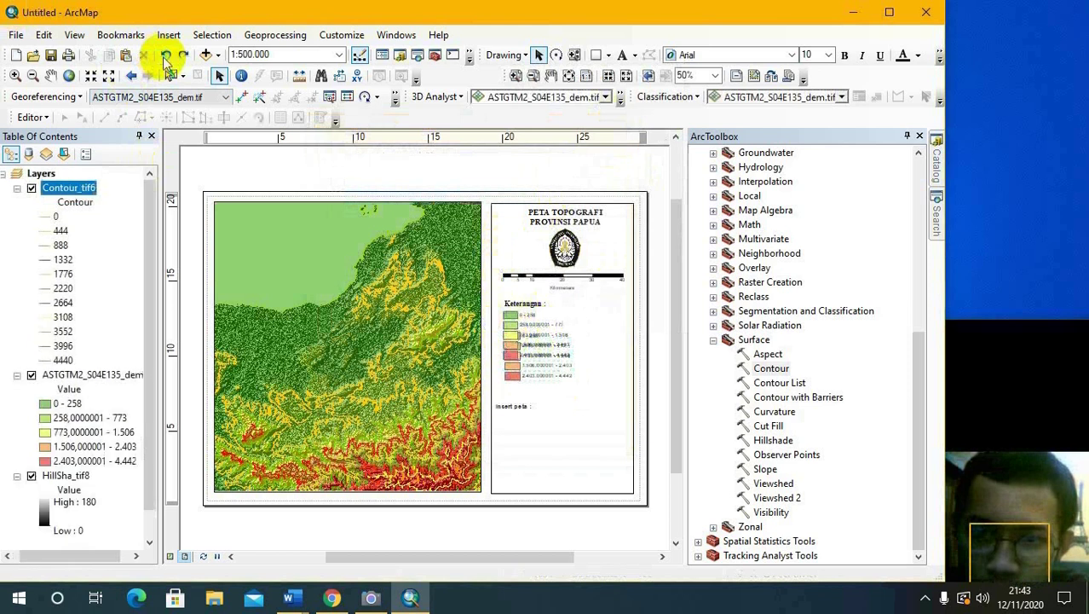
left_click(165, 58)
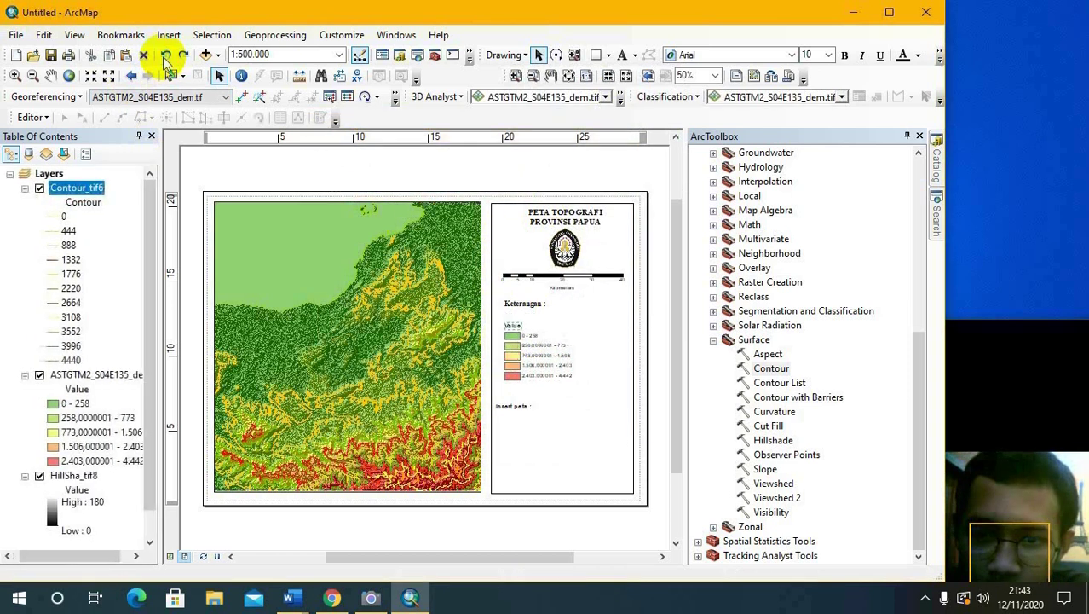
left_click(166, 58)
left_click(183, 58)
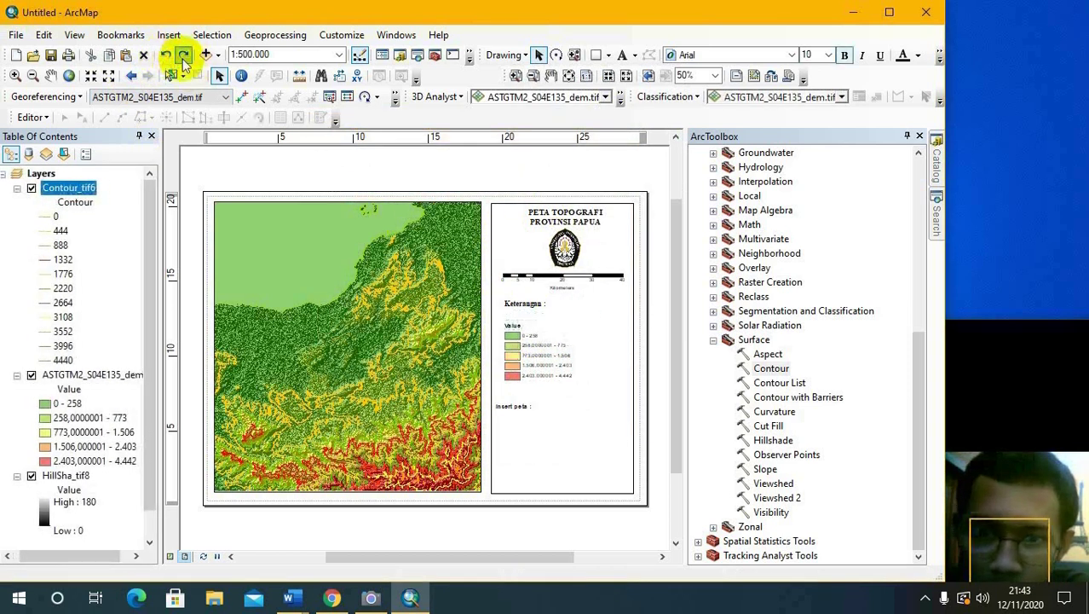
left_click(181, 59)
- Move the 0 - 258 and 258,0000001 - 773 legend entries up, stacking them directly below the "Keterangan :" title
left_click(532, 334)
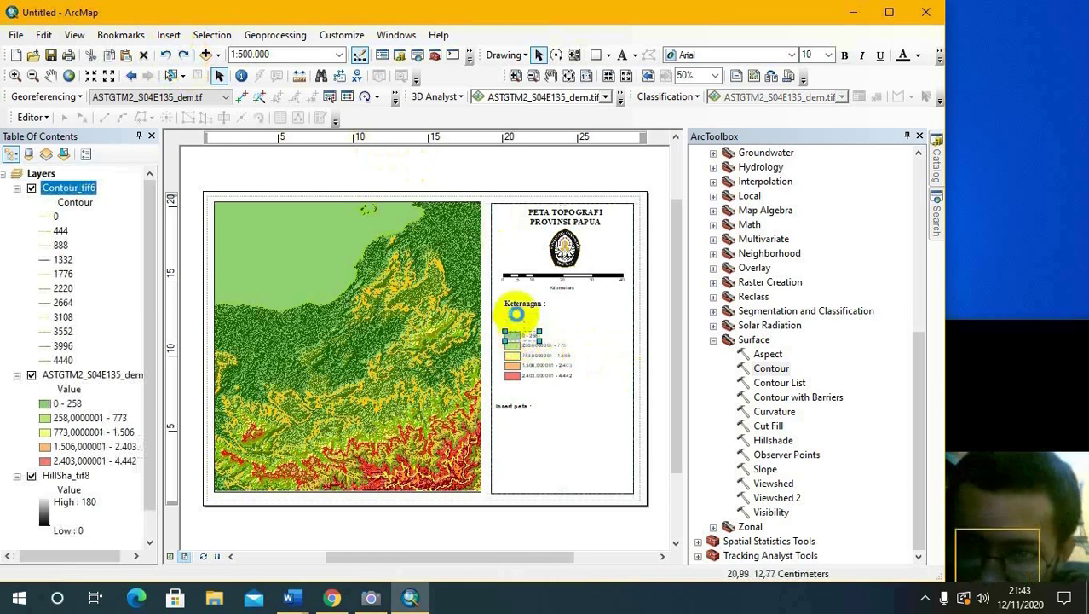
left_click_drag(516, 315, 517, 315)
left_click(707, 77)
left_click(714, 75)
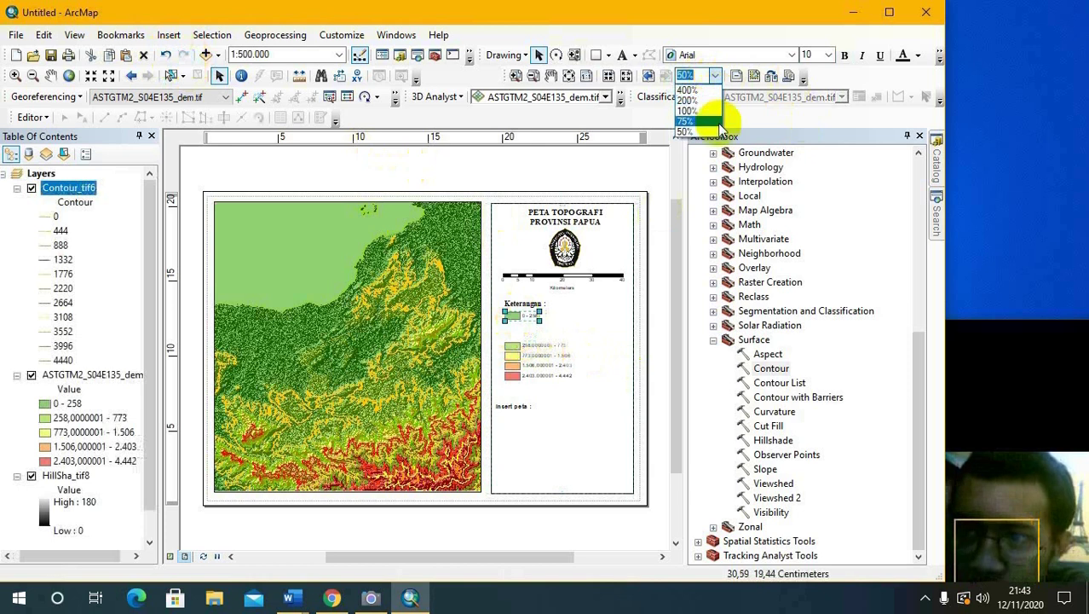
left_click(700, 120)
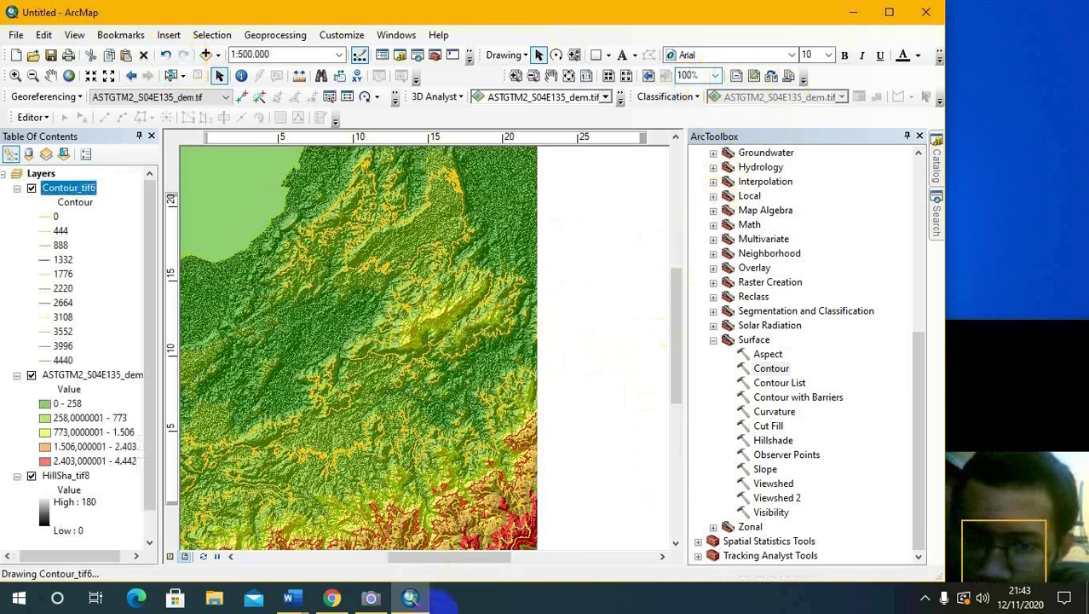
left_click_drag(450, 560, 489, 559)
left_click(501, 350)
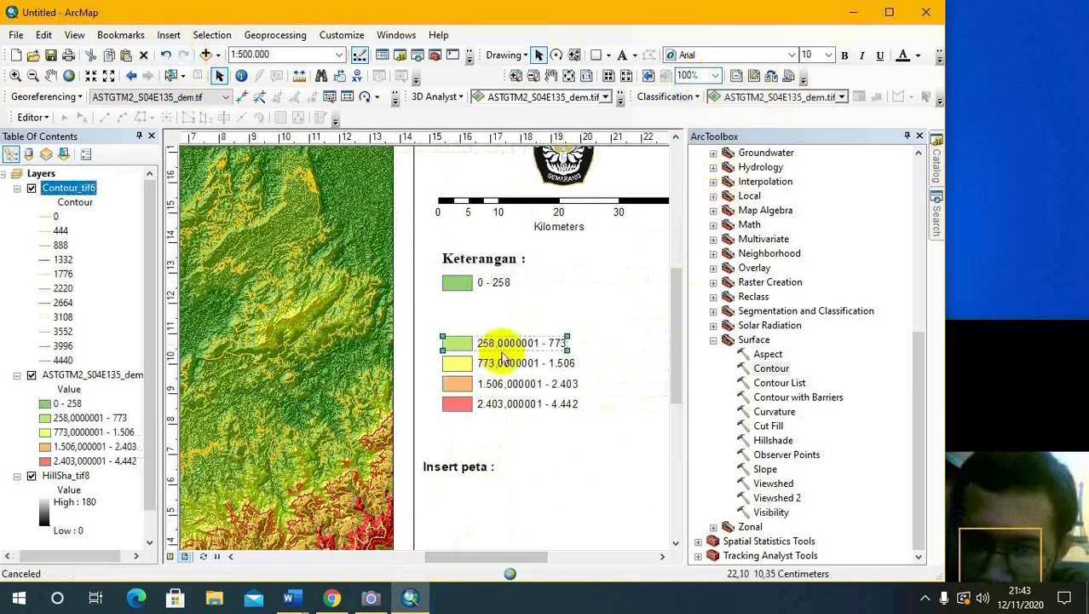
left_click_drag(477, 341, 472, 305)
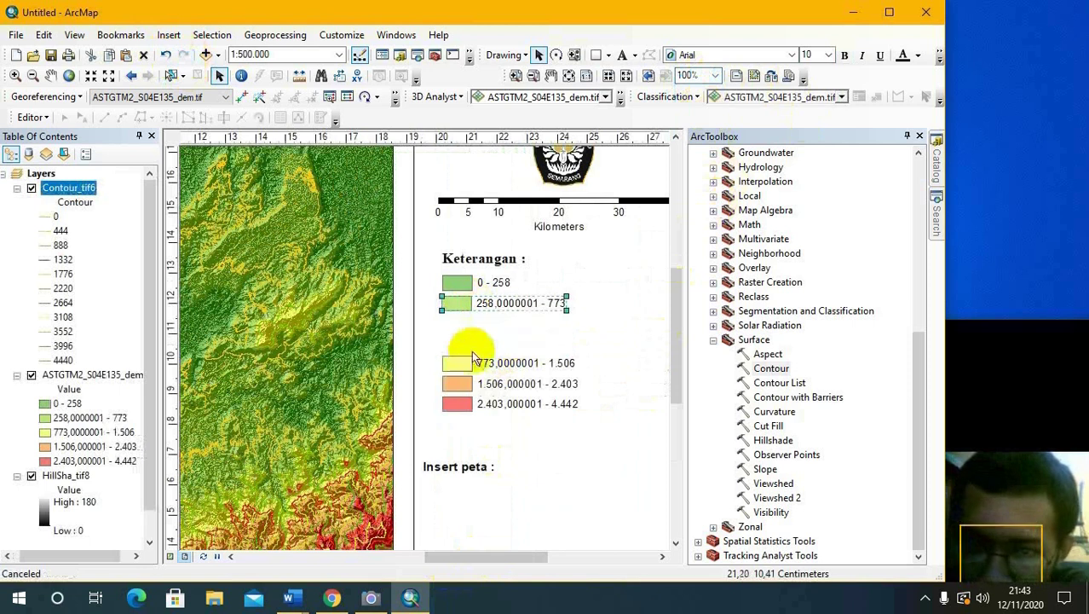
- Move the 773,0000001 - 1.506, 1.506,000001 - 2.403 and 2.403,000001 - 4.442 legend entries up, stacking them evenly below the first two classes
left_click_drag(471, 363, 470, 323)
left_click_drag(460, 383, 466, 344)
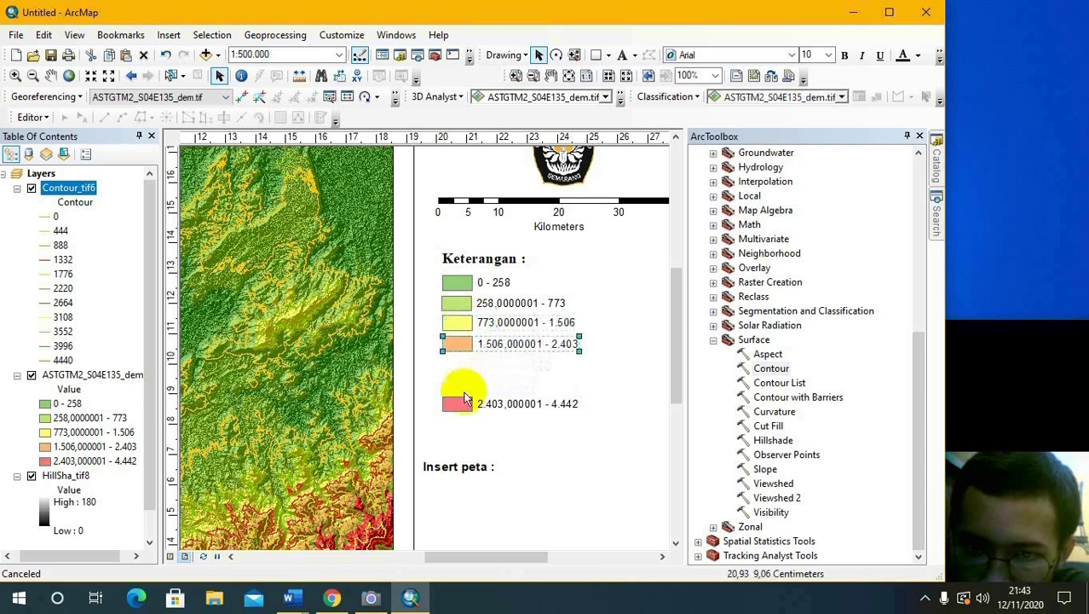
left_click_drag(461, 410, 467, 362)
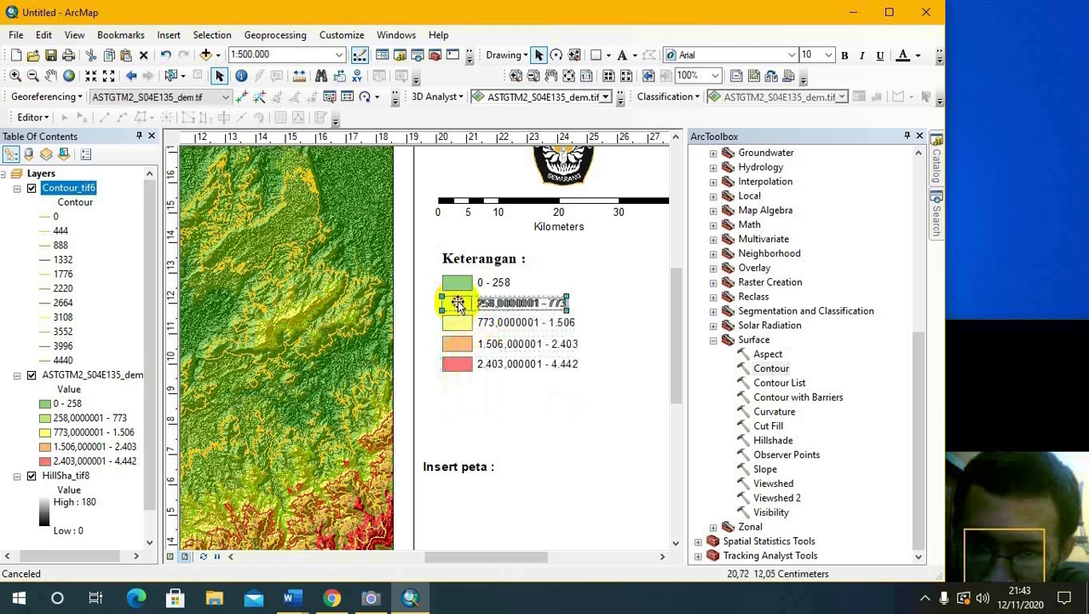
left_click_drag(458, 302, 457, 304)
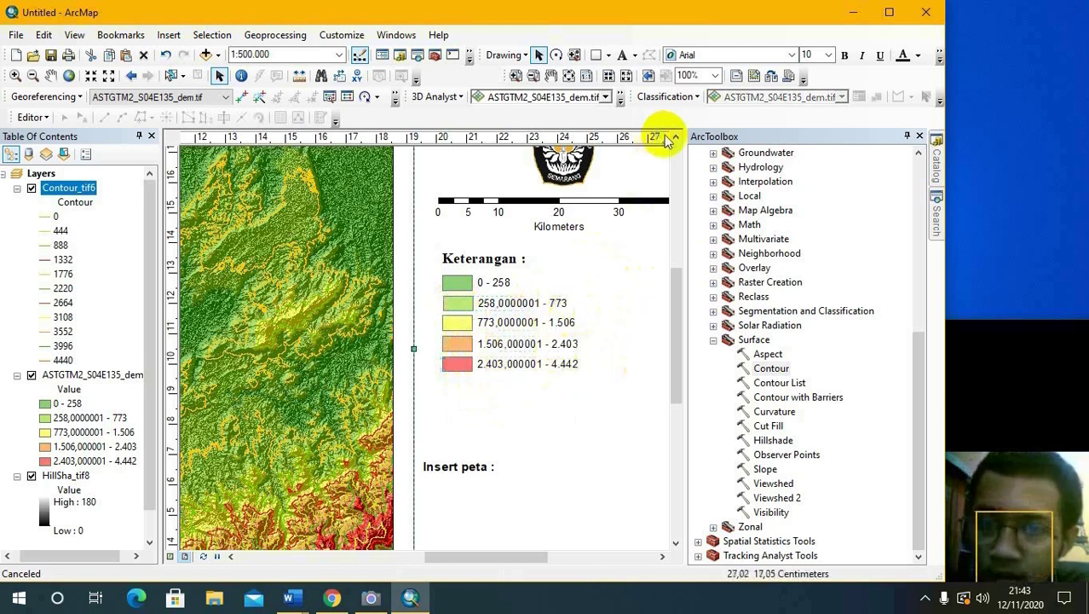
- Move the "Insert peta :" label up to just below the last legend entry, viewing the layout at 50%
left_click(715, 75)
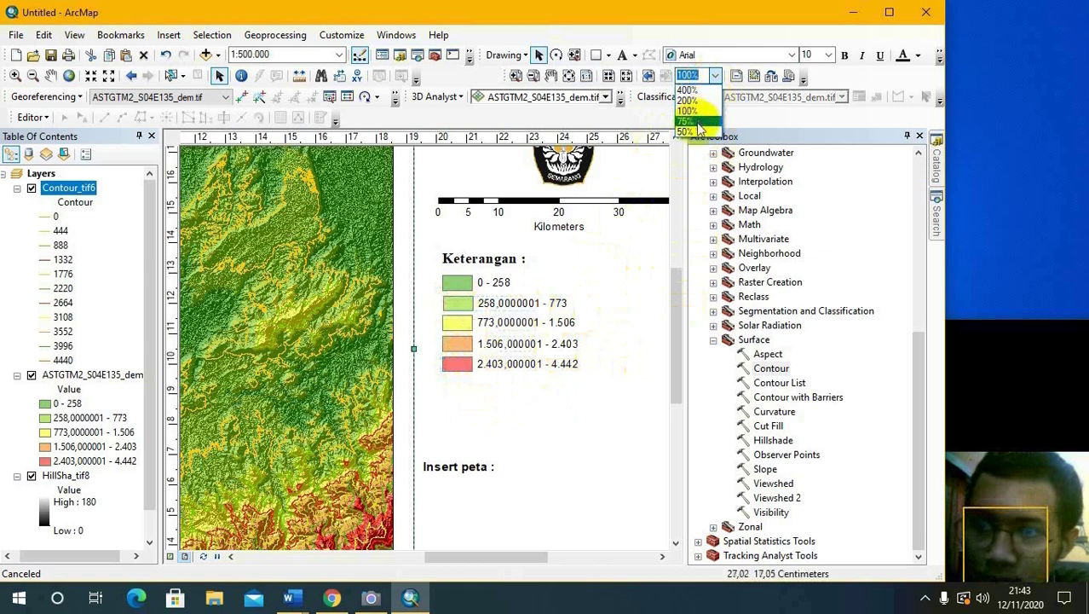
left_click(687, 130)
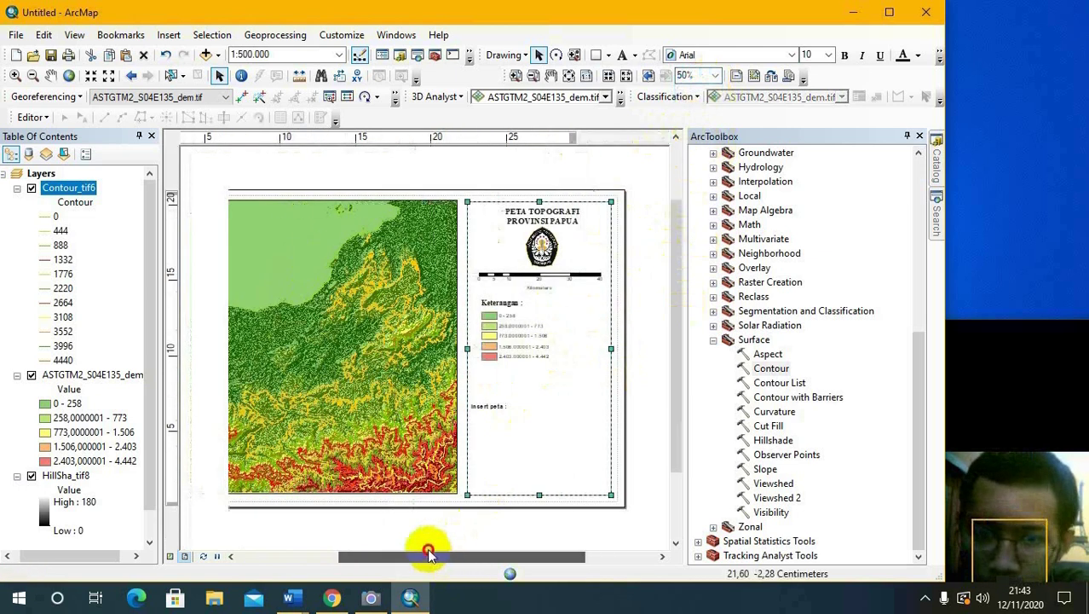
left_click(502, 410)
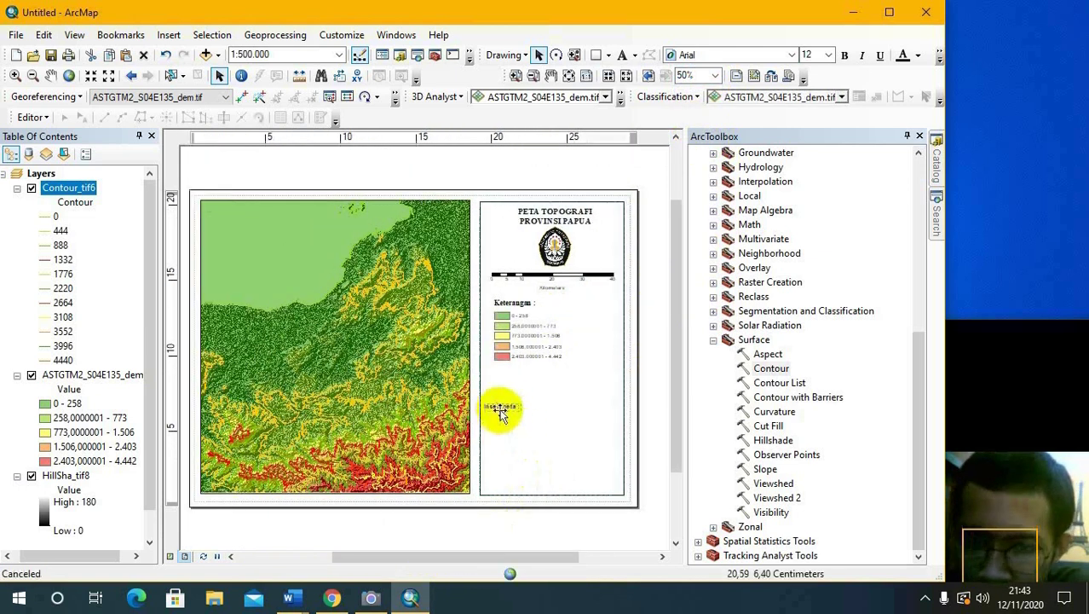
left_click_drag(509, 407, 521, 381)
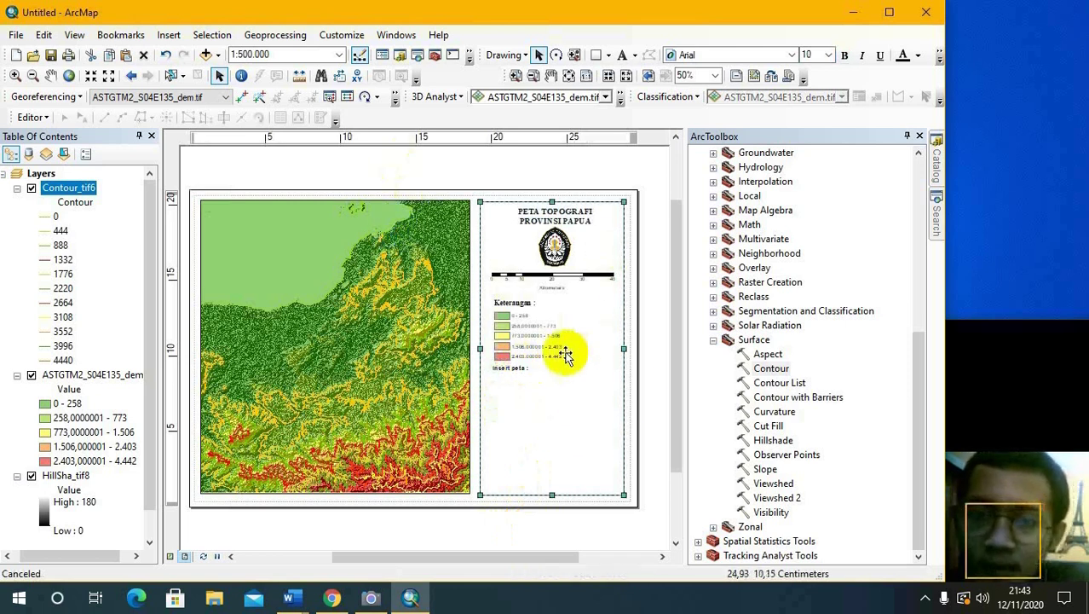
left_click(639, 388)
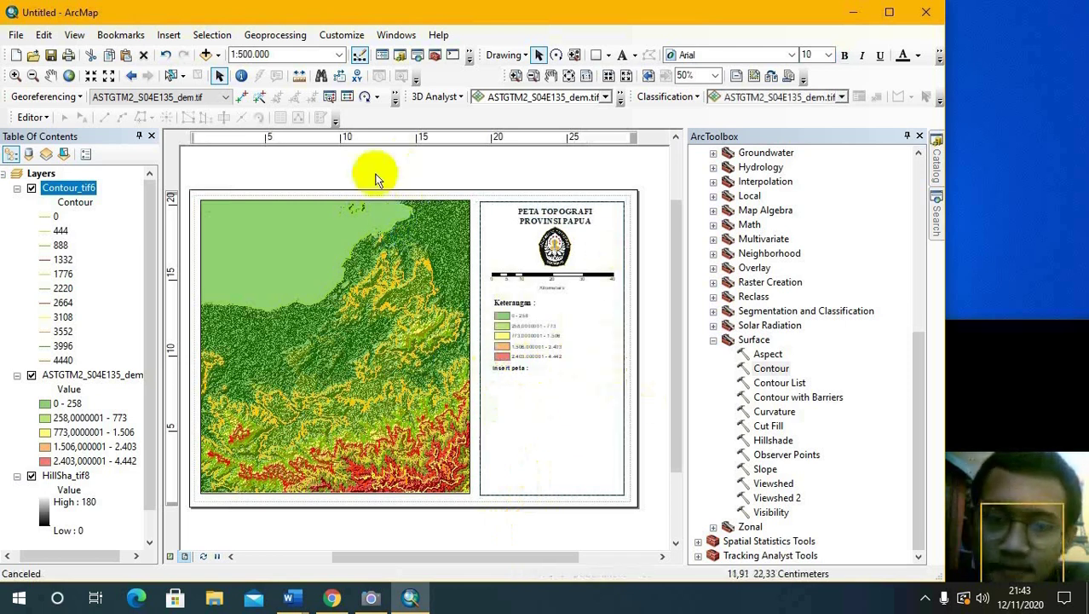
- Insert a new data frame and place it in the side panel below the "Insert peta :" label
left_click(169, 35)
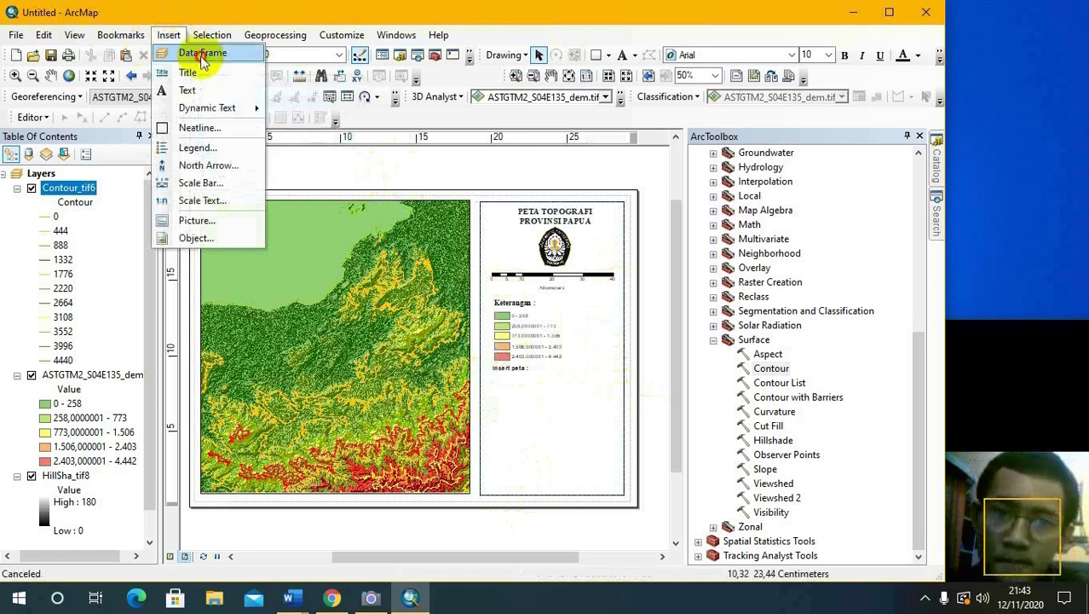
left_click(203, 54)
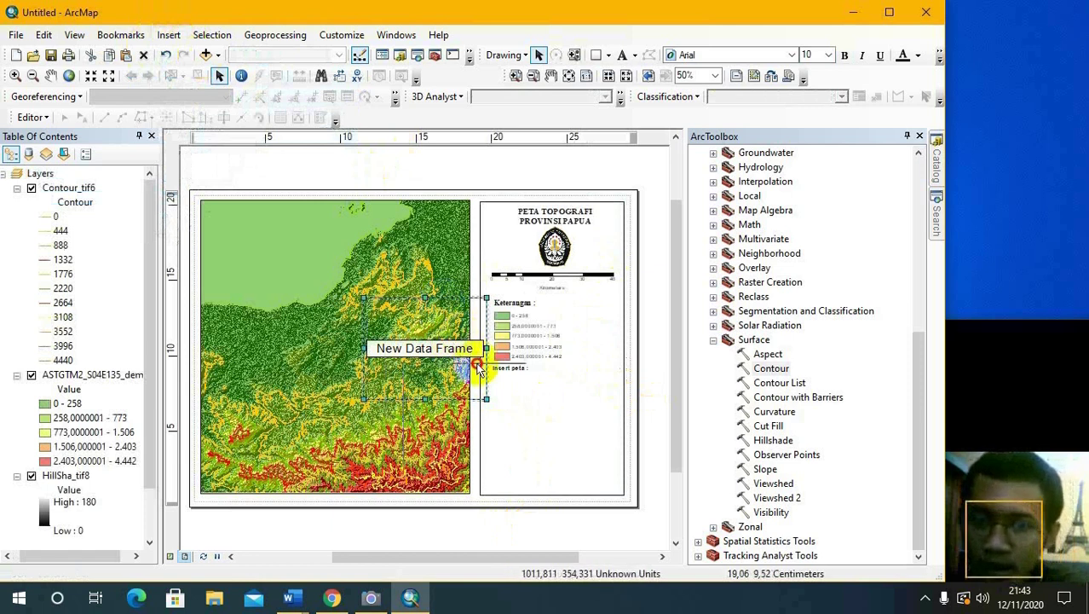
left_click_drag(477, 368, 572, 399)
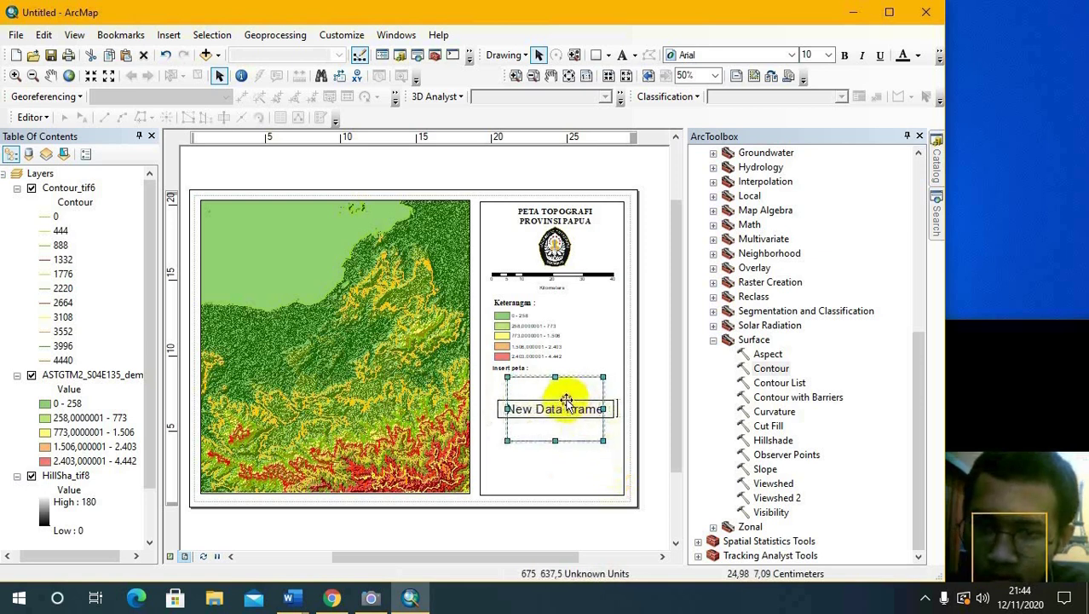
left_click_drag(567, 401, 565, 399)
double_click(562, 406)
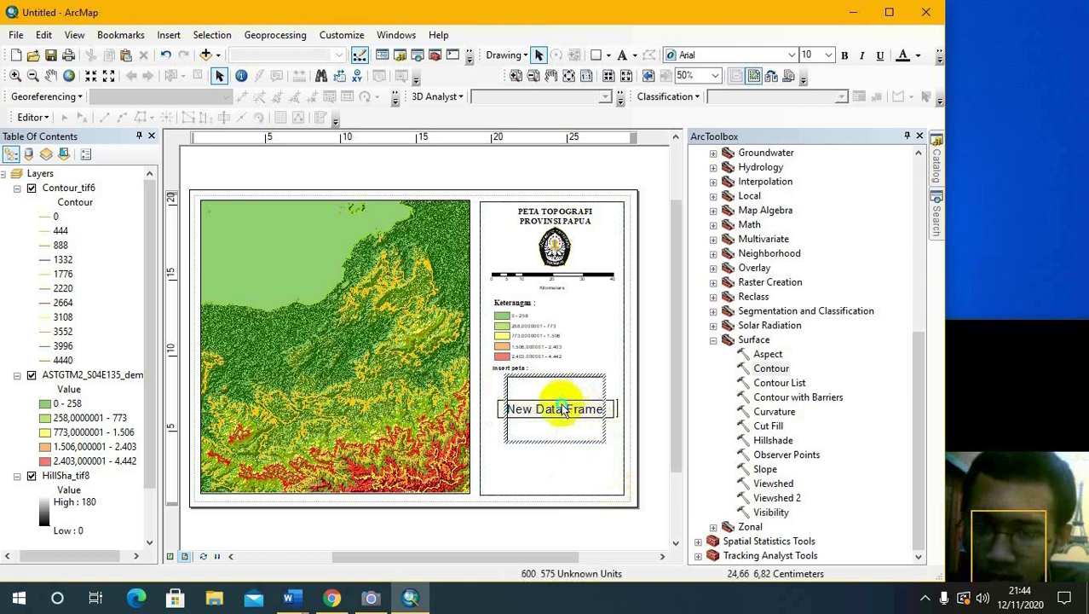
right_click(562, 408)
left_click(559, 422)
left_click(641, 427)
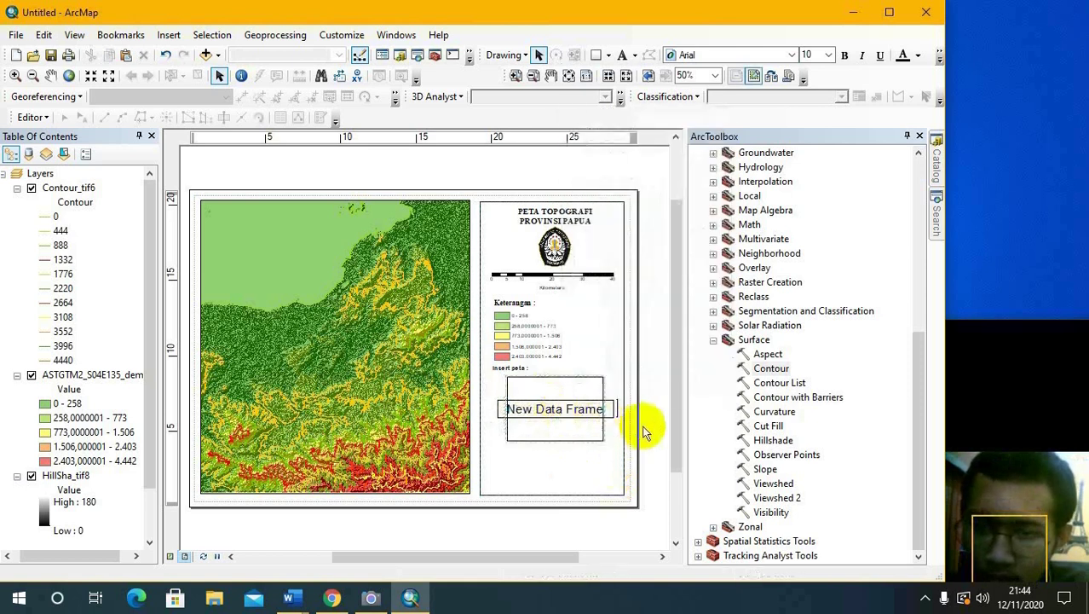
right_click(556, 410)
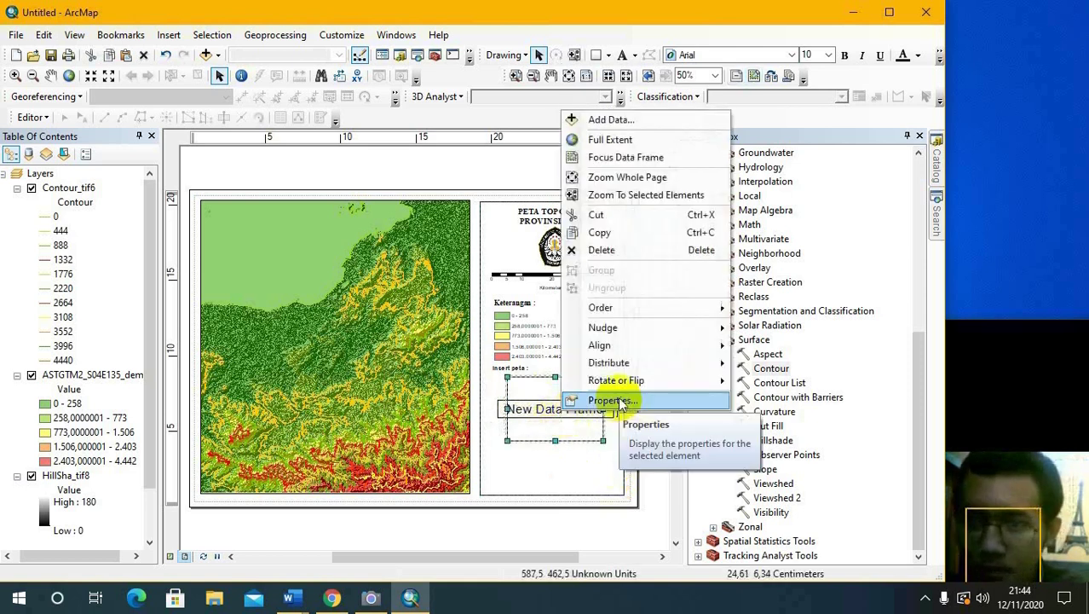
left_click(609, 400)
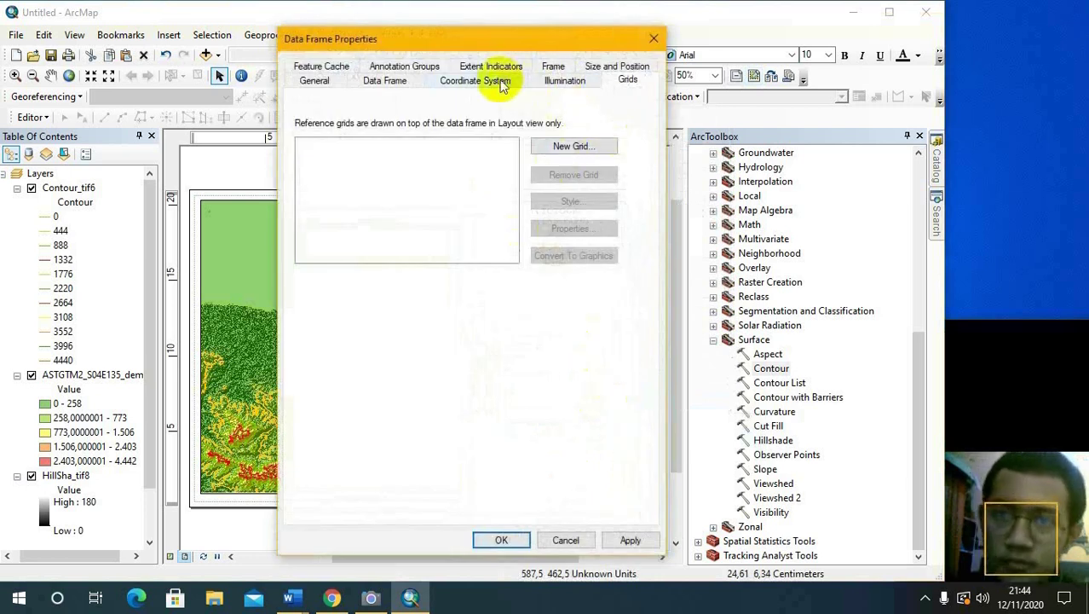
left_click(654, 38)
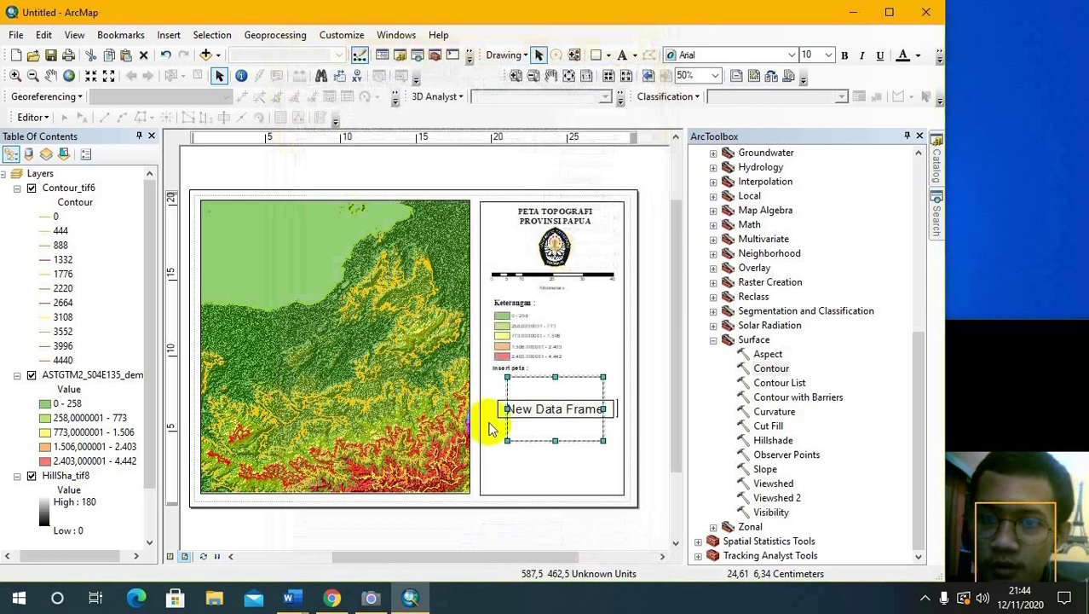
- Find the shapefile folder within the DATA UNTUK PRAKTIKUM data and add Indo_provinces.shp to the new data frame
right_click(540, 413)
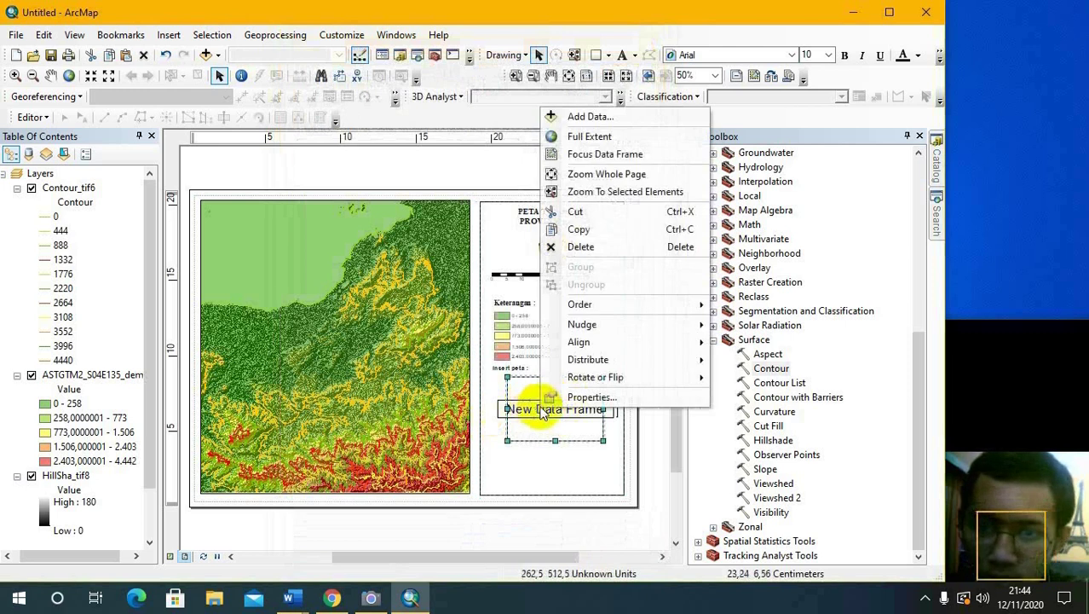
left_click(633, 116)
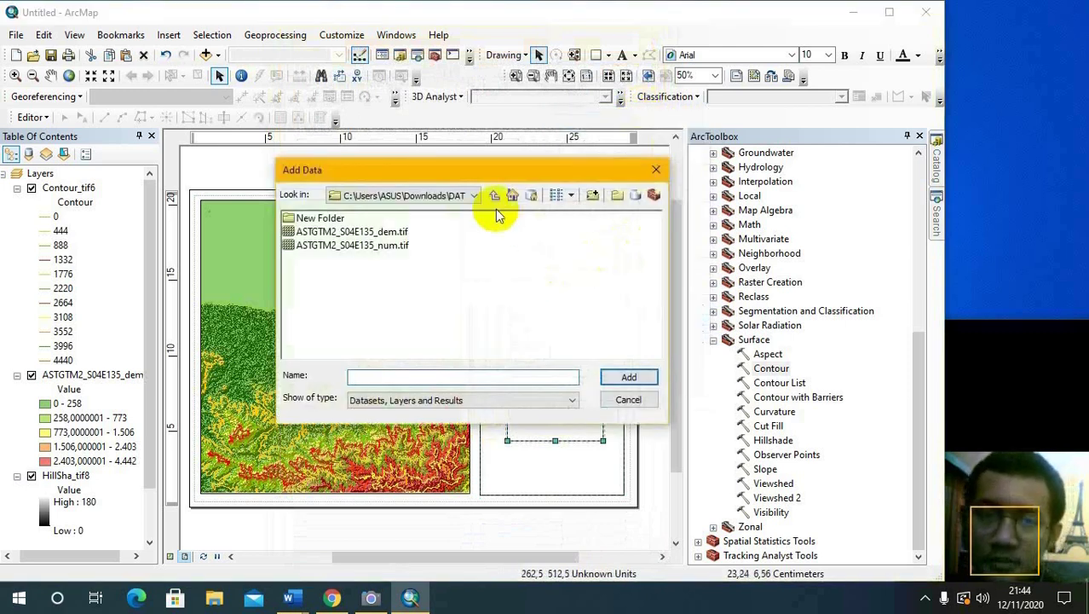
left_click(474, 195)
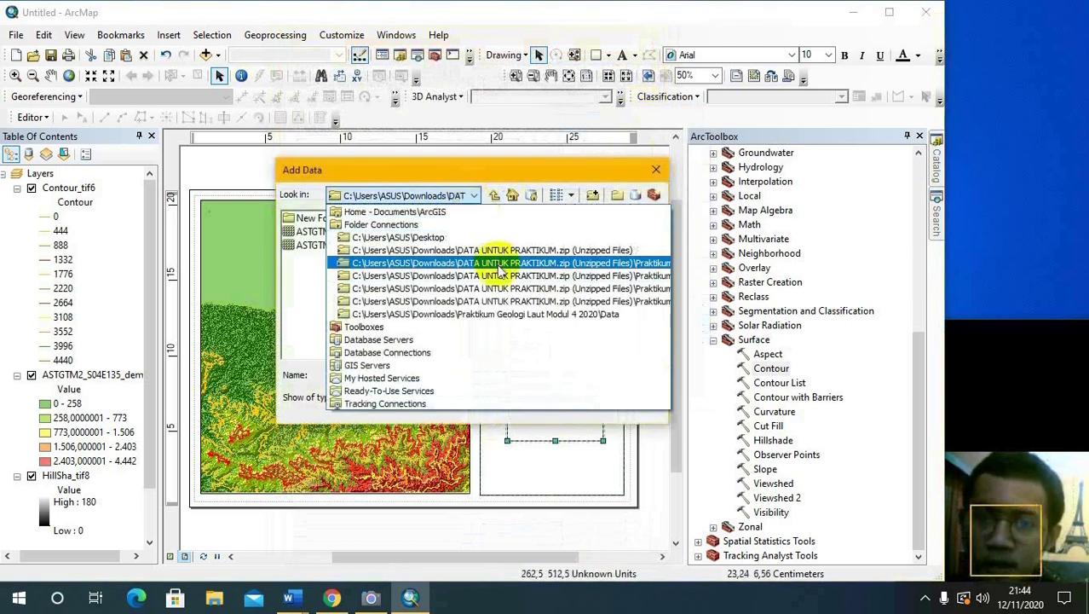
left_click(501, 263)
left_click(452, 196)
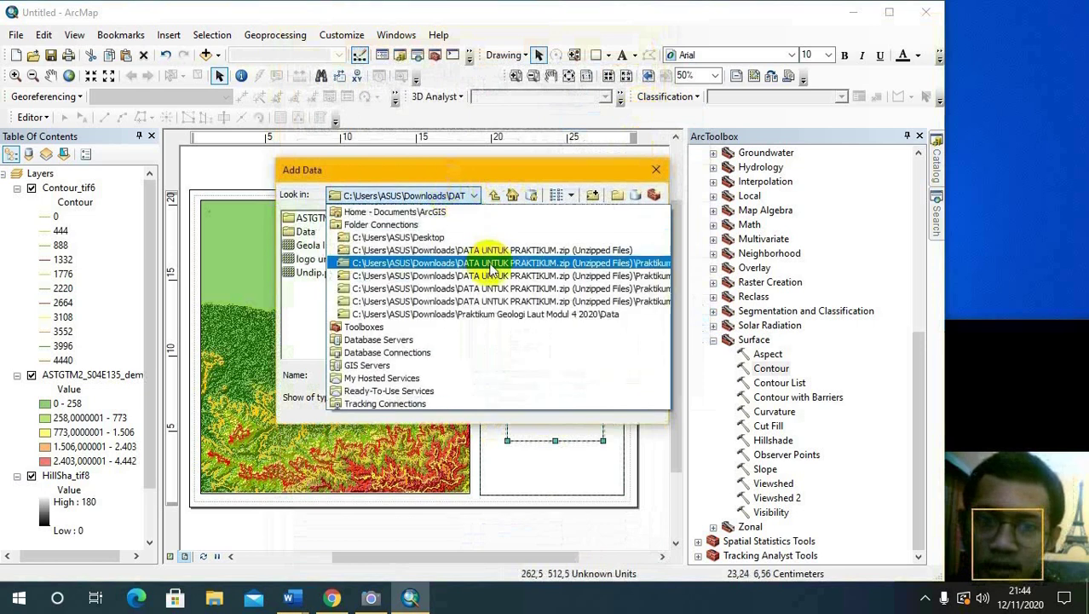
left_click(501, 277)
left_click(473, 195)
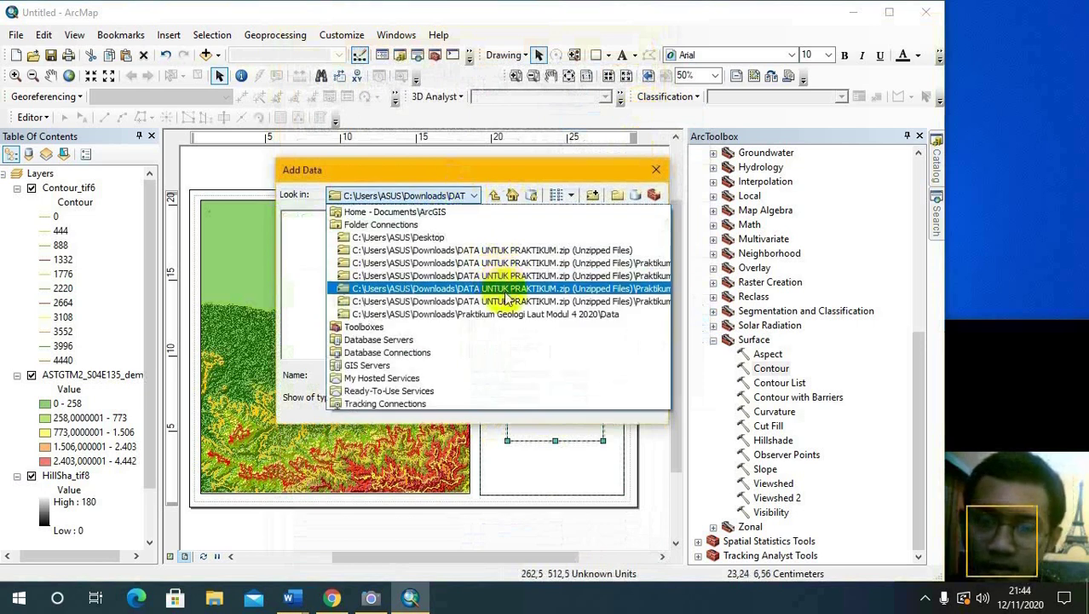
left_click(499, 296)
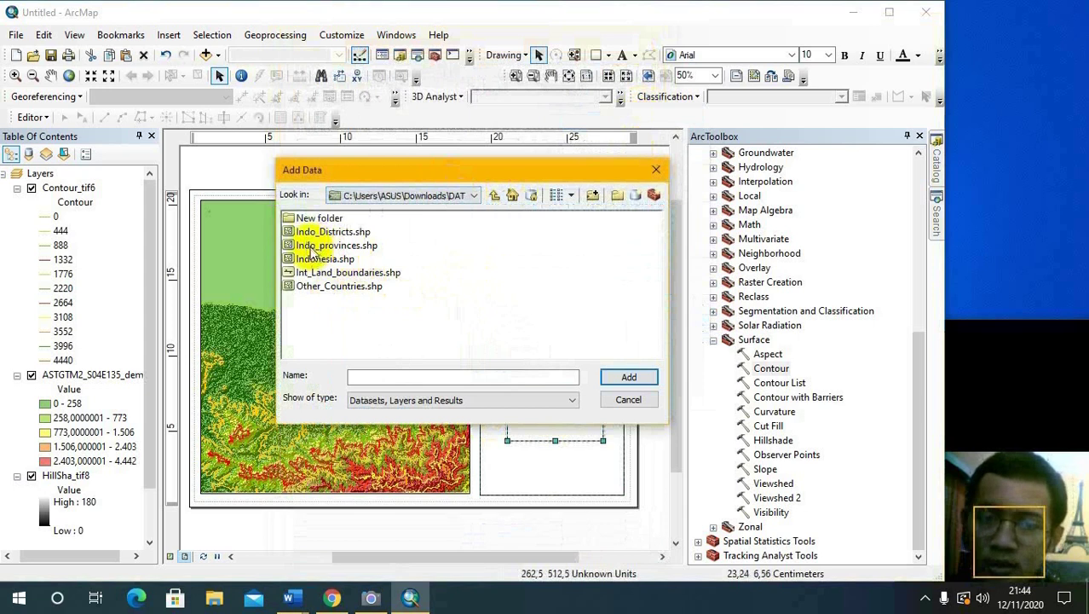
left_click(640, 376)
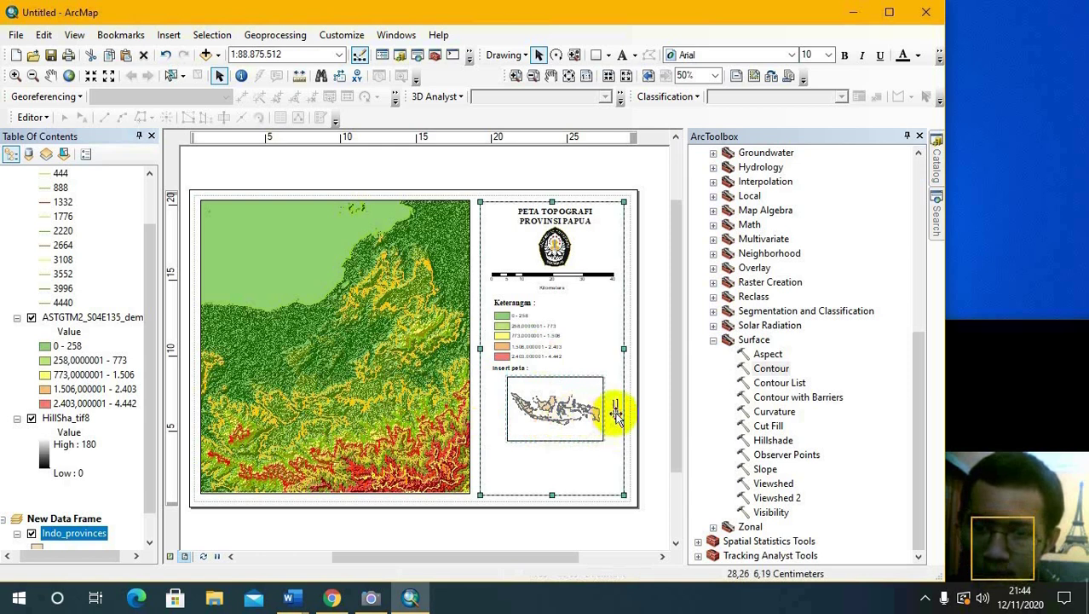
- Select the inset data frame and undo the addition of the provinces layer
left_click(580, 423)
left_click(581, 423)
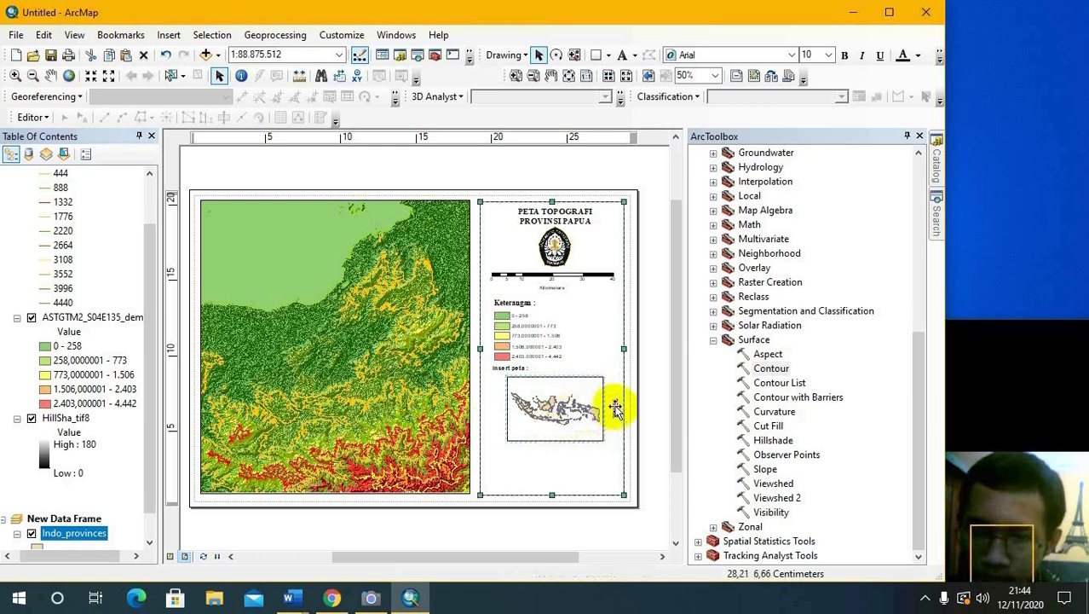
left_click(565, 422)
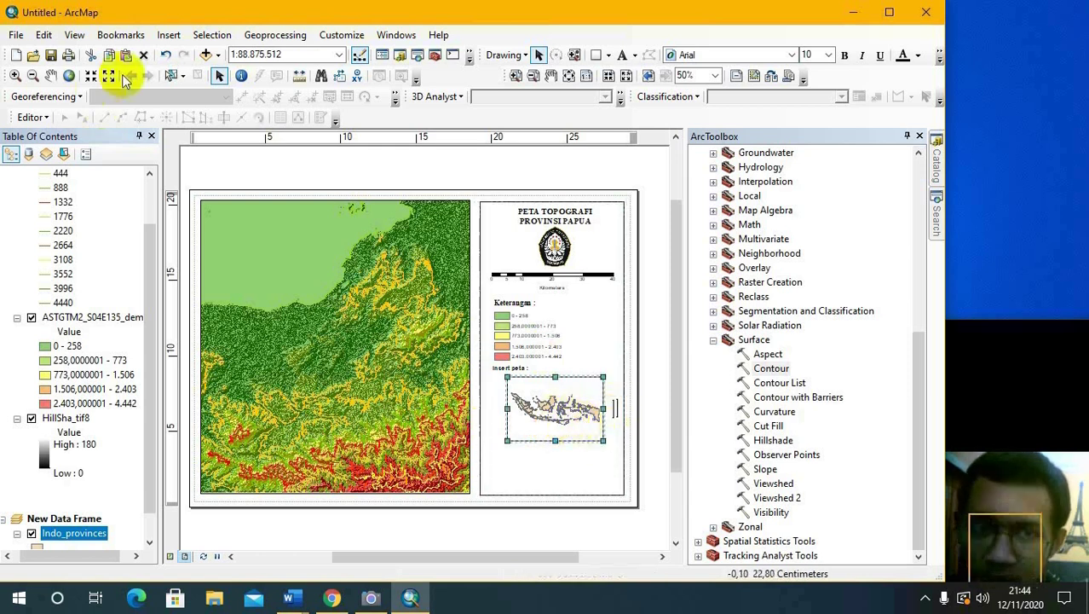
left_click(166, 56)
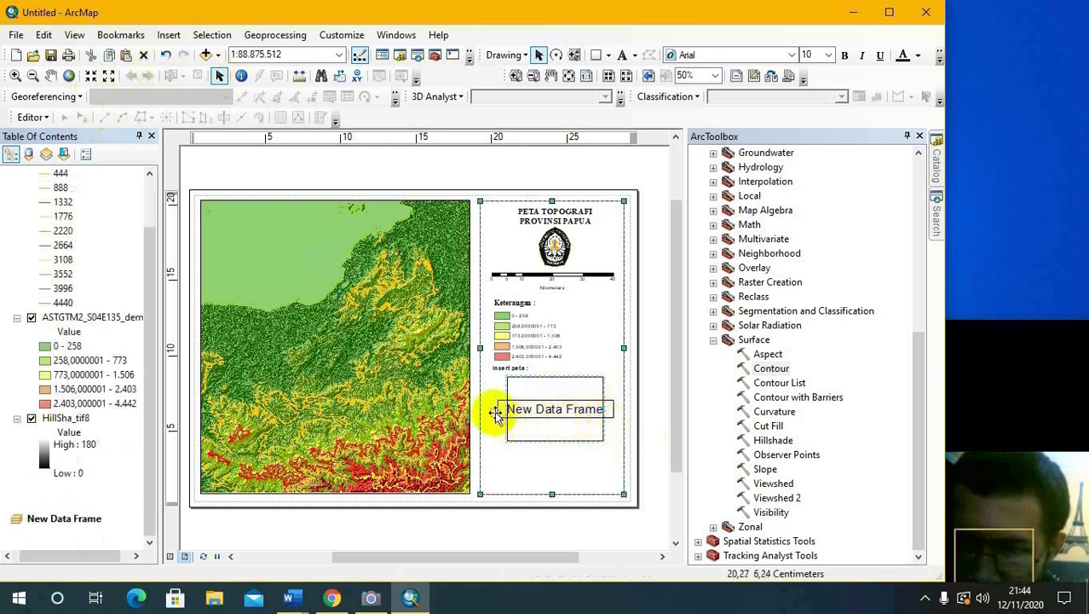
- Enlarge the empty inset data frame to nearly the side panel's width and centre it below the "Insert peta :" label
left_click(549, 409)
mouse_move(555, 413)
left_mouse_down()
mouse_move(550, 431)
mouse_move(549, 407)
mouse_move(540, 414)
mouse_move(573, 419)
mouse_move(562, 433)
left_mouse_up()
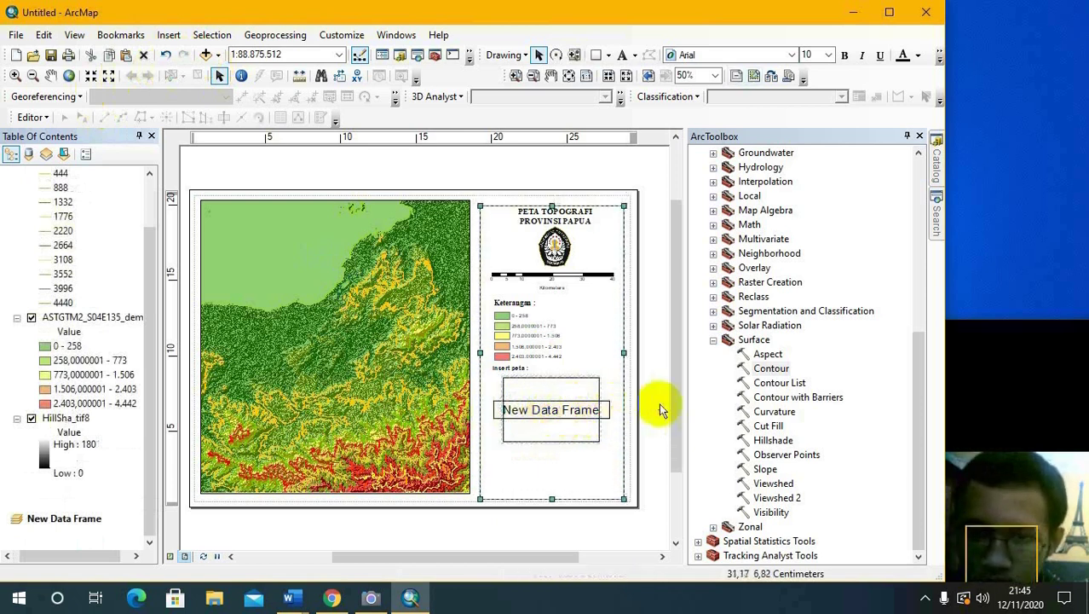
left_click(580, 391)
left_click_drag(601, 381, 624, 374)
left_click(605, 408)
mouse_move(587, 413)
left_mouse_down()
mouse_move(576, 415)
mouse_move(589, 418)
mouse_move(578, 414)
mouse_move(584, 406)
left_mouse_up()
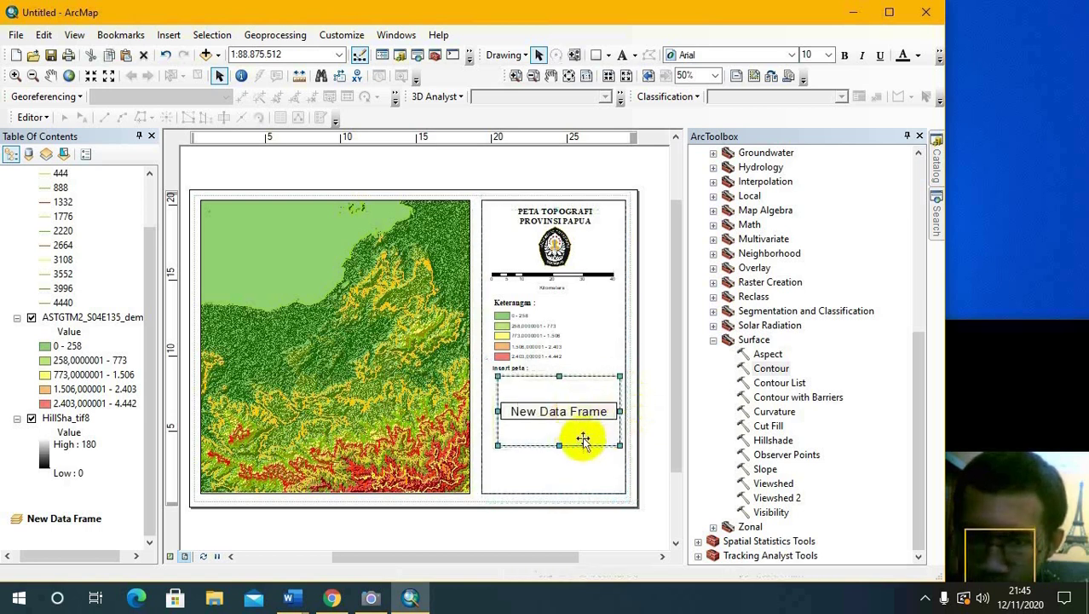
left_click_drag(576, 426, 577, 428)
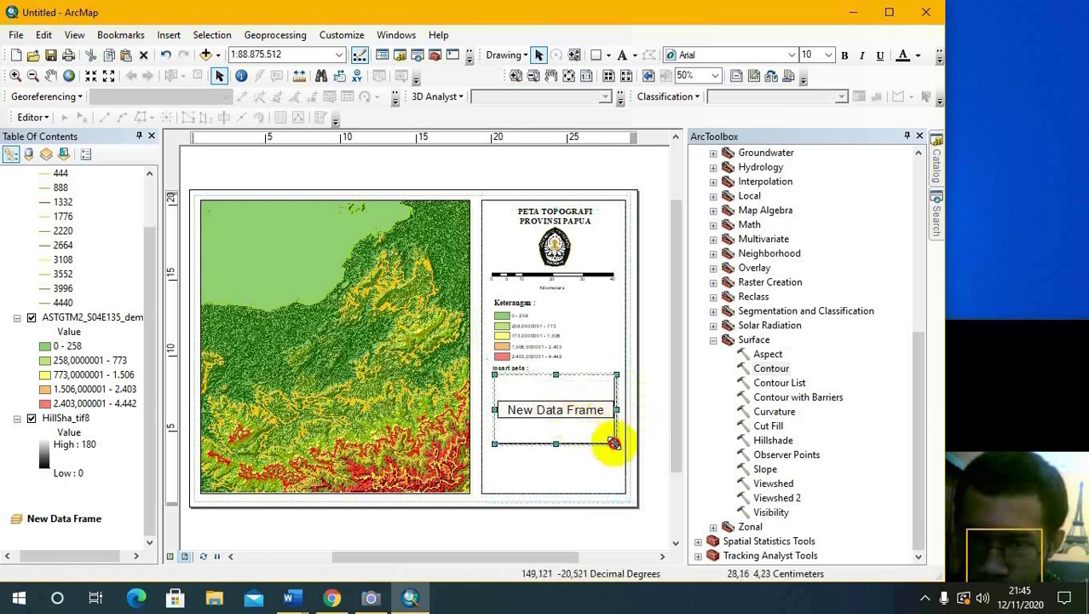
left_click_drag(616, 440, 575, 419)
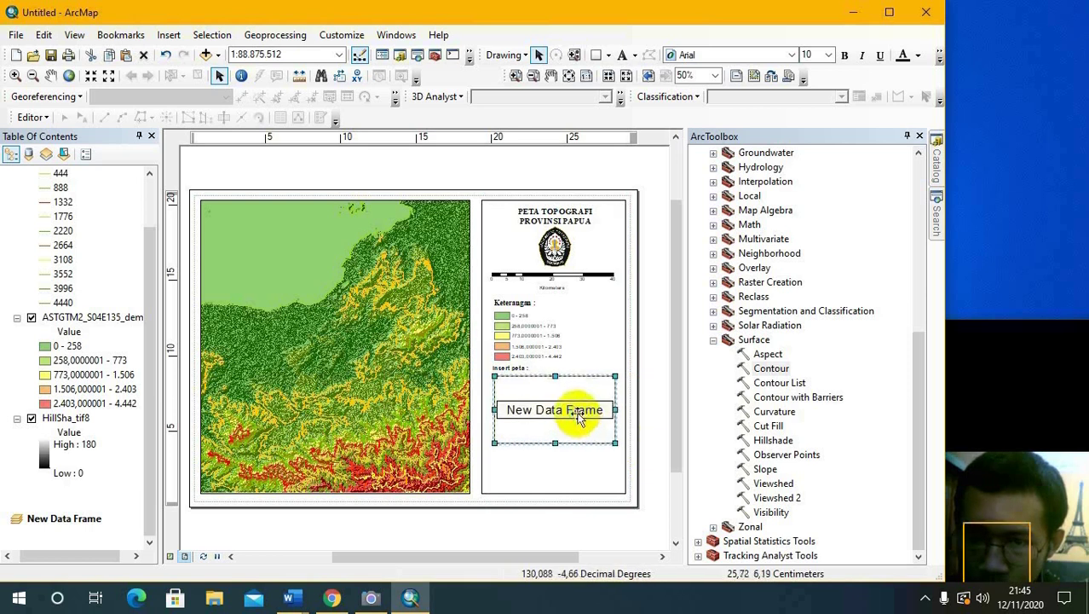
left_click(644, 414)
- Add the Indo_provinces.shp layer to the resized inset data frame
right_click(569, 416)
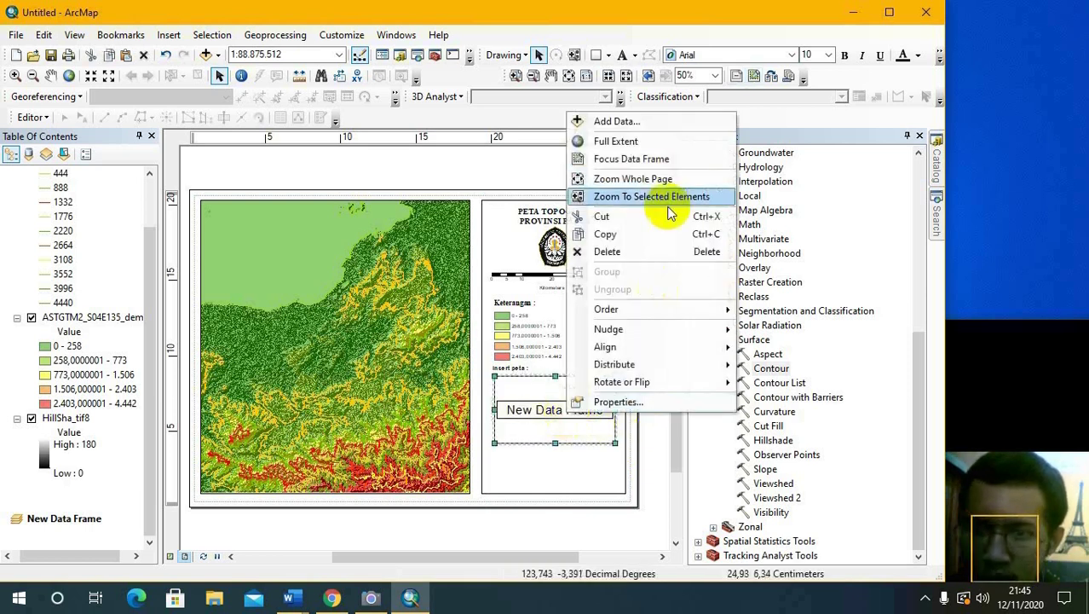
left_click(630, 117)
left_click(332, 232)
left_click(336, 246)
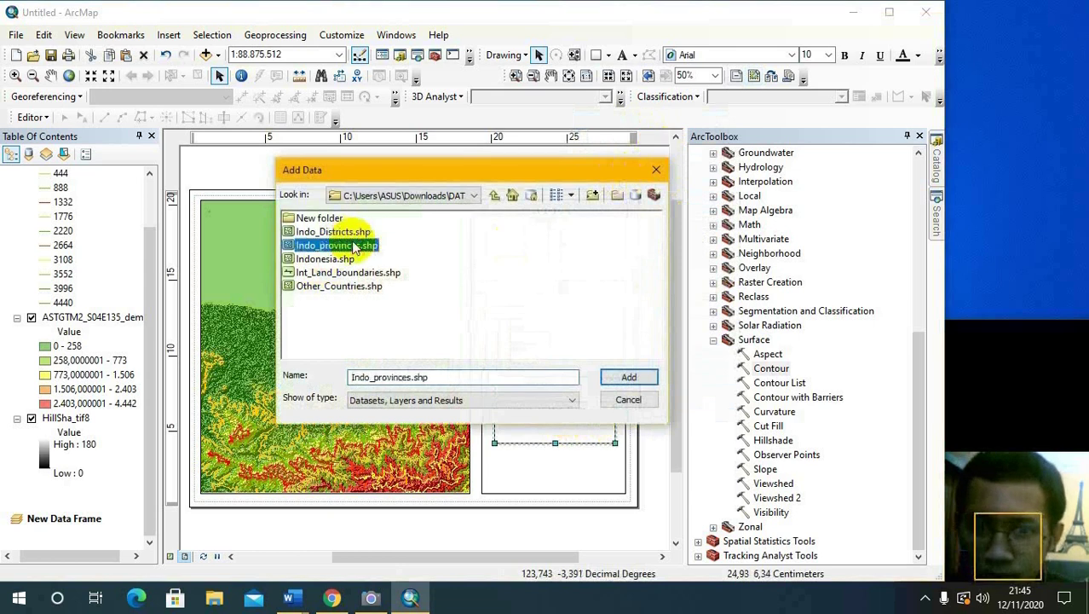
left_click(628, 377)
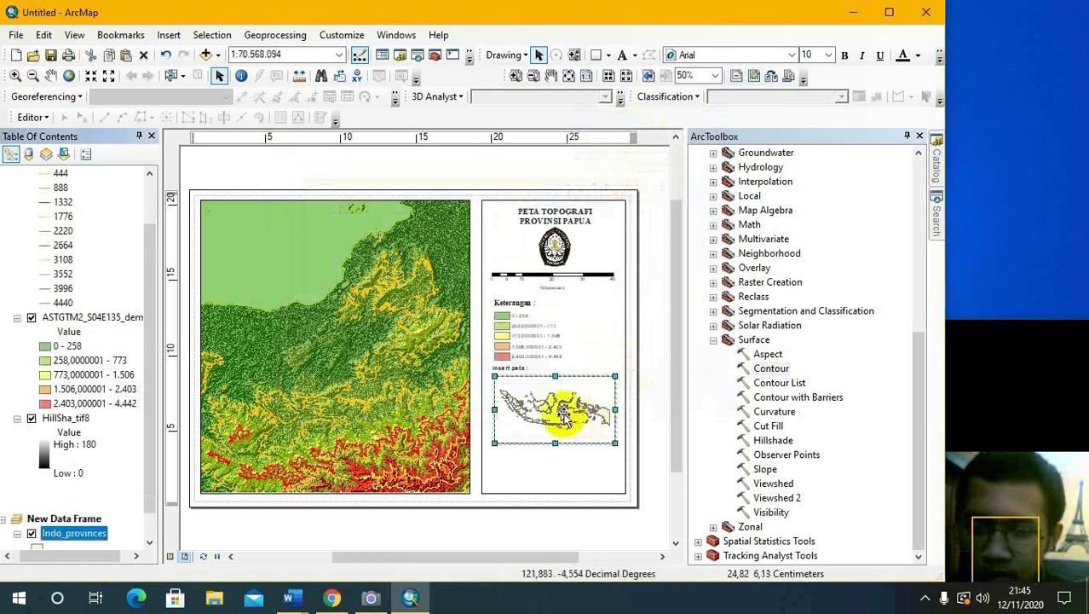
- Give the inset data frame a light blue background in its frame properties
right_click(566, 415)
left_click(629, 405)
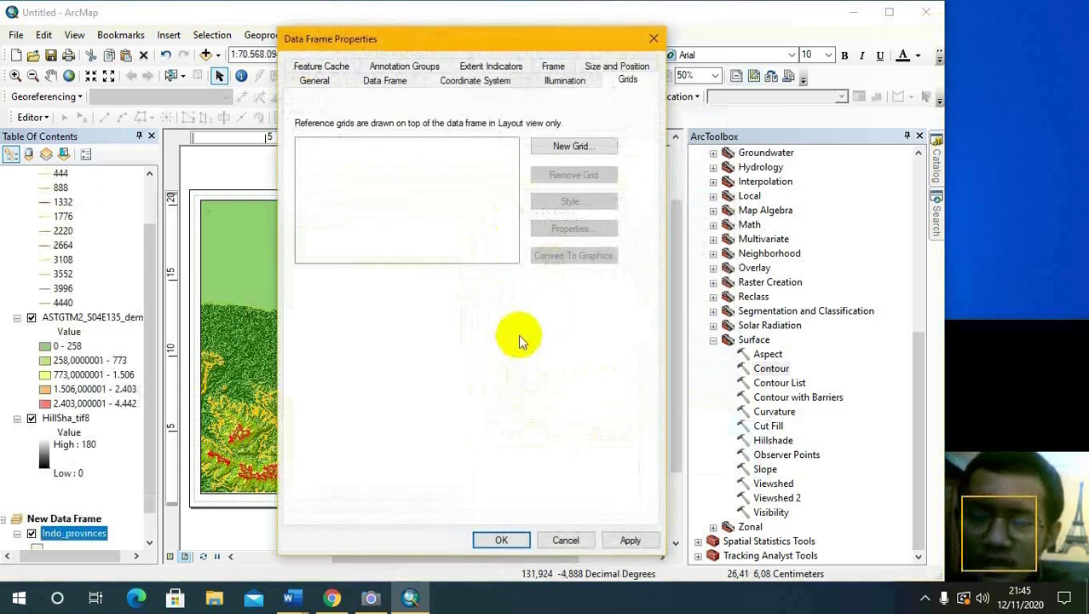
left_click(549, 66)
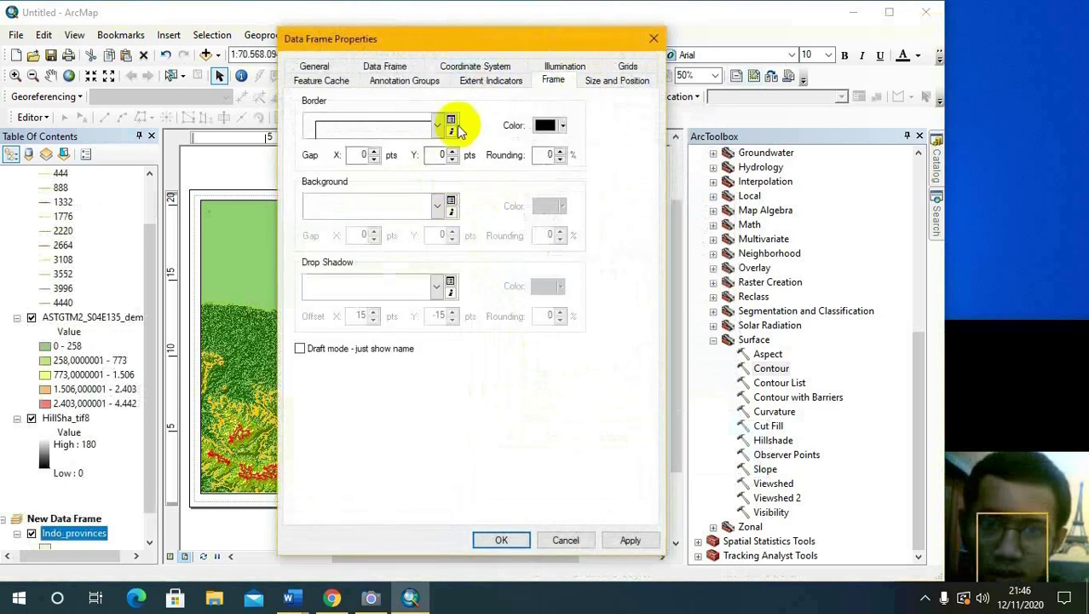
left_click(438, 208)
left_click(444, 250)
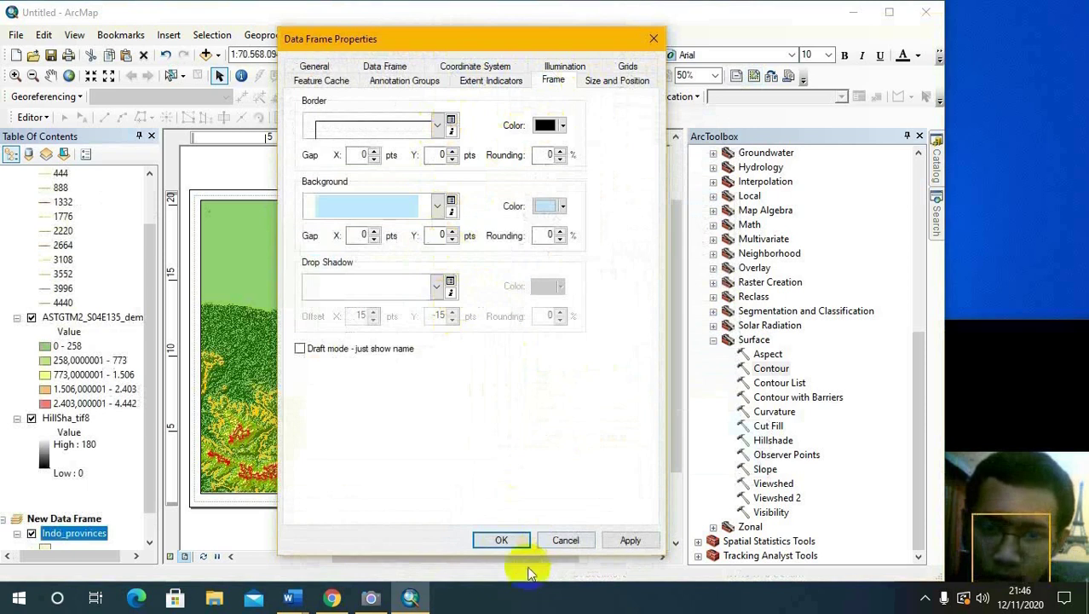
left_click(502, 540)
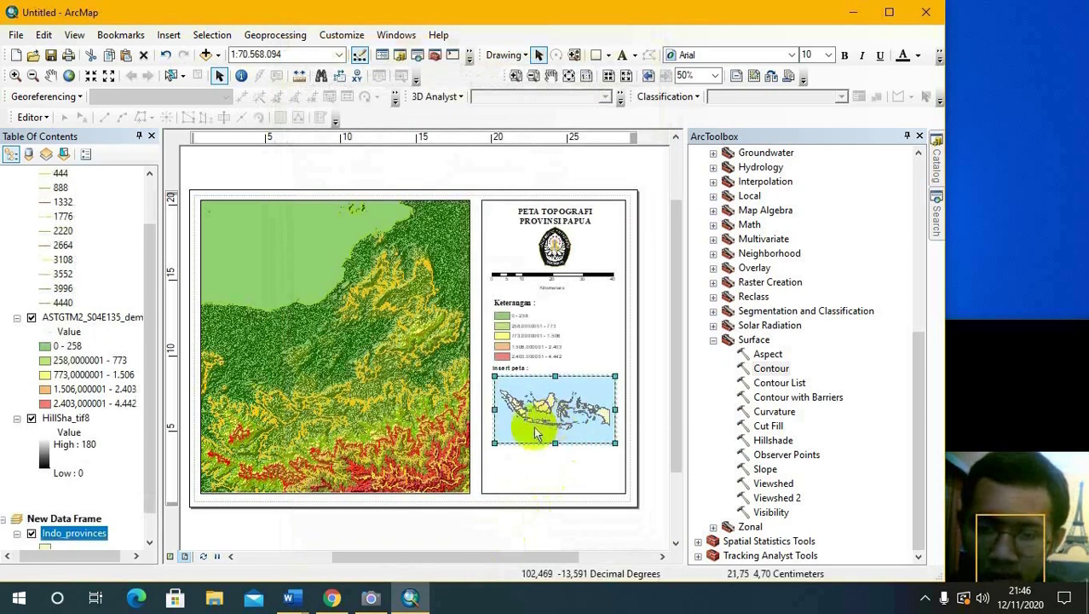
- Choose the light green Med Green fill symbol for the Indo_provinces layer's single-symbol symbology
scroll(145, 467, "down", 1)
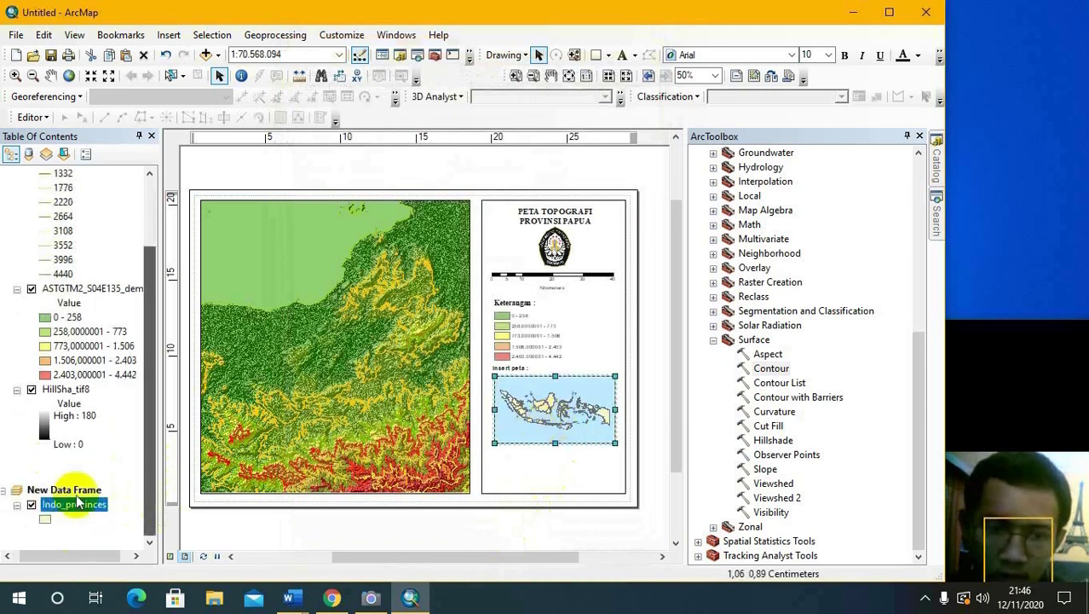
right_click(76, 504)
left_click(104, 489)
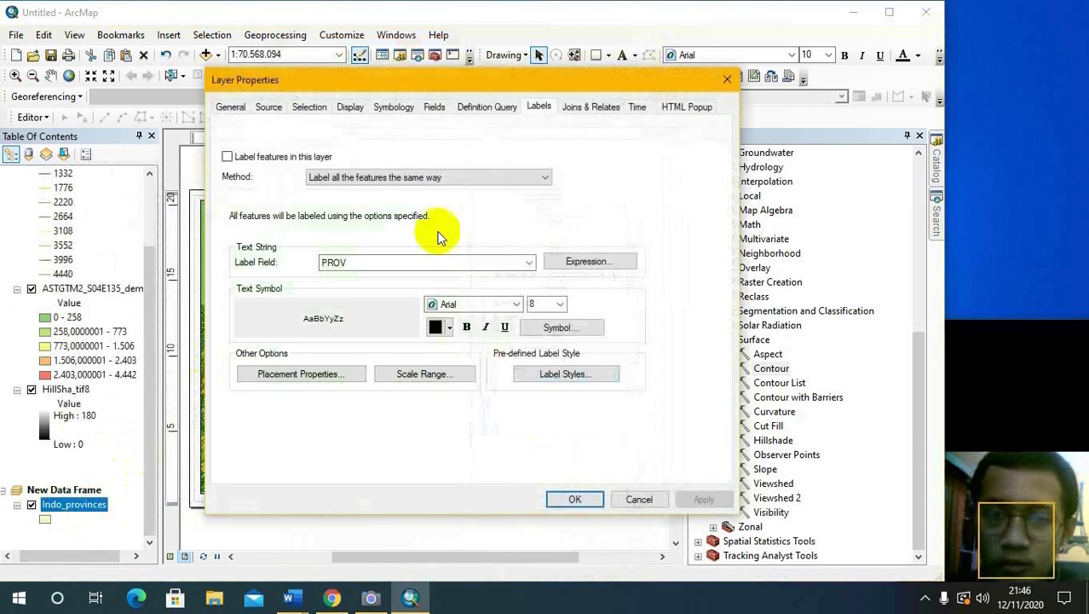
left_click(392, 108)
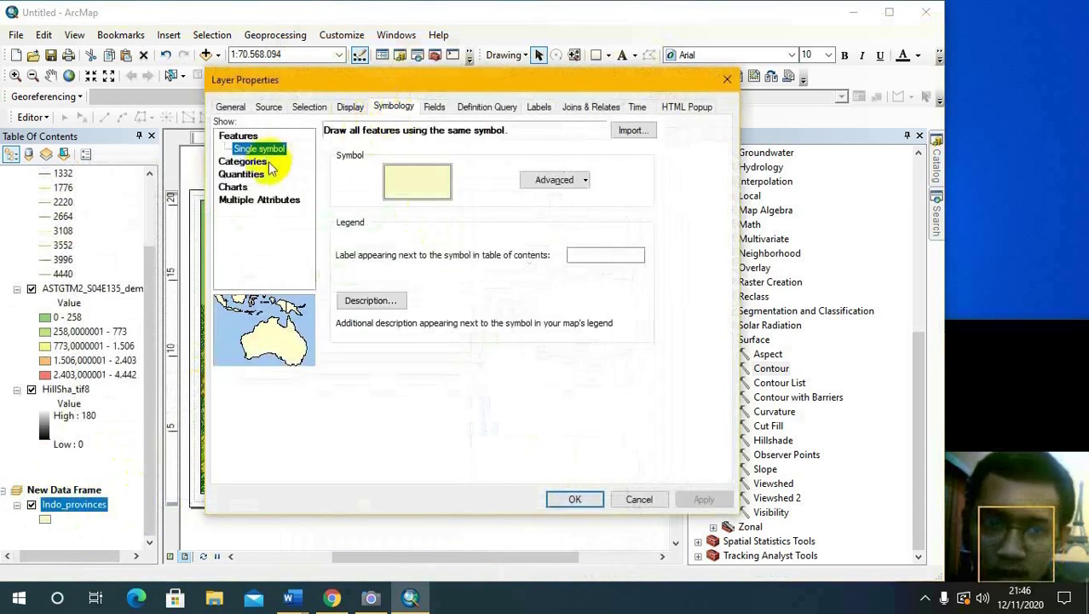
left_click(433, 181)
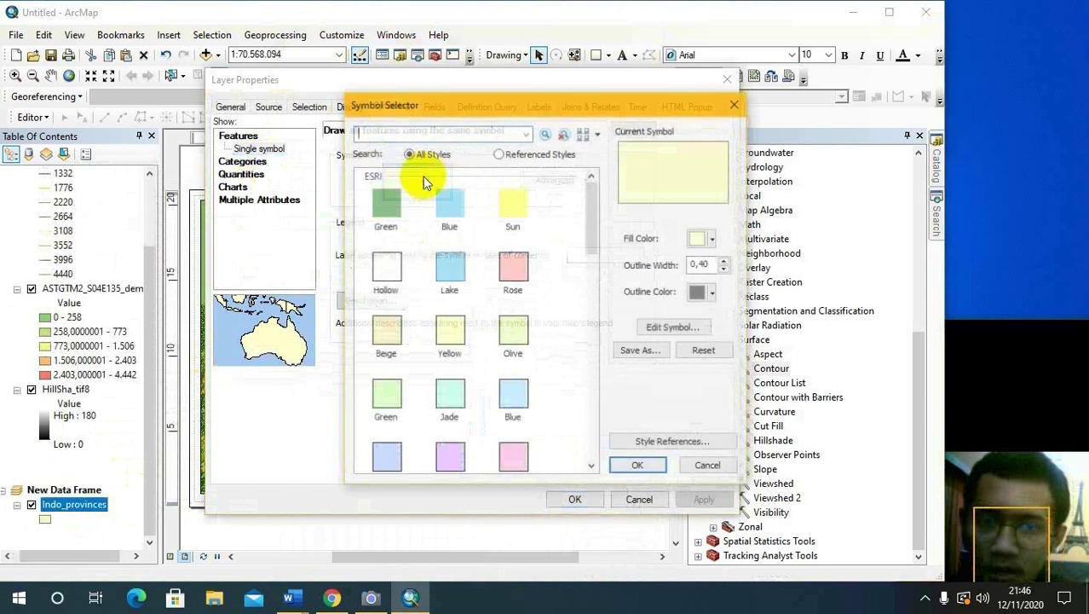
left_click_drag(593, 215, 592, 298)
left_click(387, 299)
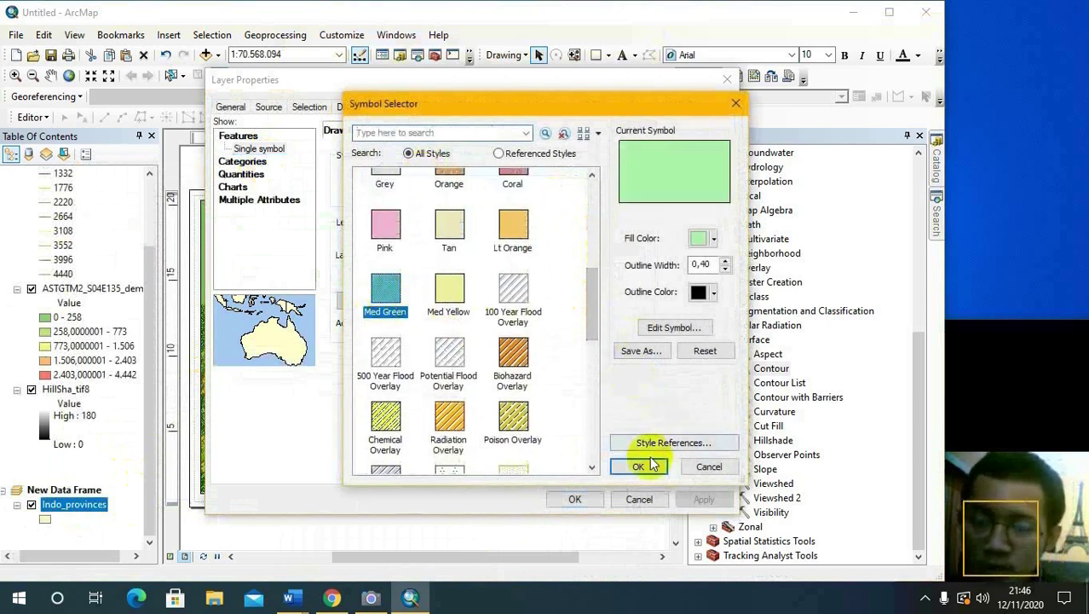
- Set the province symbol's outline colour to dark grey and apply the symbology to the Indo_provinces layer
left_click(713, 294)
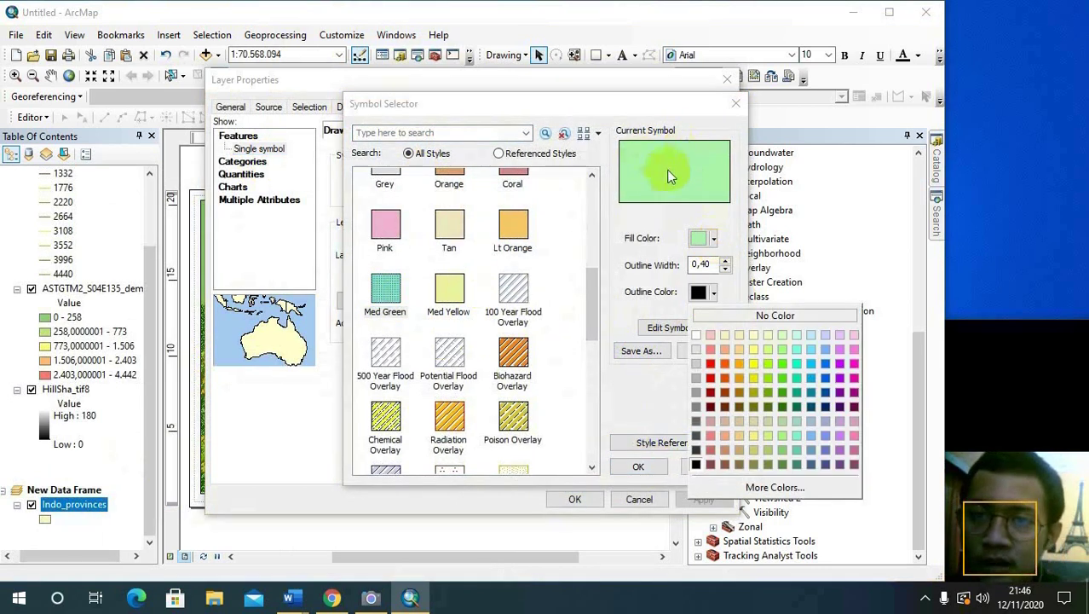
left_click(699, 452)
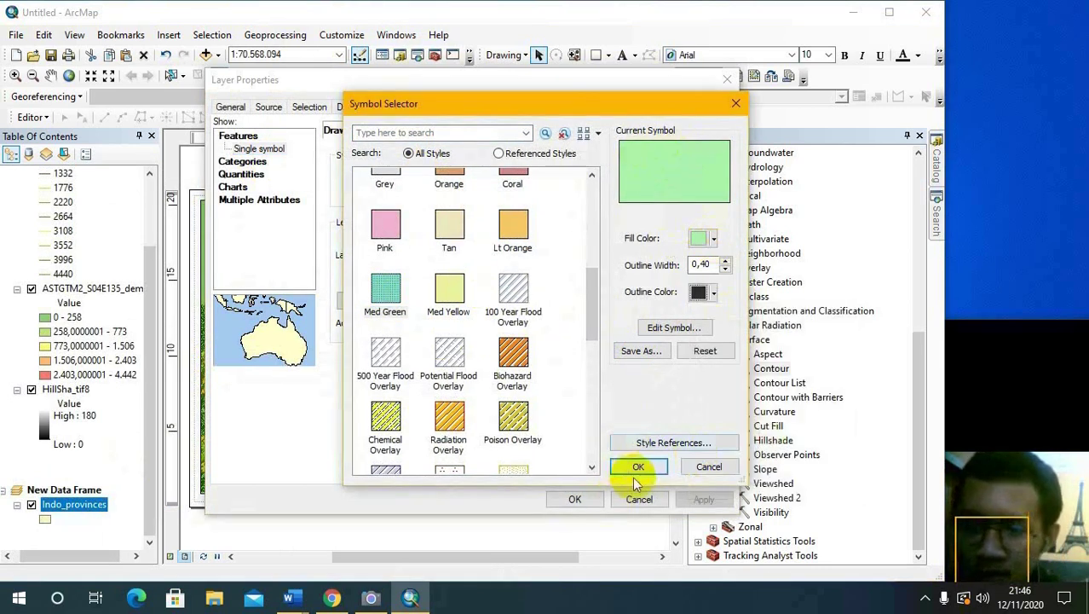
left_click(639, 467)
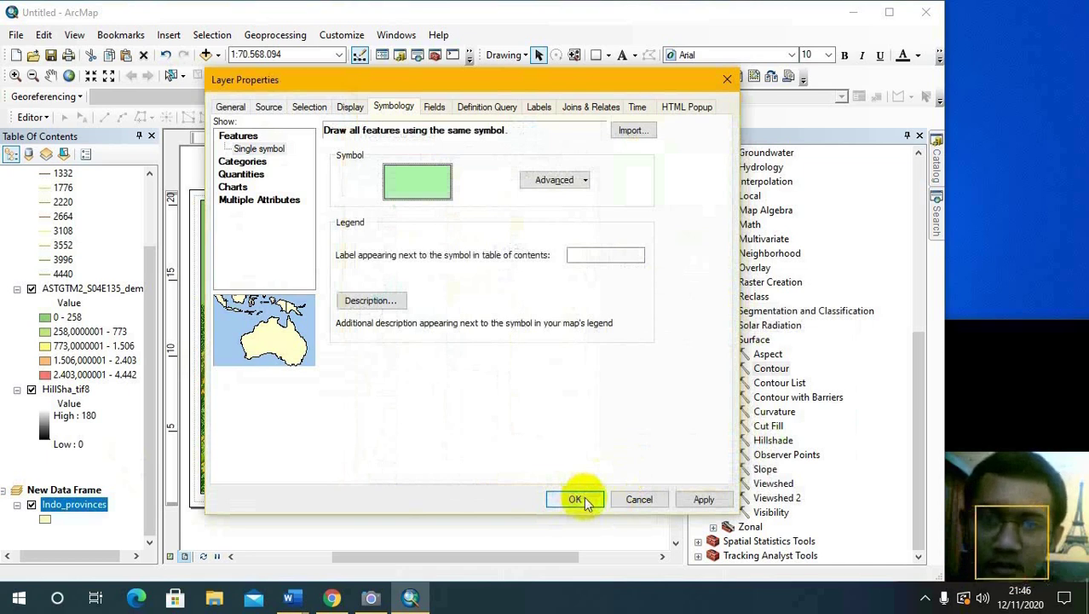
left_click(577, 499)
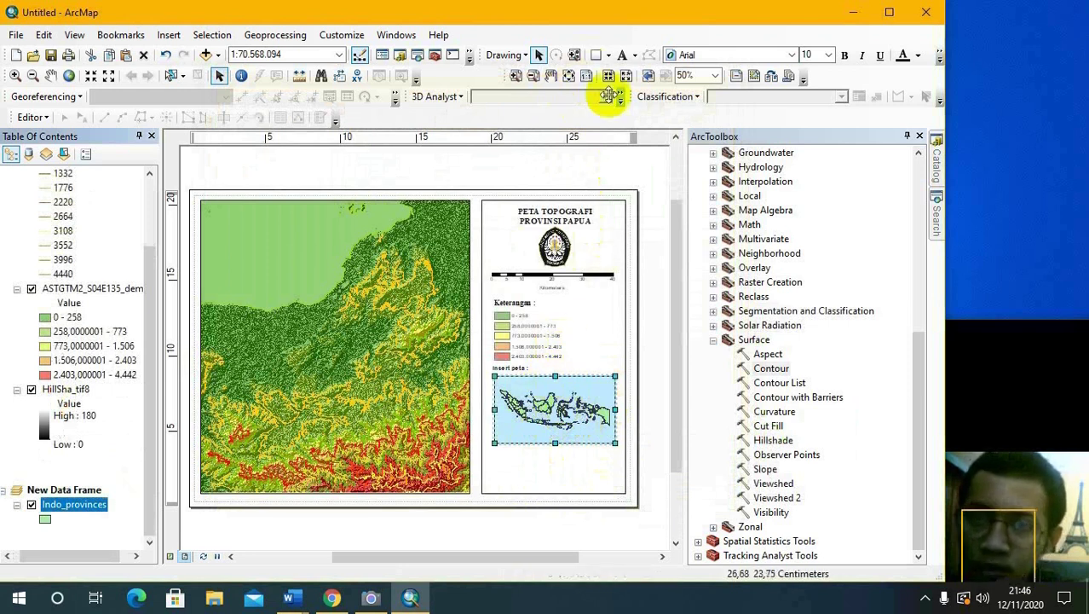
- Zoom the inset map in on the Papua region and bring the whole layout page back into view
left_click(518, 75)
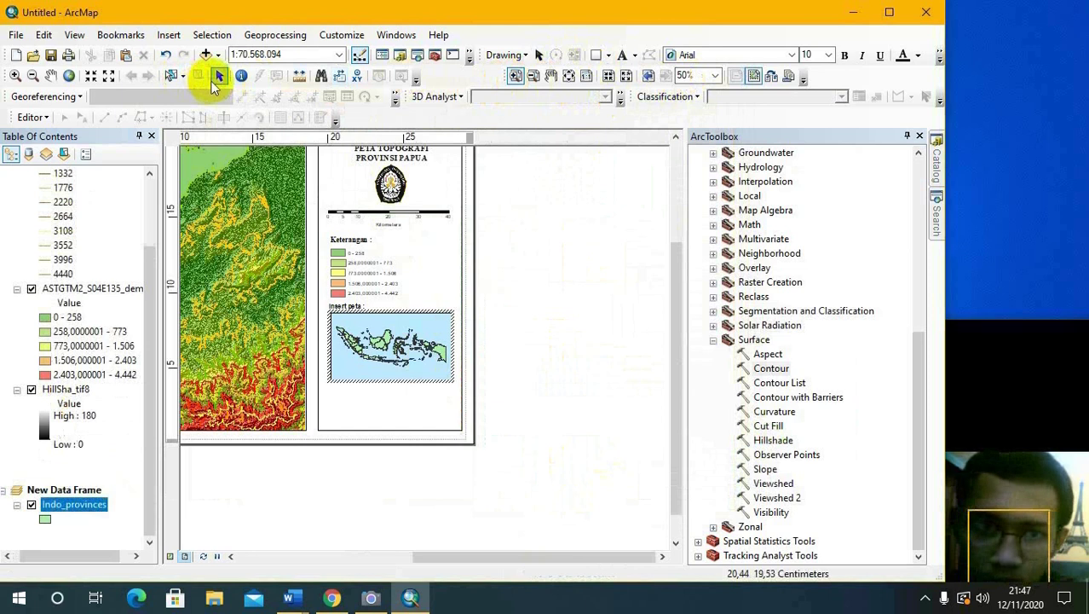
left_click(219, 76)
left_click(16, 76)
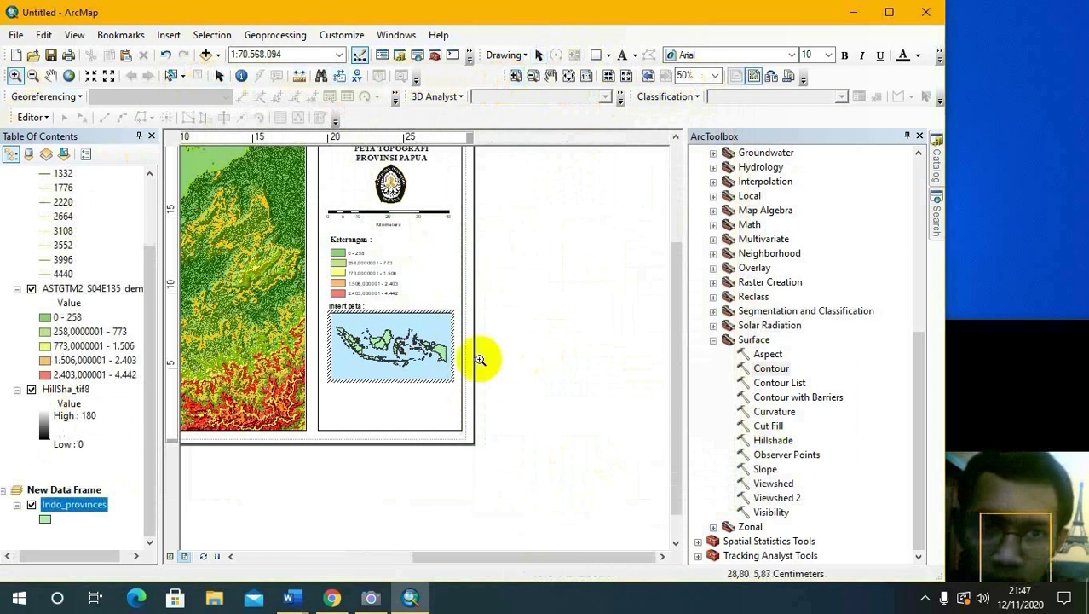
left_click_drag(415, 328, 447, 365)
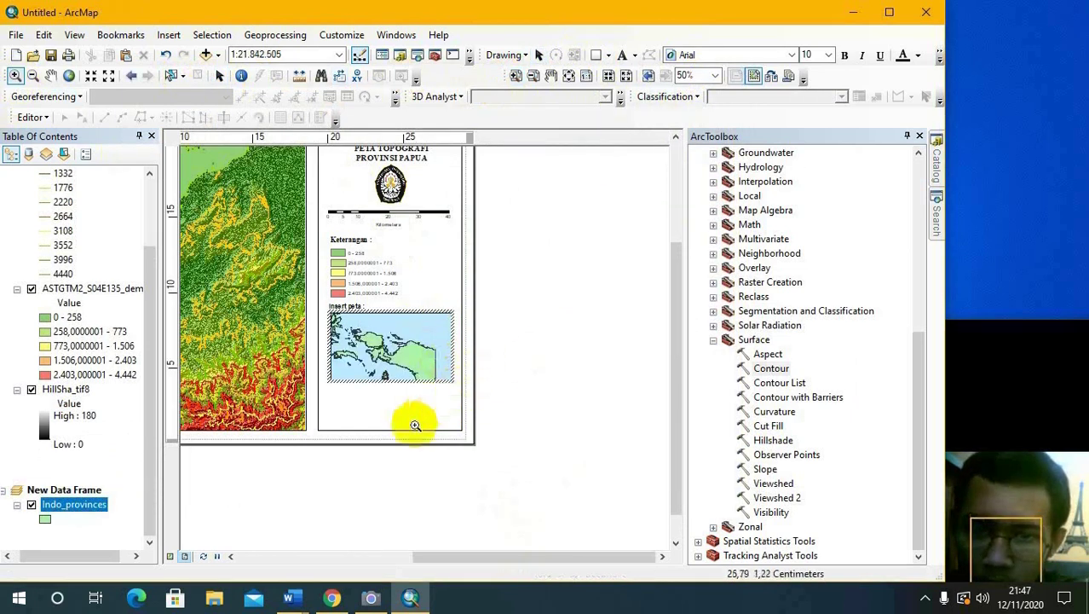
left_click_drag(465, 556, 392, 556)
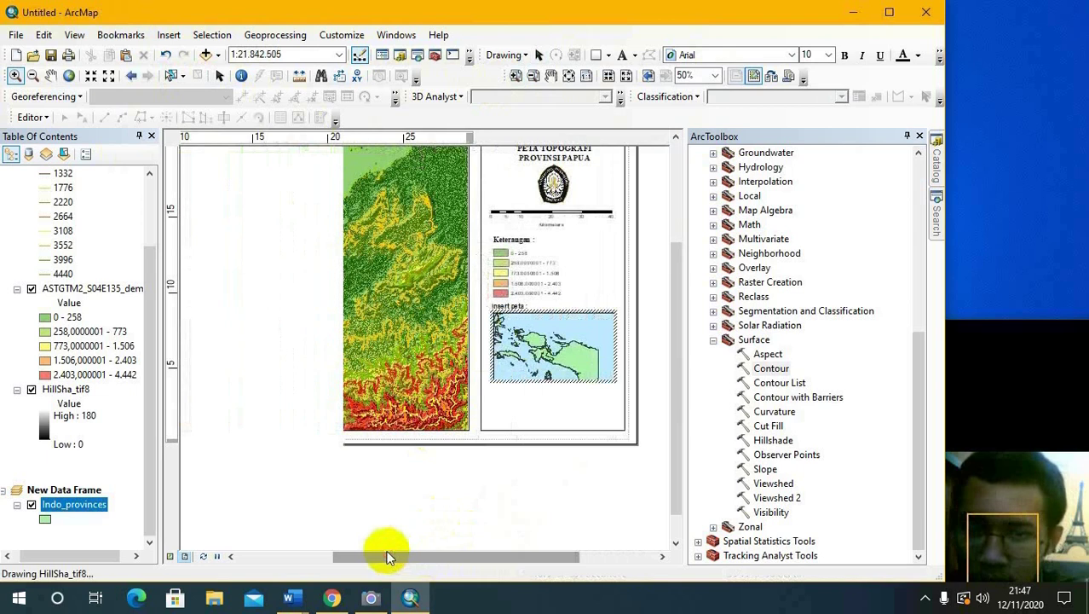
left_click_drag(676, 412, 676, 401)
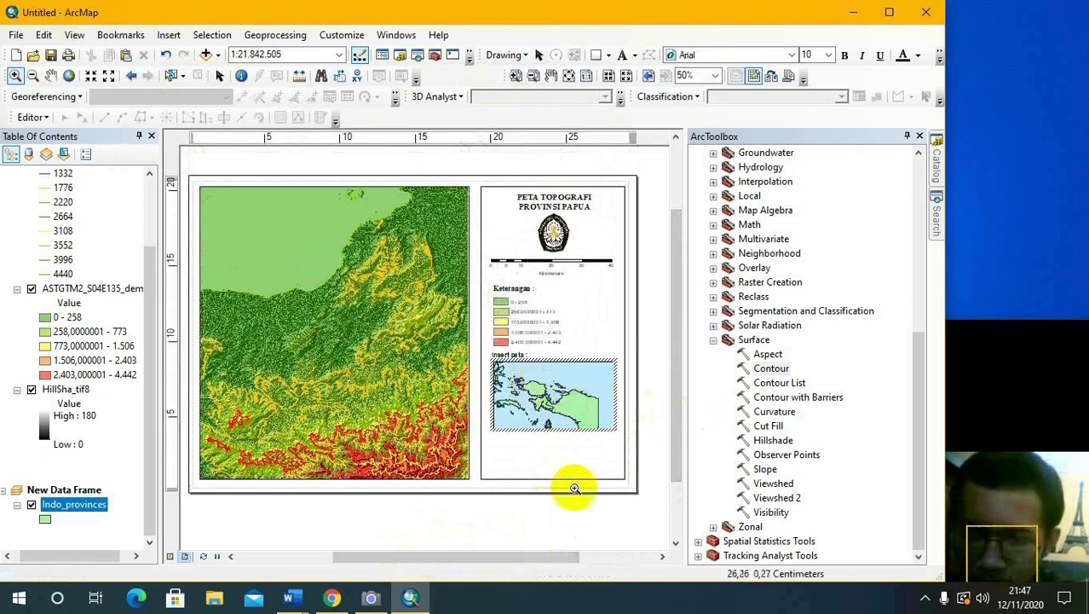
left_click(220, 75)
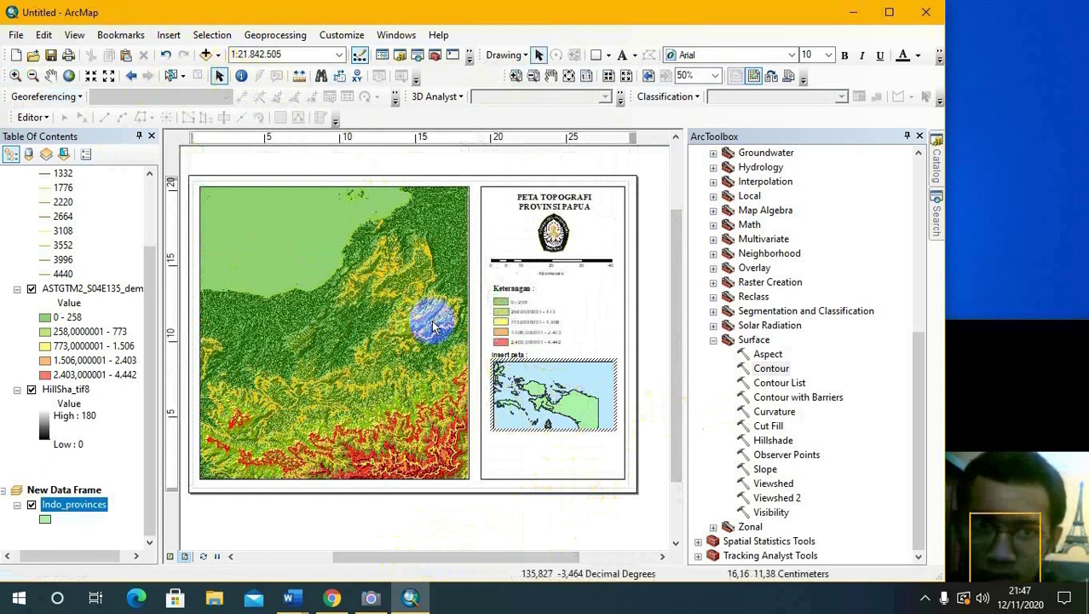
- Add an extent indicator for the Layers data frame to the inset, keeping its red frame border
left_click(596, 418)
right_click(568, 402)
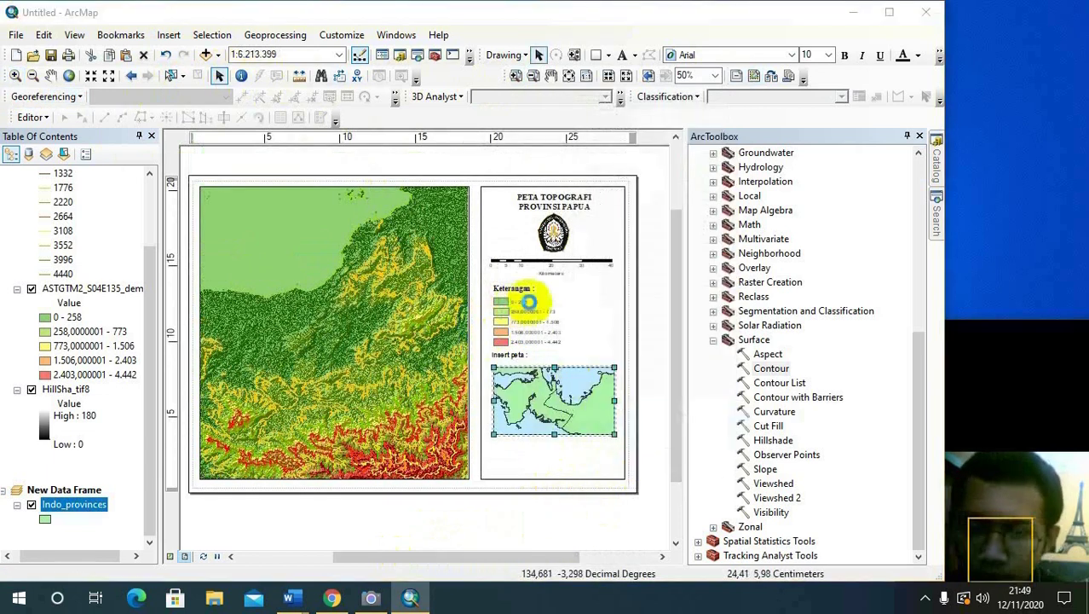
double_click(539, 300)
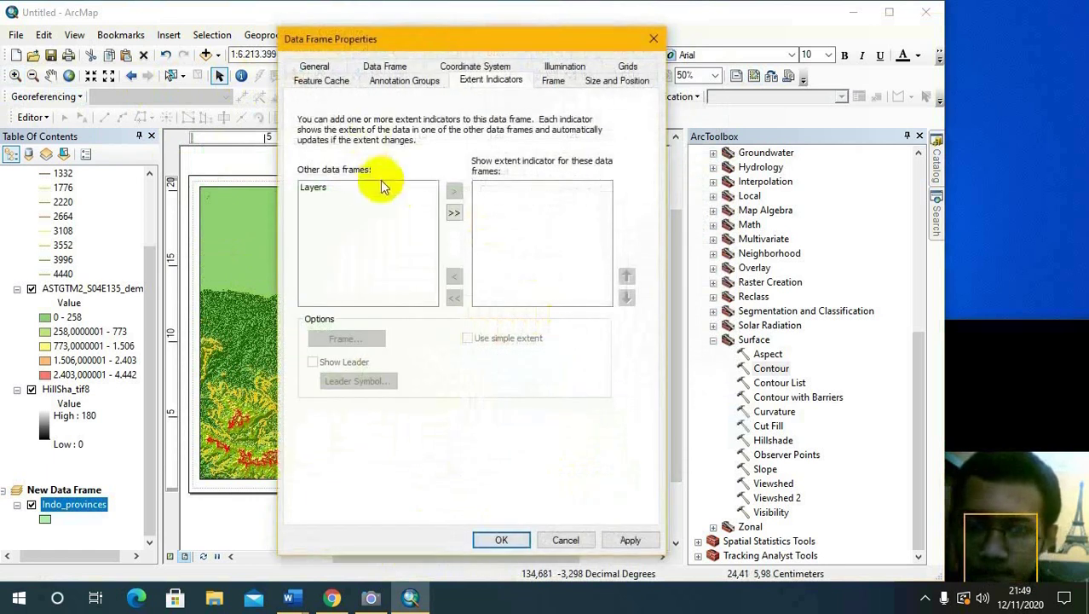
left_click(382, 186)
left_click(454, 191)
left_click(375, 339)
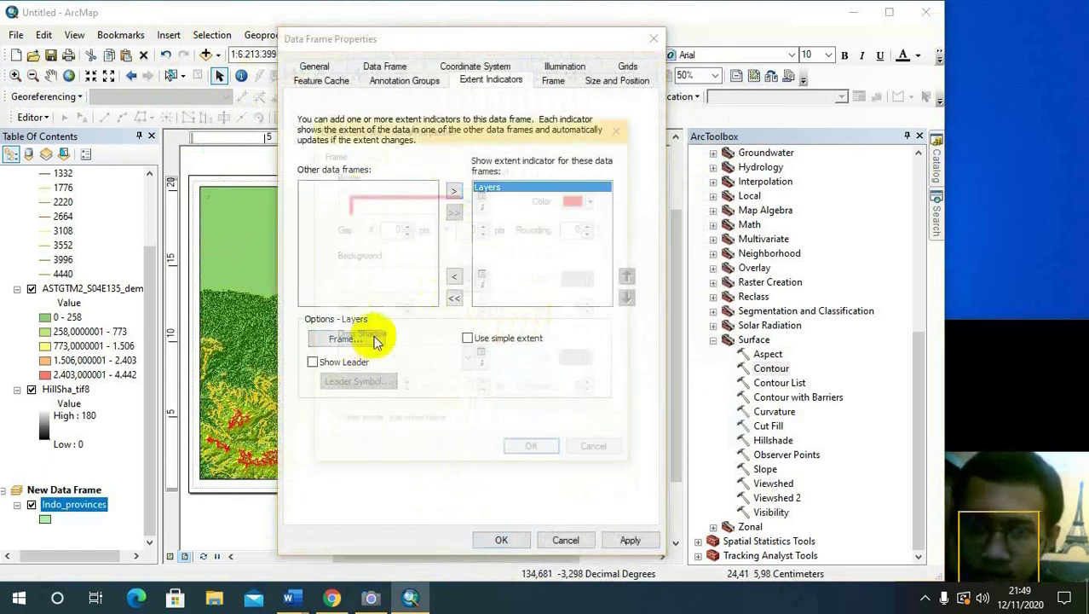
left_click(532, 445)
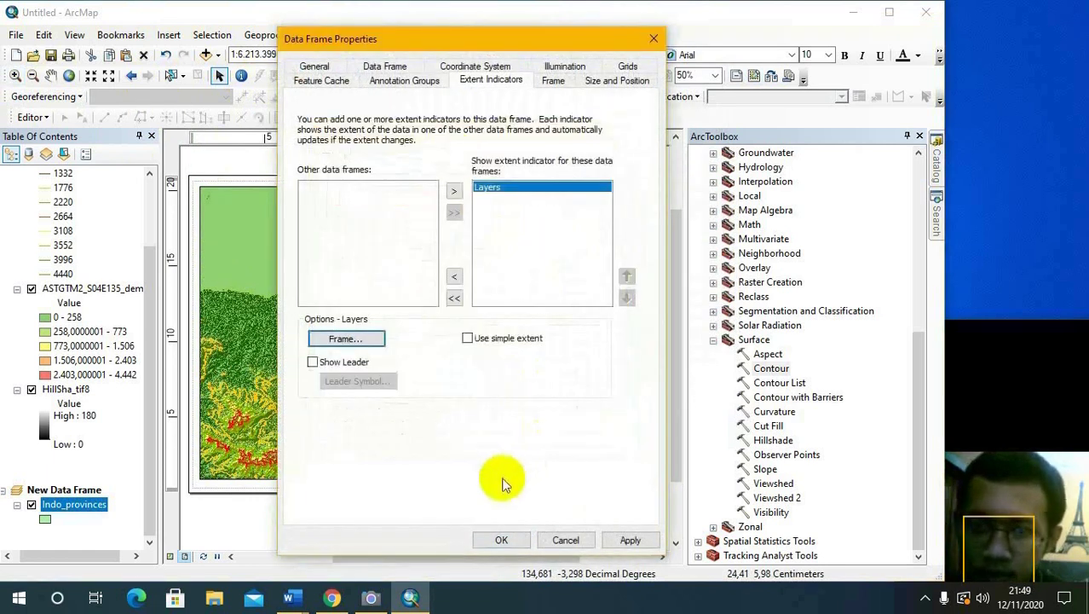
left_click(355, 339)
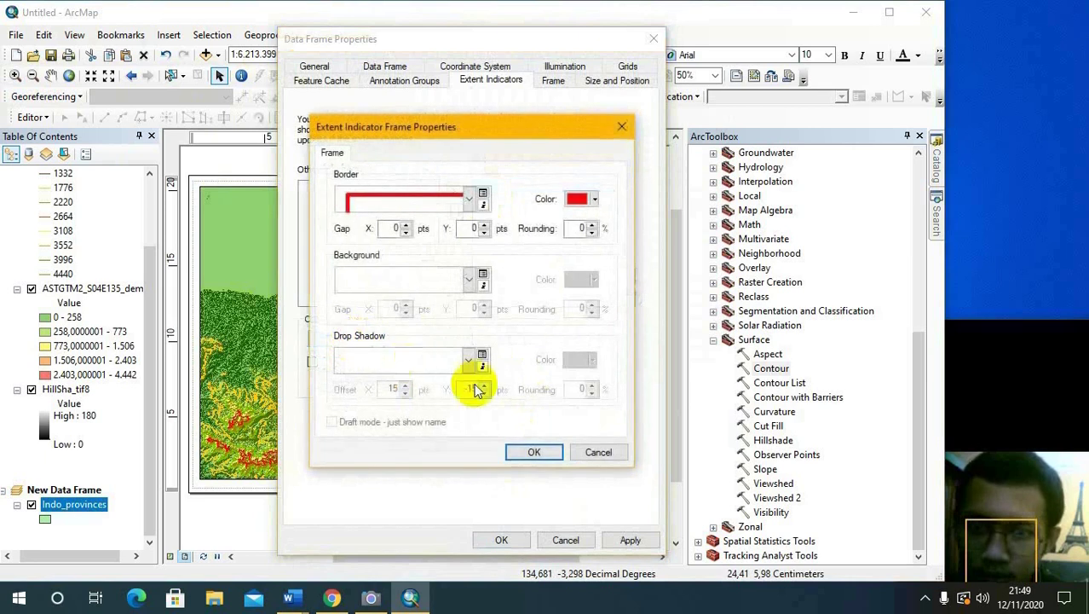
left_click(533, 452)
left_click(501, 539)
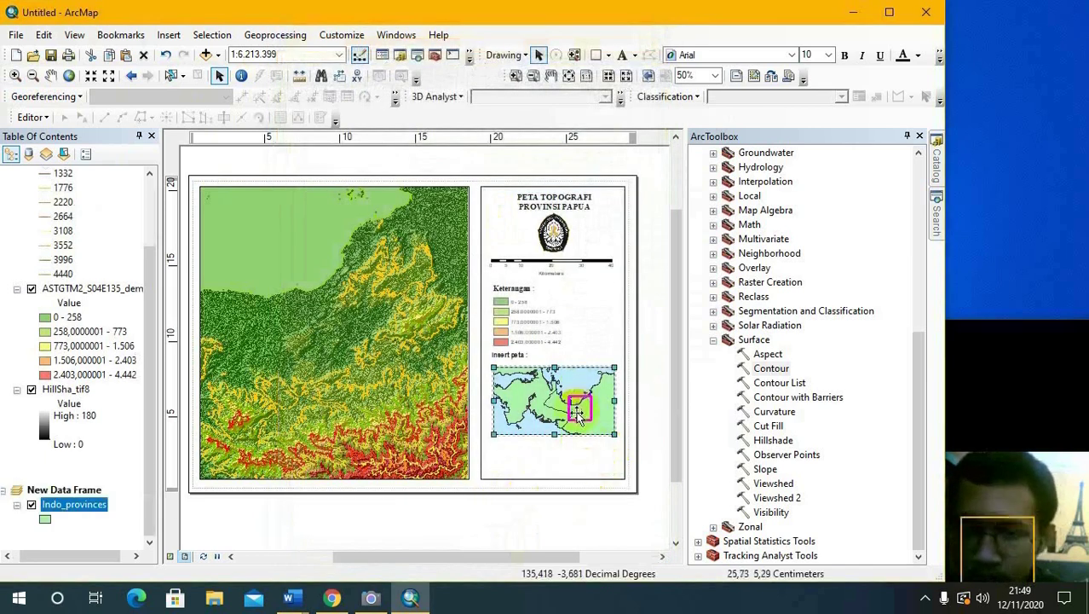
- Nudge the inset data frame slightly, then zoom its map out to all of Indonesia and back in to Papua
left_click_drag(567, 410, 568, 411)
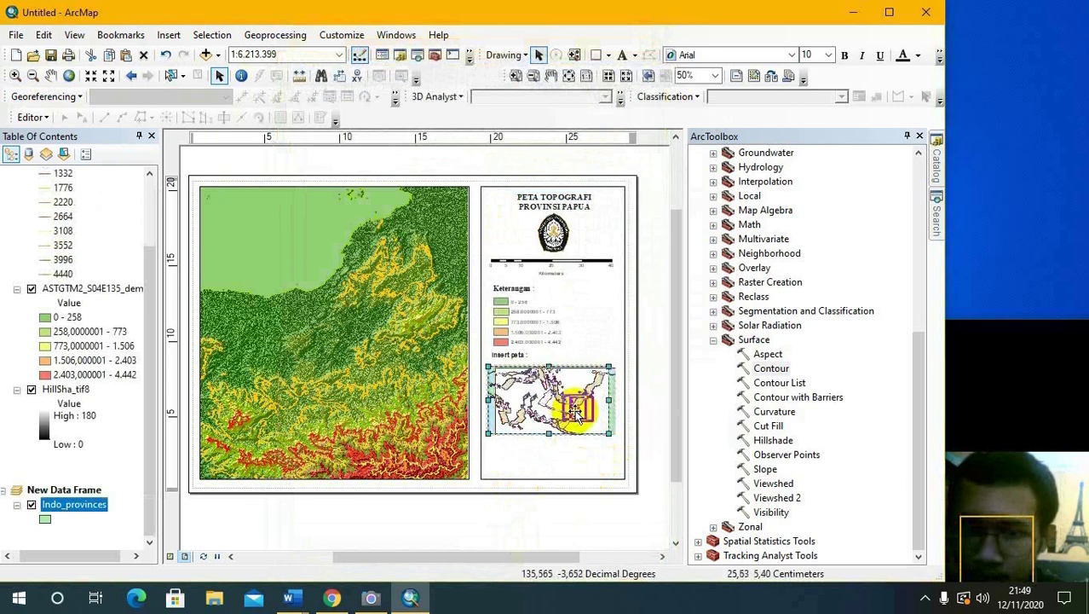
left_click(32, 75)
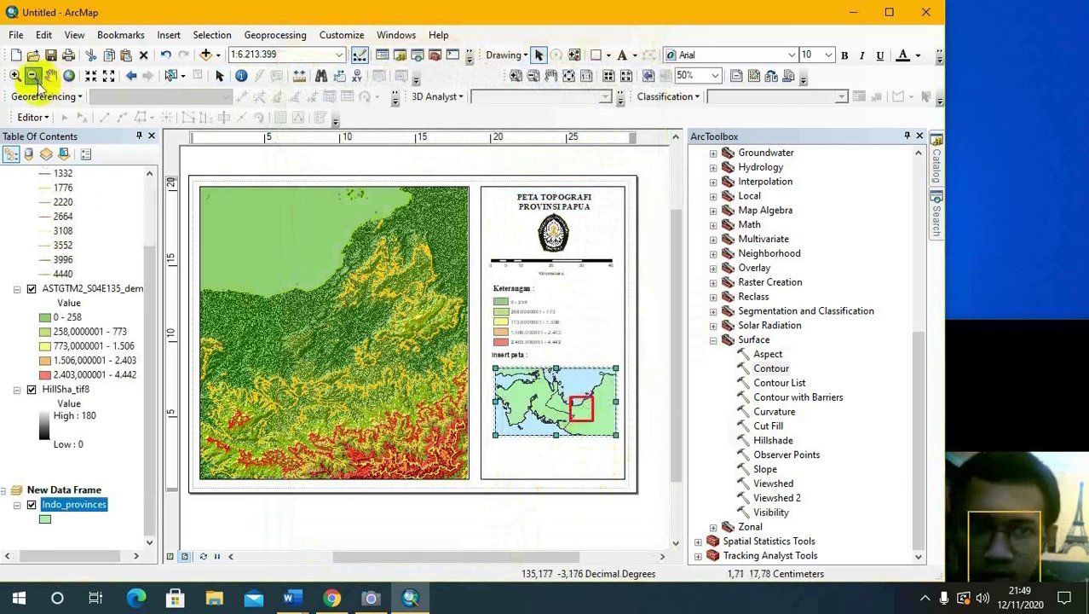
left_click(594, 409)
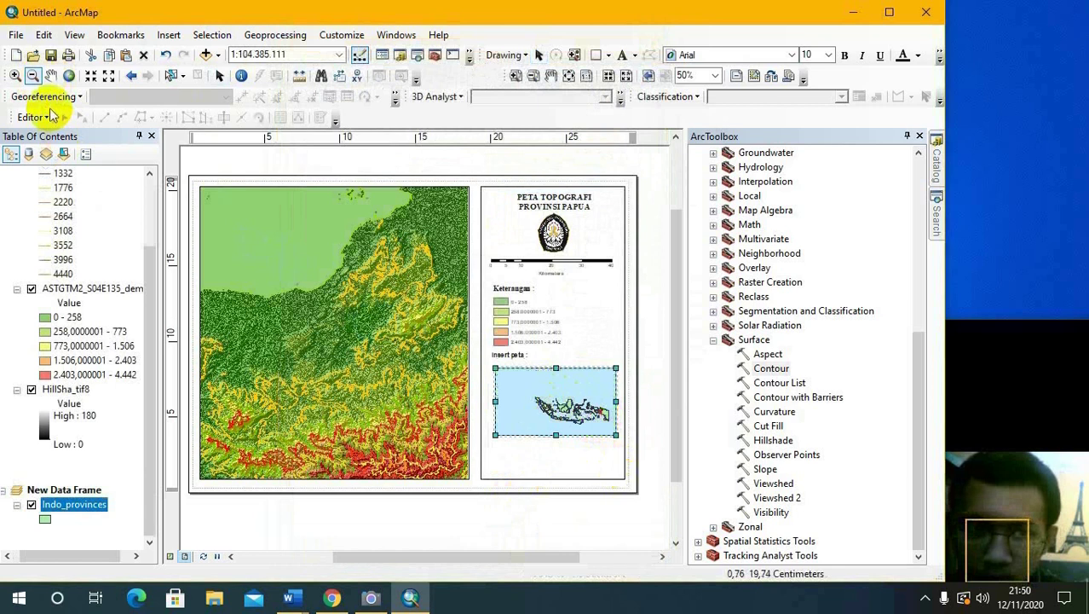
left_click(14, 76)
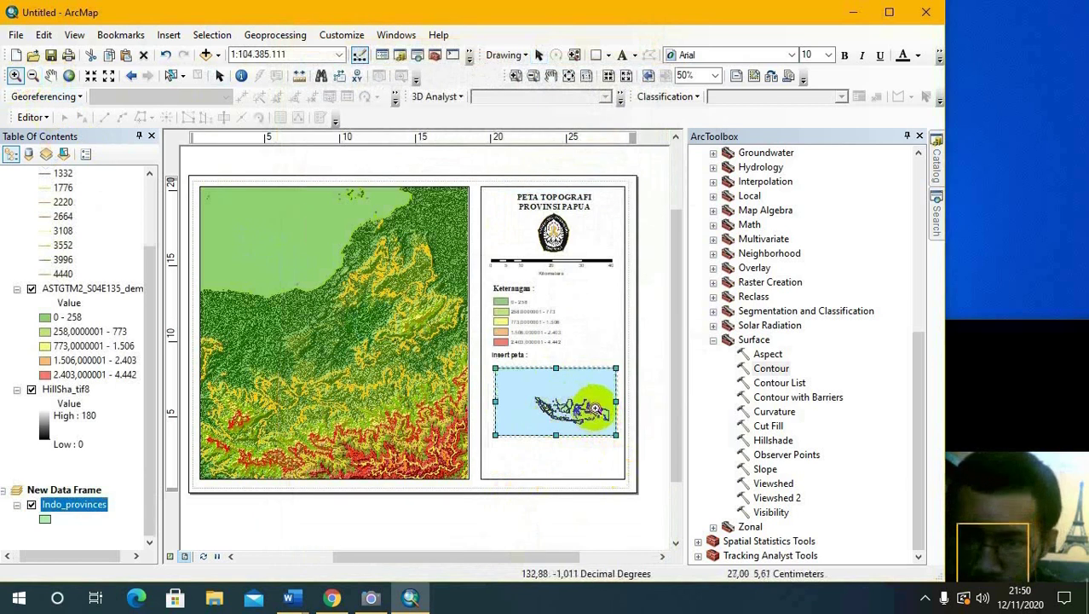
left_click(608, 420)
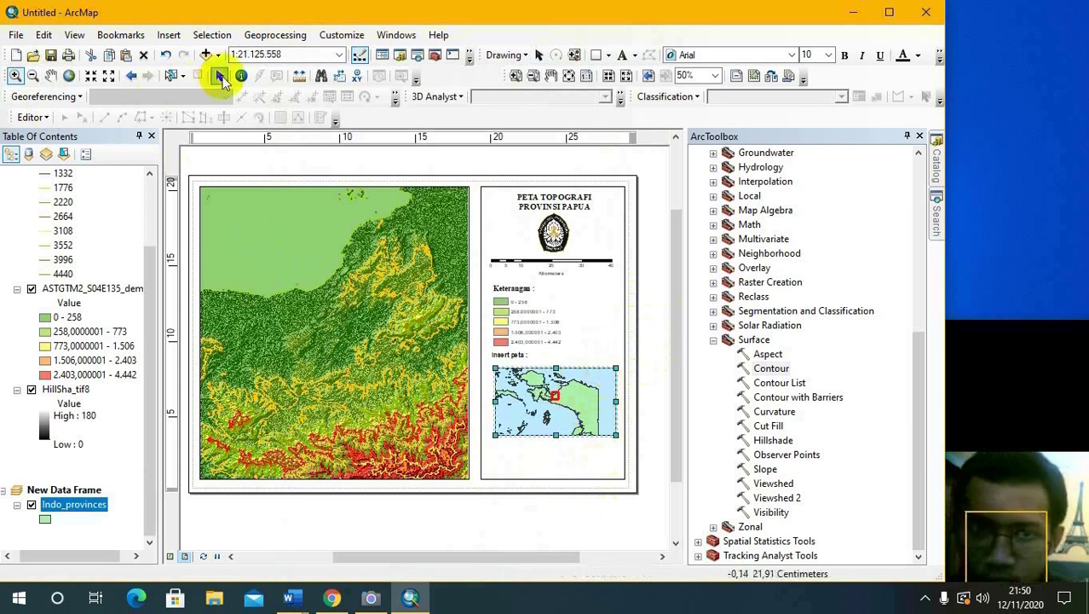
left_click(219, 75)
left_click(650, 394)
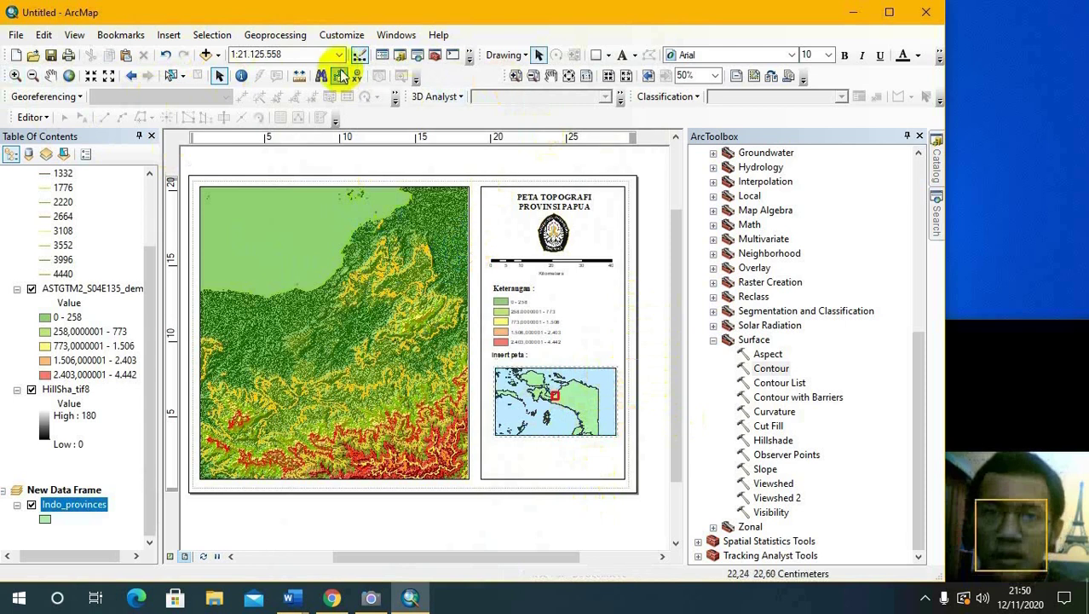
- Duplicate the "PETA TOPOGRAFI PROVINSI PAPUA" title text and place the copy below the inset map
left_click(552, 203)
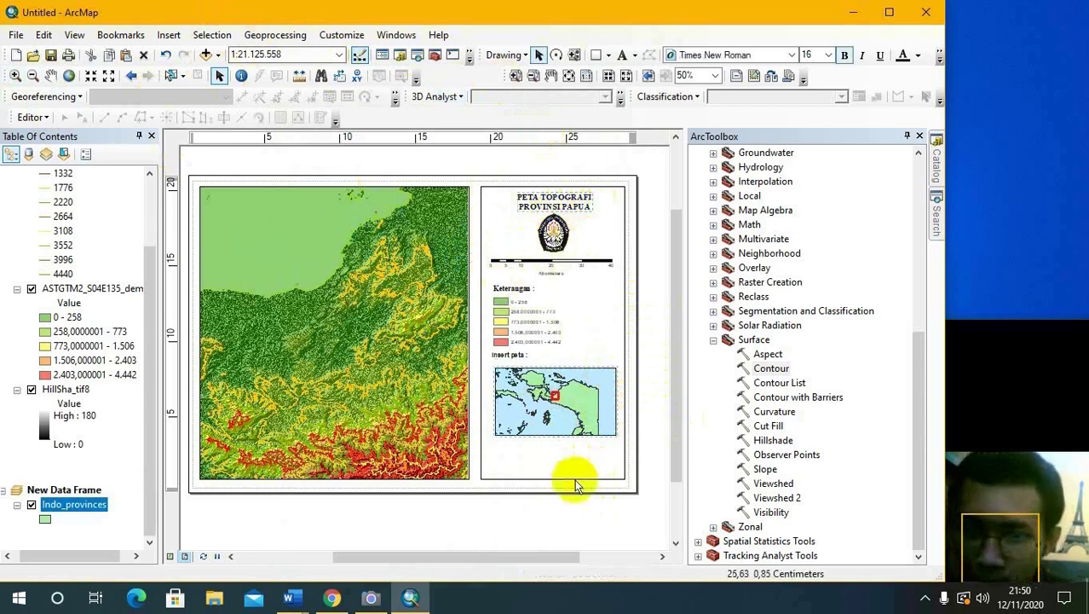
right_click(557, 445)
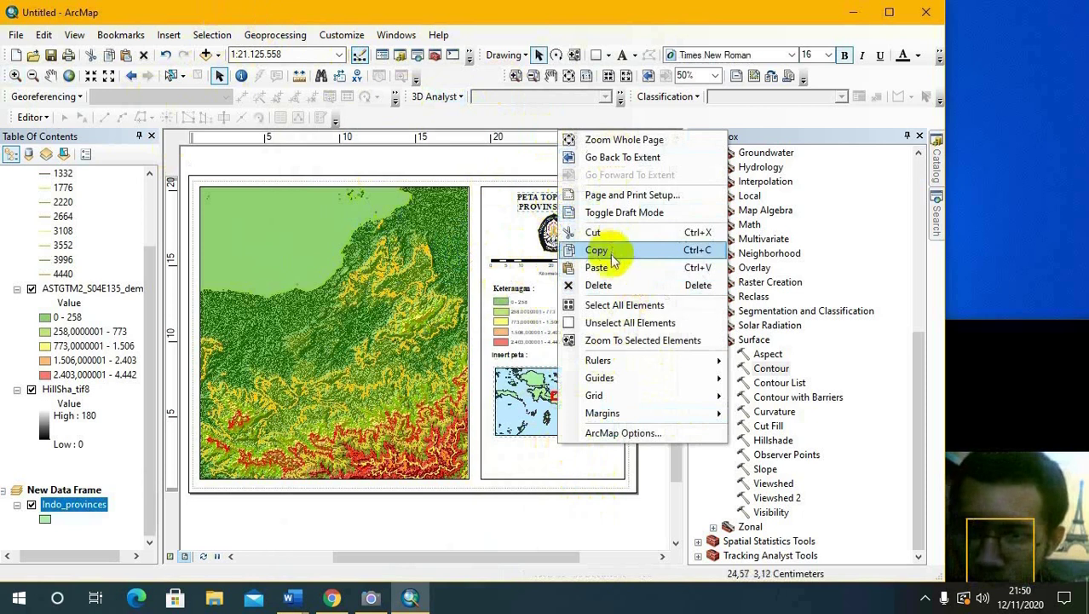
left_click(605, 267)
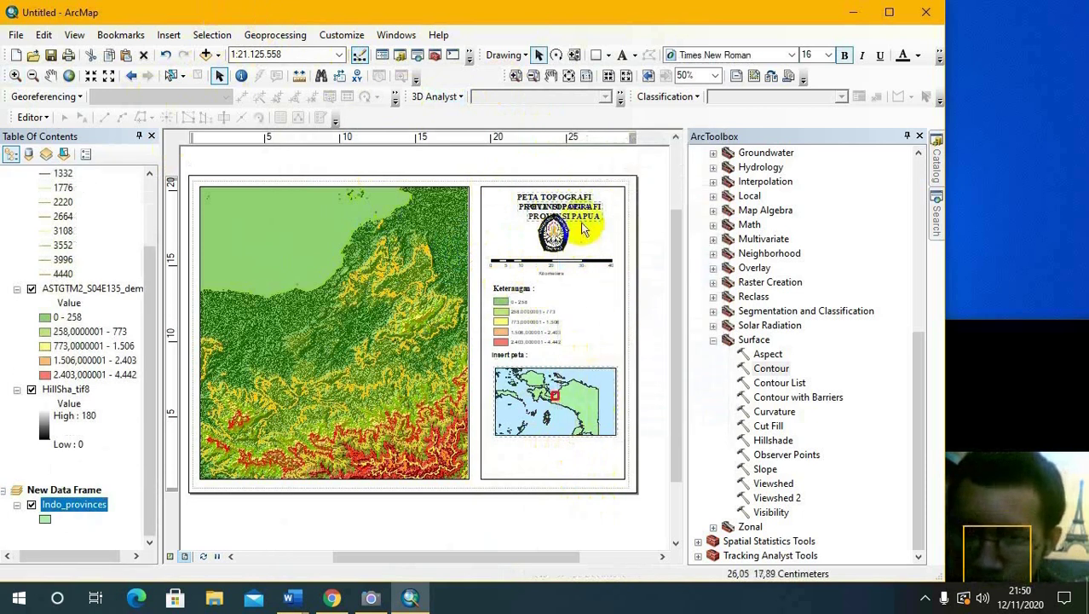
left_click_drag(586, 213, 587, 460)
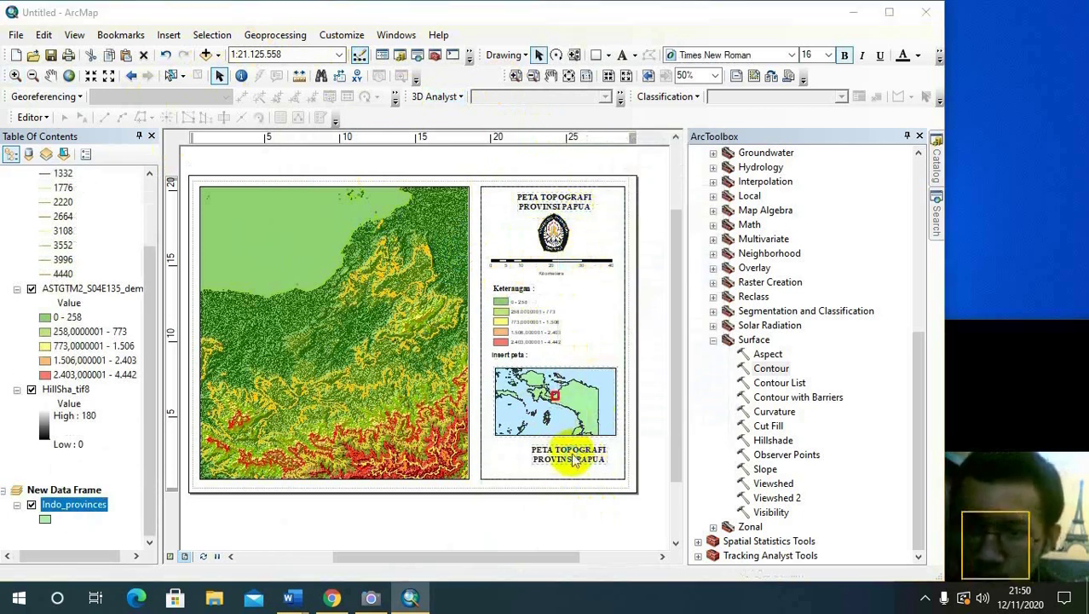
- Replace the copied title with "Disusun oleh :", the author's name, student number, "Oseanografi - A", "Sumber data :", "1. Peta ASTER DEM" and "2. Peta Provinsi Indonesia"
double_click(587, 461)
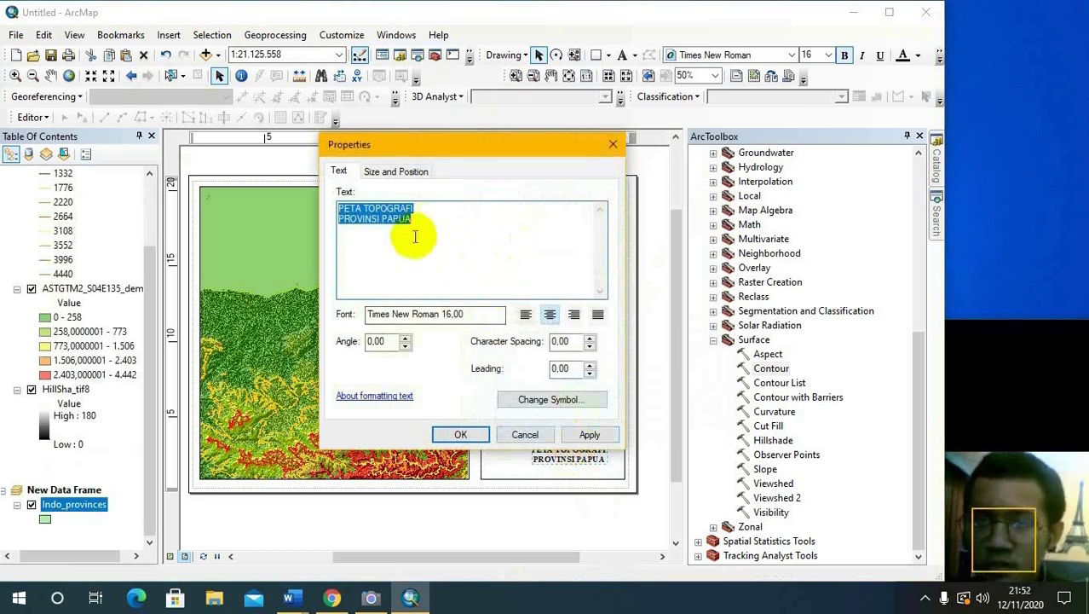
type("Disusun oleh :")
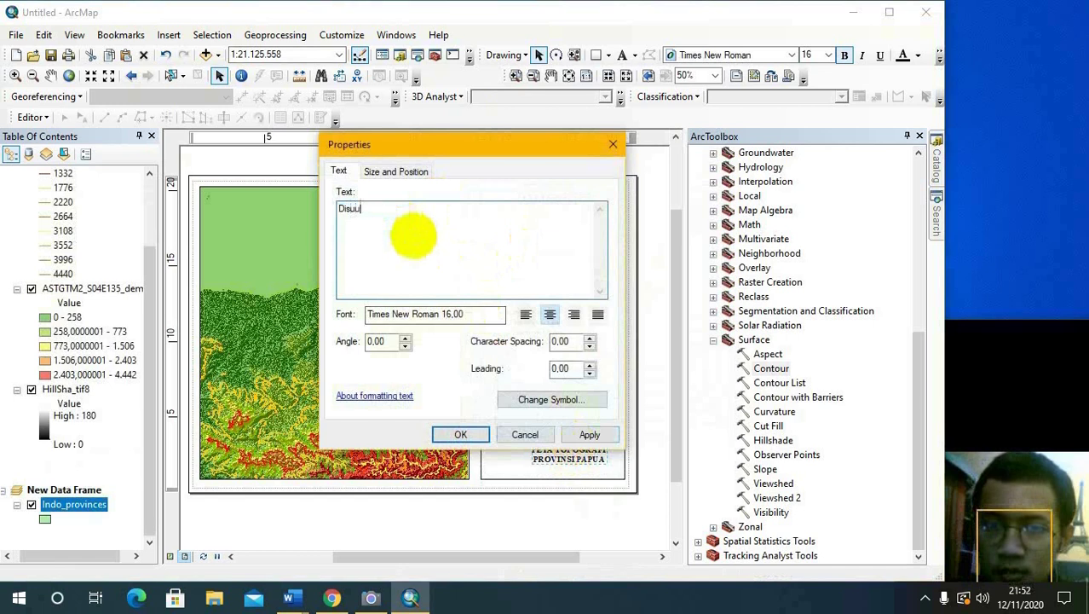
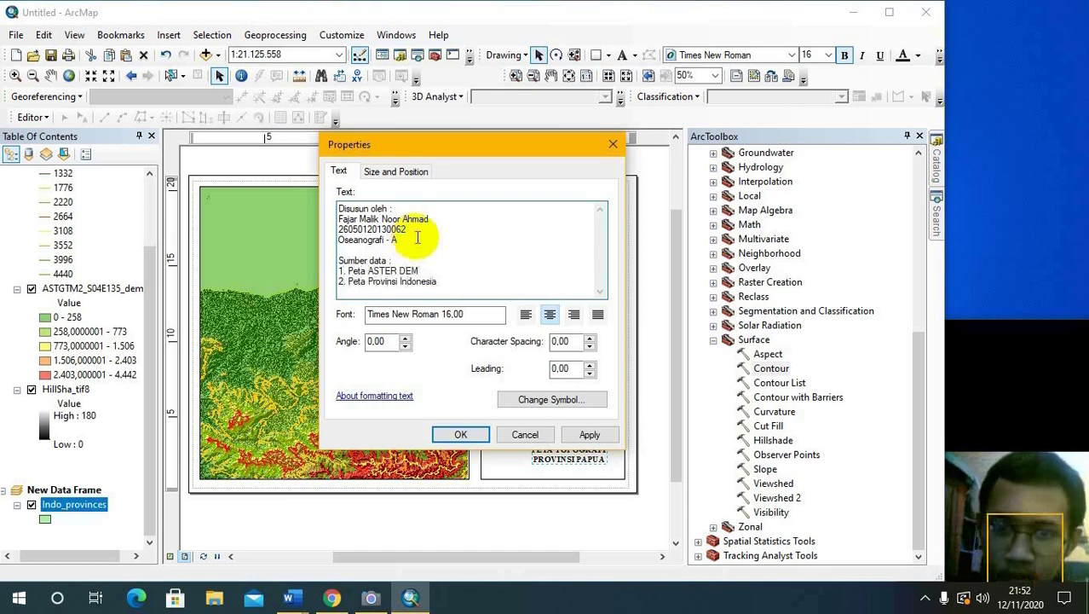
- Set the credits text's font size to 12 and apply the edited text to the layout
double_click(450, 314)
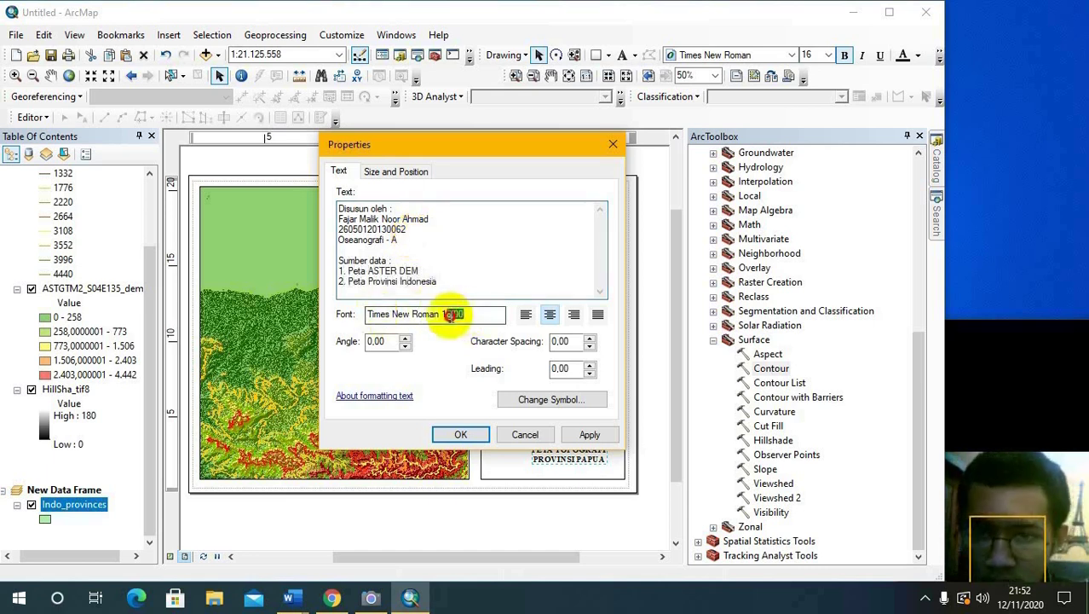
left_click(542, 399)
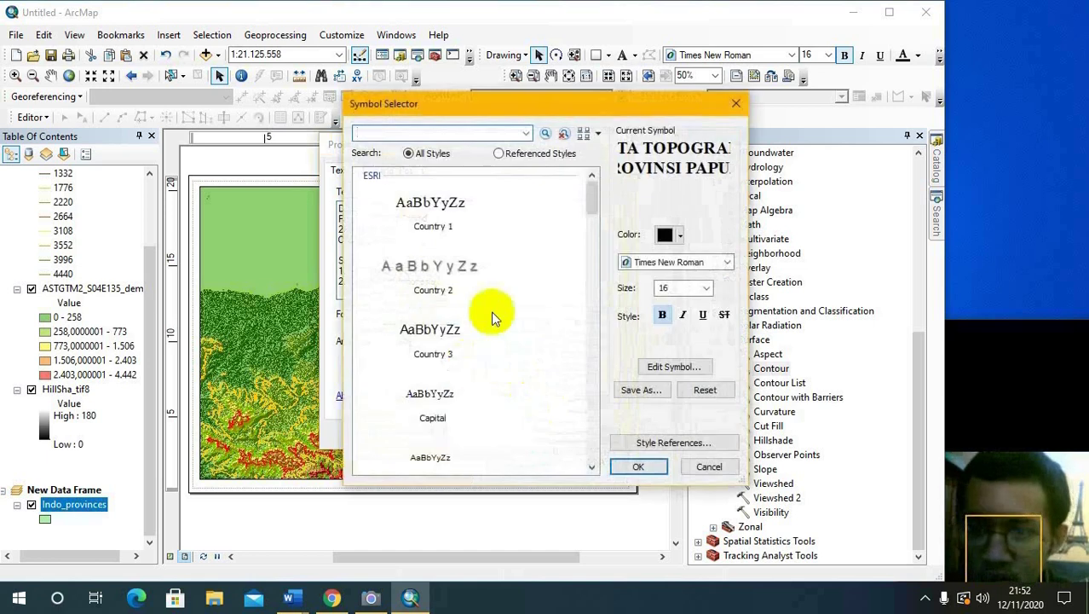
double_click(695, 288)
type("12")
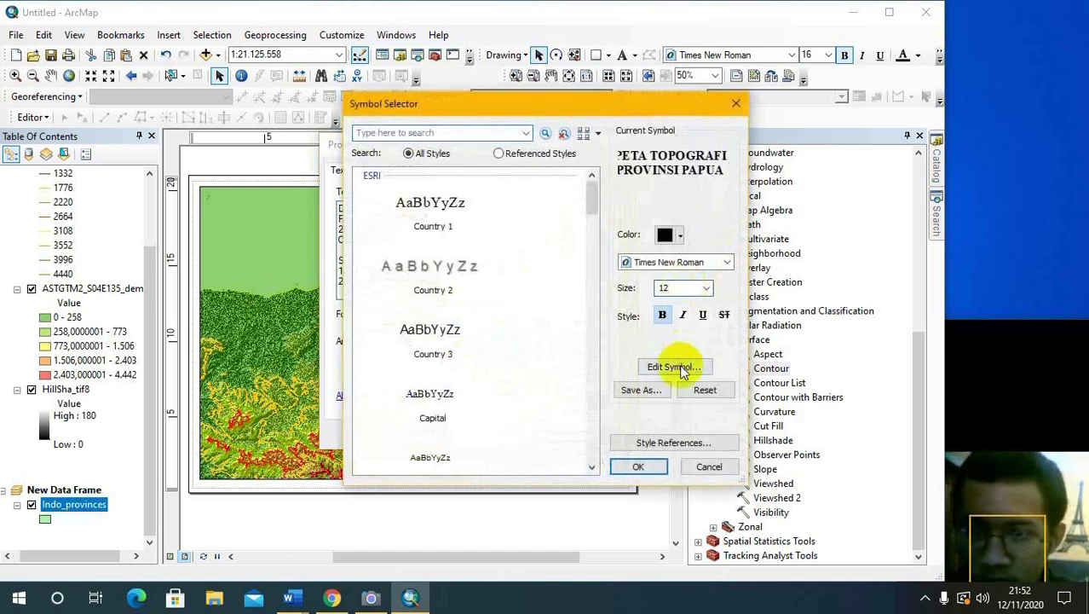
left_click(637, 466)
left_click(460, 435)
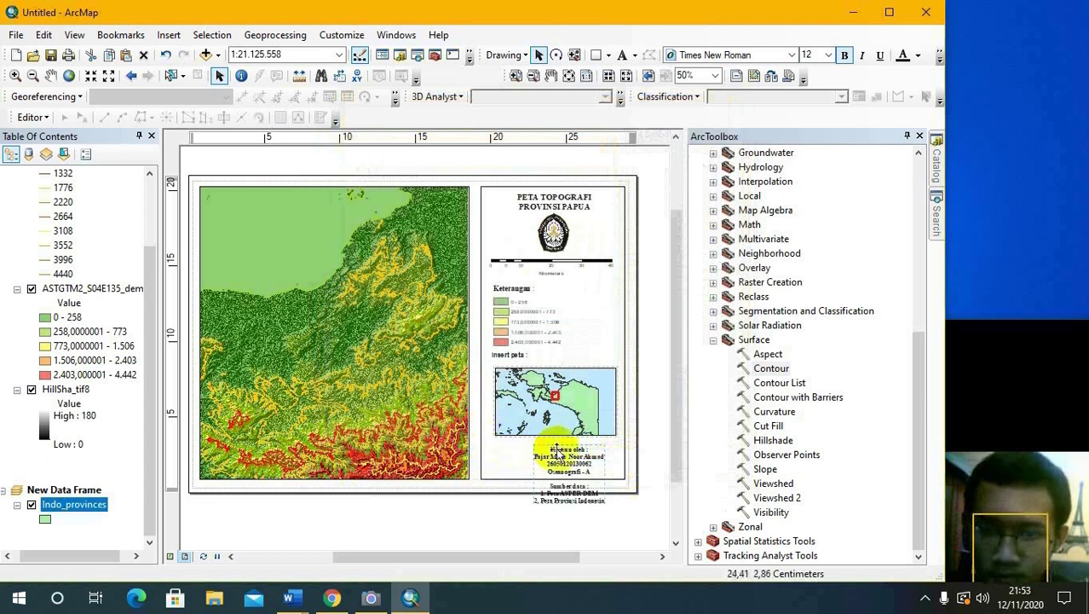
- Move the credits text block up and to the left, directly beneath the inset map
left_click(587, 501)
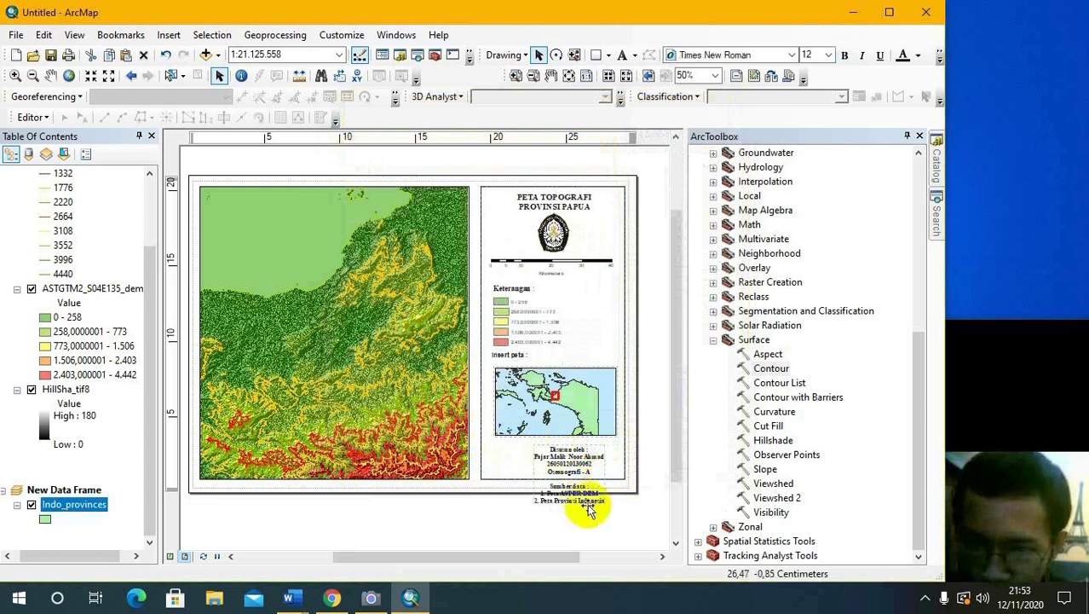
left_click_drag(590, 499, 577, 465)
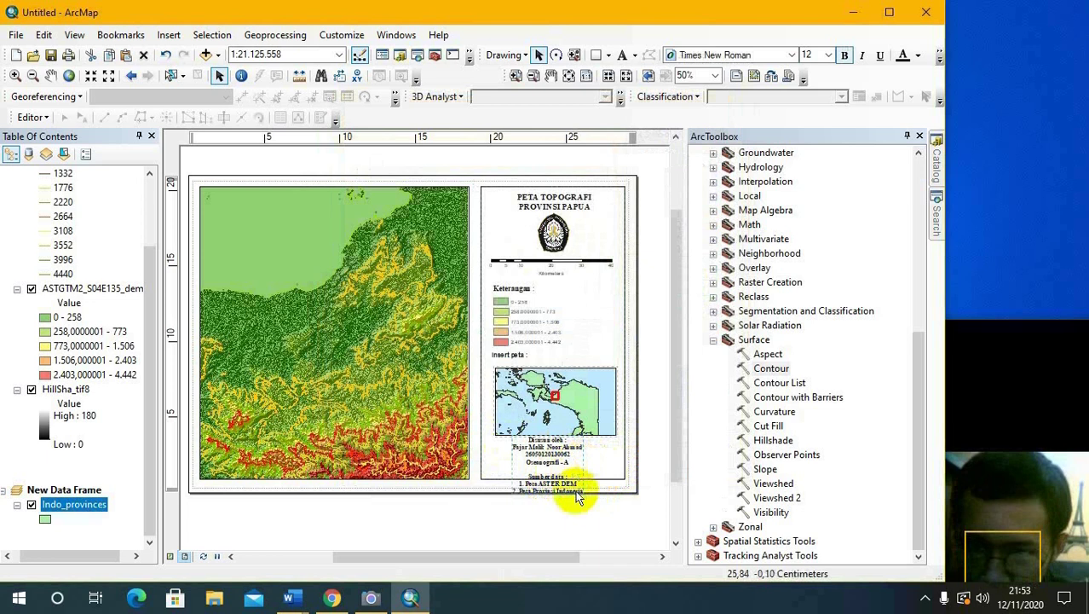
left_click(543, 470)
right_click(548, 476)
left_click(548, 494)
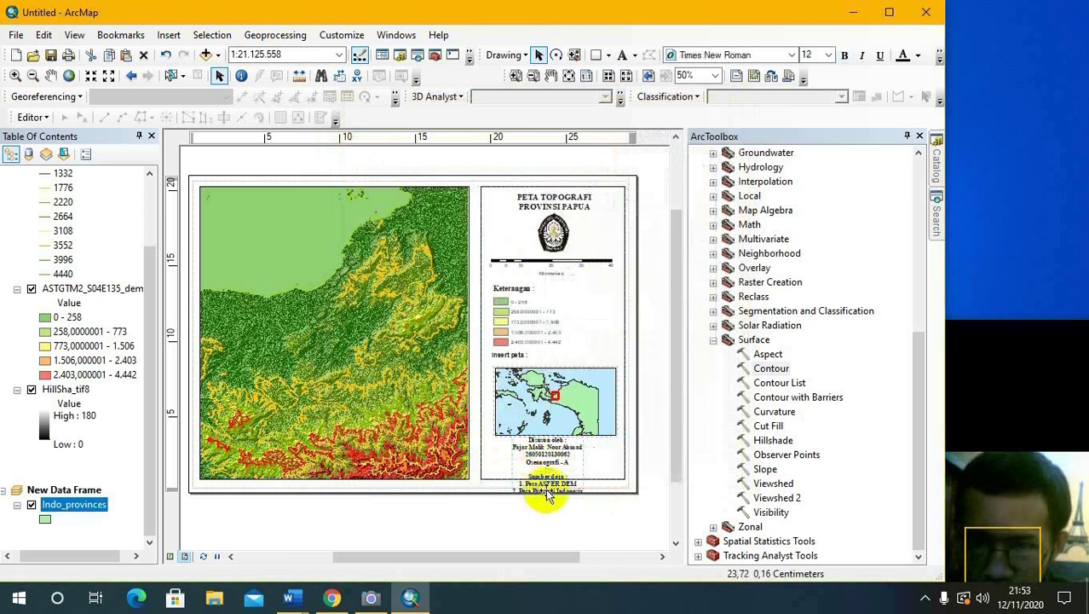
- Reduce the credits text's font size to 9 through its symbol settings
right_click(549, 488)
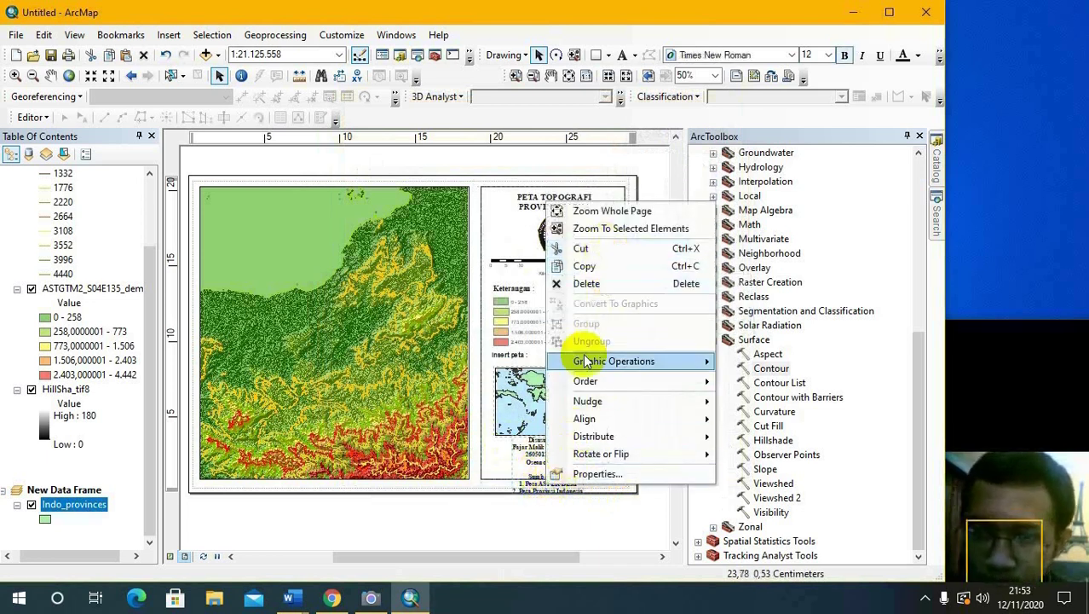
left_click(594, 475)
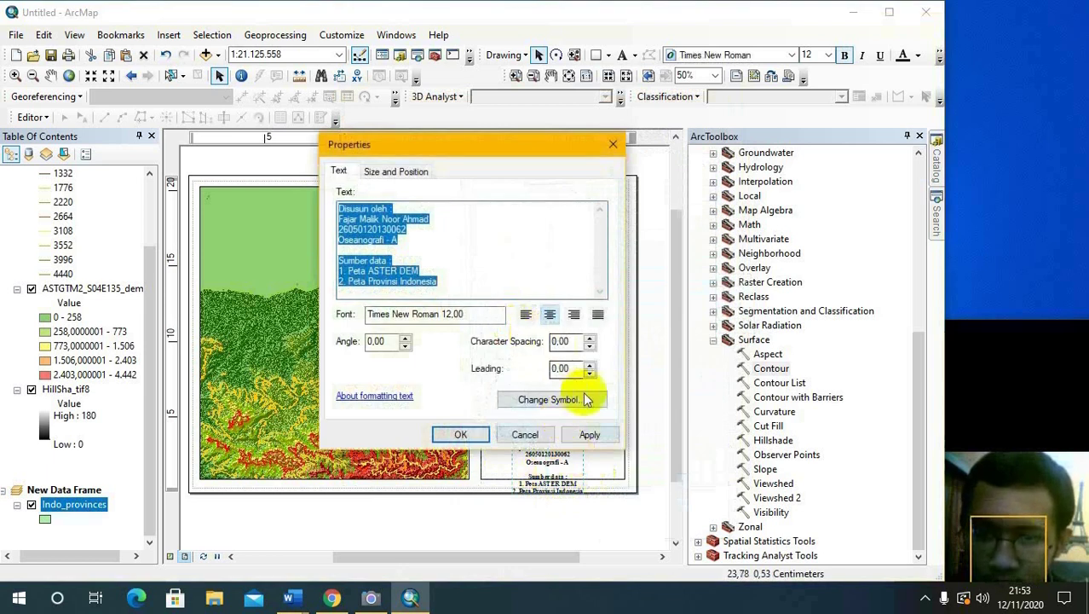
left_click(585, 400)
left_click(705, 288)
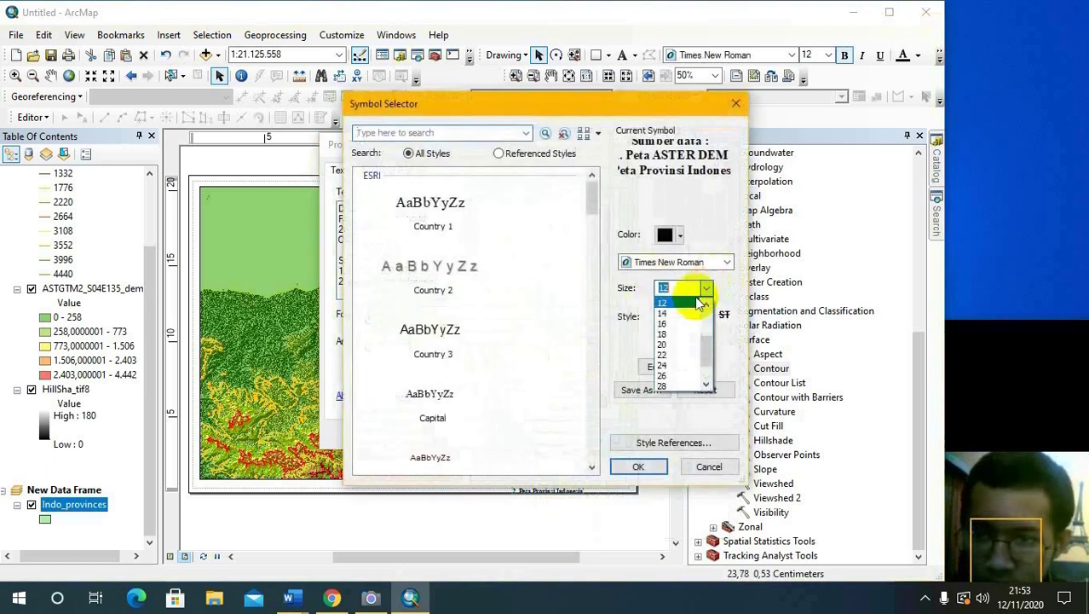
left_click(713, 348)
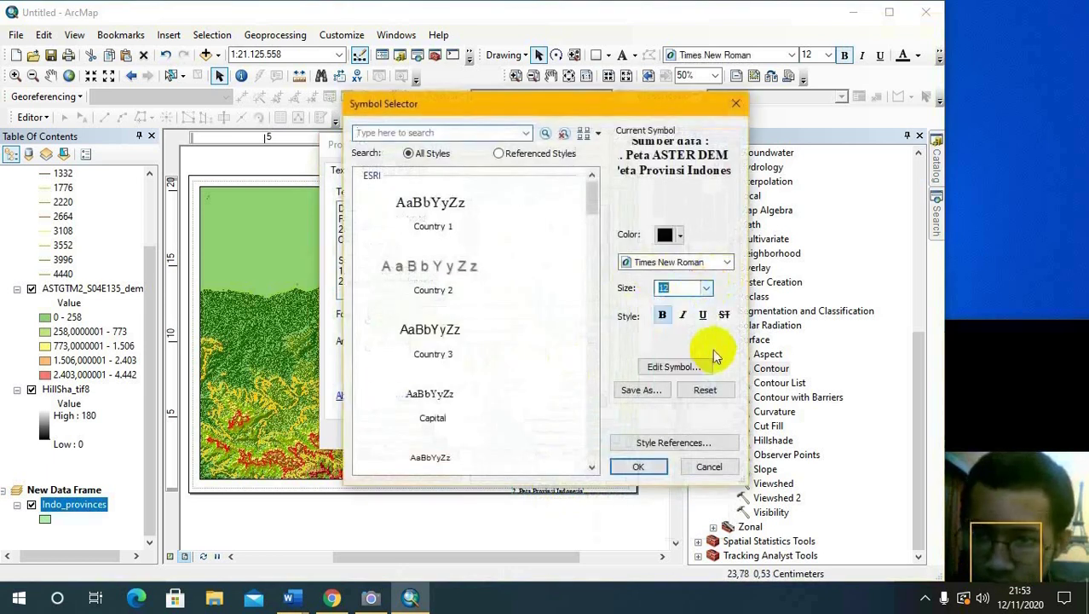
left_click(706, 288)
scroll(705, 316, "up", 2)
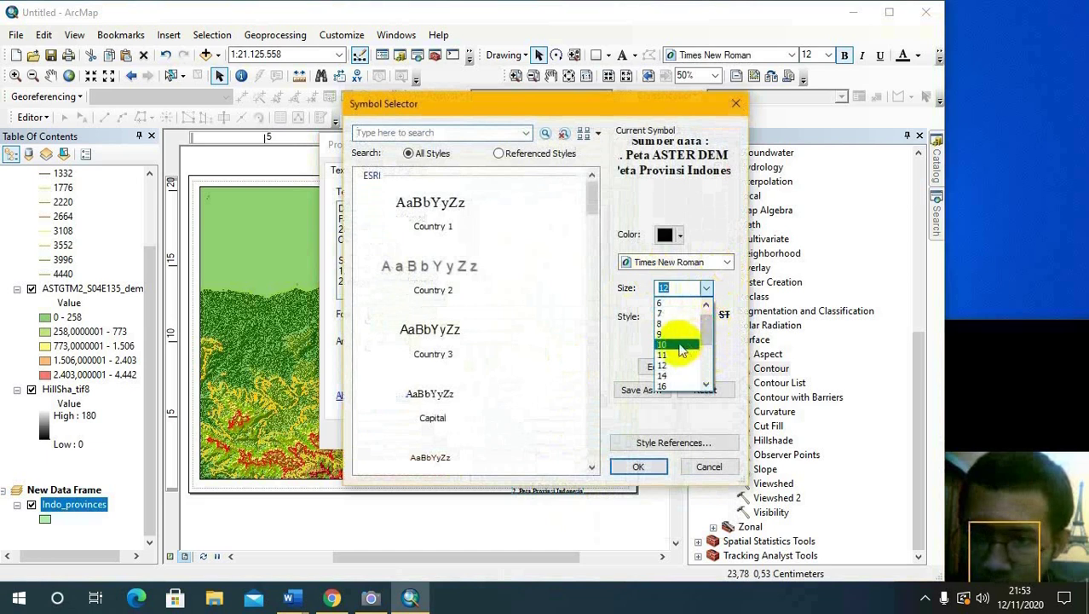
left_click(684, 345)
left_click(653, 468)
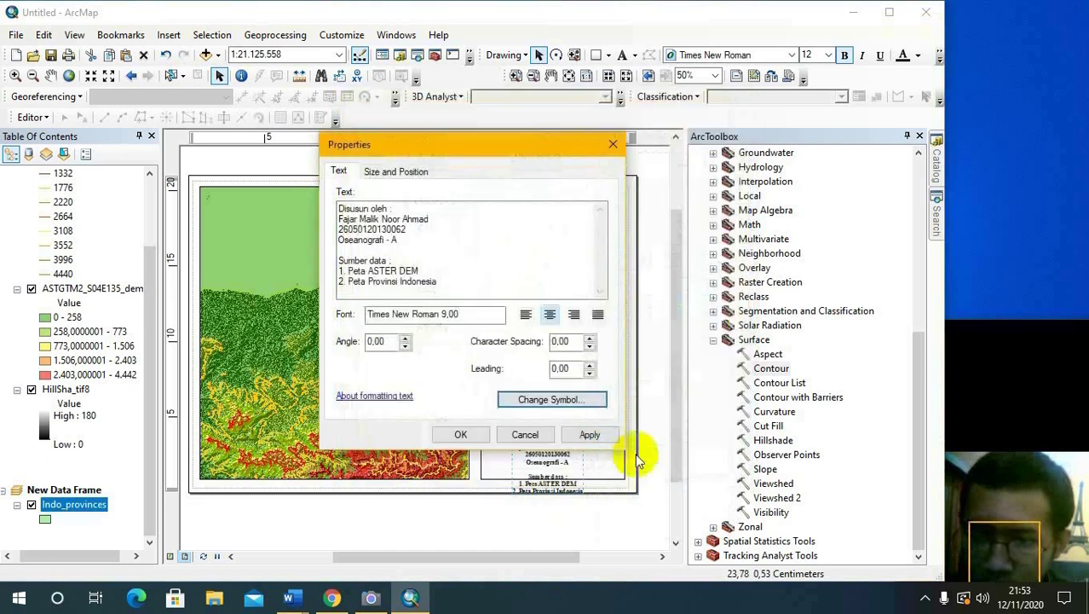
left_click(462, 435)
- Shift the inset map slightly up and reposition the credits text just beneath it inside the side panel
left_click_drag(553, 439, 549, 412)
left_click(548, 412)
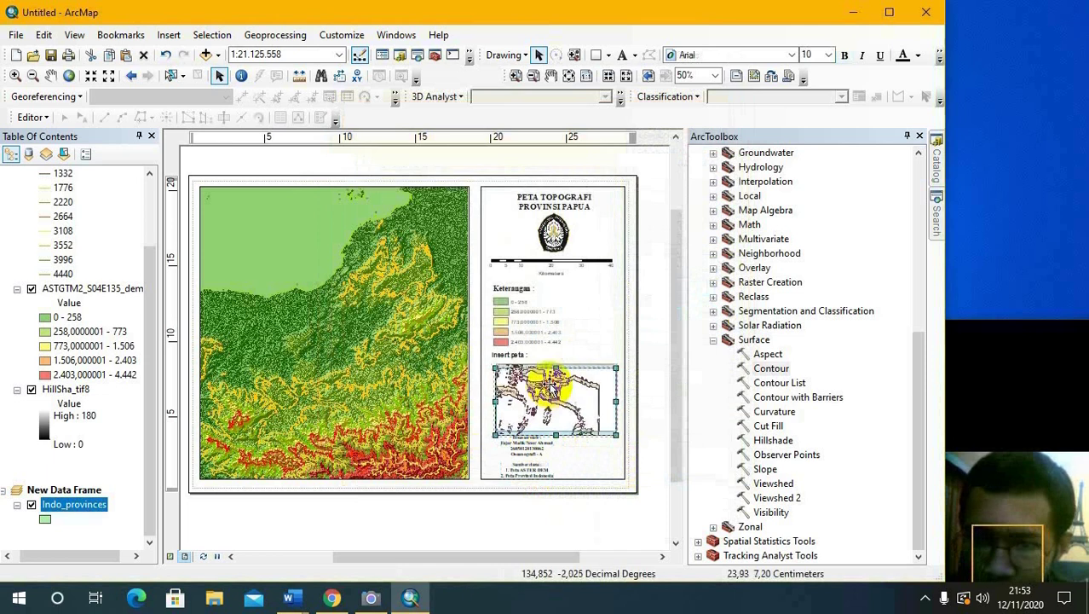
left_click(525, 461)
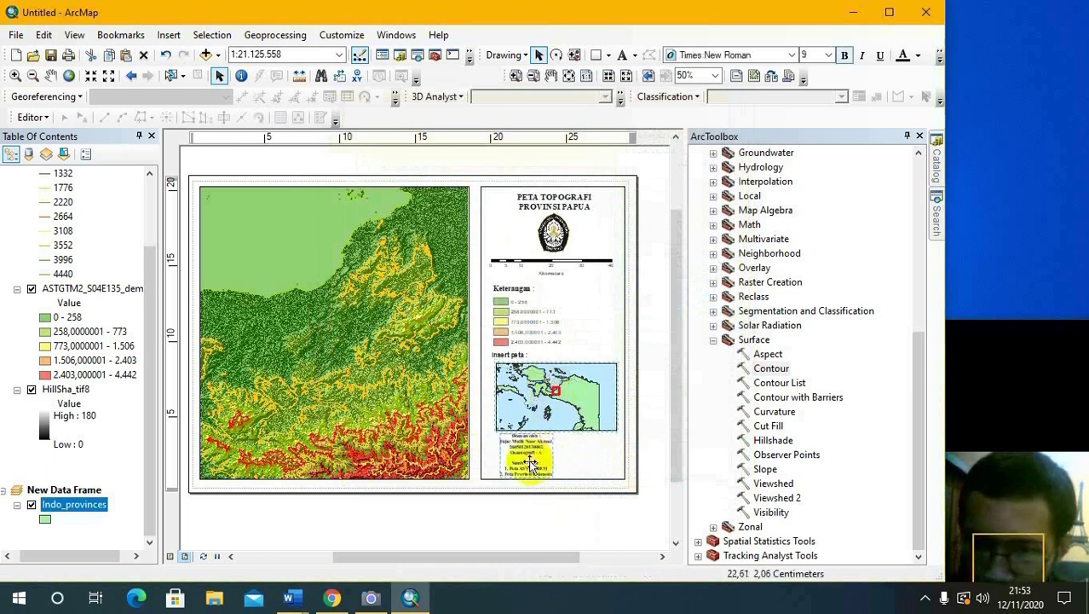
left_click(526, 468)
left_click(518, 462)
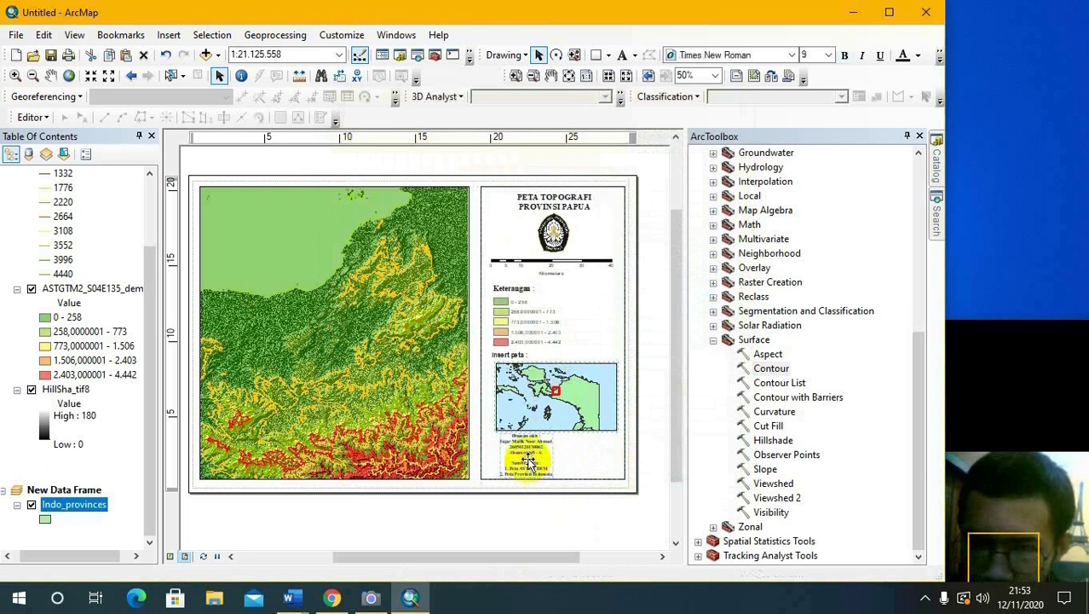
left_click(545, 462)
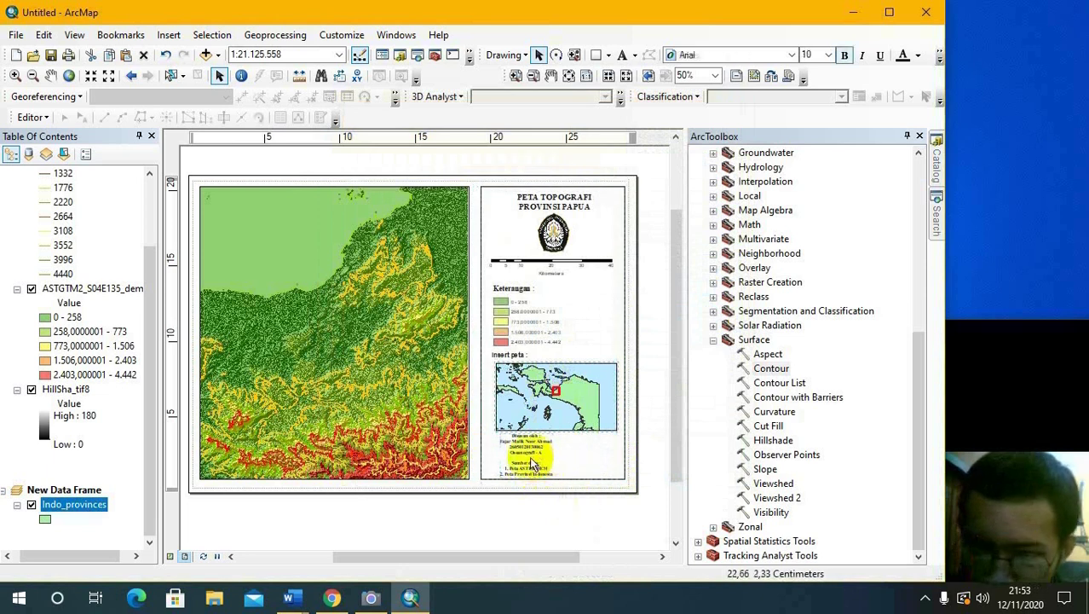
left_click(532, 465)
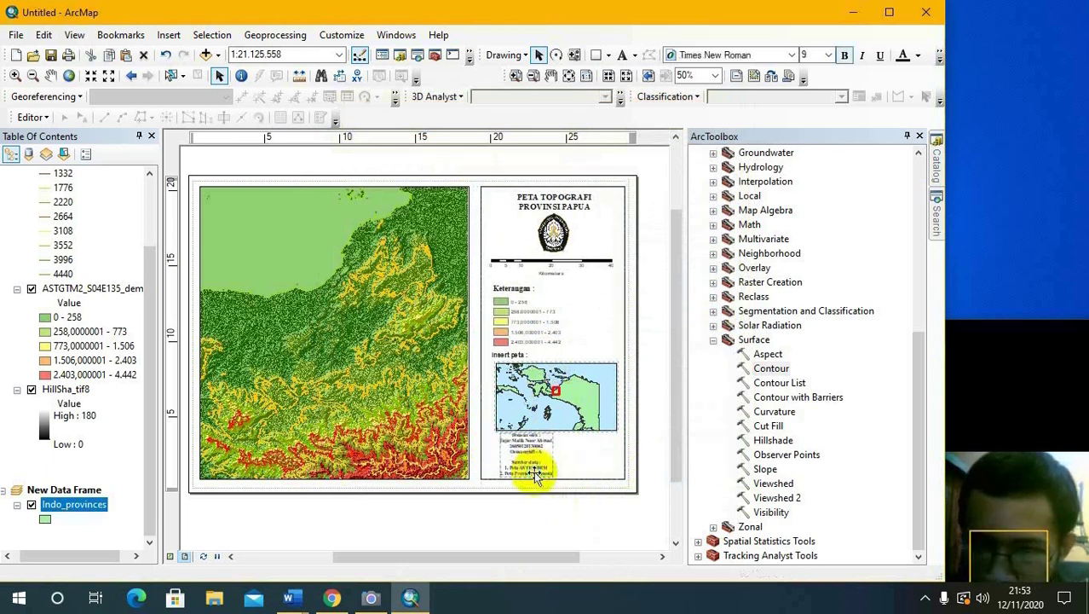
left_click(522, 462)
left_click(540, 469)
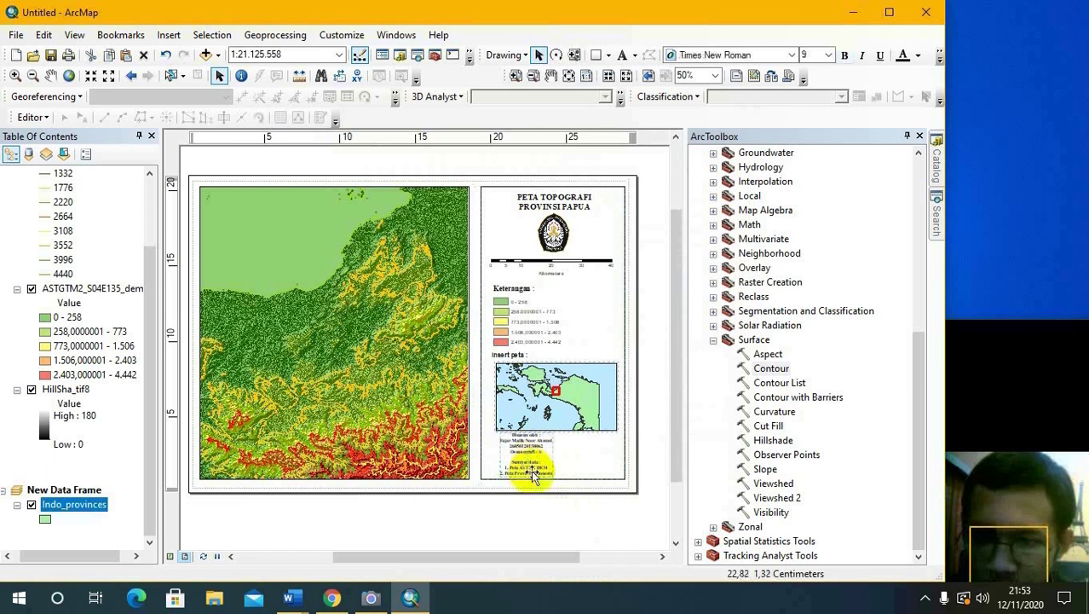
- Copy the three "Sumber data" lines from the credits text and delete them from it, keeping only the "Disusun oleh" block
left_click(533, 463)
double_click(534, 463)
left_click(445, 284)
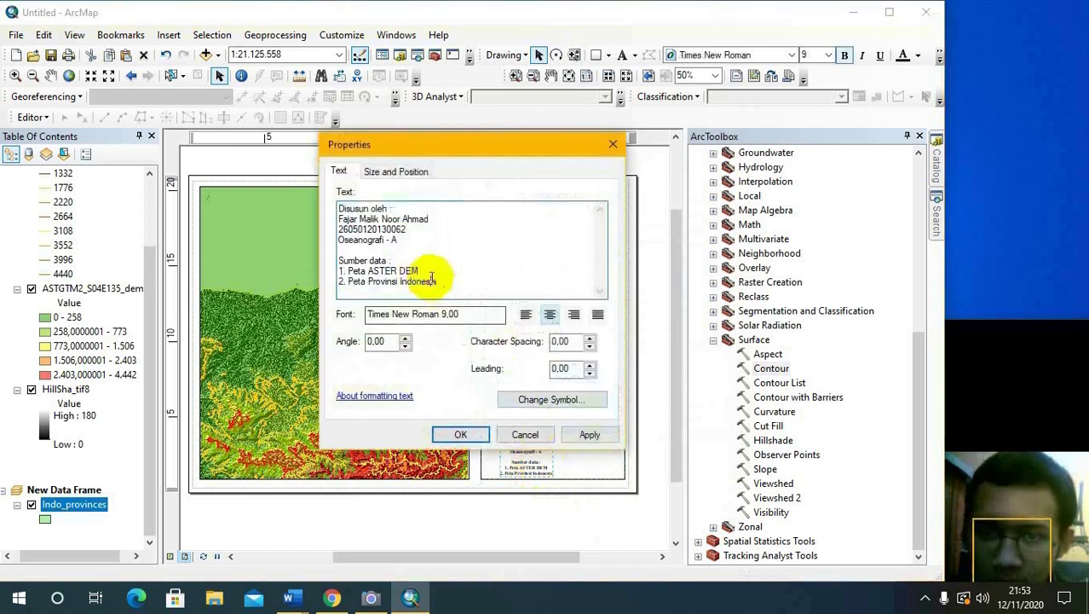
left_click_drag(443, 283, 330, 260)
left_click(428, 285)
left_click_drag(443, 283, 330, 260)
key("ctrl+c")
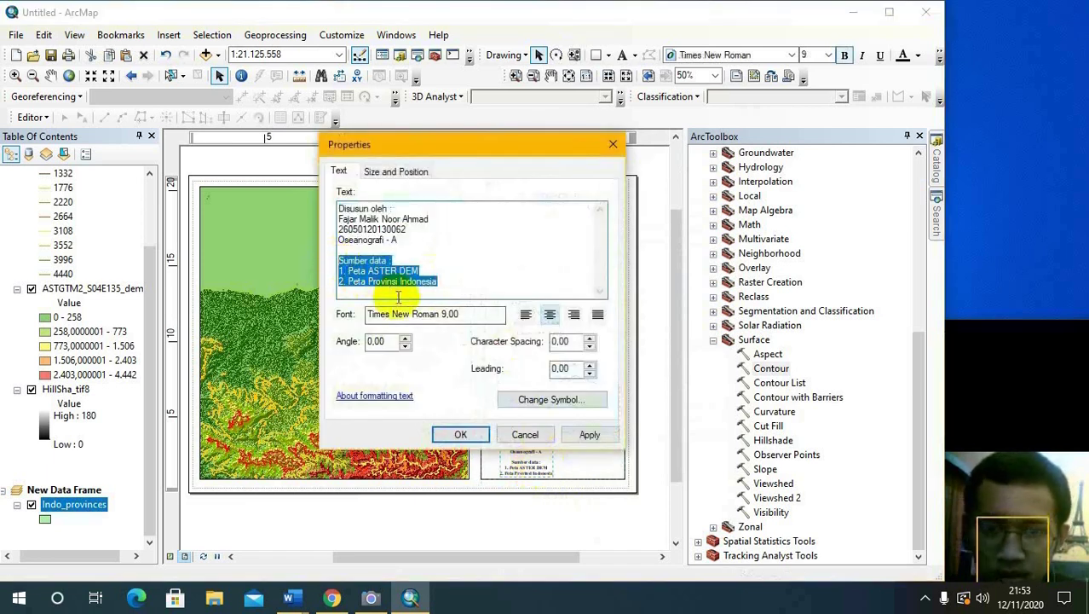
key("Delete")
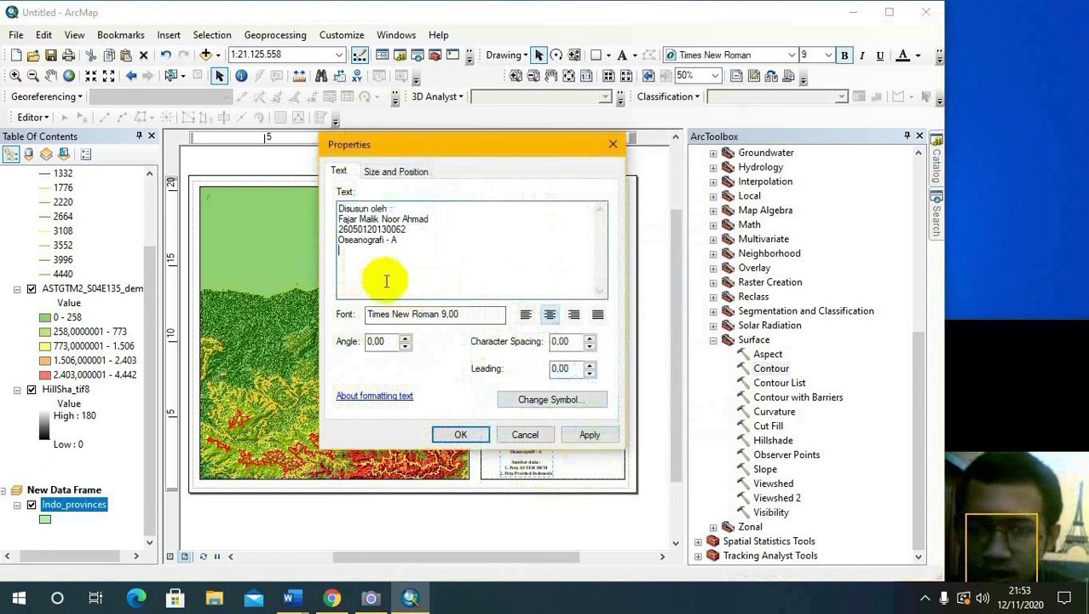
- Left-align the "Disusun oleh" text and move it to the right, centred beneath the inset map
left_click(526, 316)
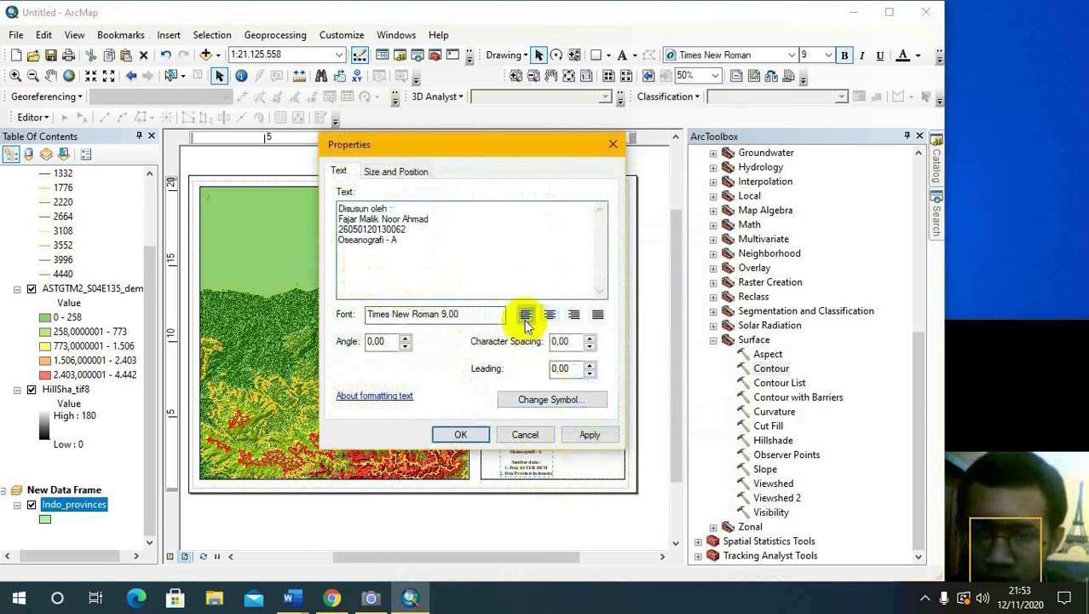
left_click(459, 435)
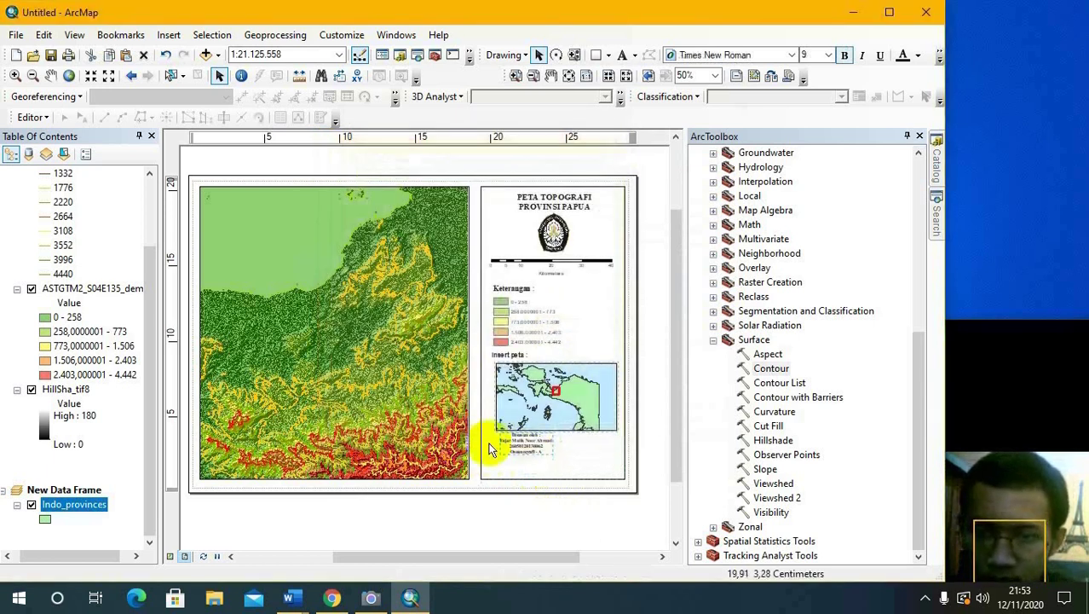
left_click_drag(523, 445, 550, 451)
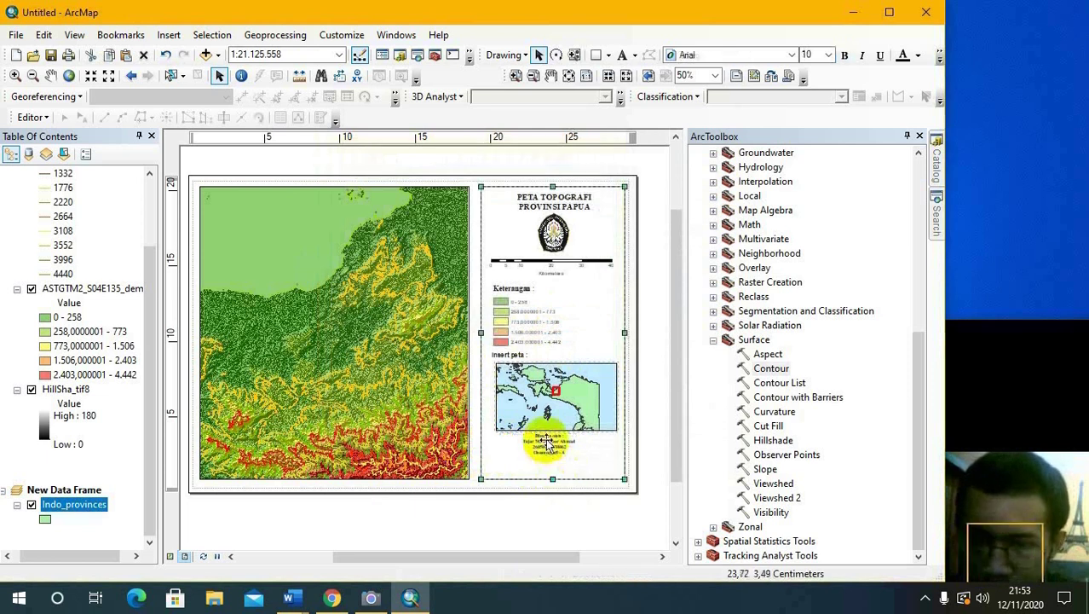
left_click(543, 457)
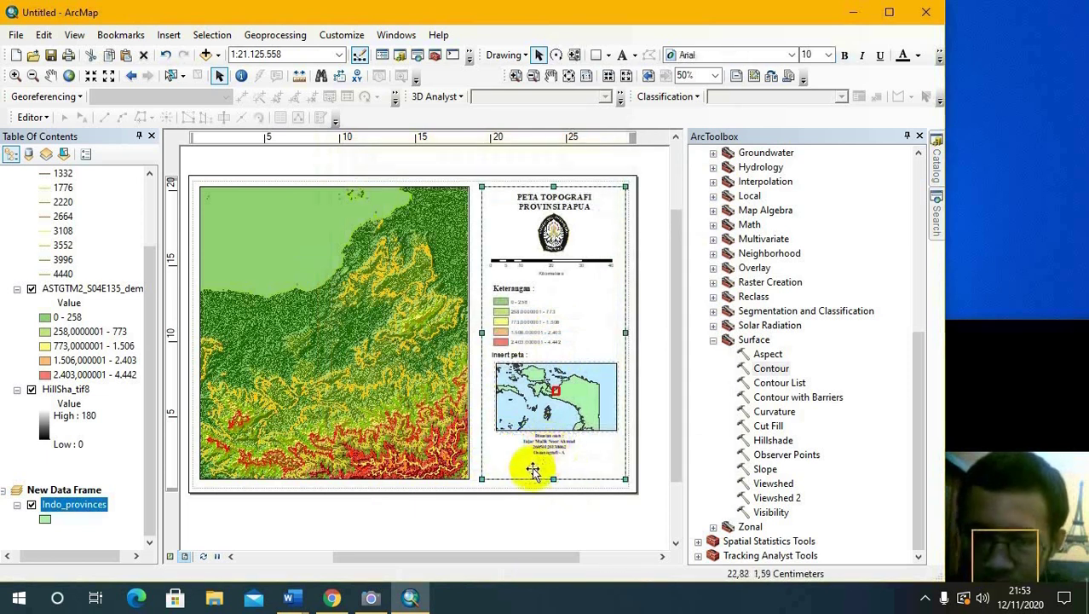
- Insert a new text element below the author details and replace its placeholder with the copied "Sumber data" lines
left_click(168, 35)
left_click(211, 91)
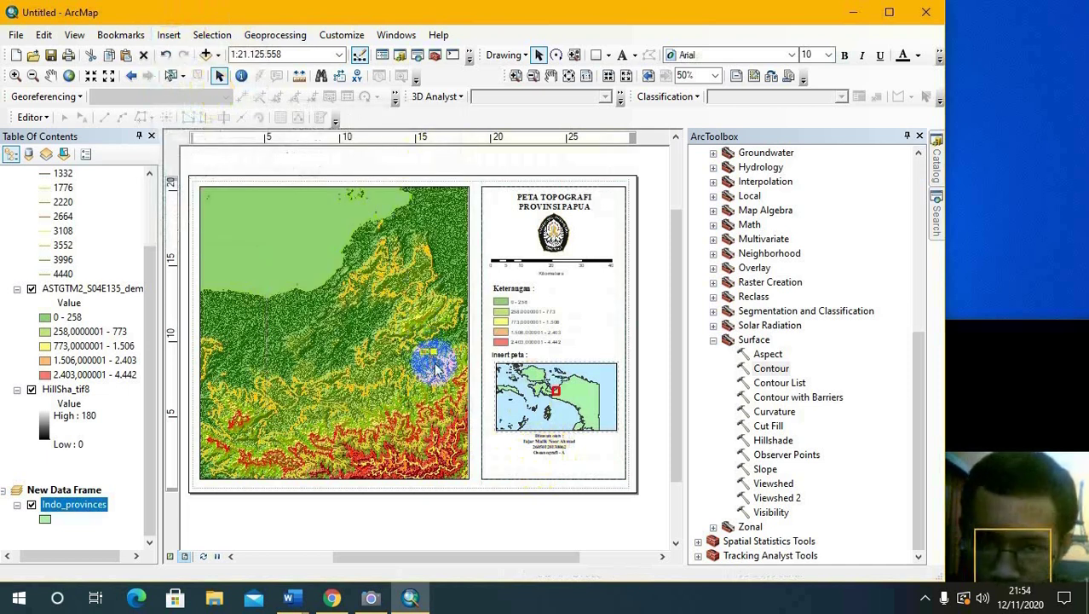
left_click_drag(436, 367, 530, 460)
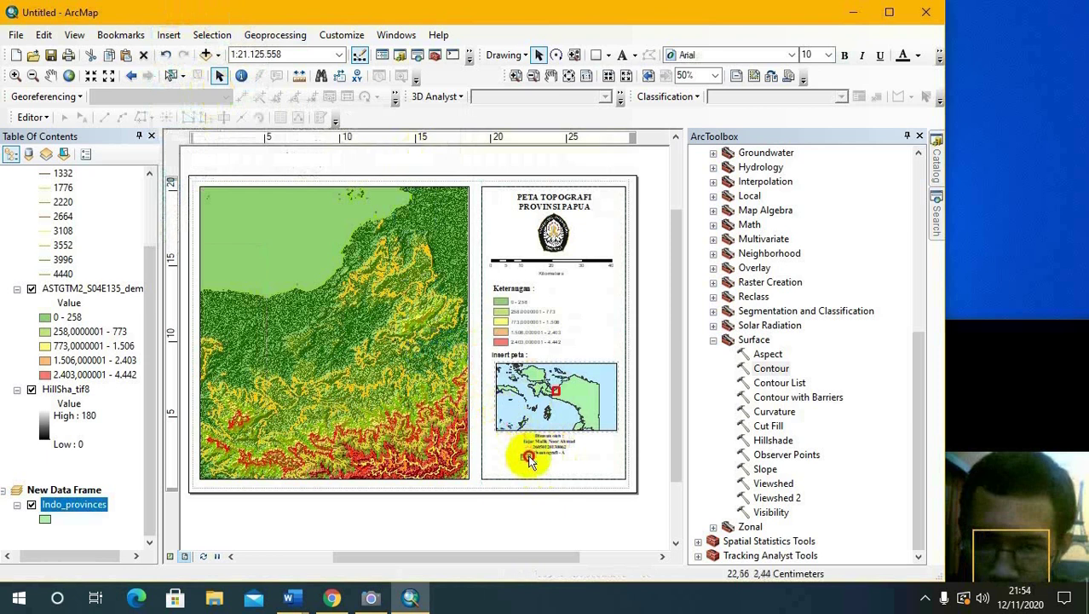
double_click(527, 457)
right_click(358, 213)
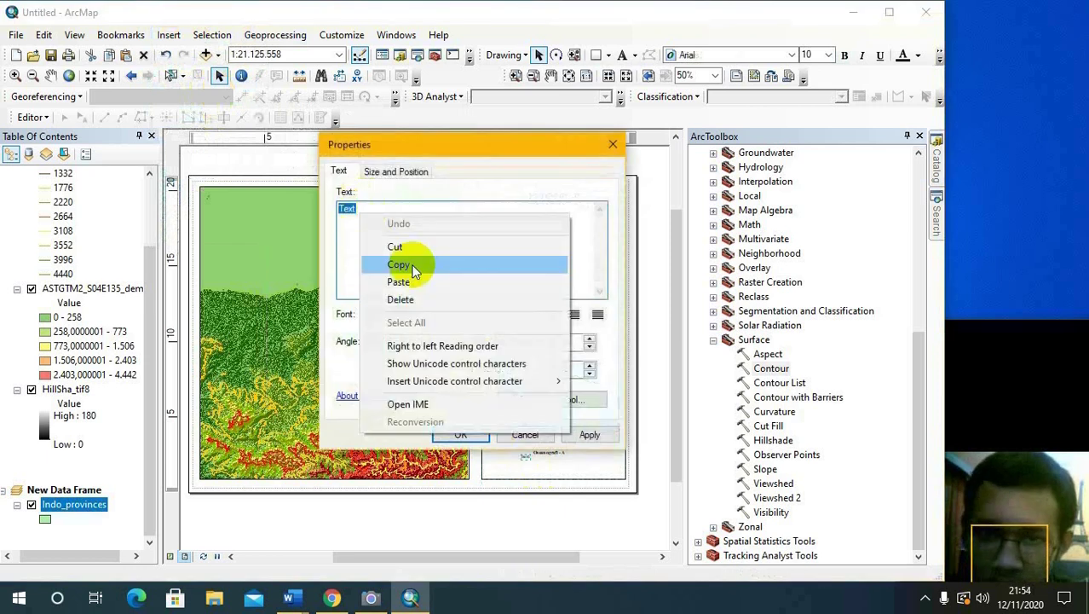
left_click(417, 283)
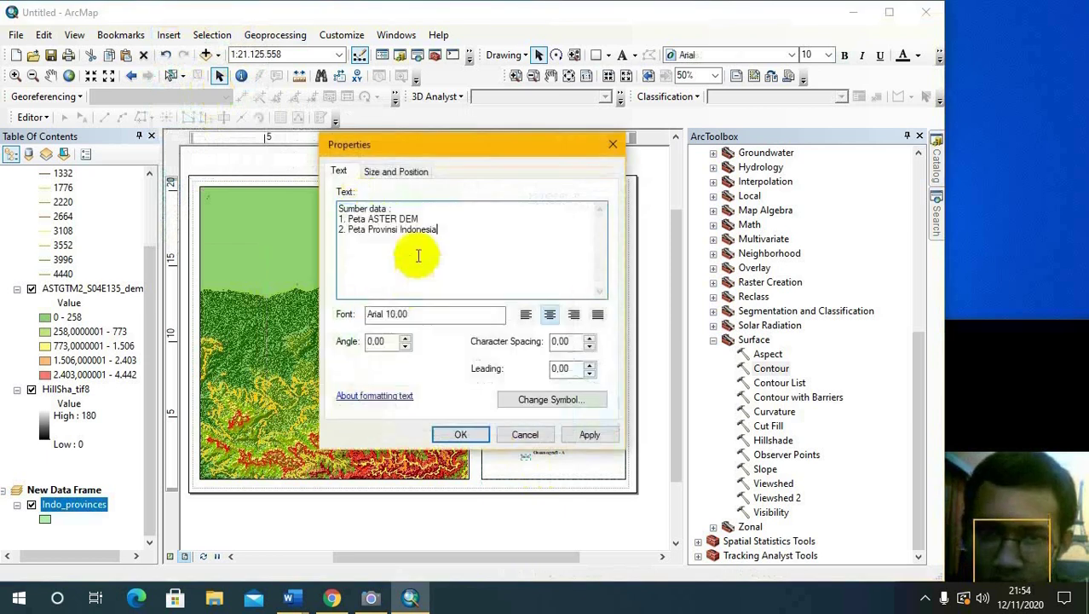
- Format the "Sumber data" text in bold Times New Roman at size 10
left_click(553, 398)
left_click(661, 316)
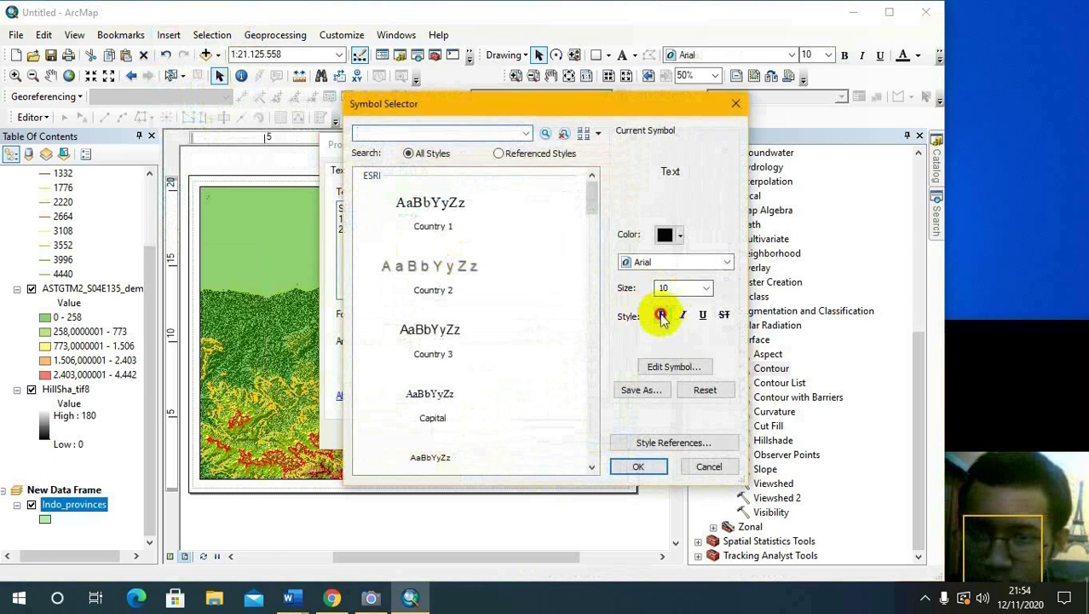
left_click(670, 264)
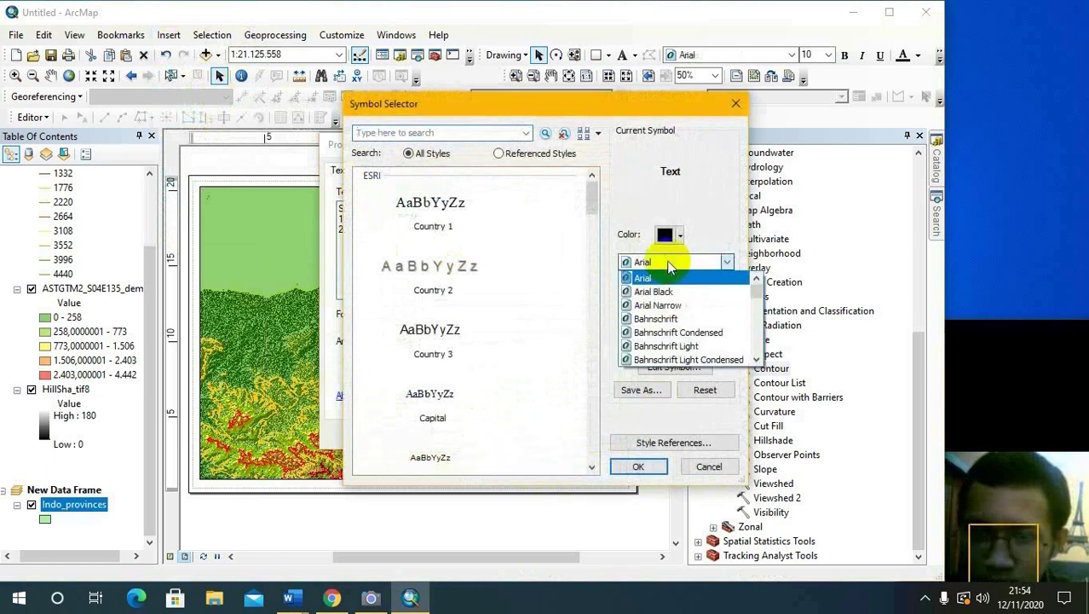
key("t")
key("Down")
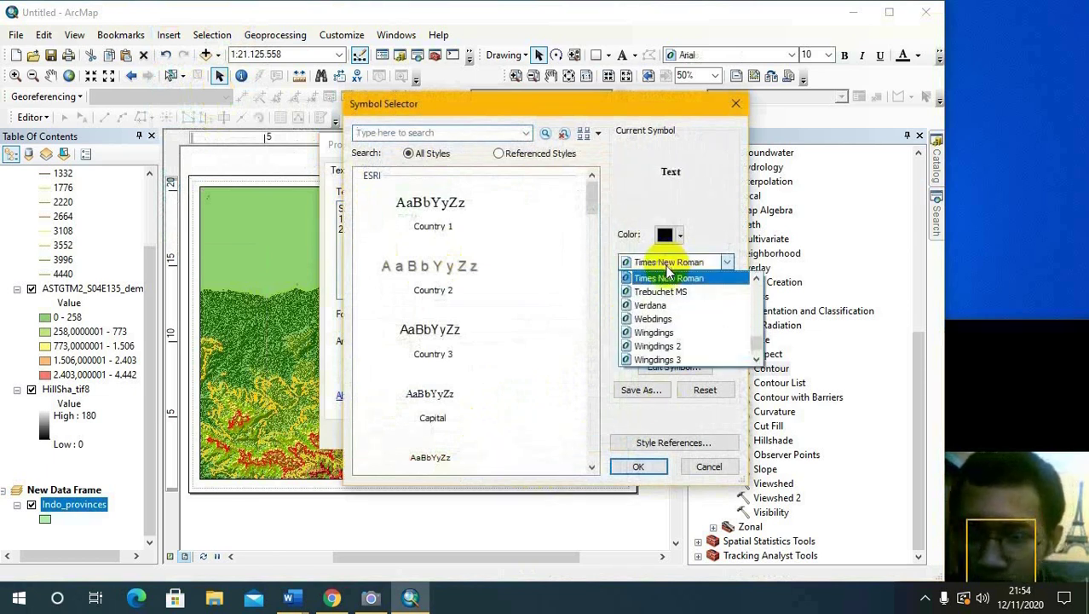
left_click(641, 469)
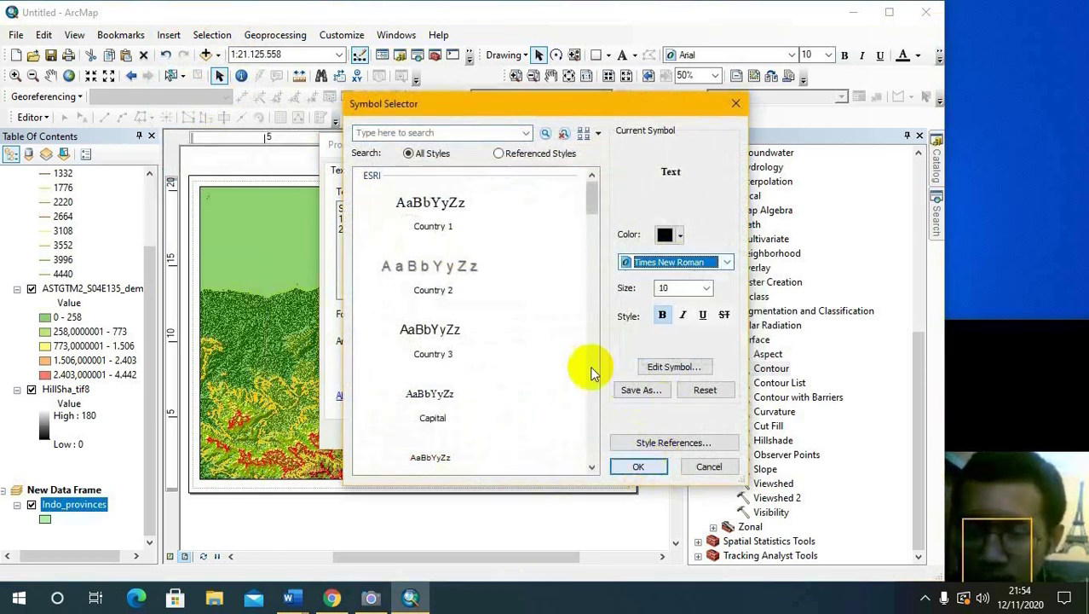
left_click(620, 471)
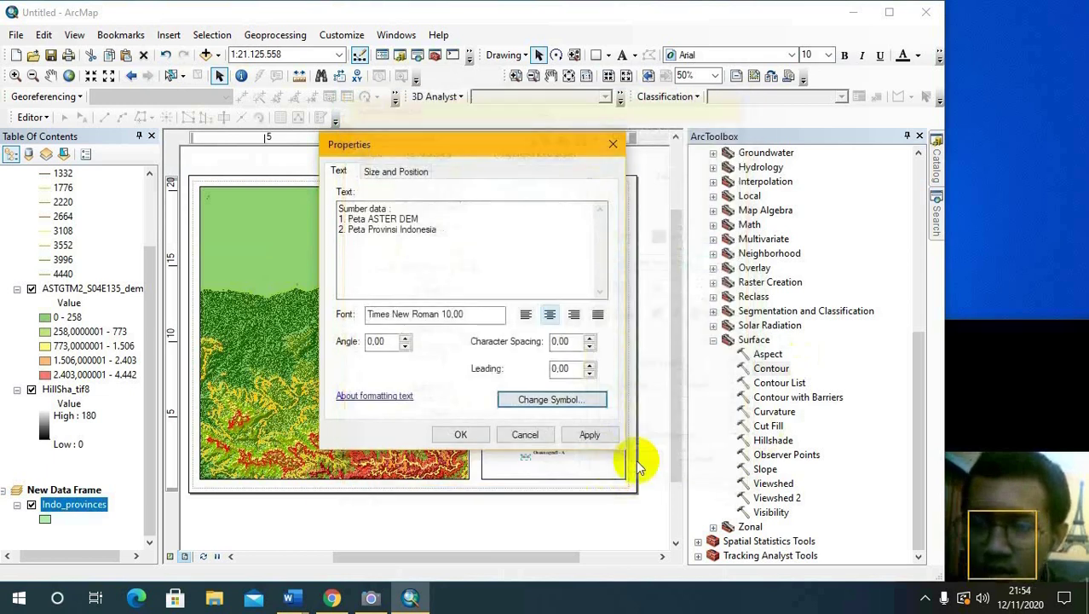
left_click(478, 434)
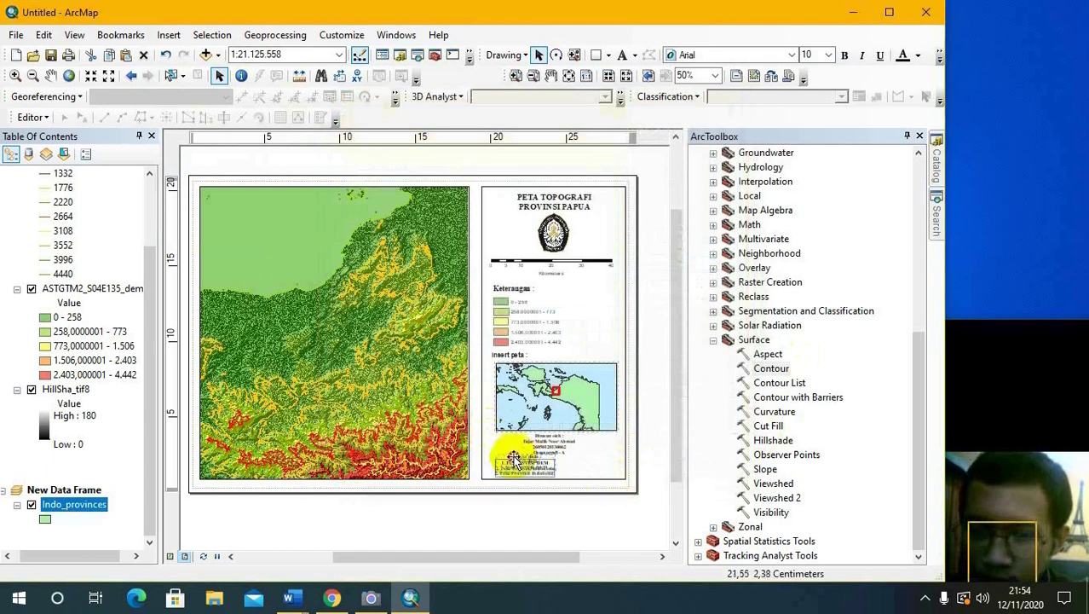
- Left-align the "Sumber data" text below the author details in the side panel
double_click(523, 471)
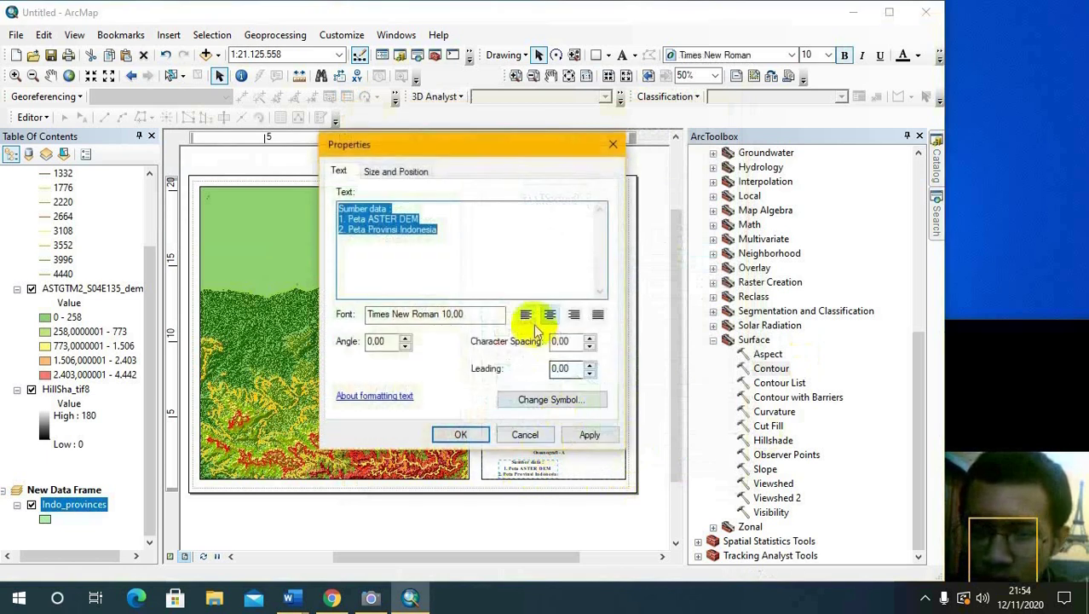
left_click(525, 313)
left_click(459, 435)
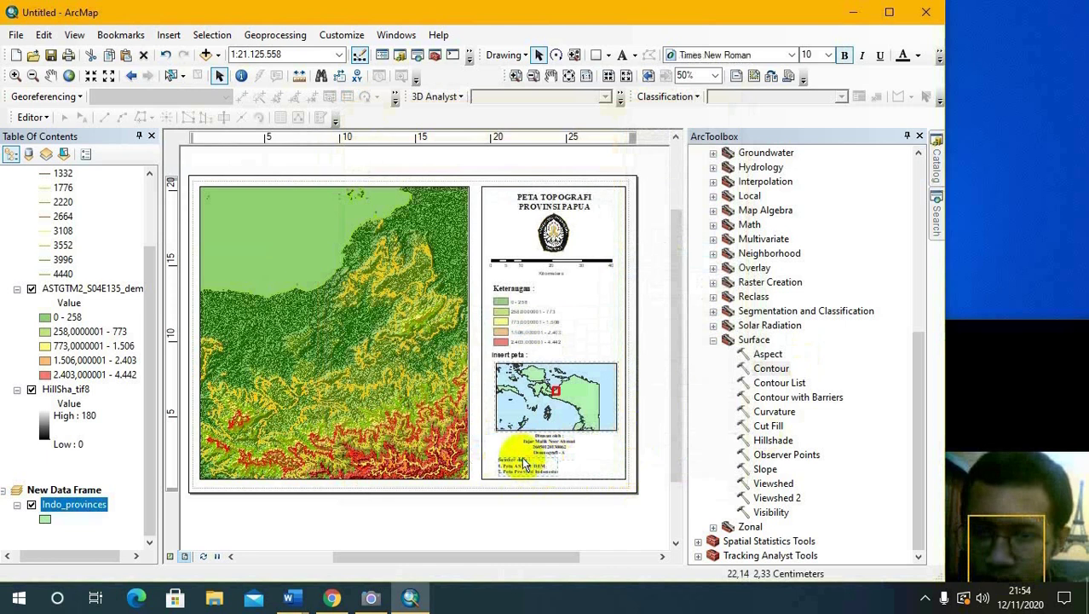
- Add a graticule of meridians and parallels with the default settings to the main topographic map's data frame
left_click(400, 382)
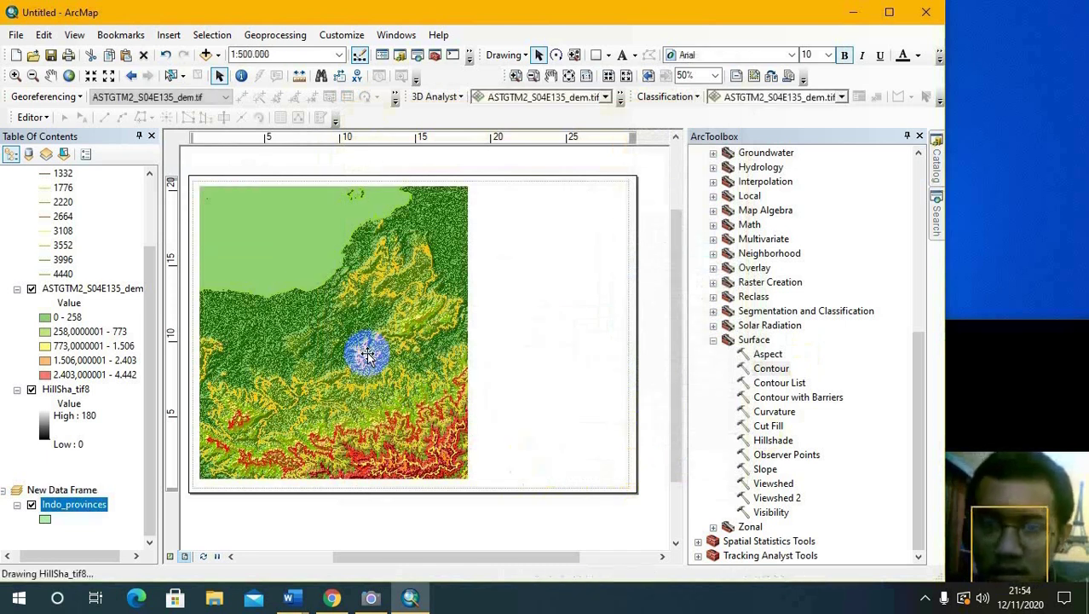
right_click(365, 298)
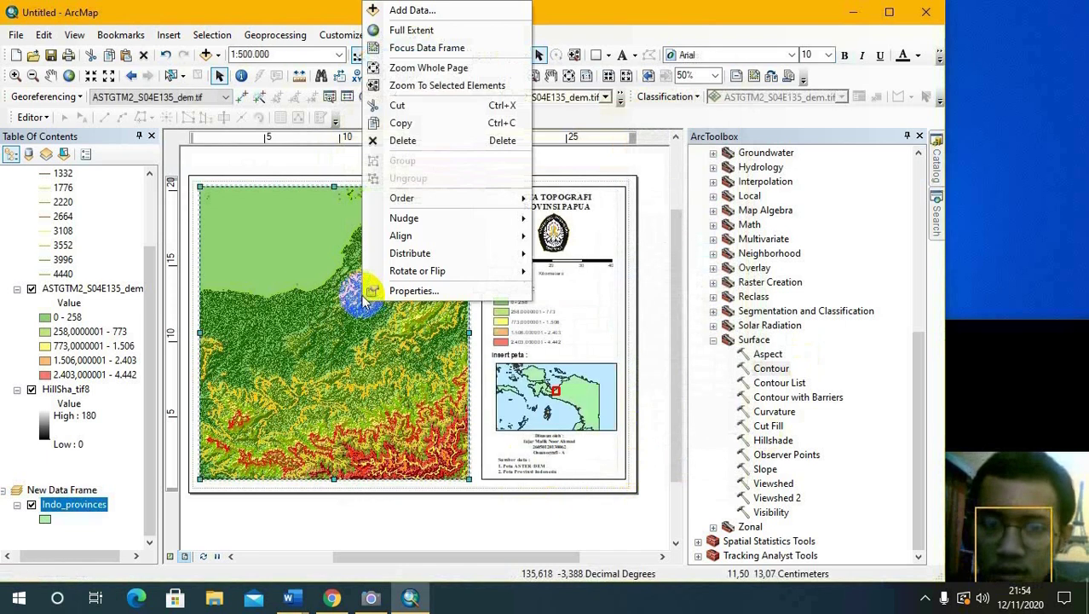
left_click(395, 291)
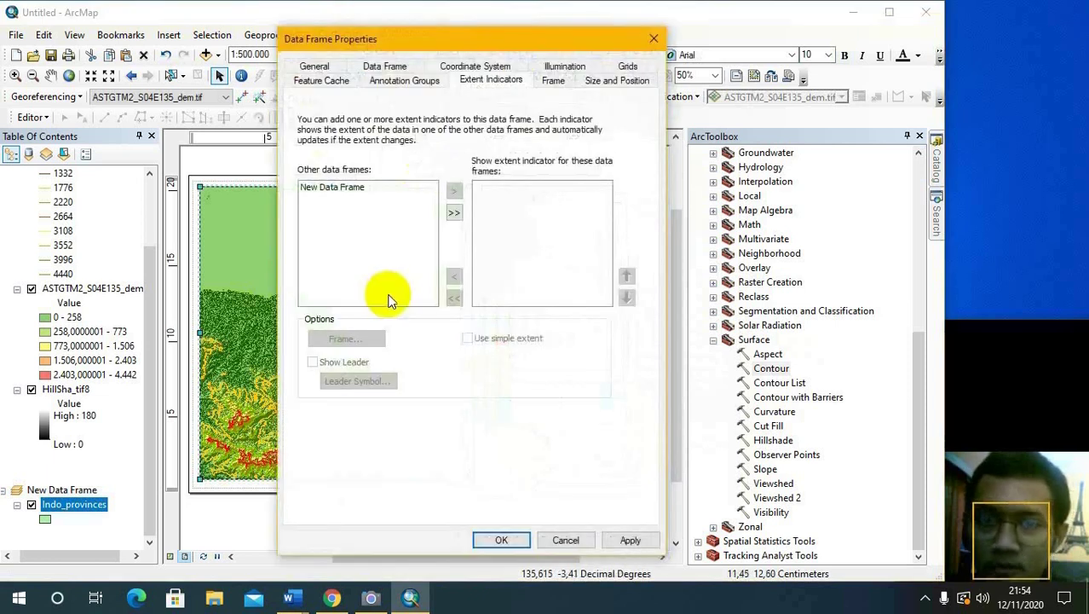
left_click(625, 68)
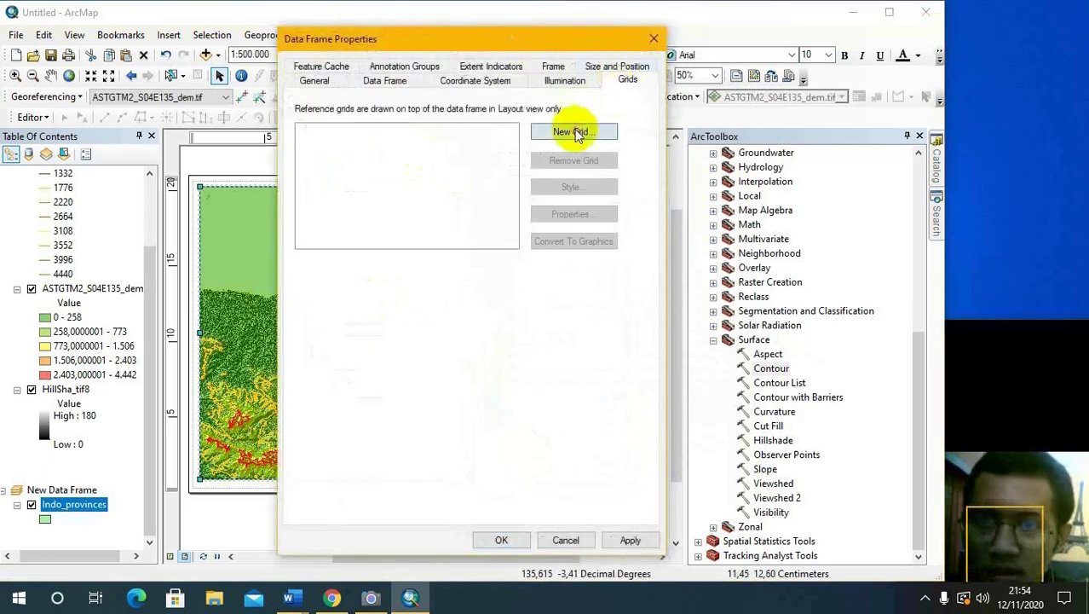
left_click(554, 132)
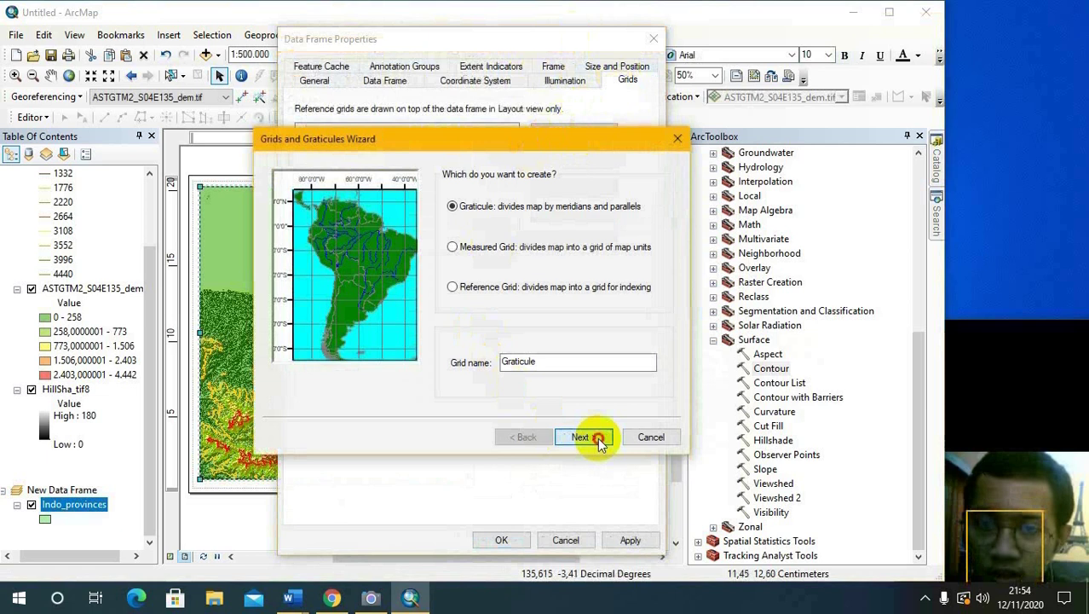
left_click(583, 437)
left_click(583, 438)
left_click(583, 437)
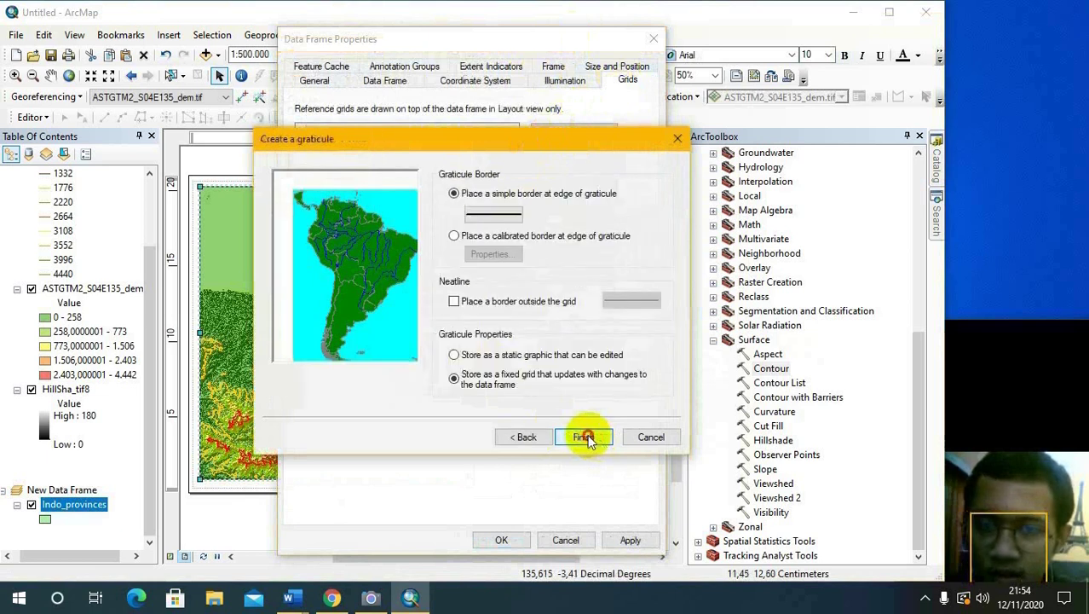
left_click(583, 438)
- Turn off the right axis labels of the main map's graticule and orient its left labels vertically
left_click(572, 214)
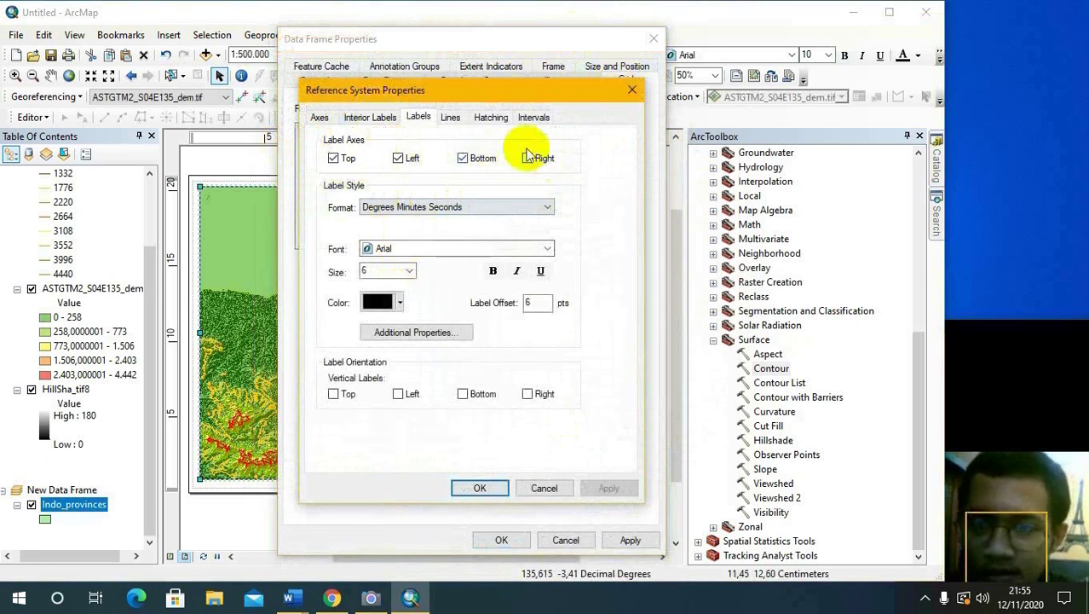
left_click(399, 395)
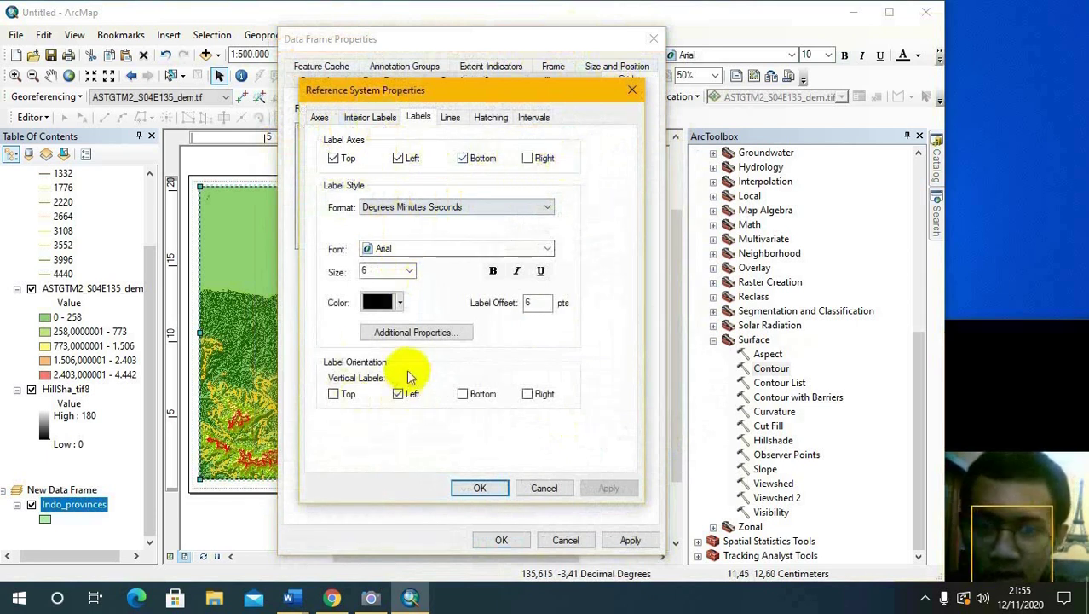
left_click(458, 120)
left_click(493, 119)
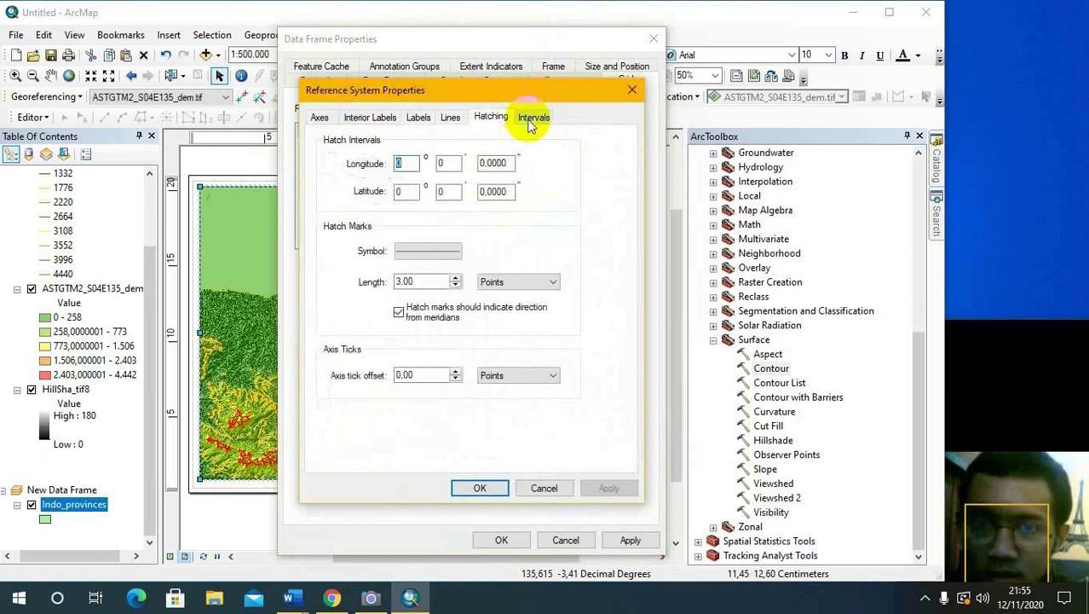
left_click(532, 117)
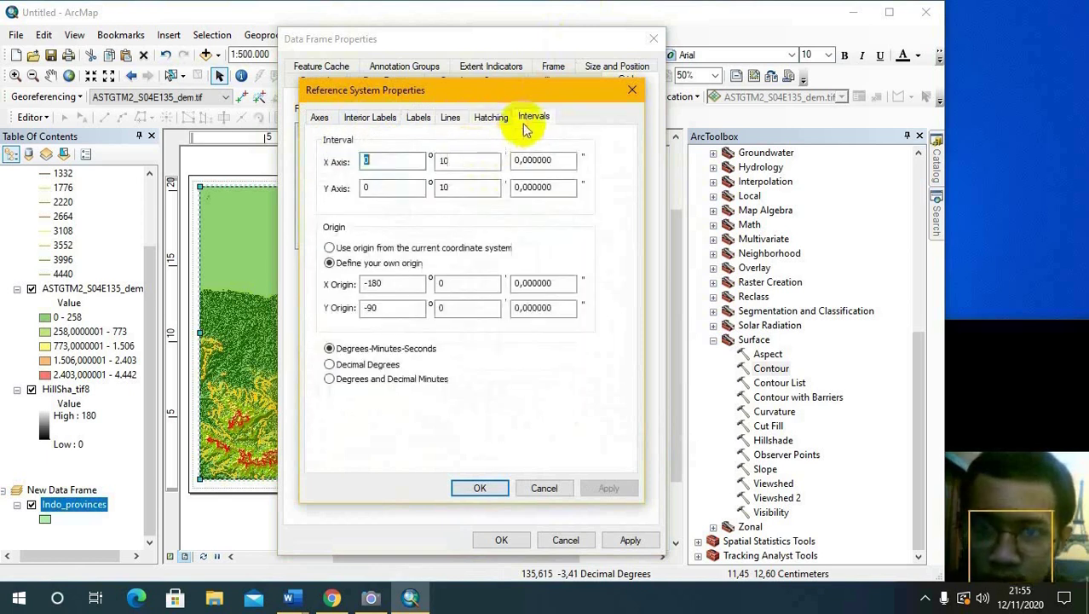
left_click(385, 118)
- Set the main map's graticule label font to Times New Roman and apply the grid to the layout
left_click(418, 117)
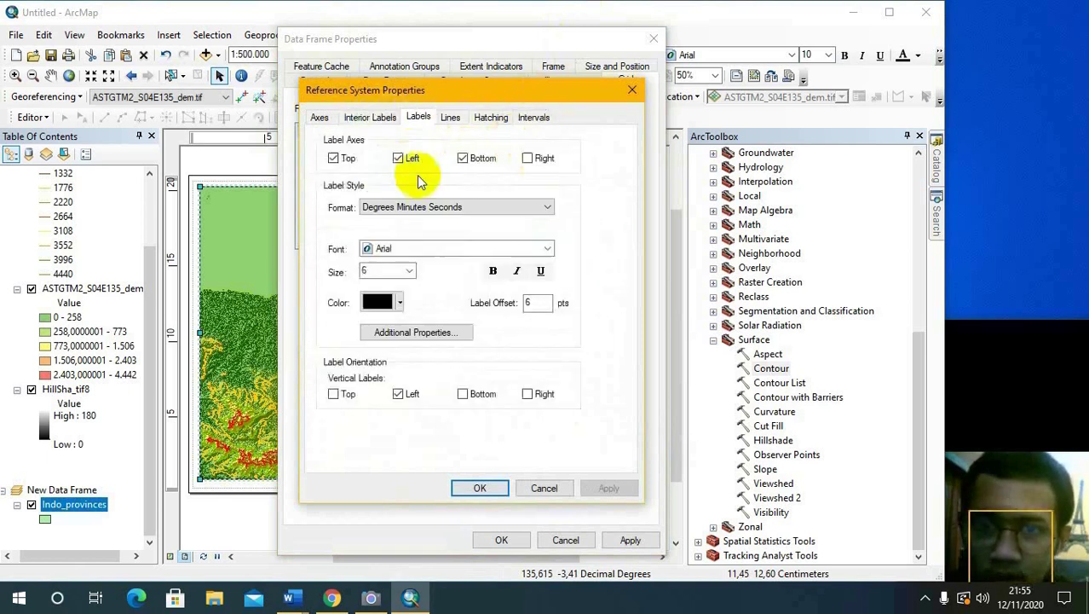
left_click(426, 247)
type("ti")
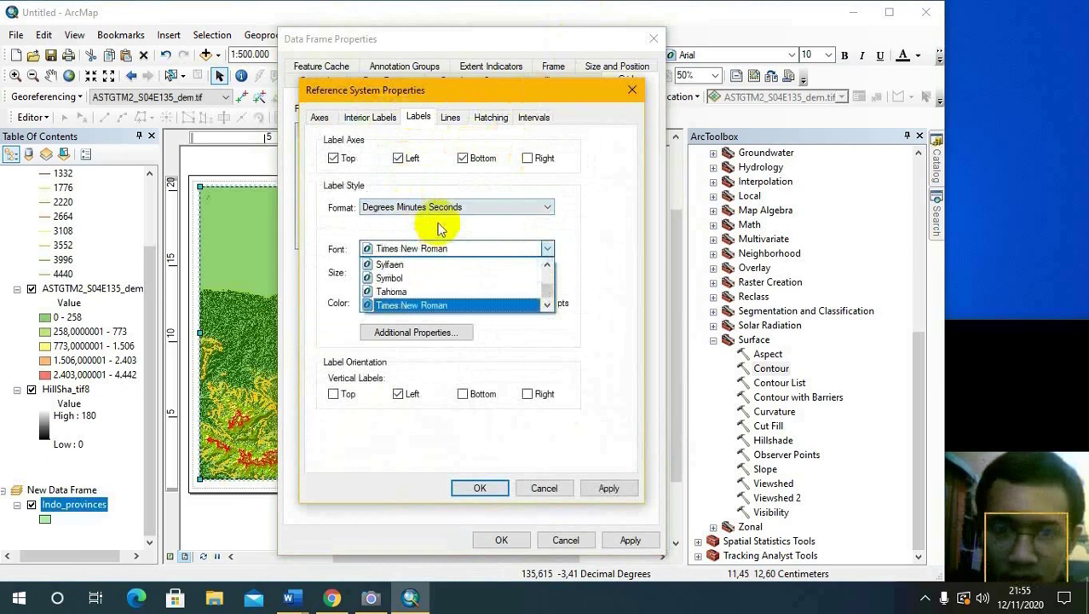
left_click(400, 305)
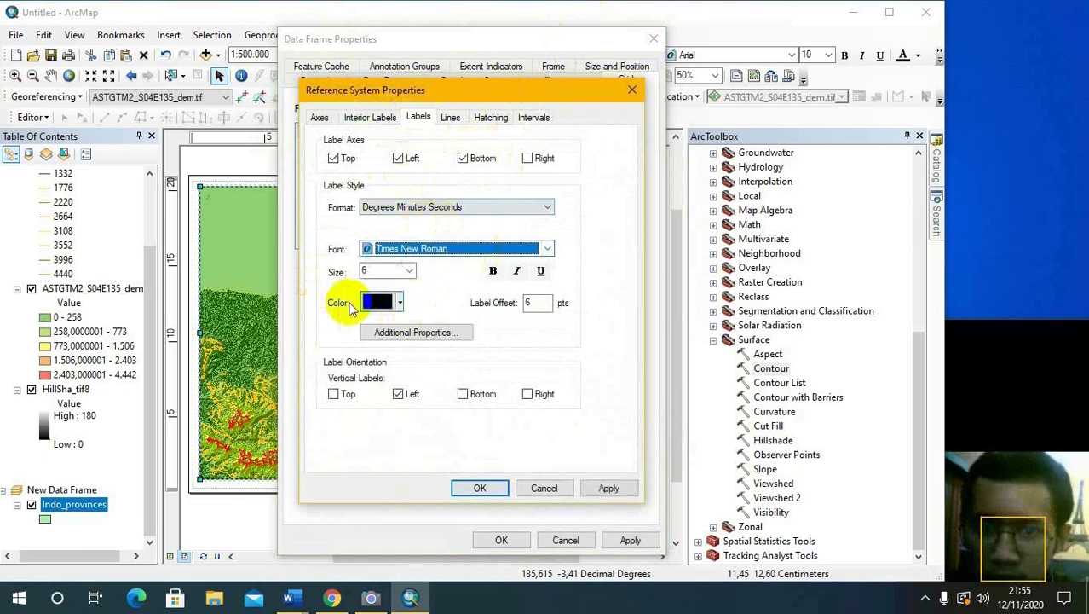
left_click(479, 489)
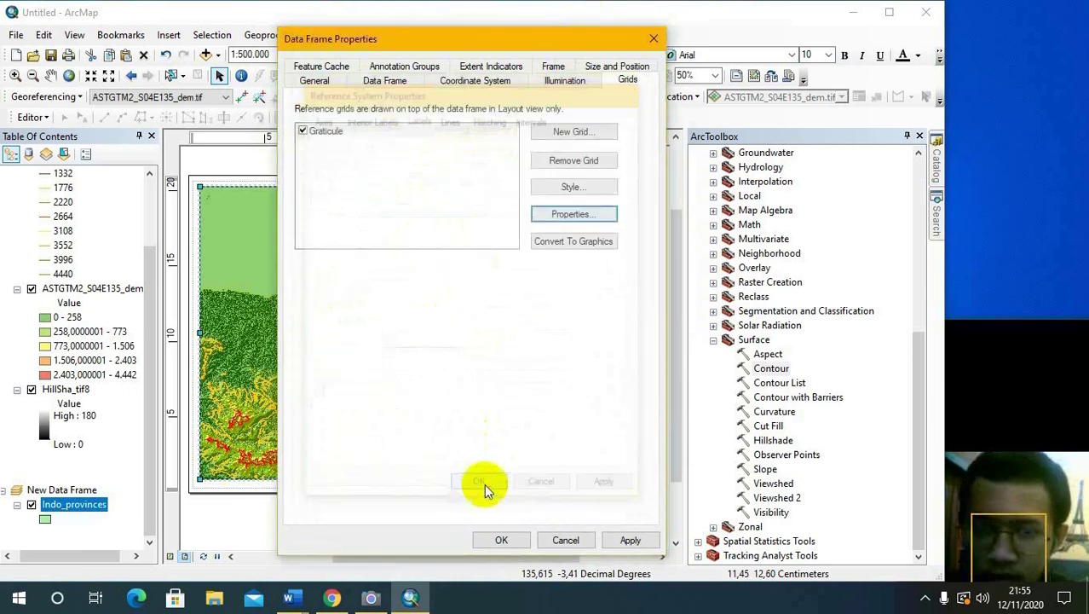
left_click(503, 540)
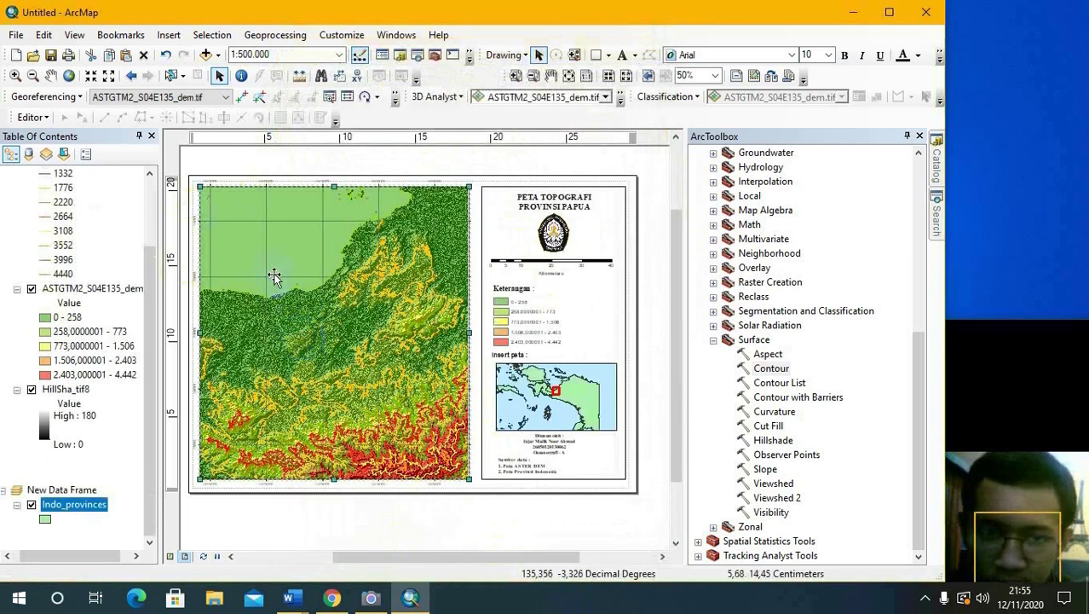
- Add a graticule of meridians and parallels with the default settings to the inset map's data frame
left_click(554, 404)
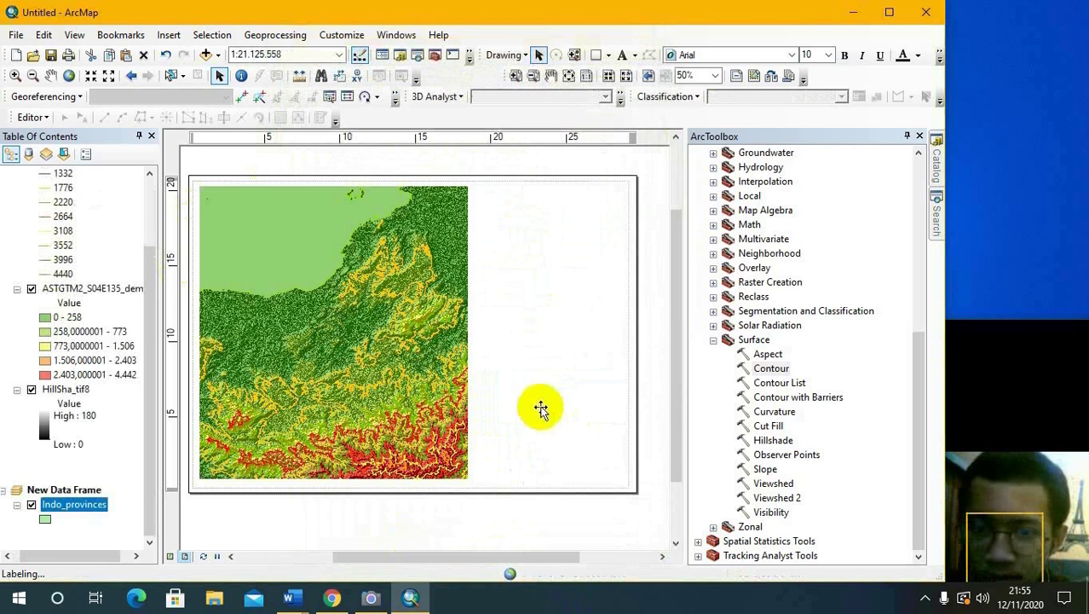
right_click(515, 392)
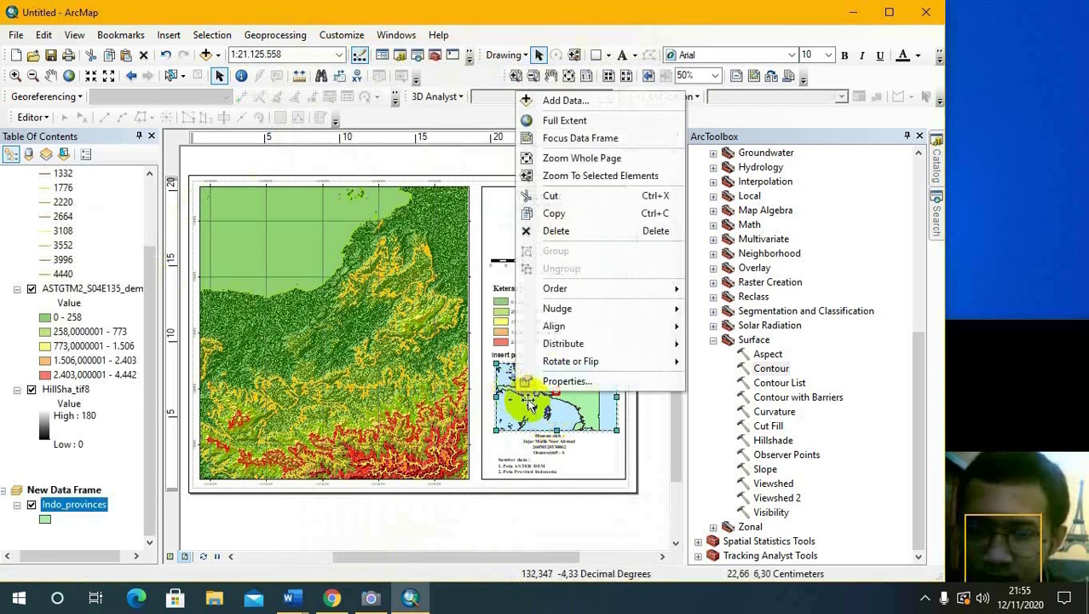
left_click(556, 379)
double_click(574, 363)
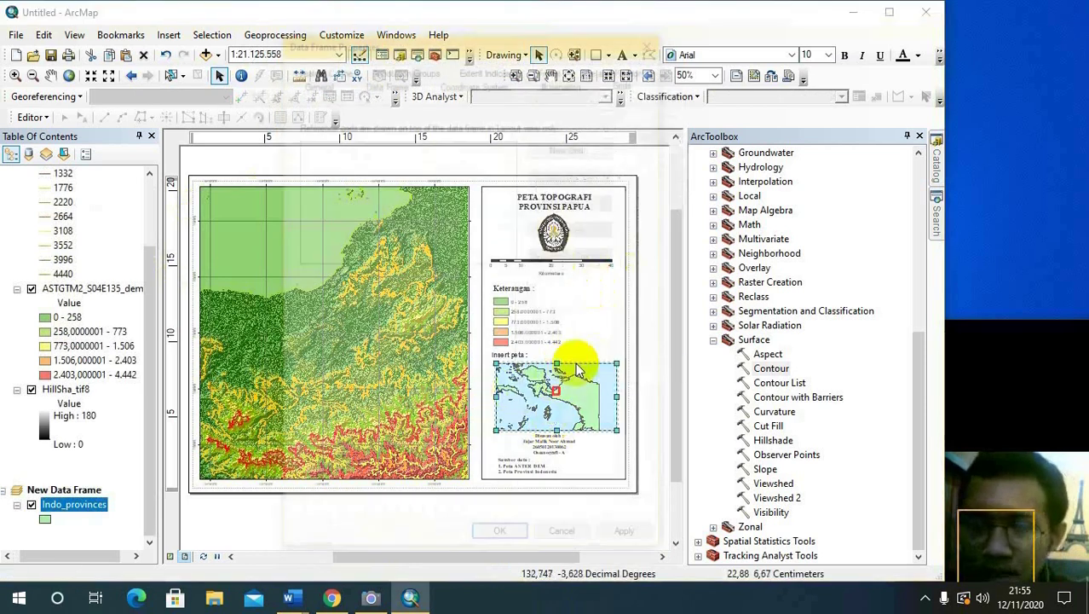
left_click(573, 147)
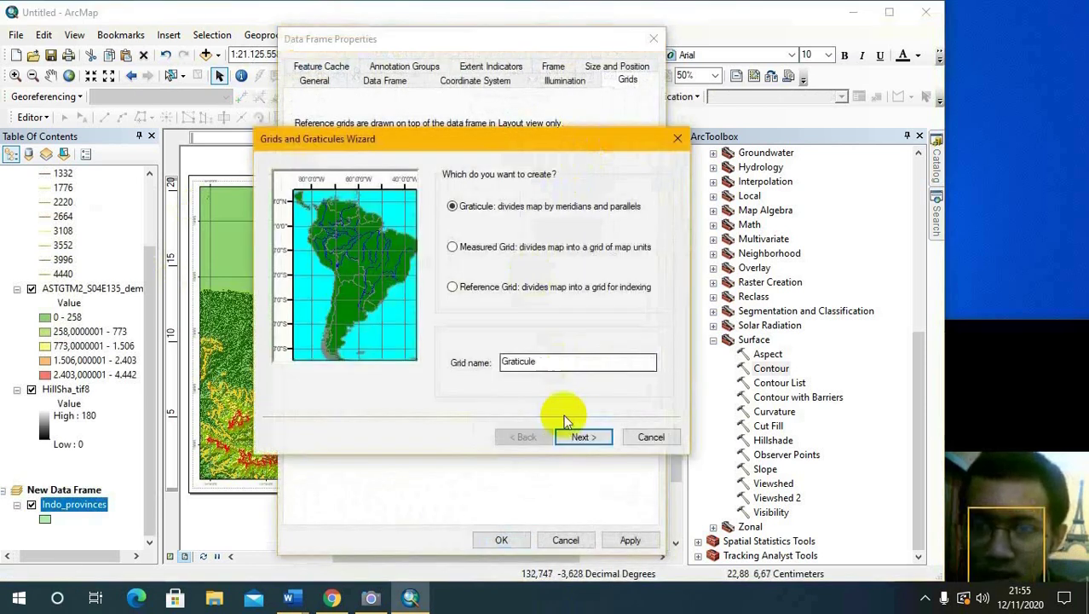
left_click(583, 435)
left_click(584, 435)
left_click(584, 435)
left_click(584, 435)
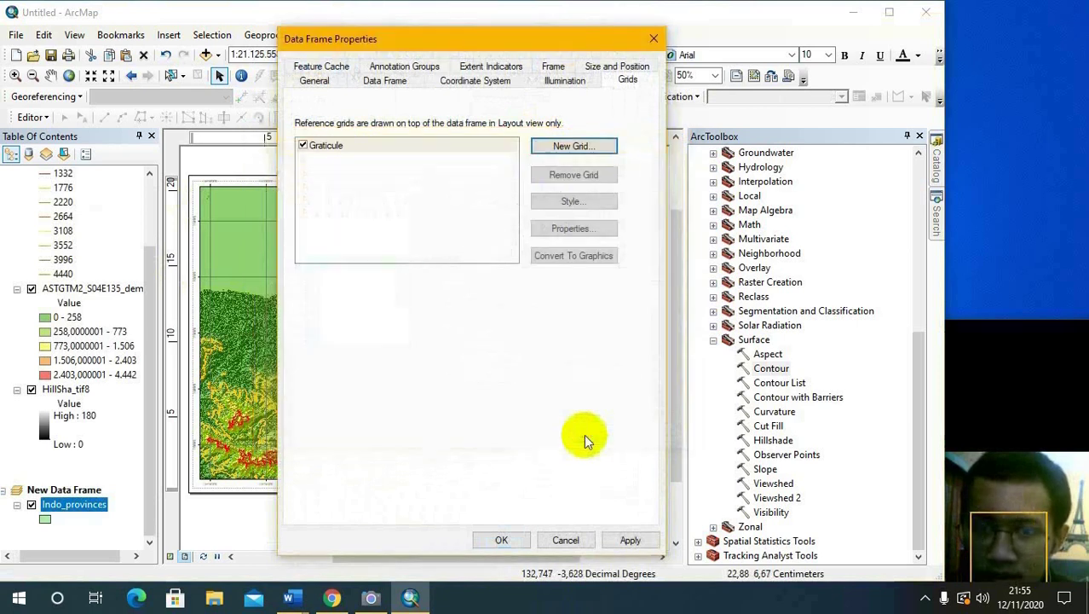
- Turn off the right axis labels of the inset map's graticule and orient its left labels vertically
left_click(571, 228)
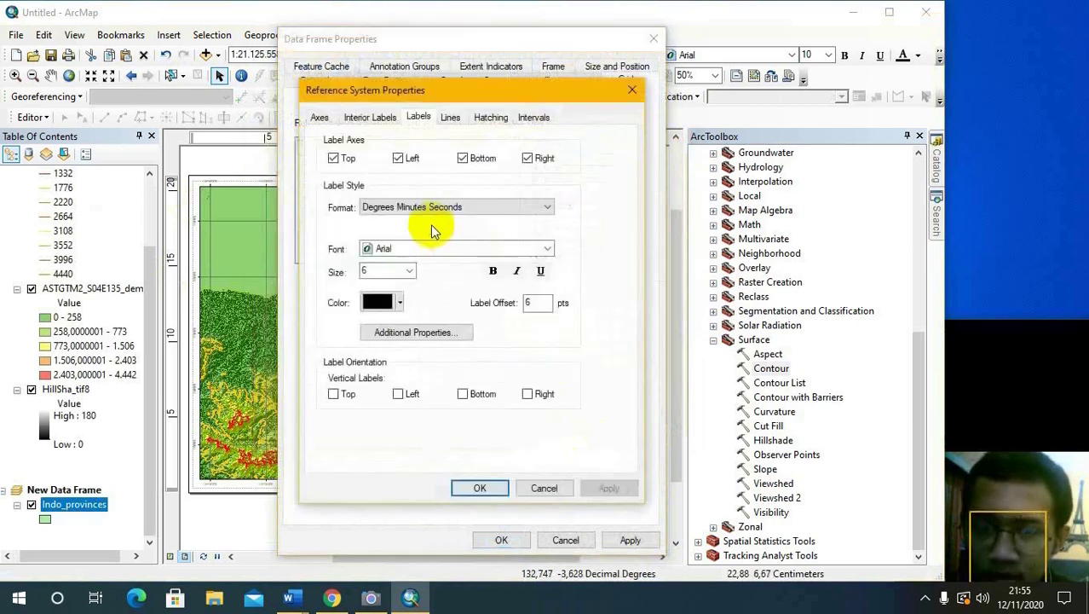
left_click(527, 158)
left_click(398, 393)
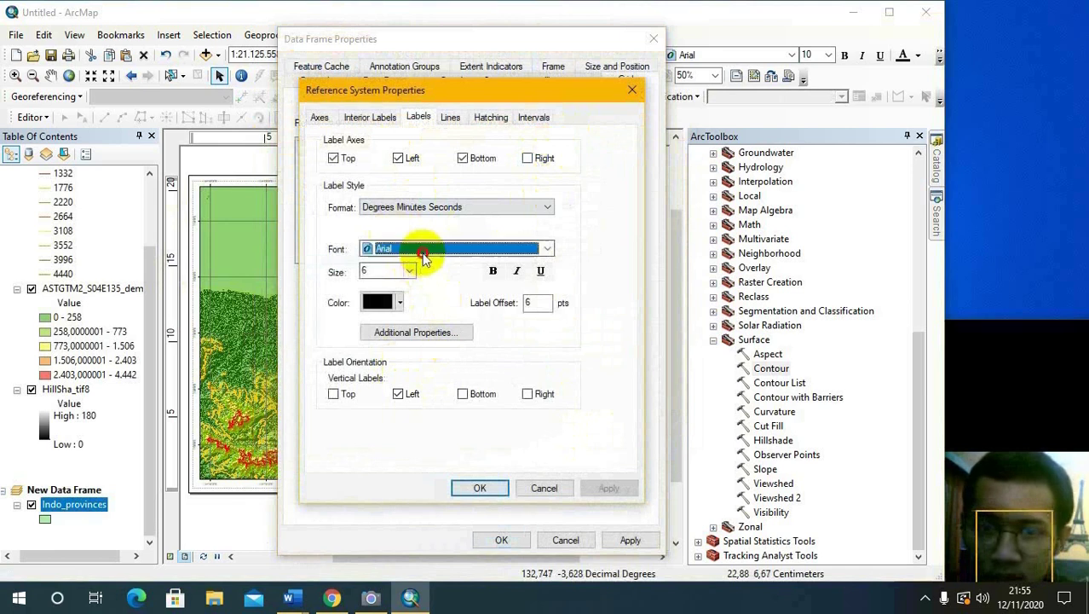
- Set the inset graticule's label font to Times New Roman, keeping its default hatching and intervals
left_click(418, 251)
left_click(417, 251)
left_click(368, 254)
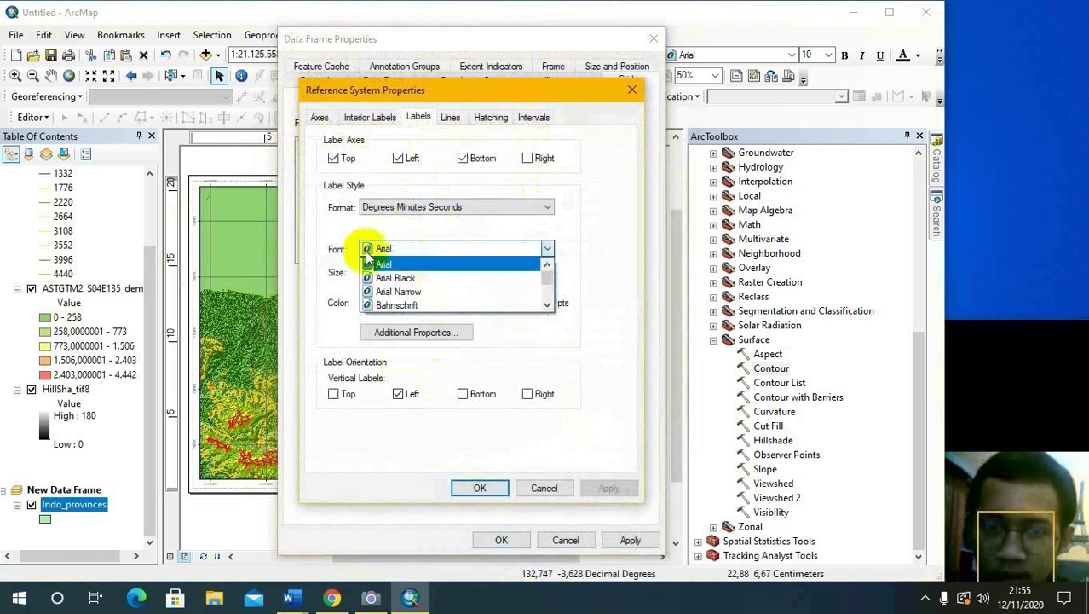
type("ti")
left_click(390, 248)
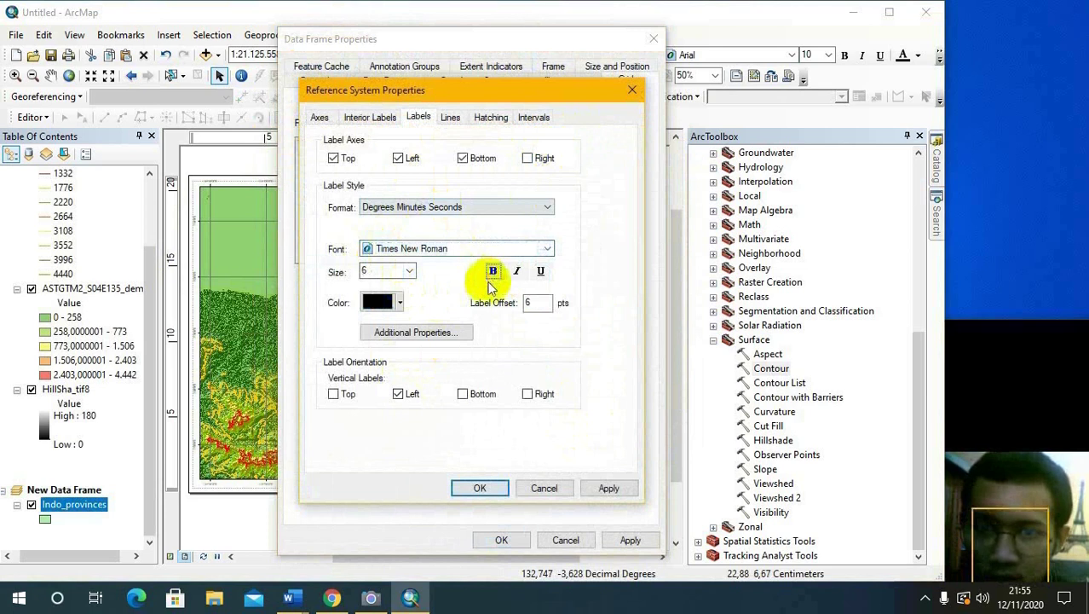
left_click(450, 117)
left_click(490, 119)
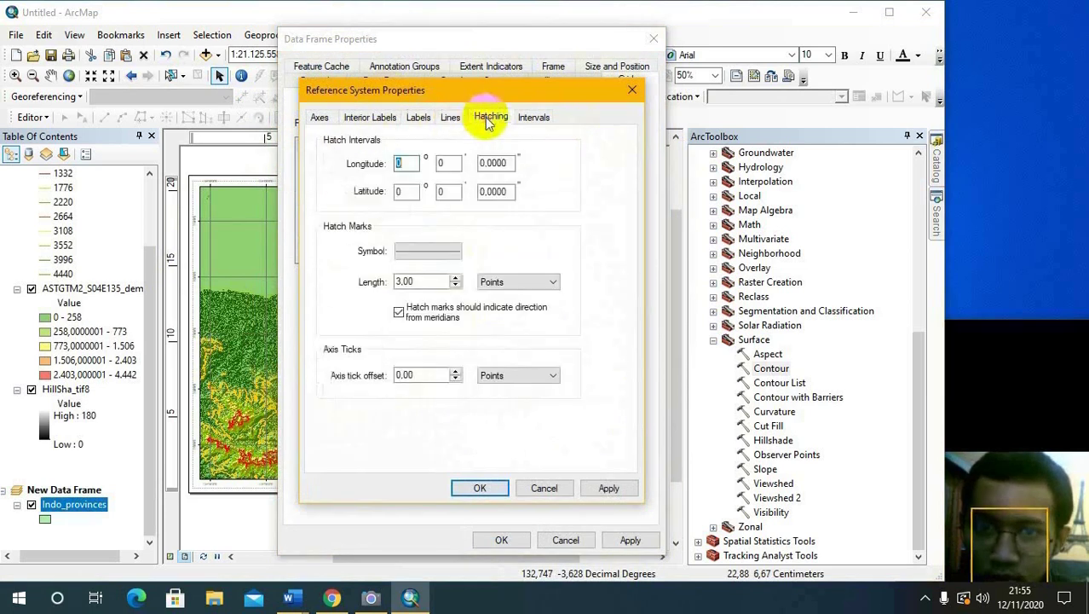
left_click(534, 117)
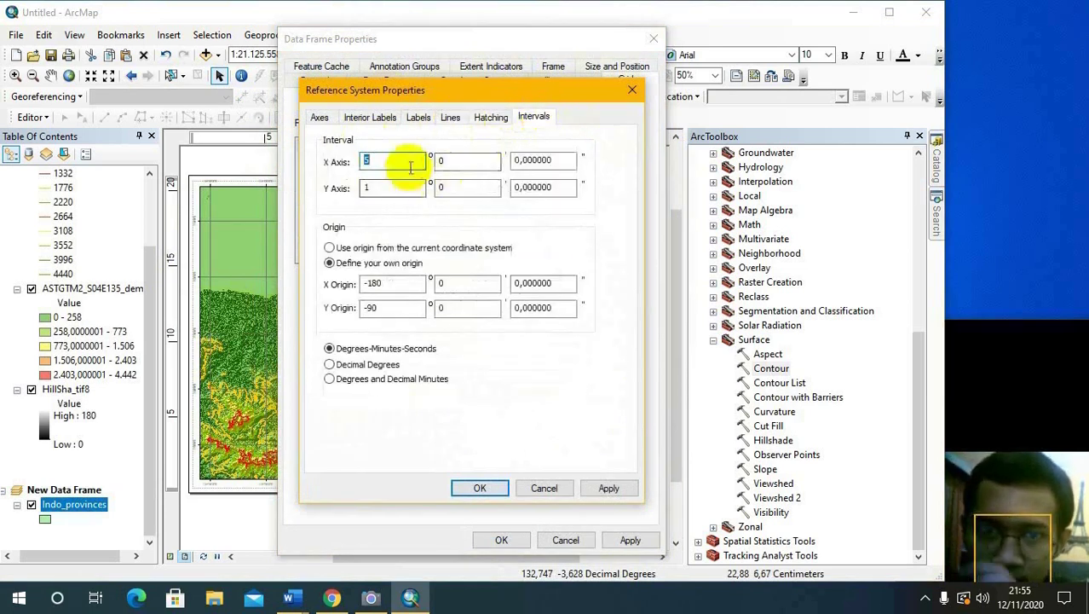
left_click(478, 488)
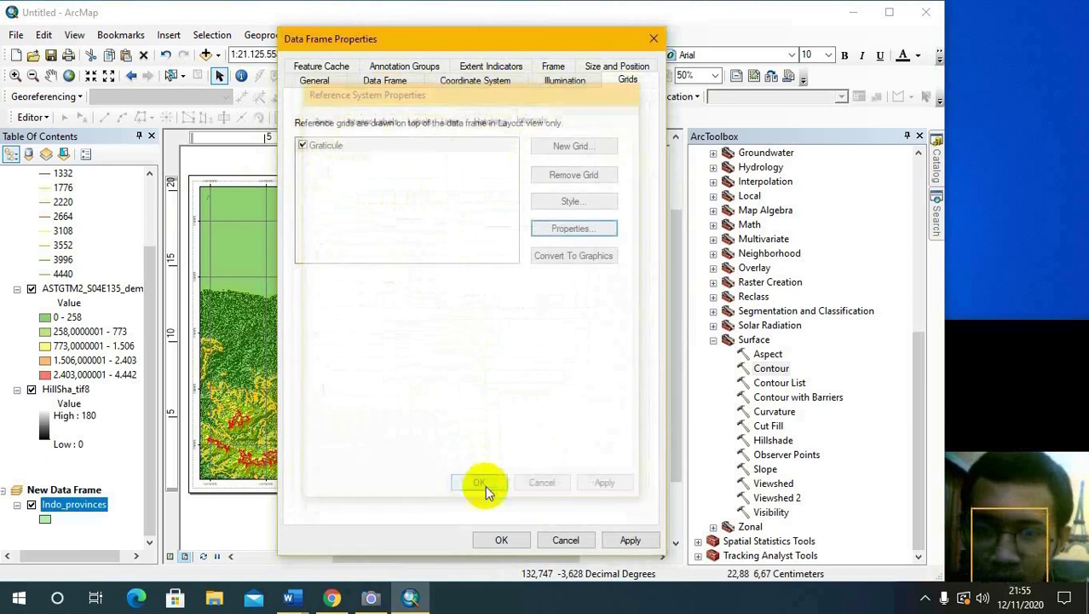
- Apply the graticule to the inset map and set its X-axis interval to 1 degree
left_click(502, 539)
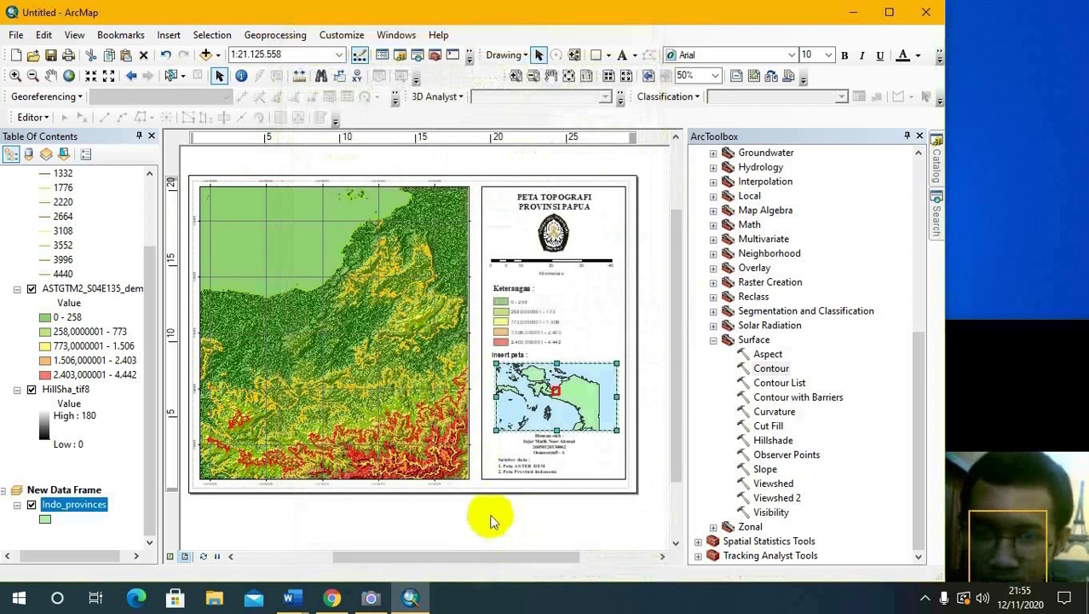
right_click(579, 413)
left_click(630, 466)
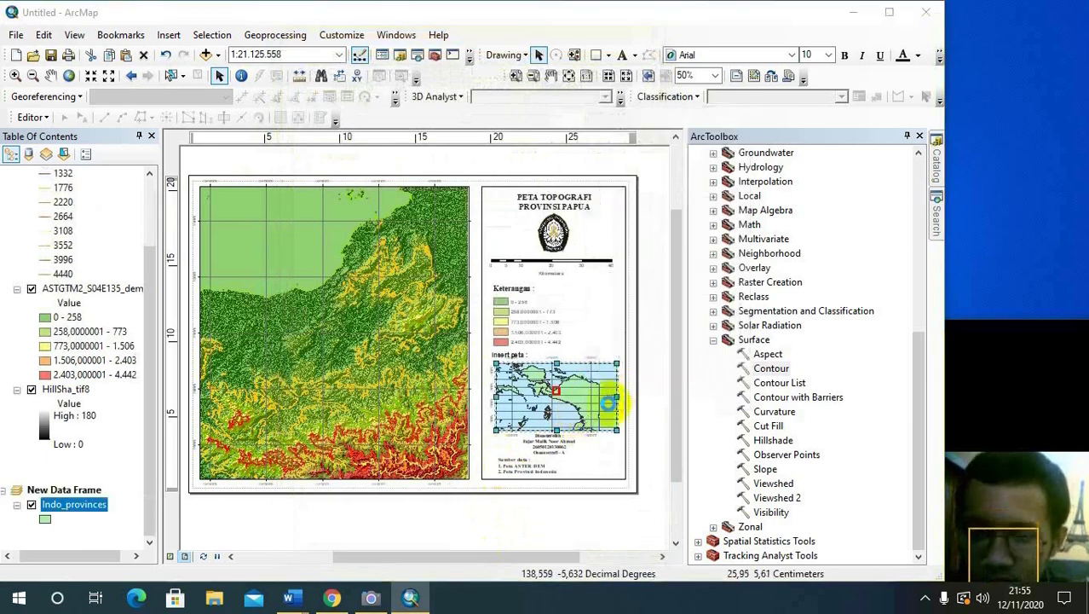
double_click(539, 367)
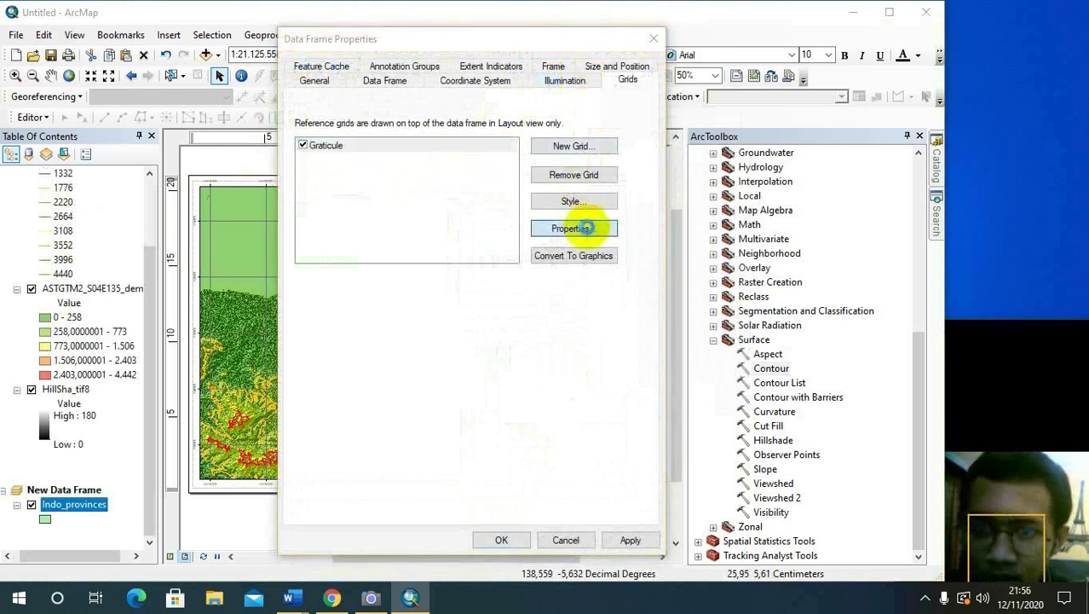
left_click(574, 229)
double_click(390, 161)
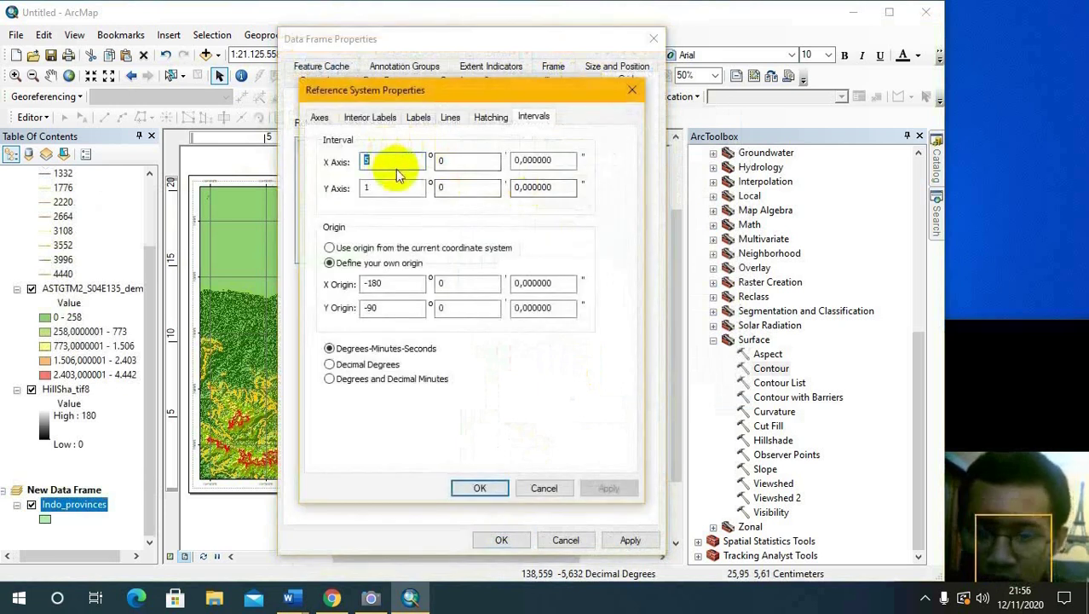
type("1")
left_click(480, 488)
left_click(504, 536)
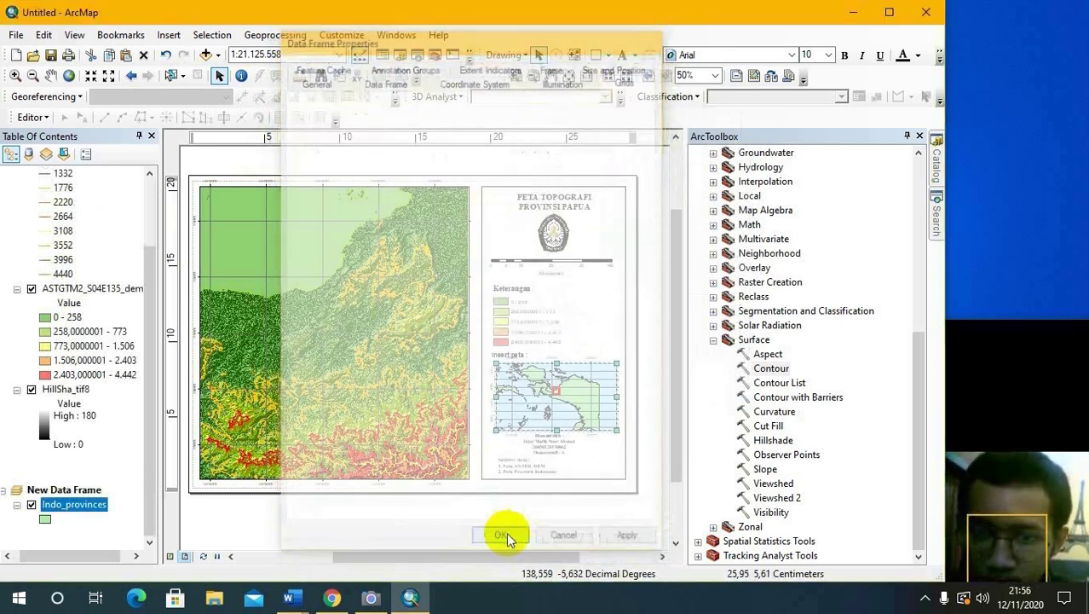
- Re-enter the X-axis interval in the inset data frame's graticule properties and apply the adjusted grid to the layout
right_click(576, 410)
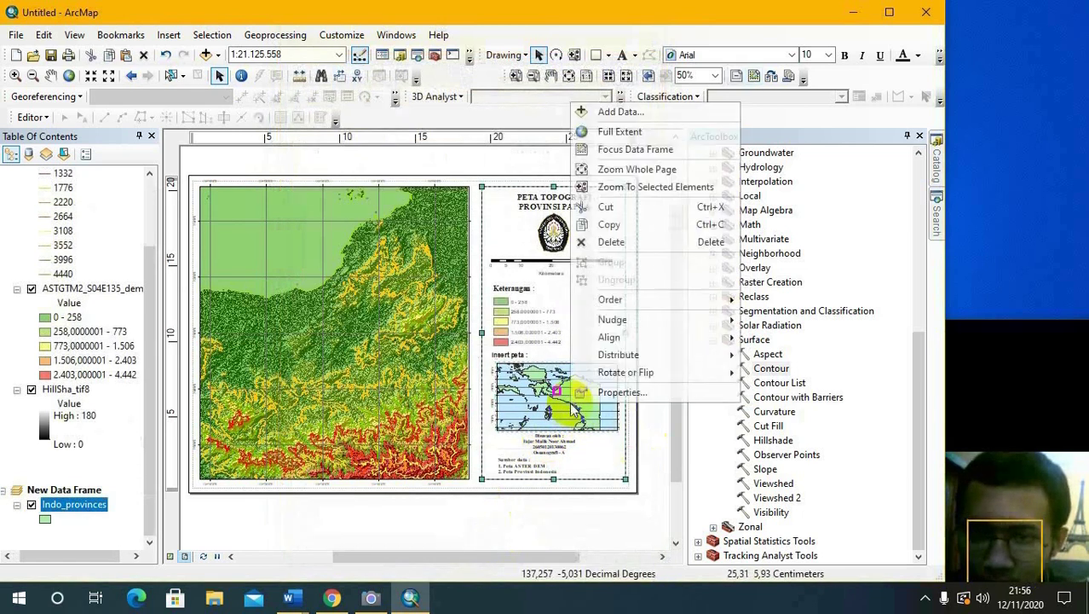
left_click(621, 392)
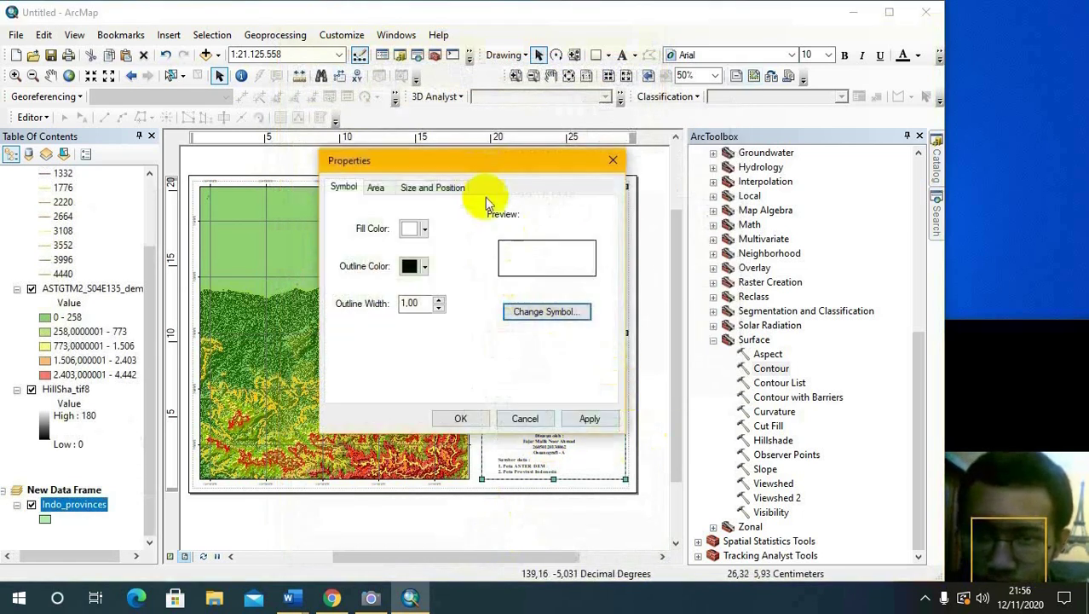
left_click(612, 160)
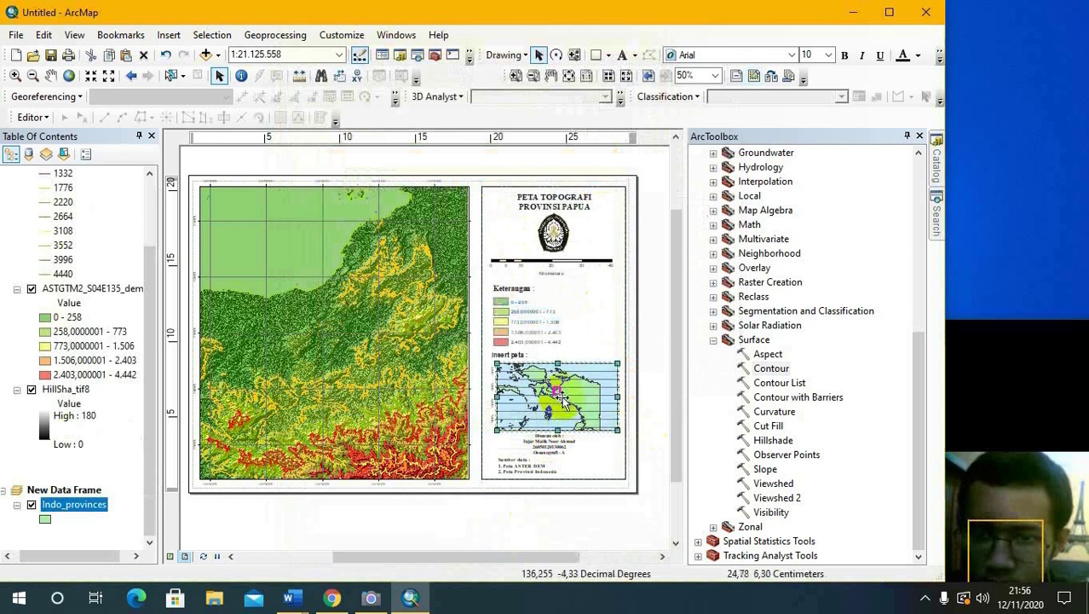
right_click(597, 400)
left_click(615, 386)
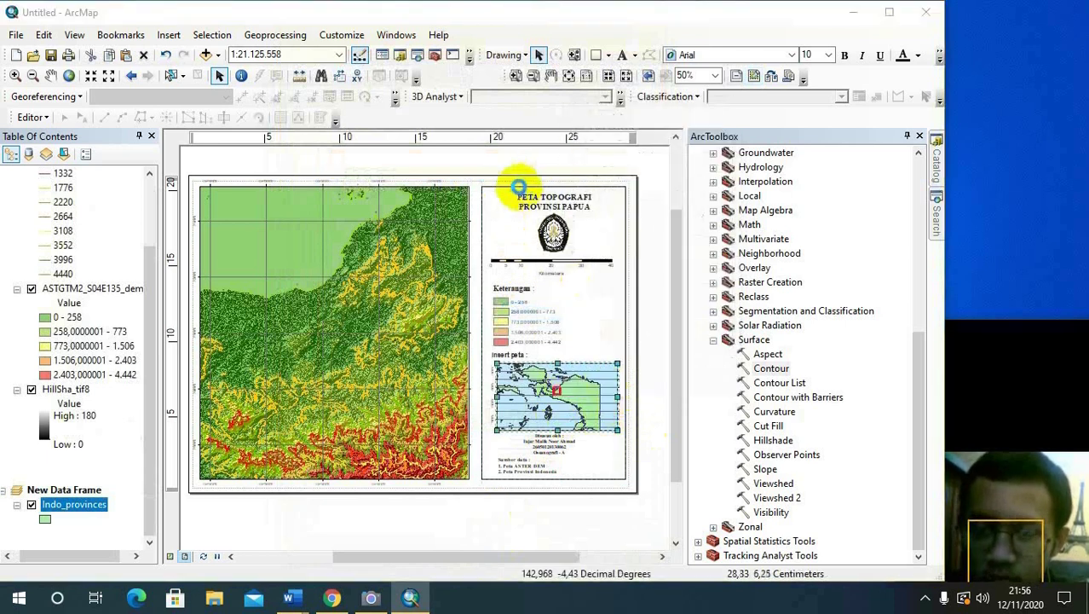
left_click(573, 228)
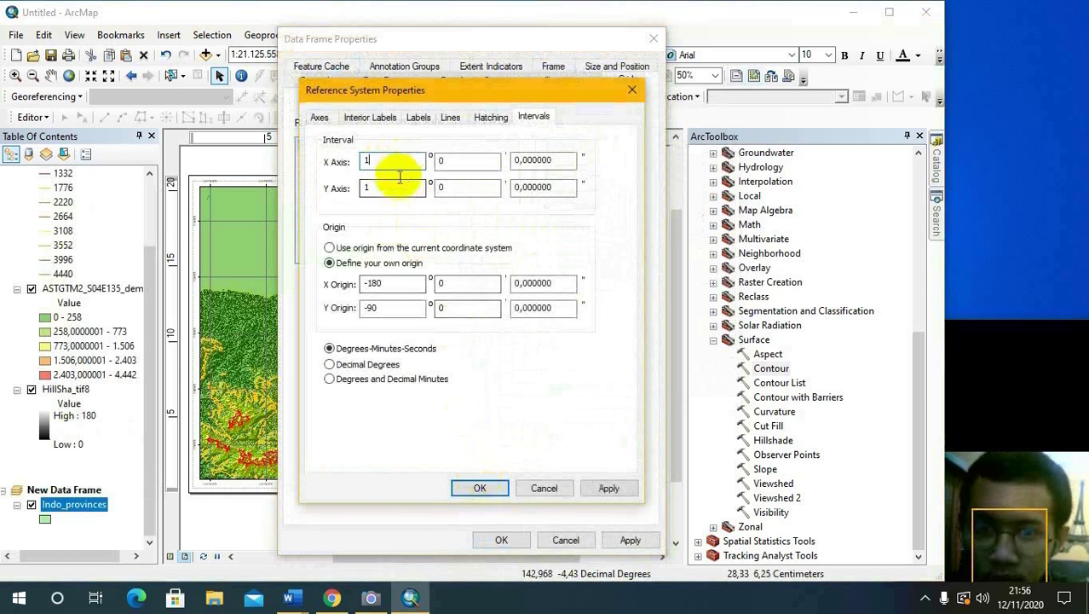
left_click(482, 488)
left_click(501, 537)
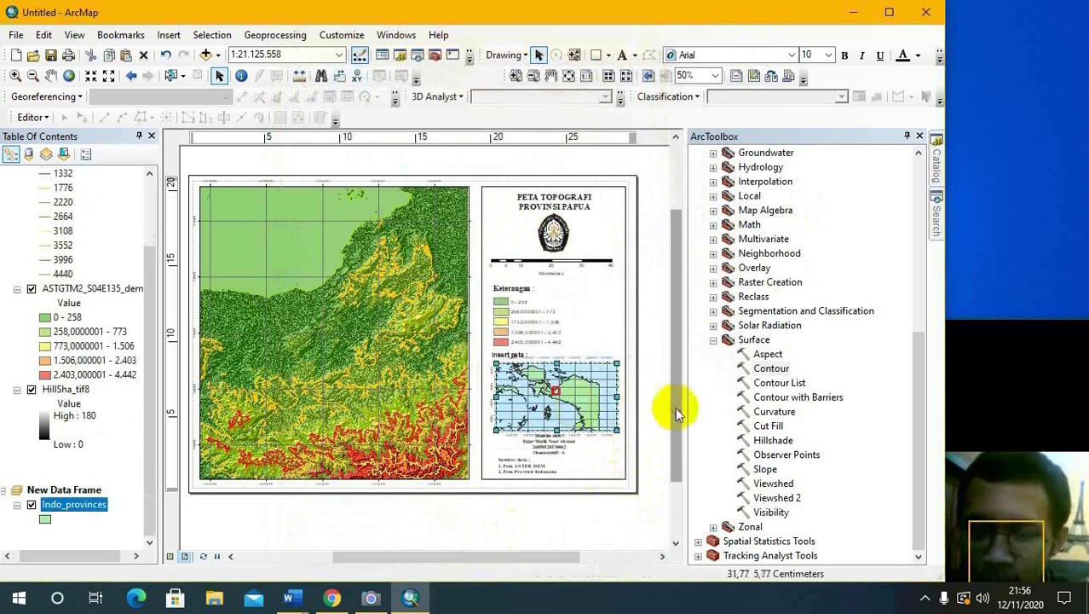
- Insert a compass-style north arrow and place it in the upper-left corner of the main map
left_click(168, 35)
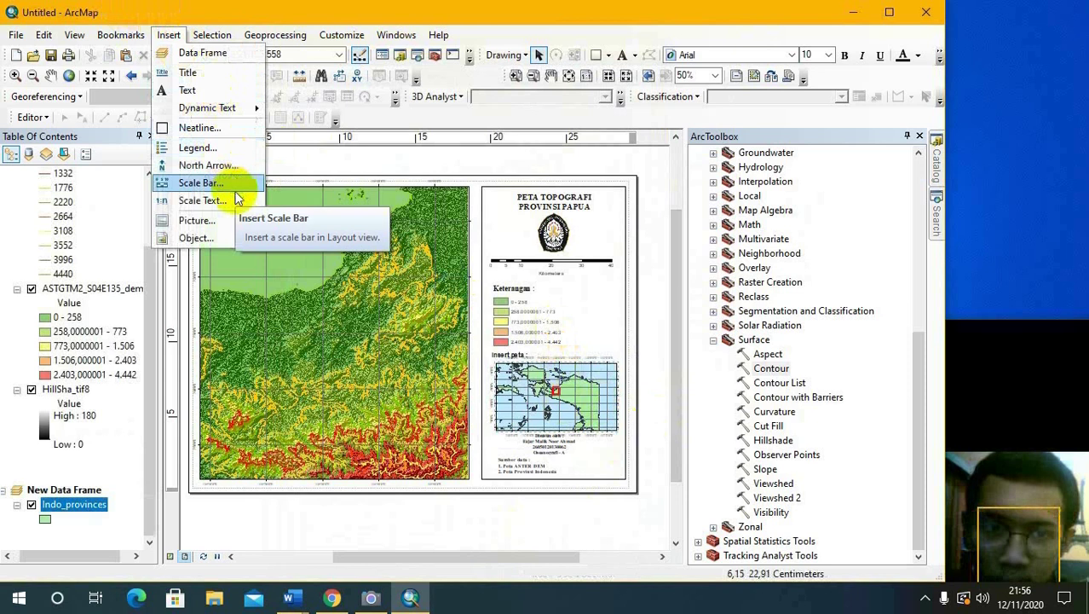
left_click(210, 166)
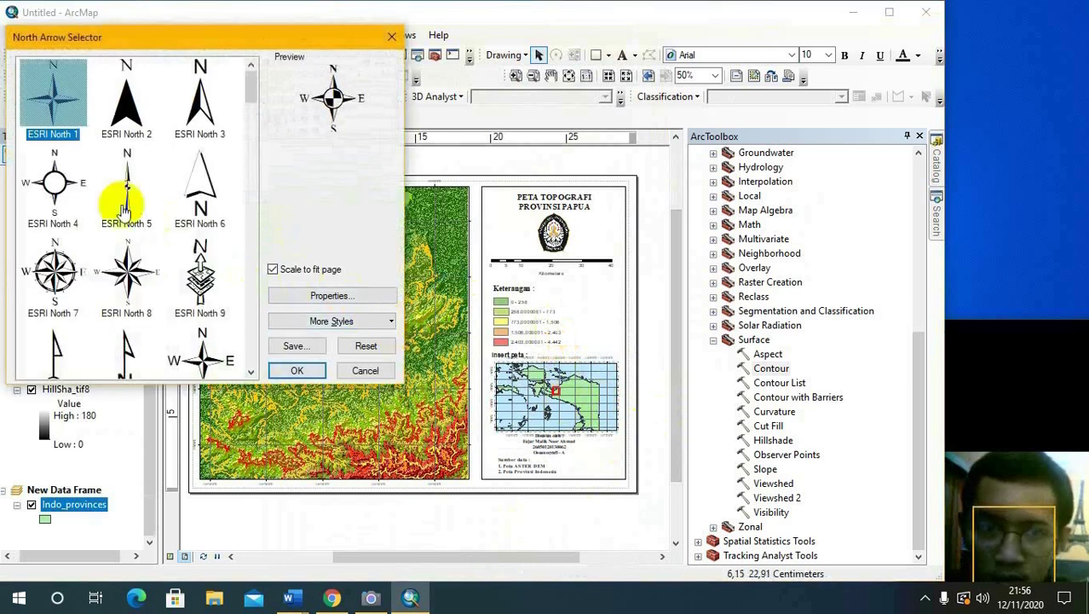
left_click(307, 372)
left_click_drag(443, 558, 370, 557)
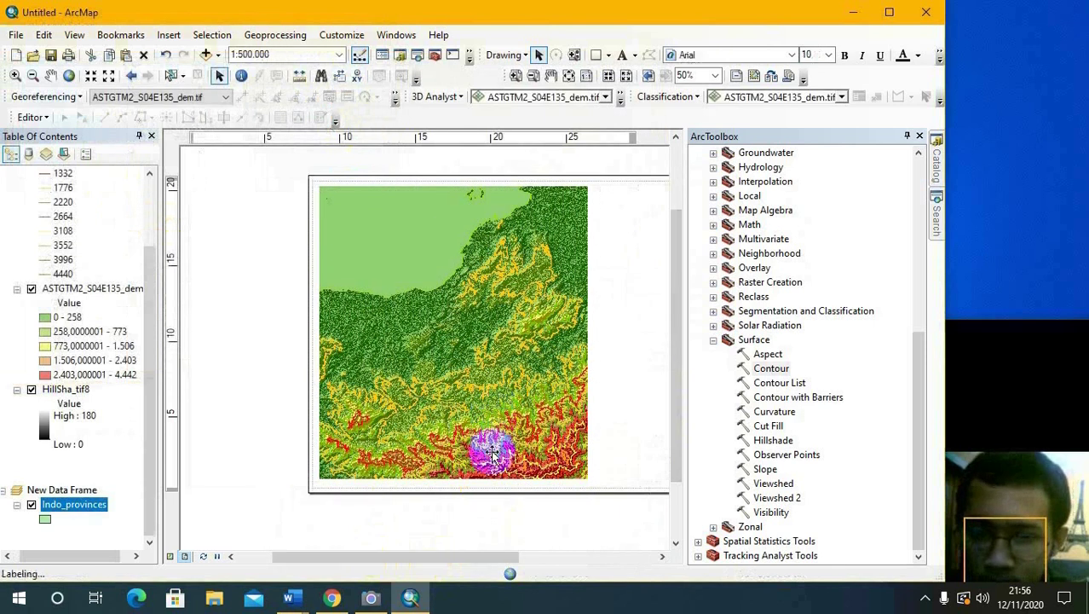
left_click_drag(491, 452, 496, 390)
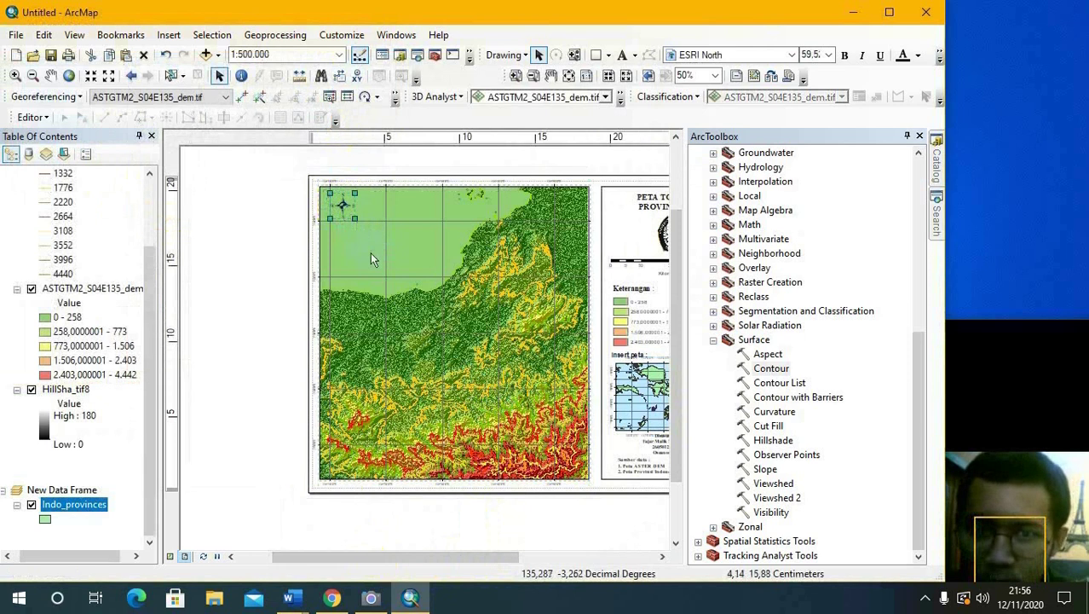
left_click(453, 539)
left_click_drag(453, 556, 484, 555)
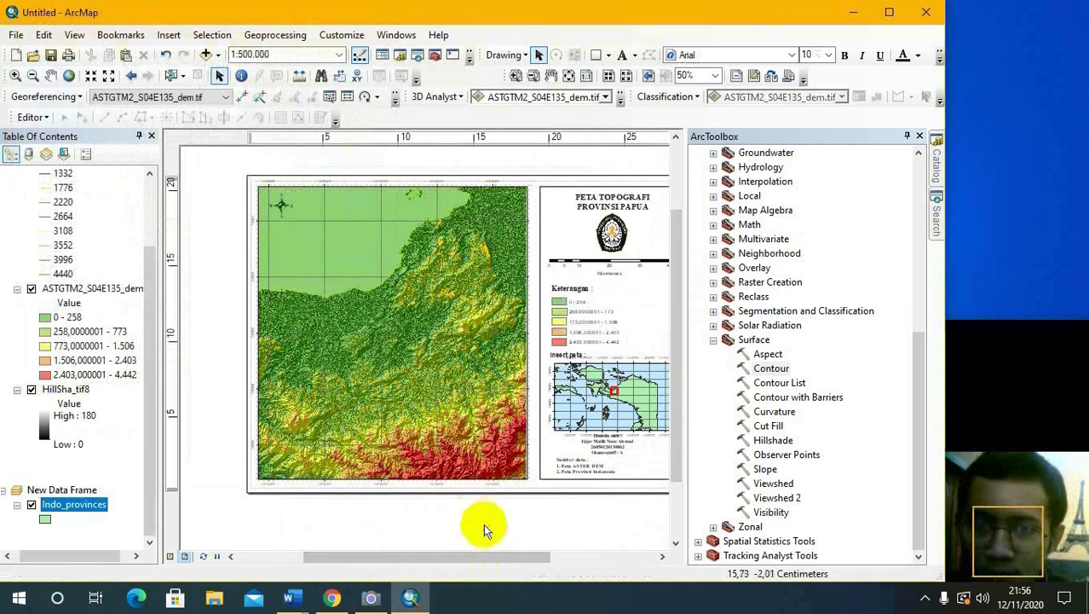
- Save the map document in the Praktikum Geologi Laut Modul 4 2020 folder as Peta Topografi, followed by the student's name, ID number and Oseanografi A
left_click(16, 35)
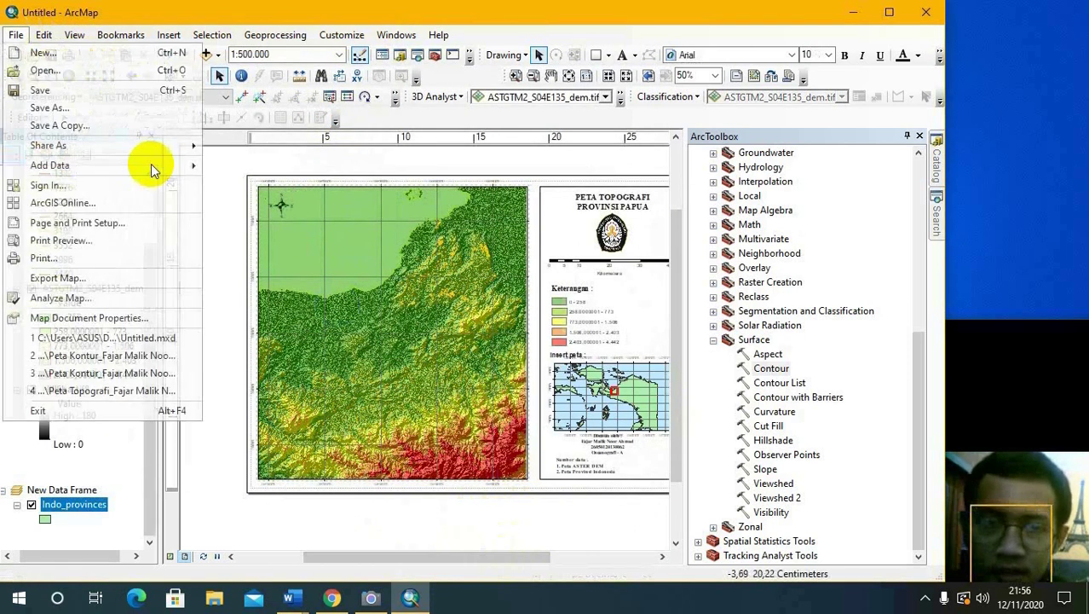
left_click(67, 107)
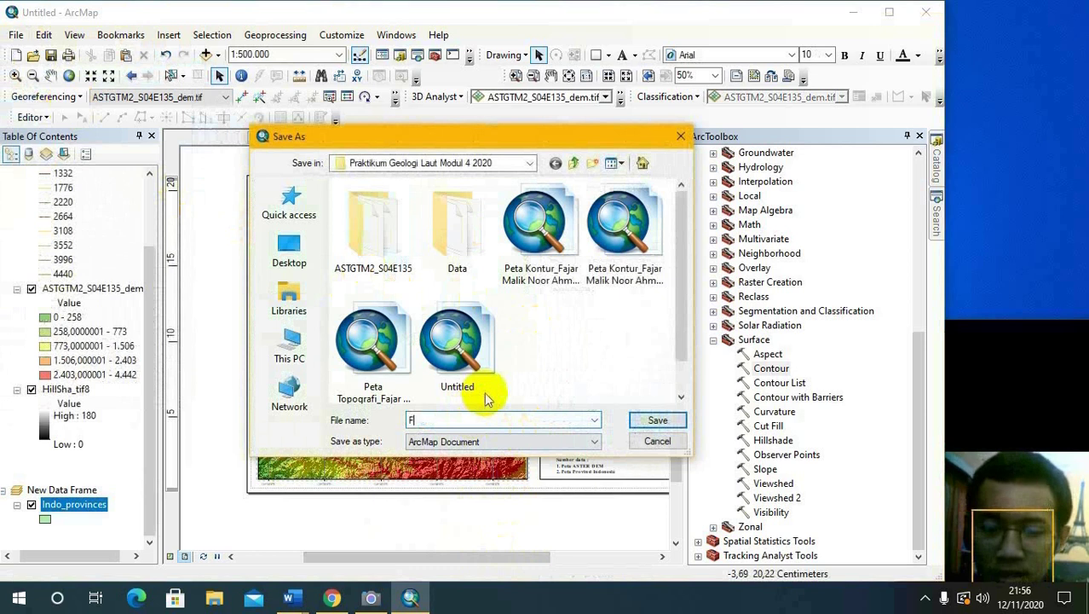
type("P")
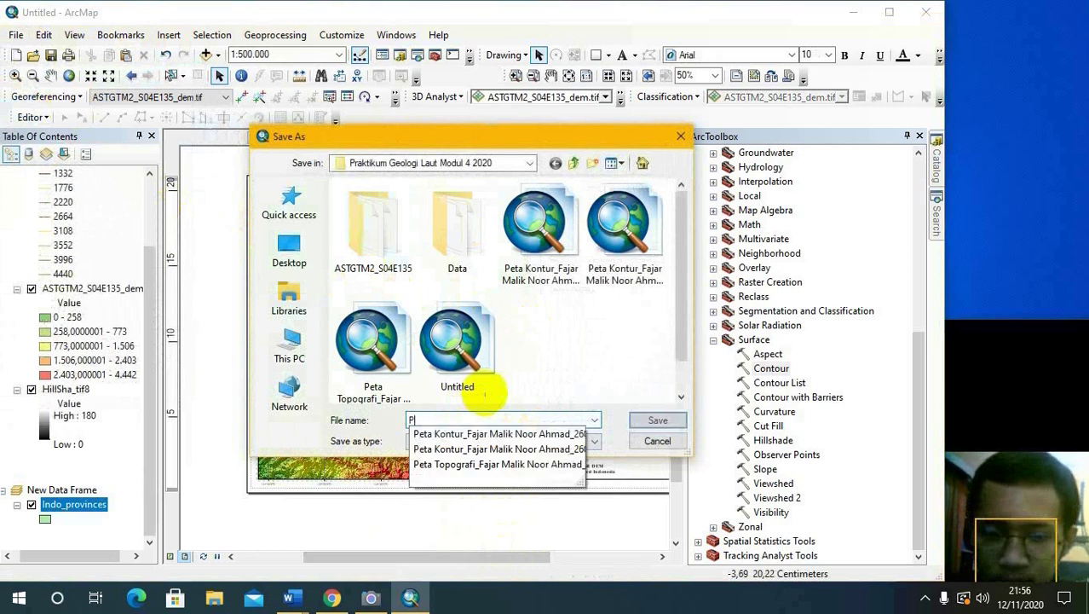
type("eta T")
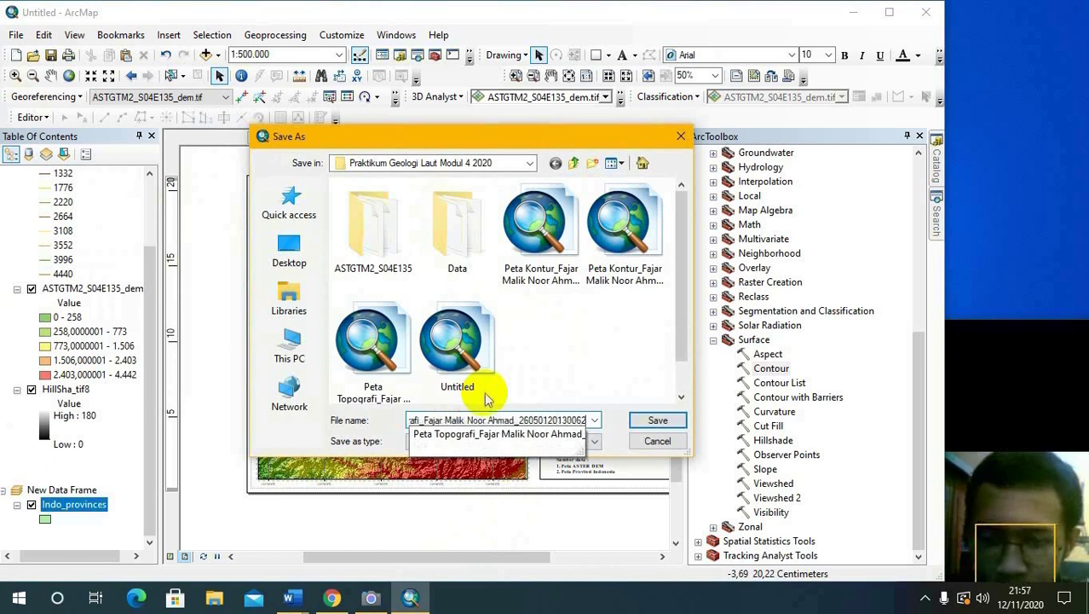
type("_Oseanografi A")
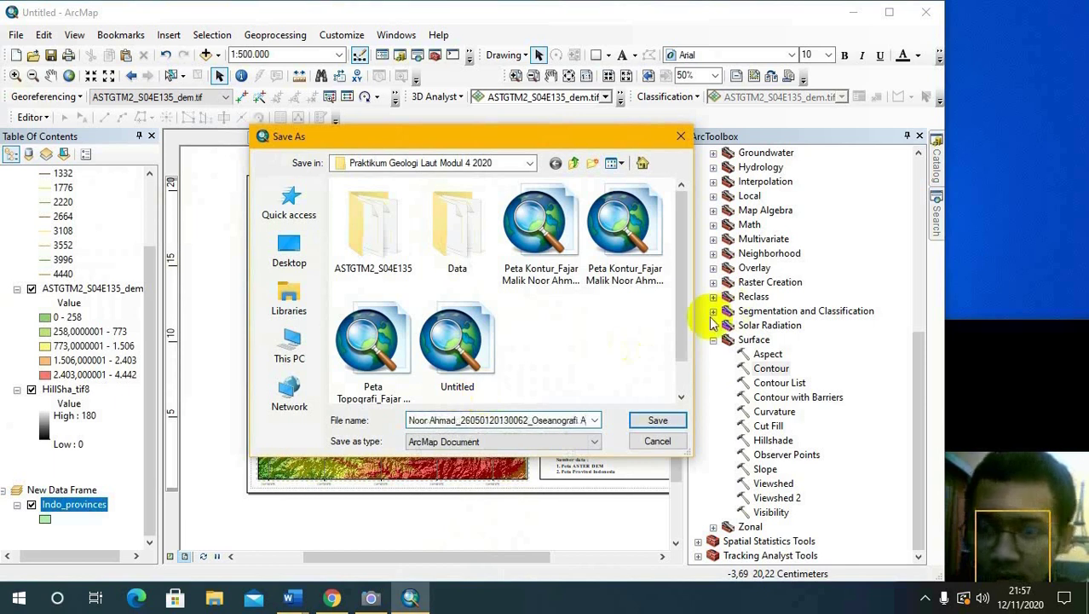
left_click(652, 420)
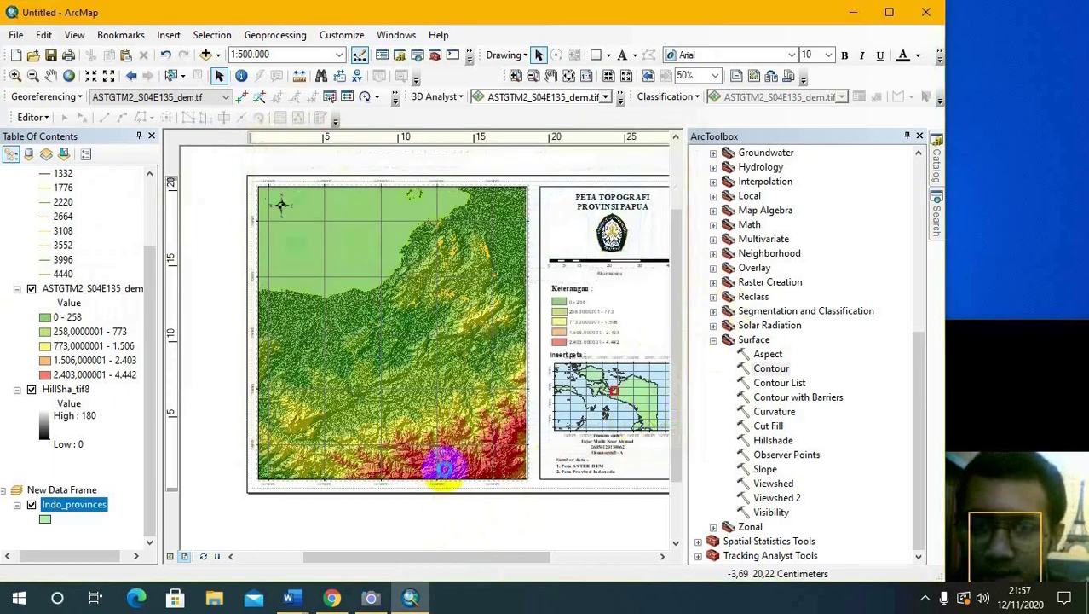
- Hide the Contour_tif6 layer on the main map
left_click_drag(426, 552, 443, 556)
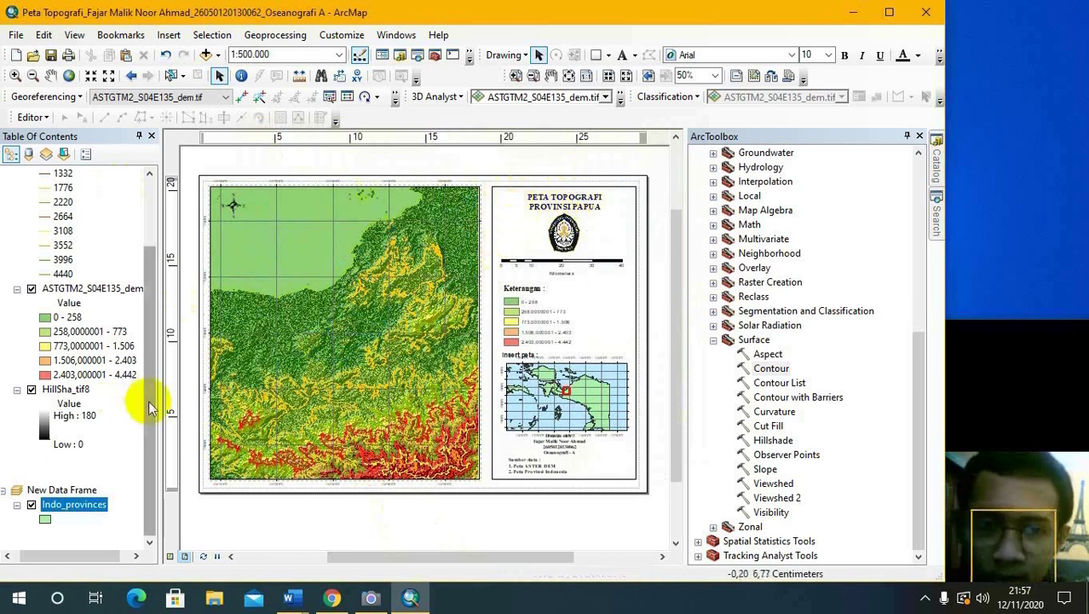
left_click_drag(151, 401, 160, 309)
left_click(32, 188)
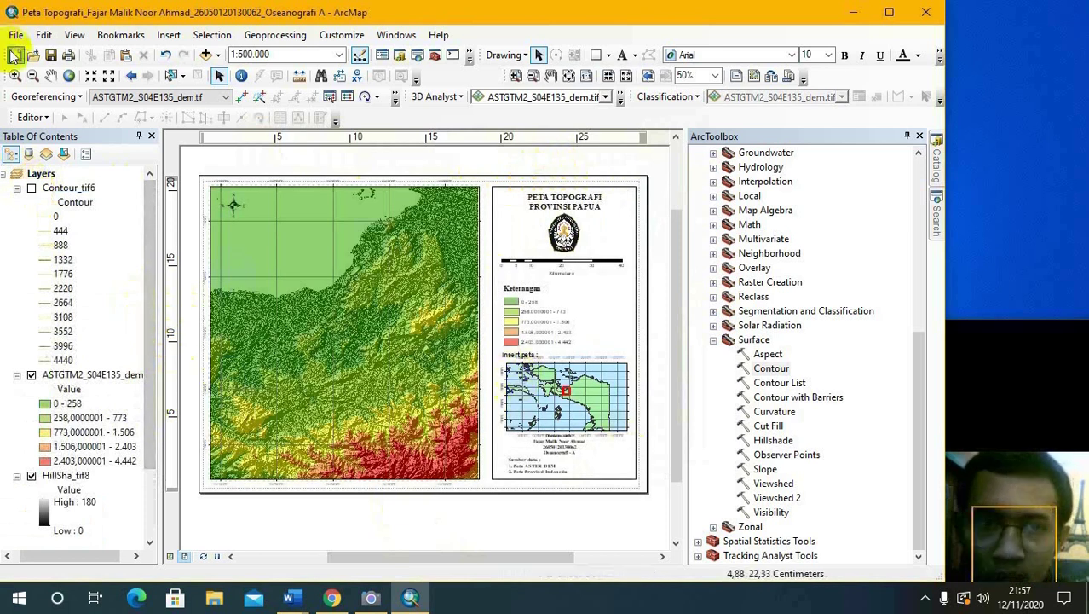
- Export the topographic map as a PNG at 96 dpi to the ArcGIS folder, keeping the suggested Peta Topografi file name
left_click(17, 35)
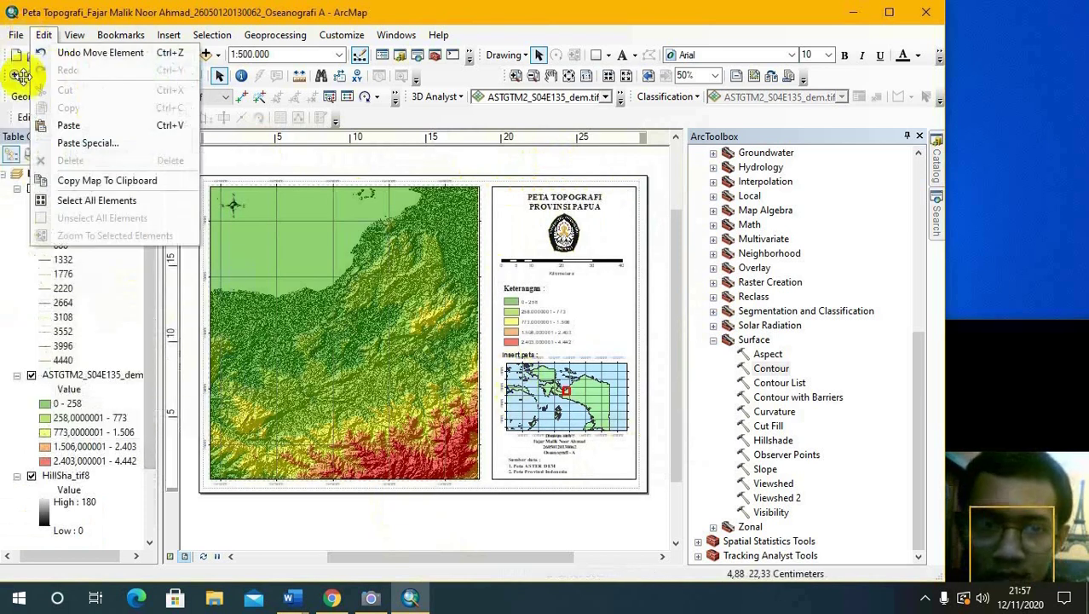
left_click(62, 280)
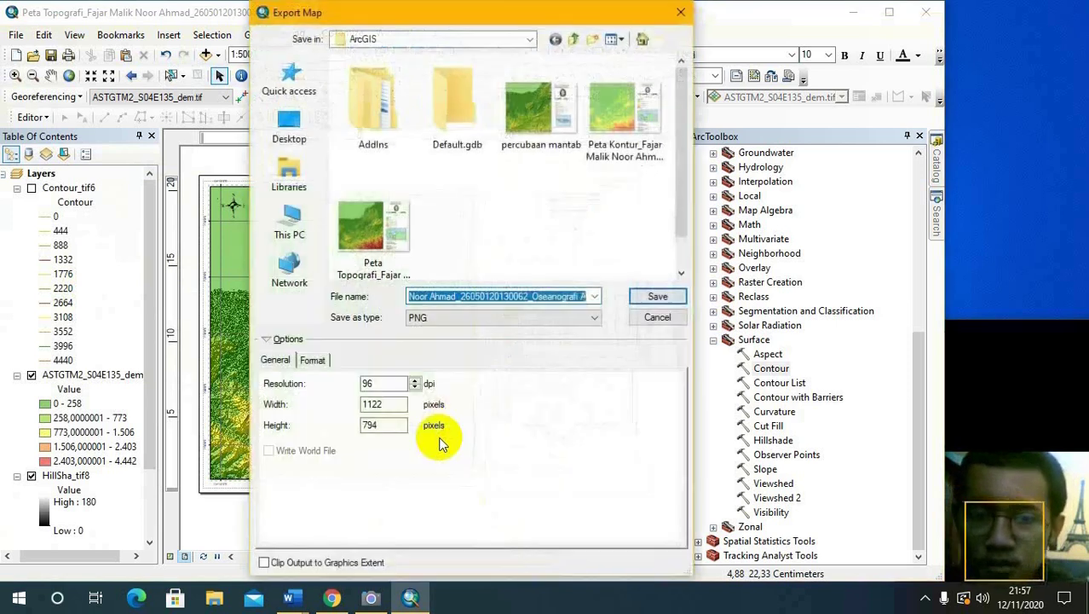
left_click(438, 296)
key("ctrl+shift+Left")
key("ctrl+shift+Left")
key("ctrl+shift+Left")
key("ctrl+shift+Left")
key("ctrl+shift+Left")
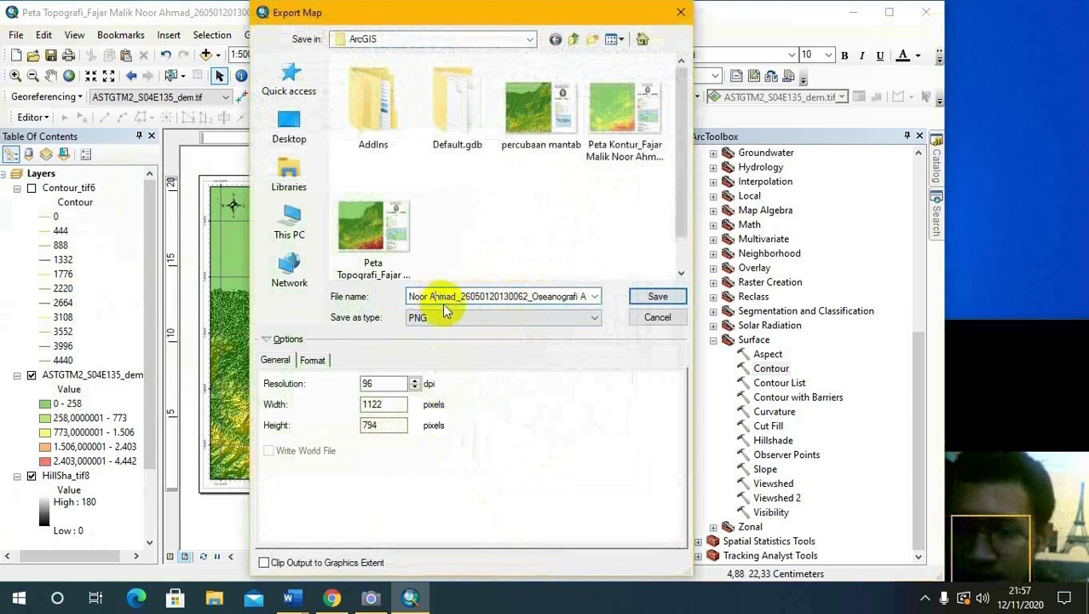
key("ctrl+shift+Left")
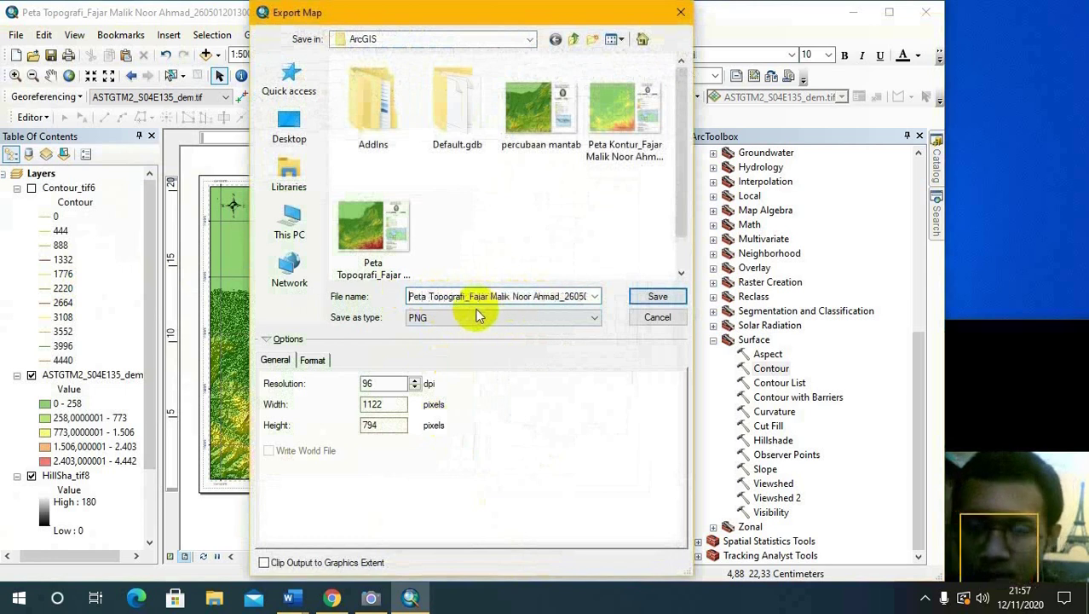
left_click(673, 298)
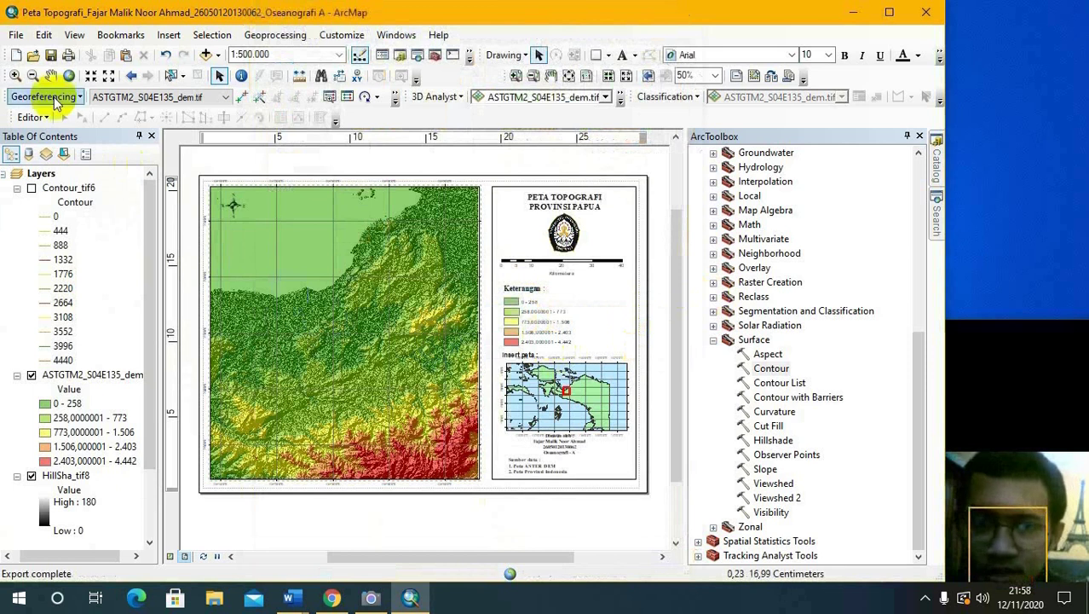
- Show the Contour_tif6 layer and hide the HillSha_tif8 hillshade layer on the main map
left_click(16, 35)
left_click(16, 35)
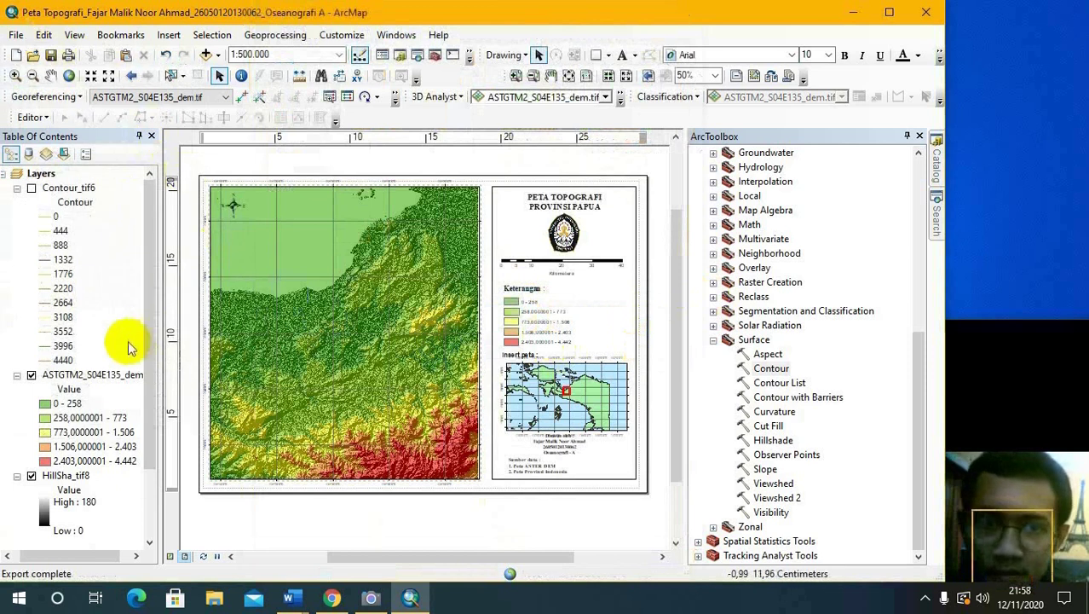
left_click(32, 188)
scroll(85, 289, "down", 2)
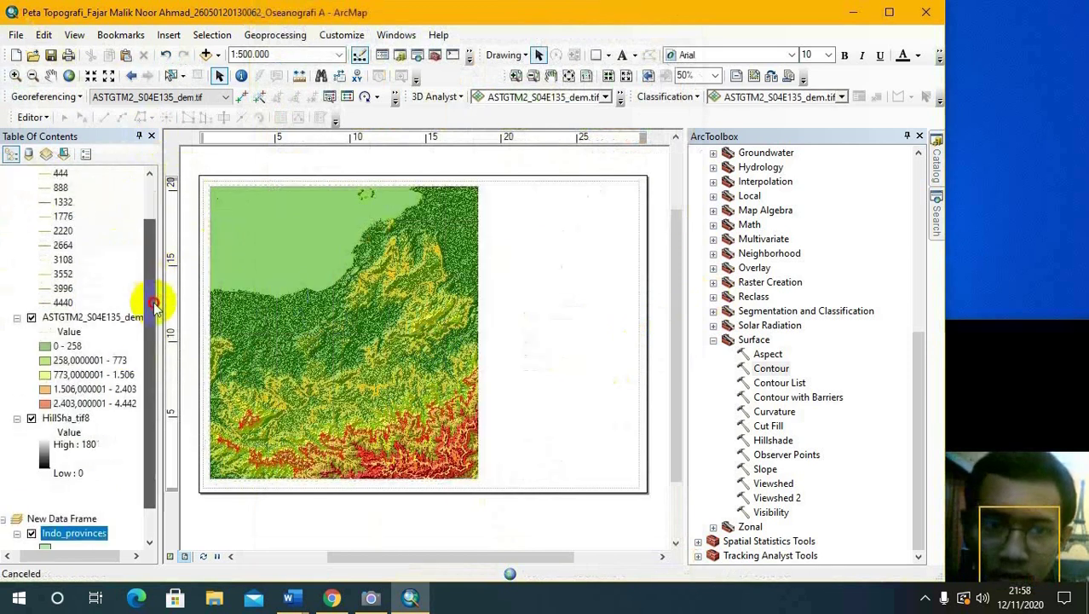
left_click(32, 404)
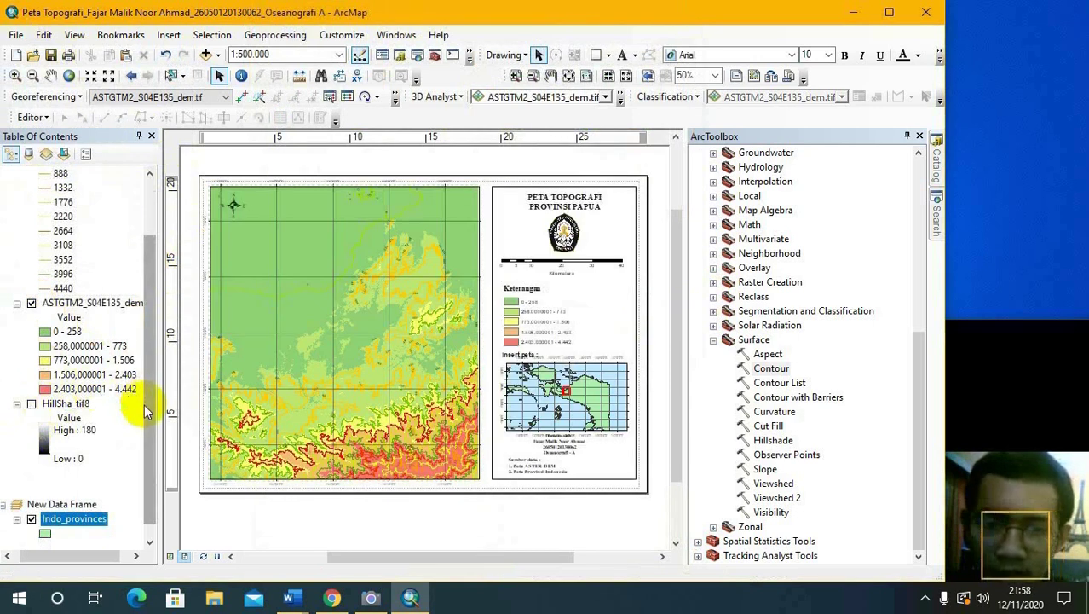
scroll(141, 406, "up", 2)
- Change the first line of the layout title to PETA KONTUR, keeping PROVINSI PAPUA as the second line
double_click(543, 218)
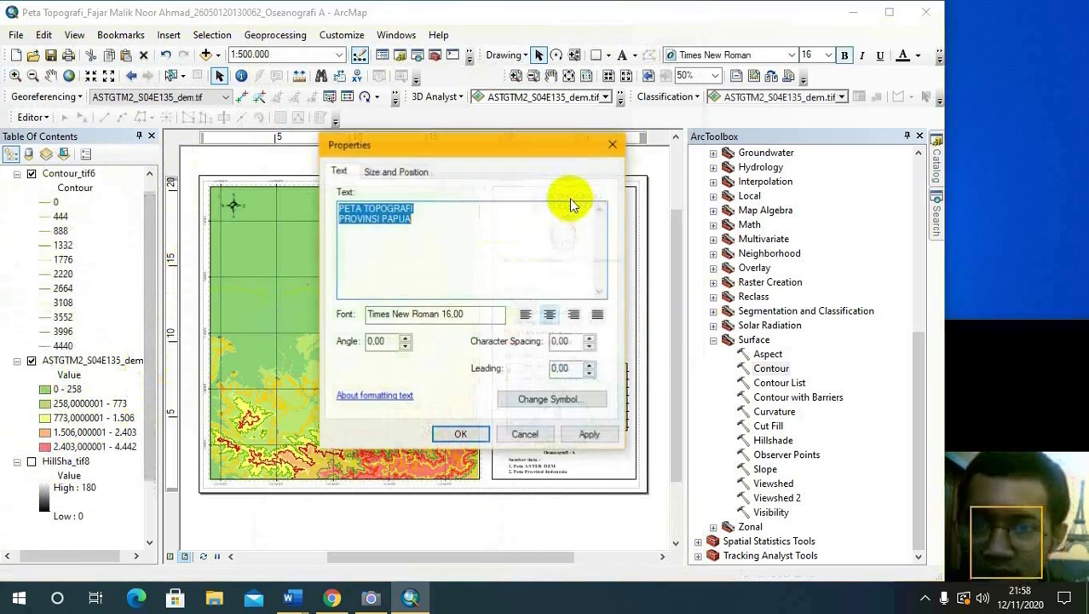
left_click_drag(399, 208, 425, 208)
left_click(425, 208)
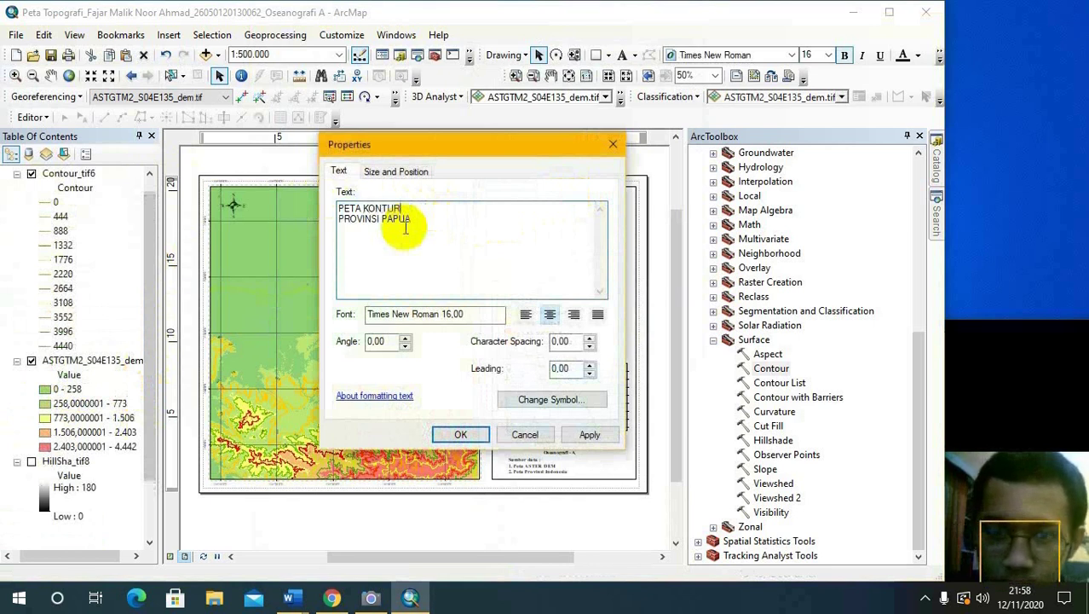
left_click(461, 434)
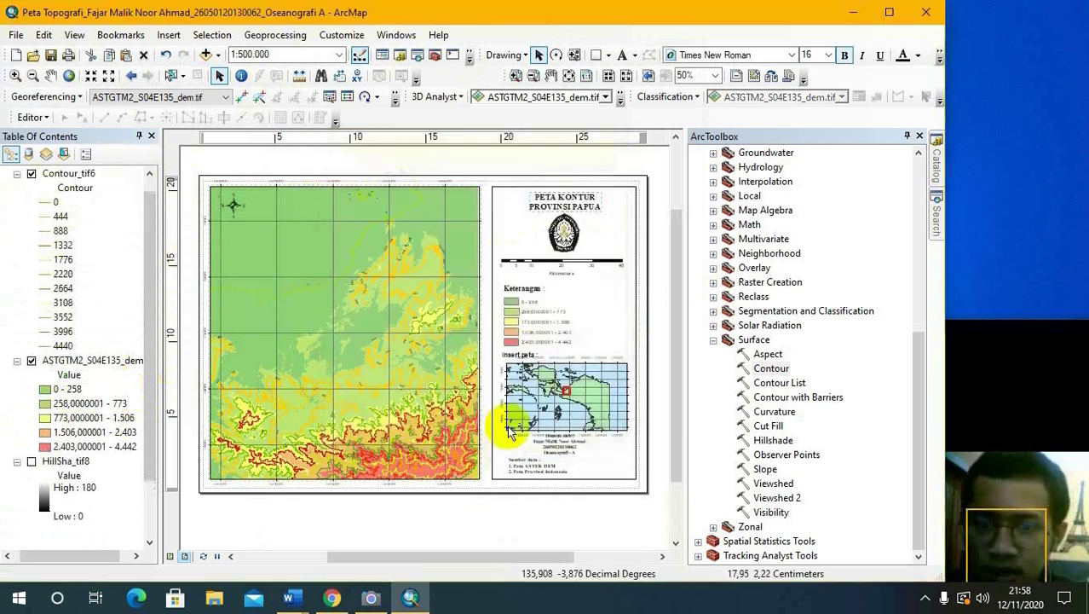
- Export the contour map as a 96 dpi PNG, replacing Topografi with Kontur in the suggested file name
left_click(15, 35)
left_click(57, 278)
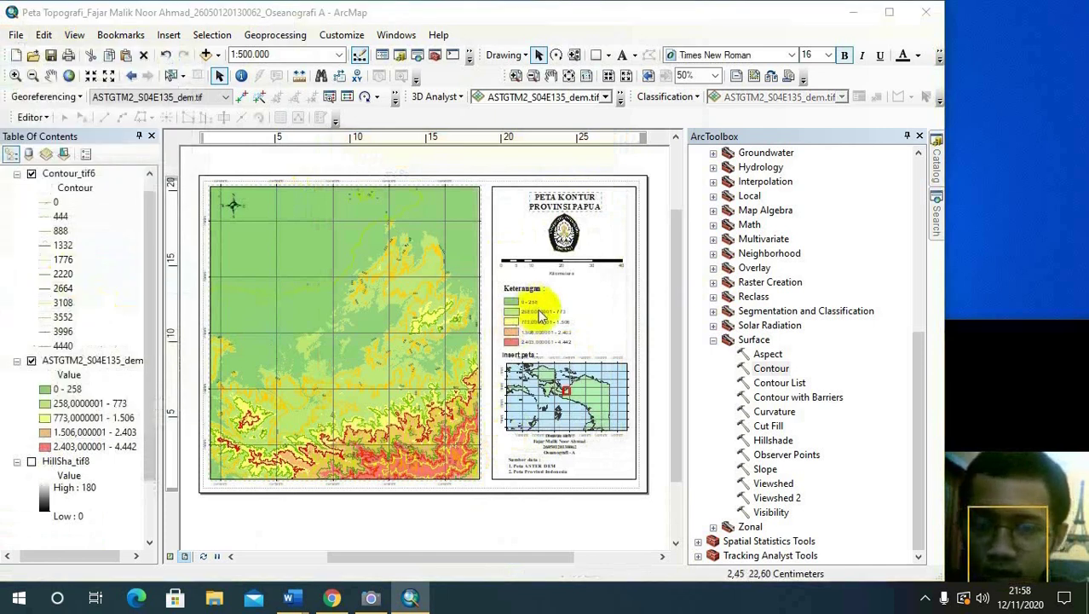
left_click(444, 298)
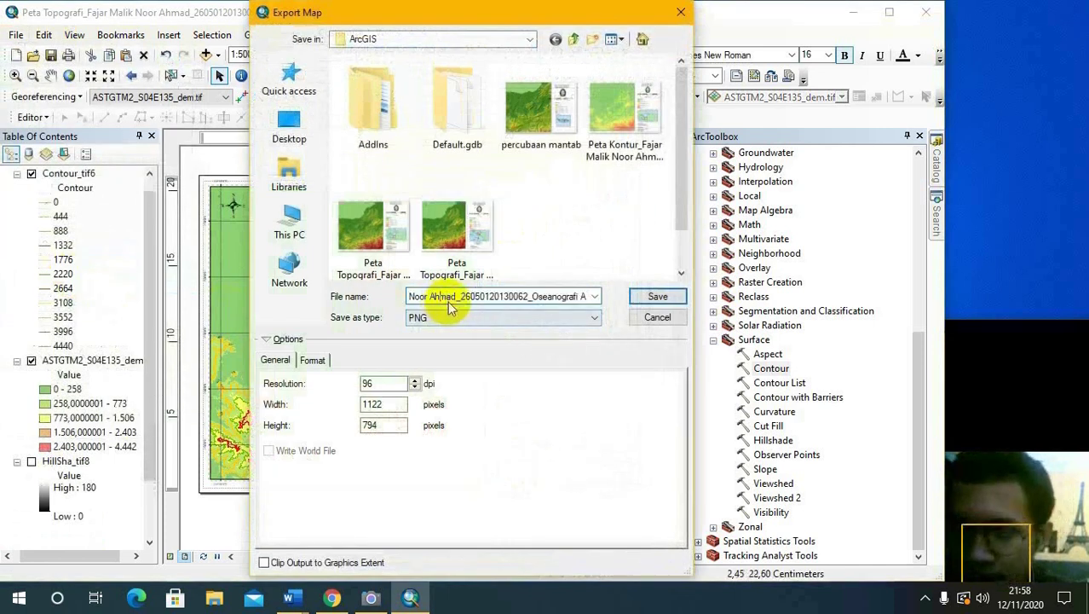
key("Left")
key("Left")
key("Left")
key("Left")
key("Left")
key("Left")
key("Left")
key("Left")
key("Left")
key("Home")
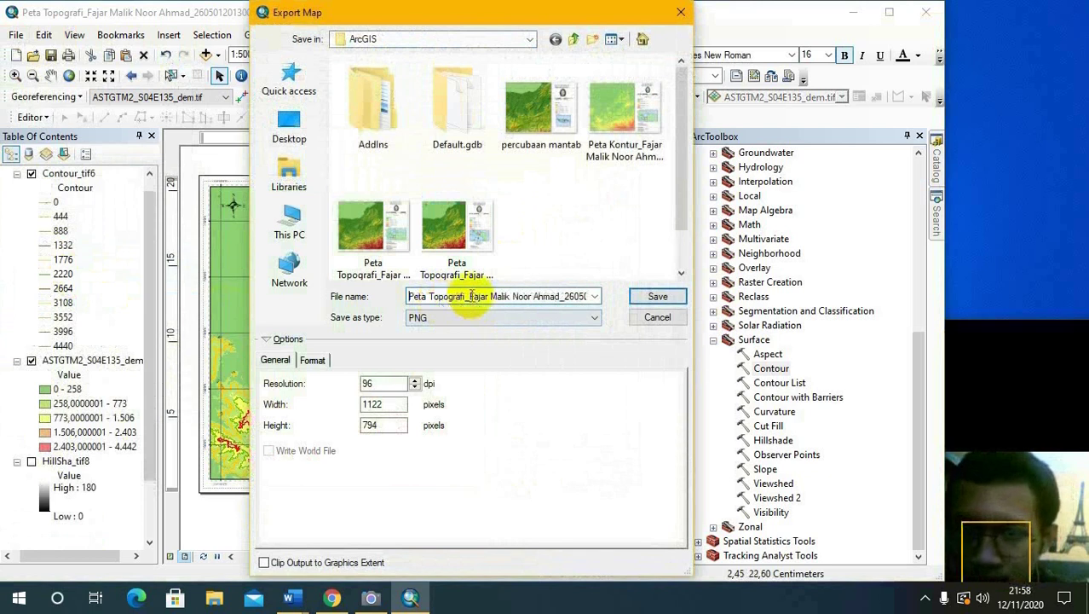
left_click_drag(462, 297, 432, 296)
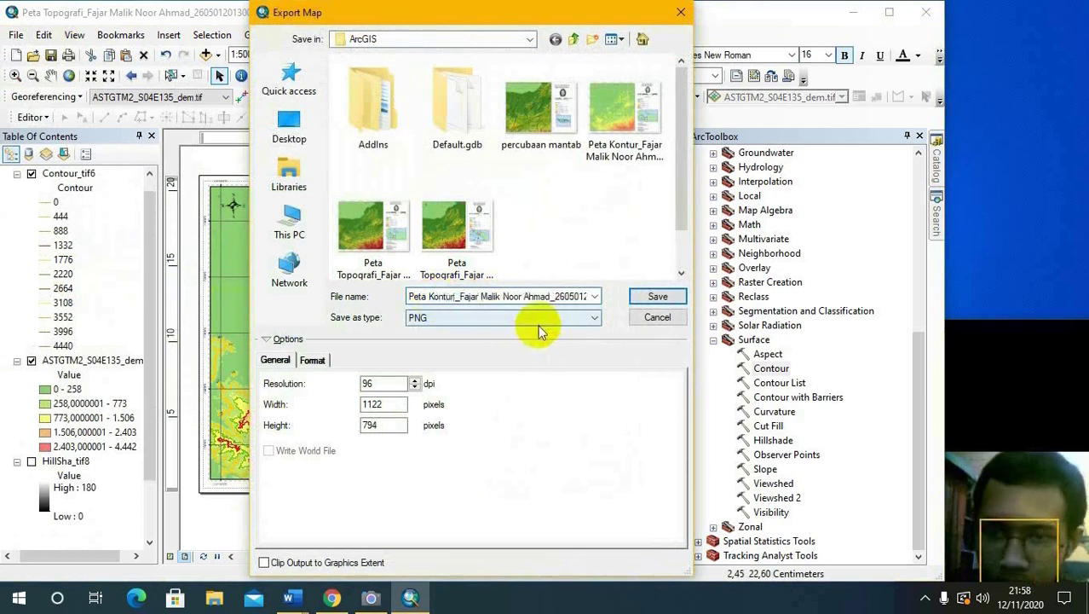
left_click(658, 297)
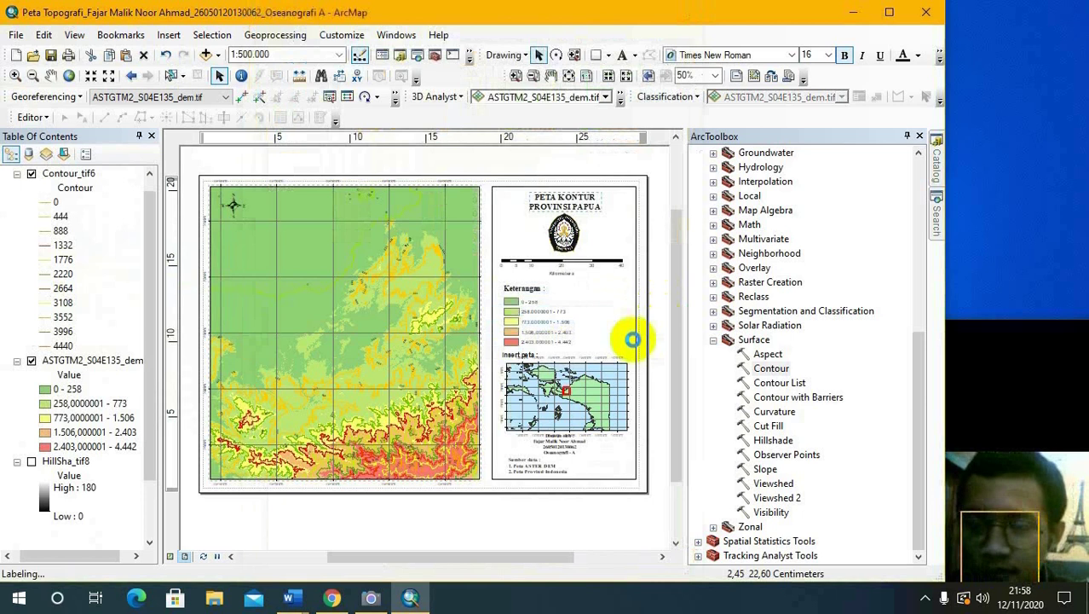